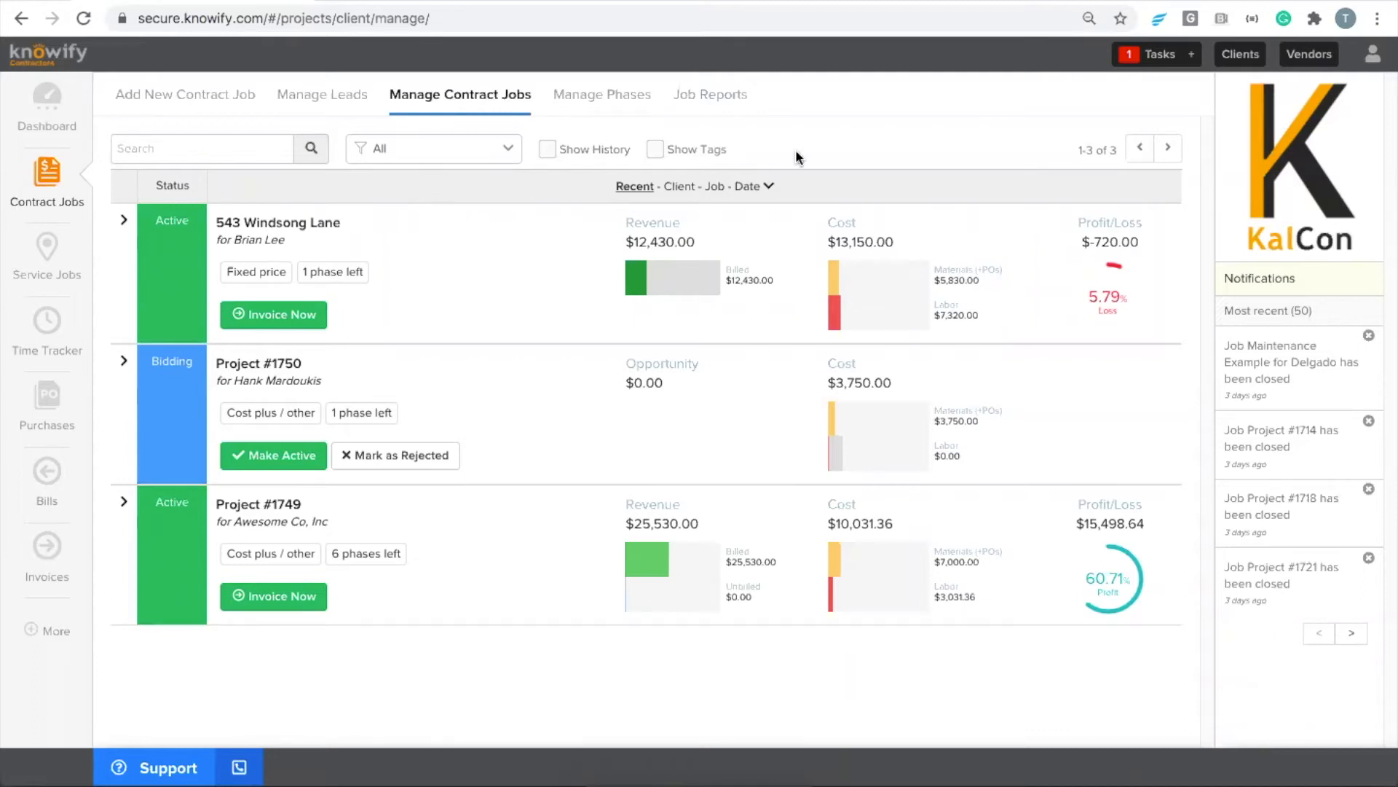
# Examine the AIA-style invoicing feature and its default invoicing style options in the admin customization settings, and return to the dashboard
pyautogui.click(1373, 57)
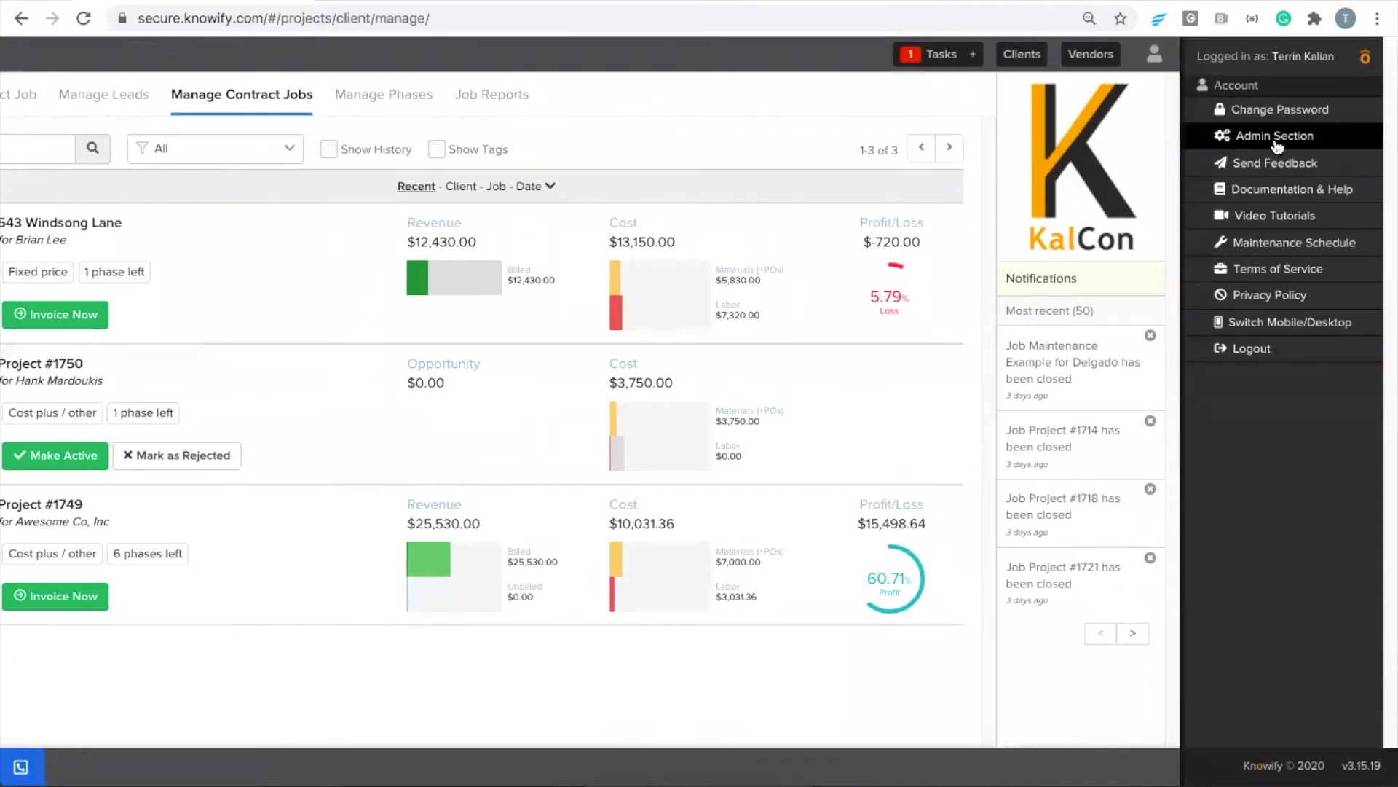
pyautogui.click(1313, 138)
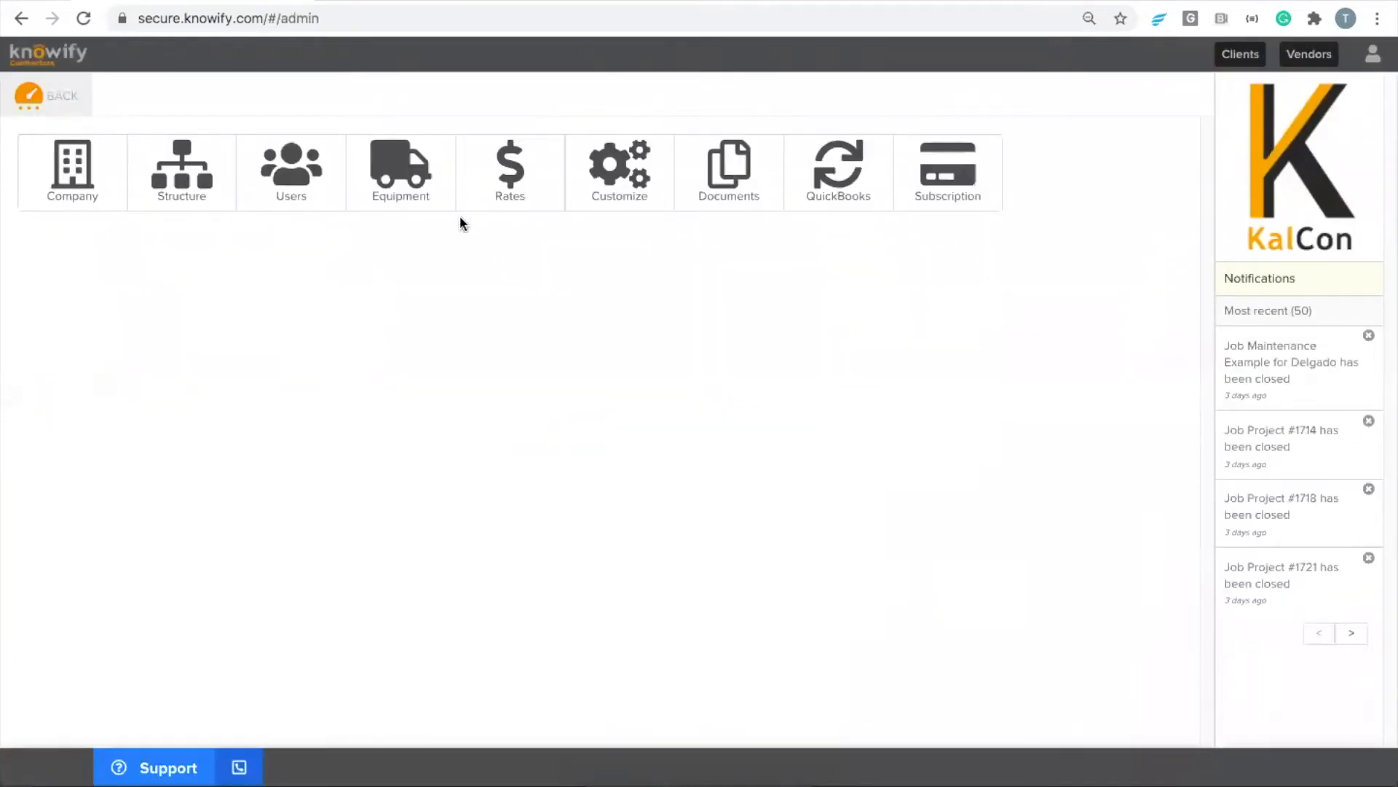
pyautogui.click(619, 208)
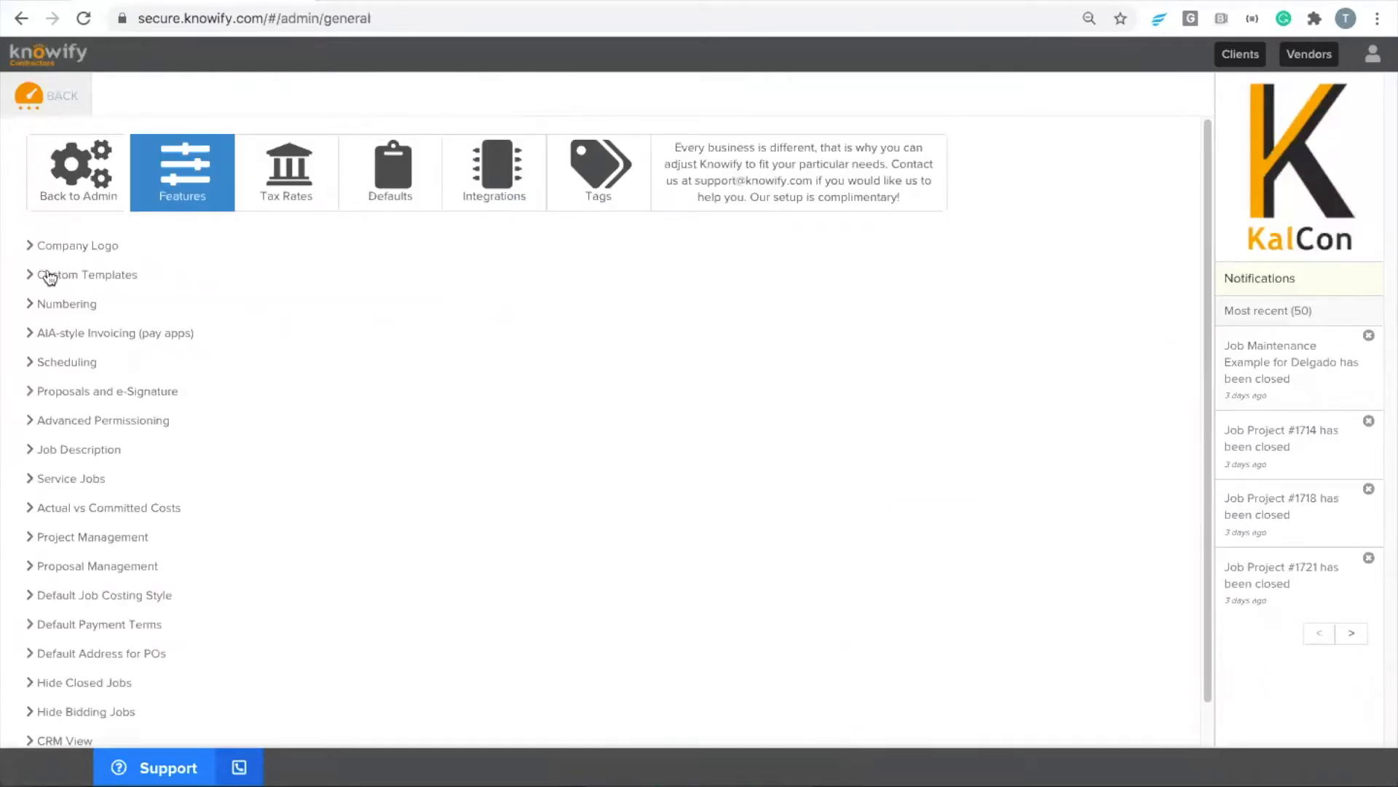
pyautogui.click(157, 340)
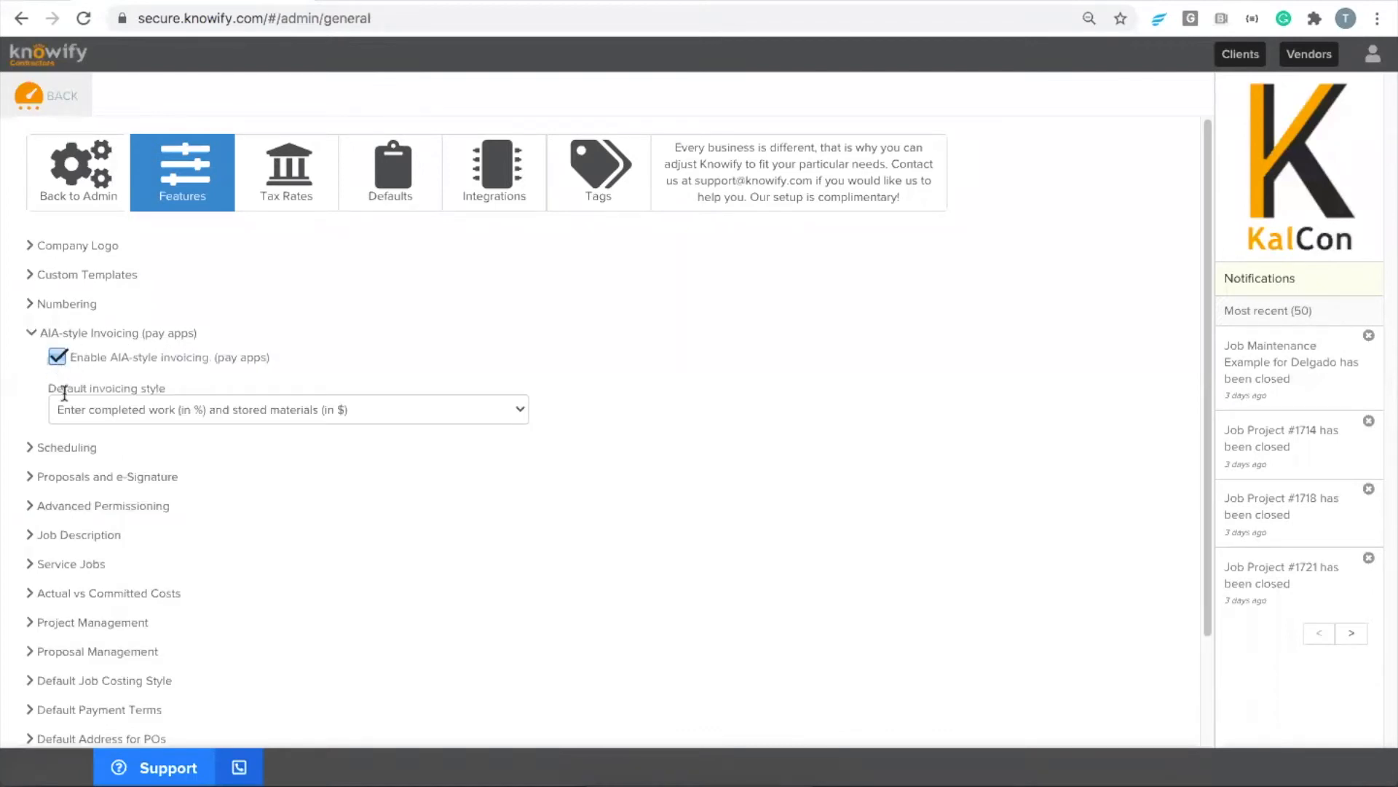
pyautogui.click(241, 409)
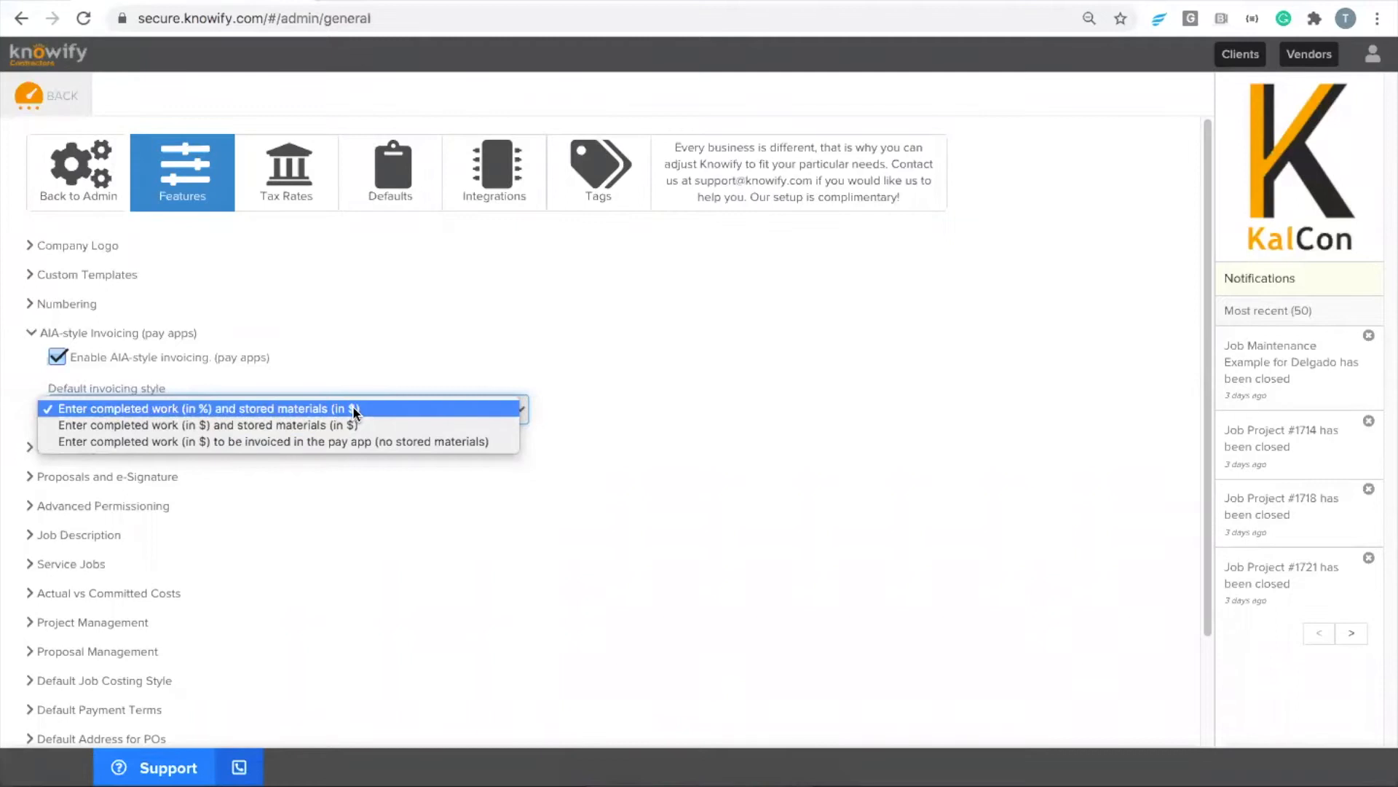
pyautogui.click(47, 101)
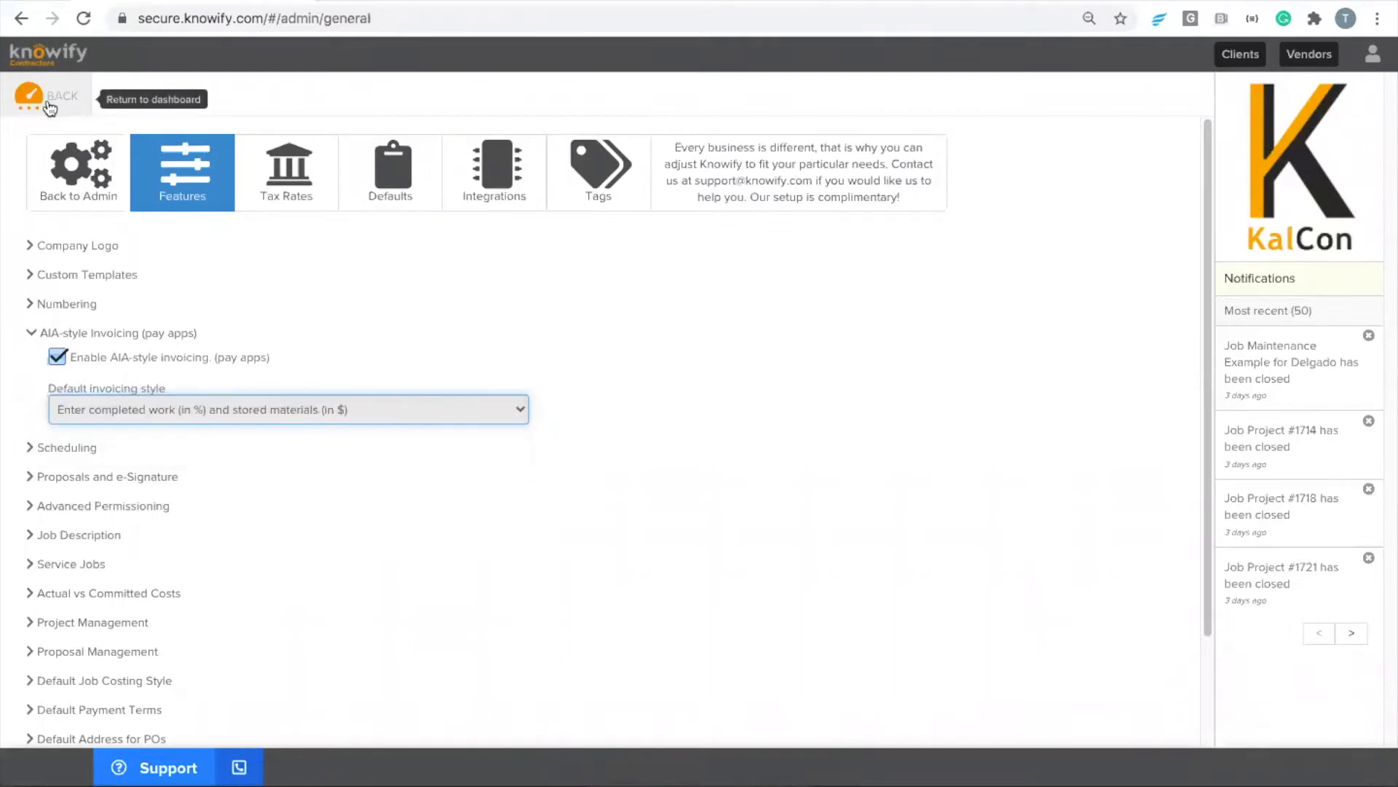
pyautogui.click(50, 106)
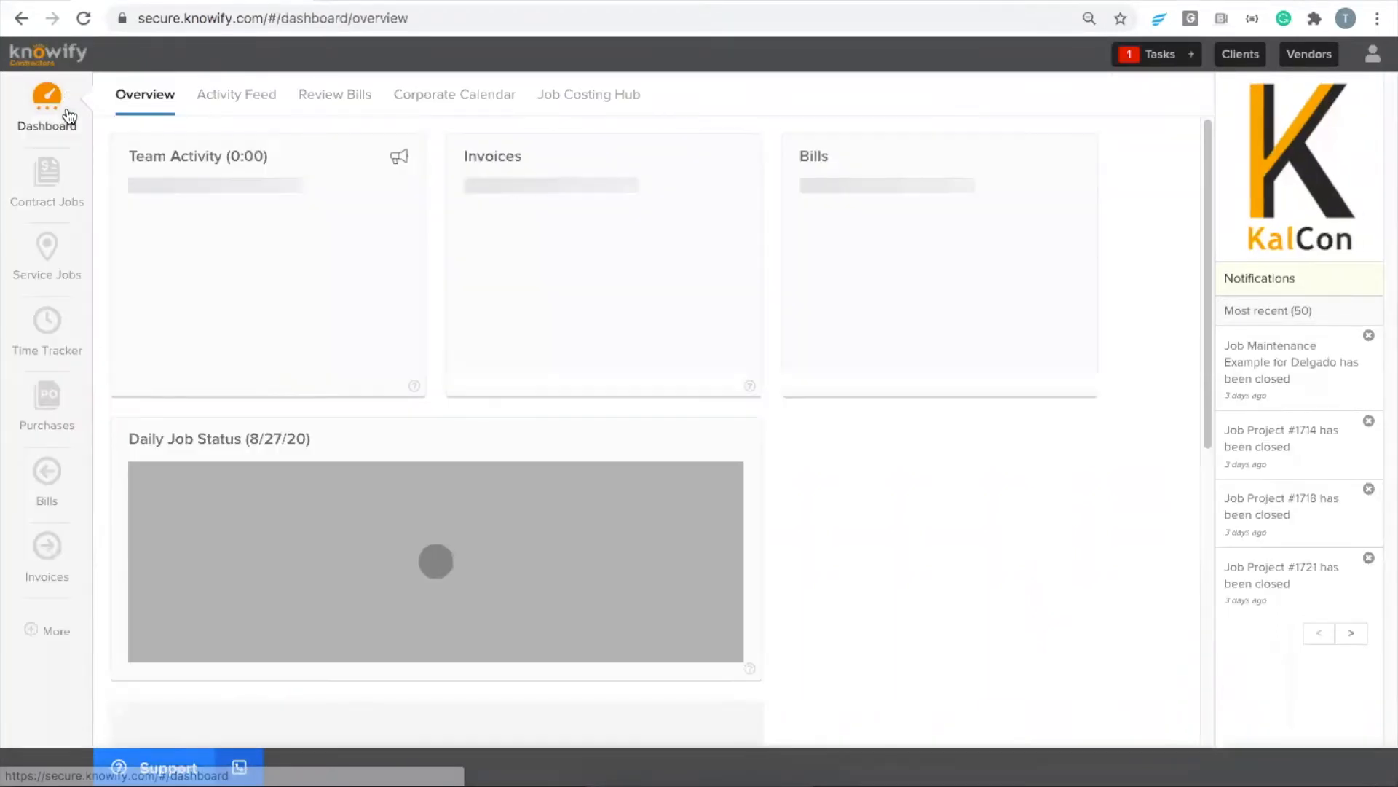
# Start a new contract job with the suggested name Project #1751 and Awesome Co, Inc as the client
pyautogui.click(67, 193)
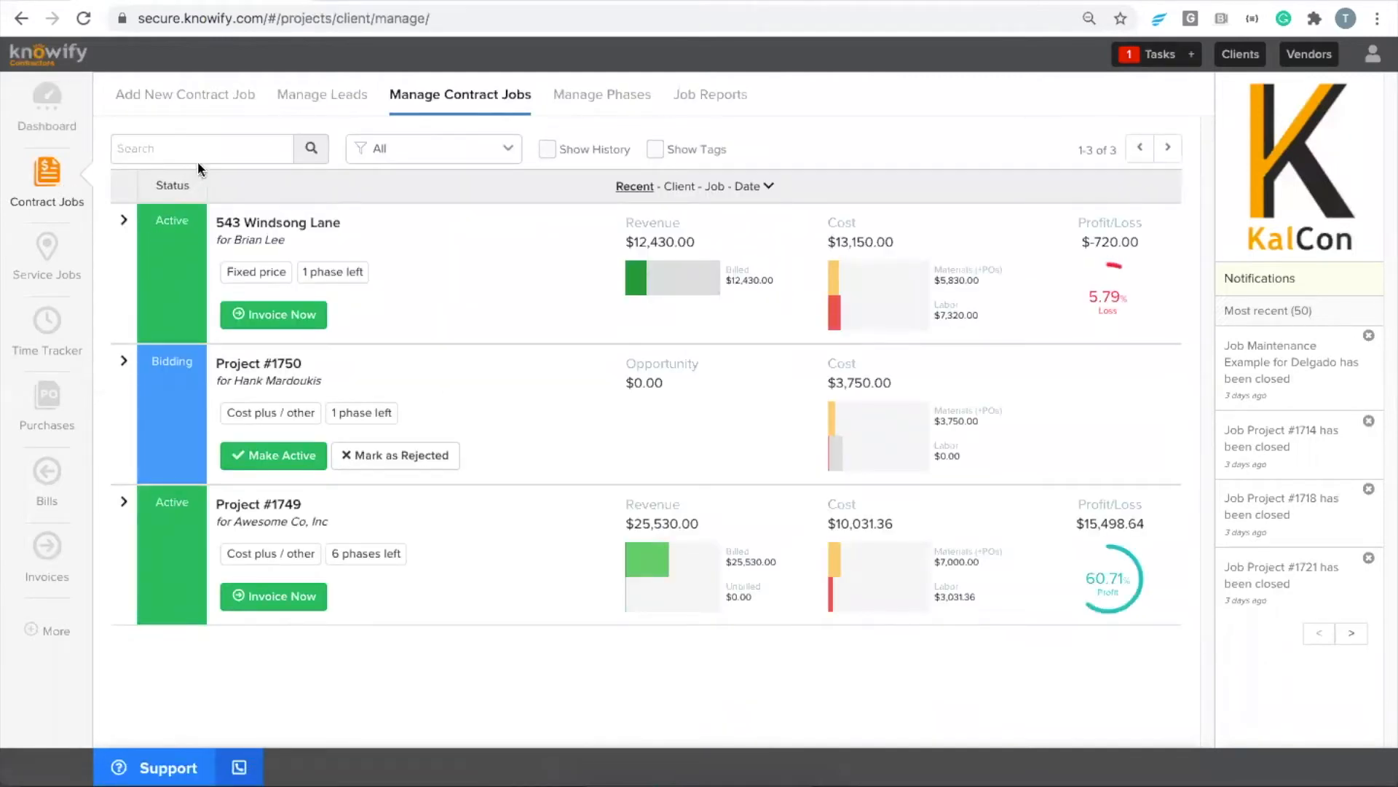
pyautogui.click(175, 102)
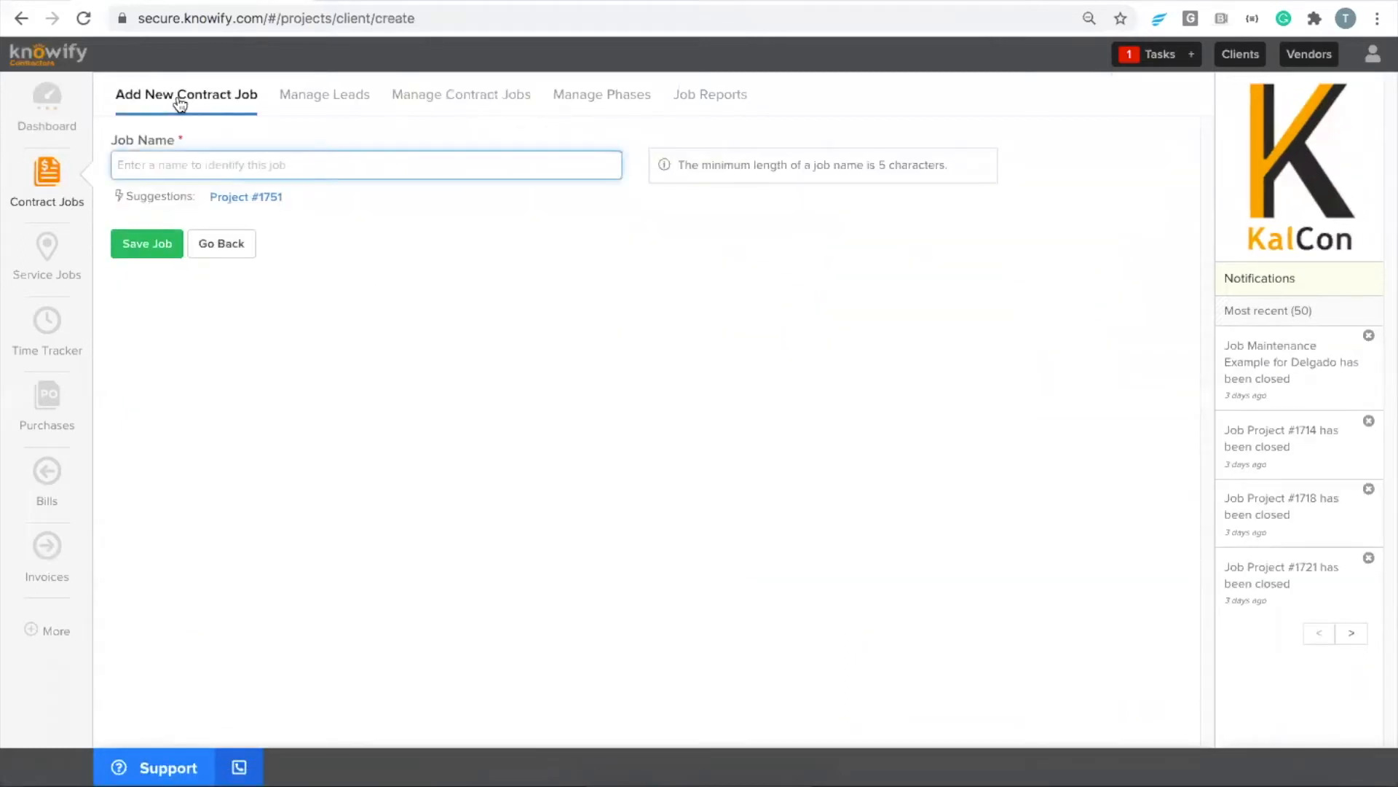
pyautogui.click(242, 198)
pyautogui.click(191, 252)
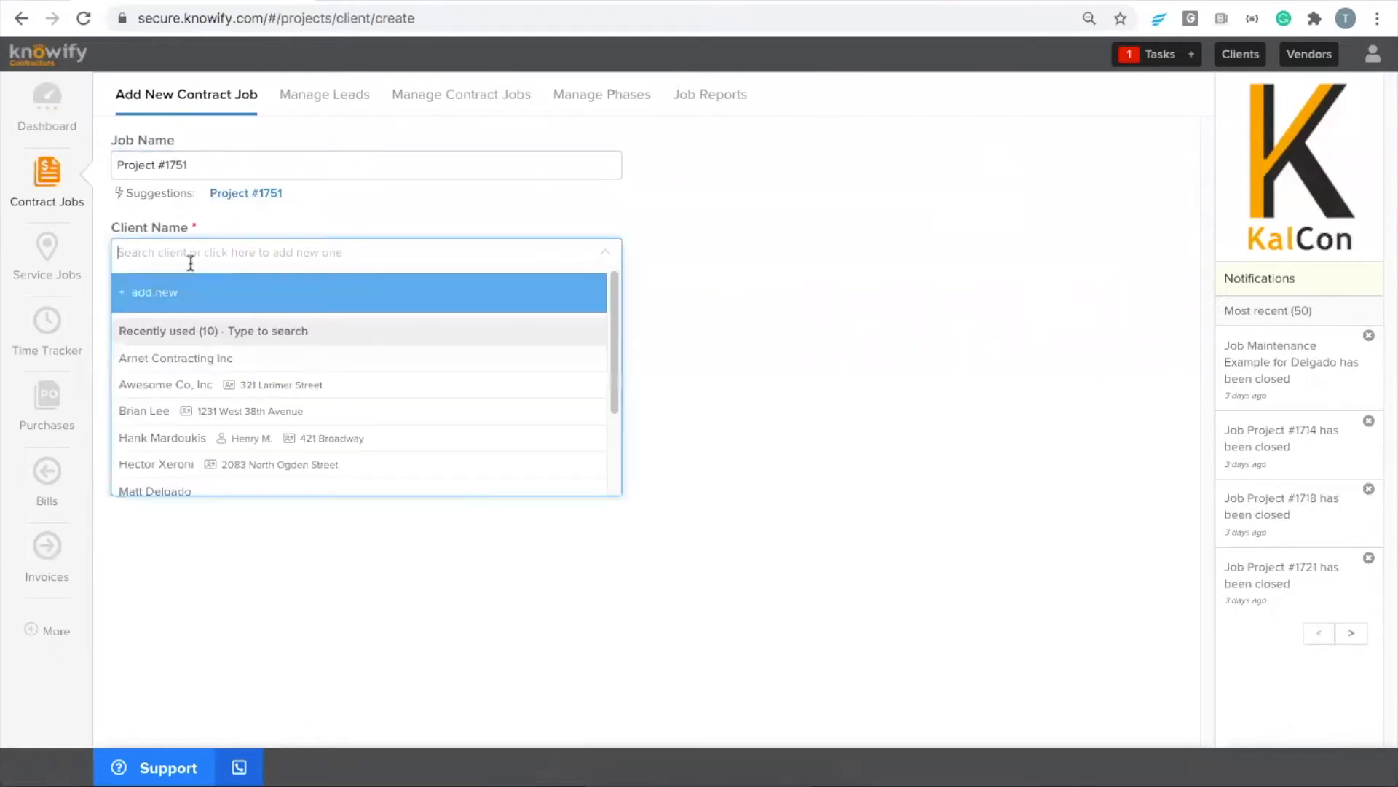
pyautogui.click(208, 380)
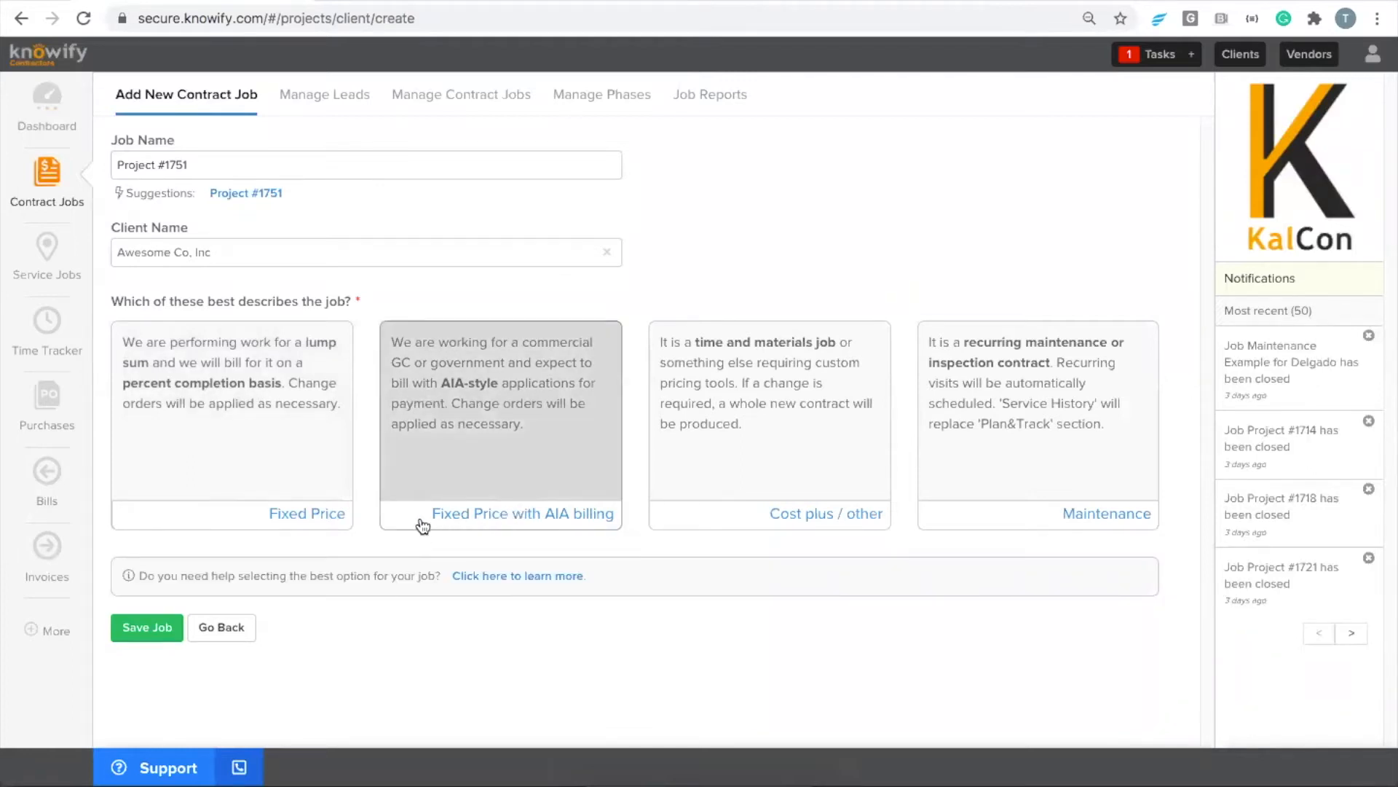
# Set the job type to Fixed Price with AIA billing, keeping the Simple job costing style
pyautogui.moveTo(422, 523); pyautogui.dragTo(616, 515)
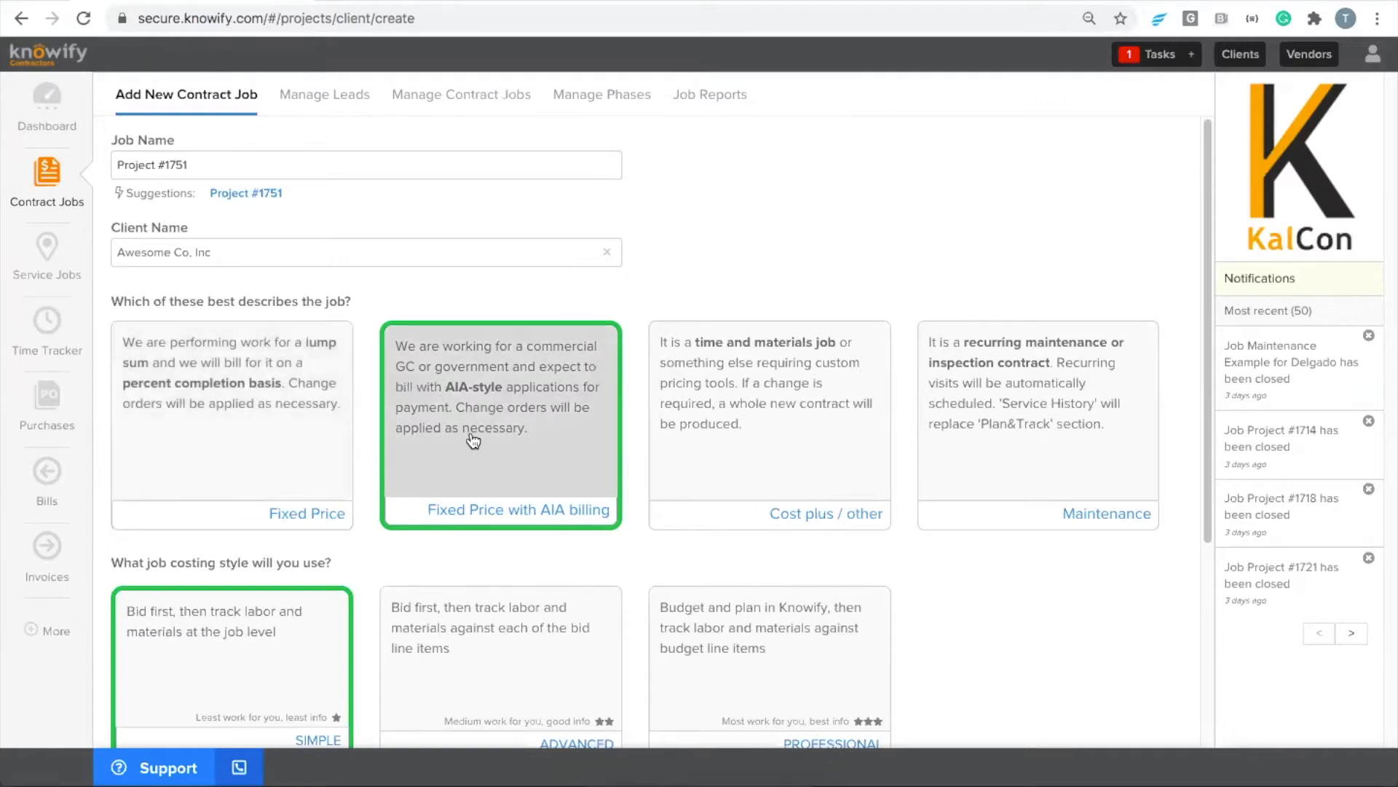
pyautogui.scroll(-2, 464, 431)
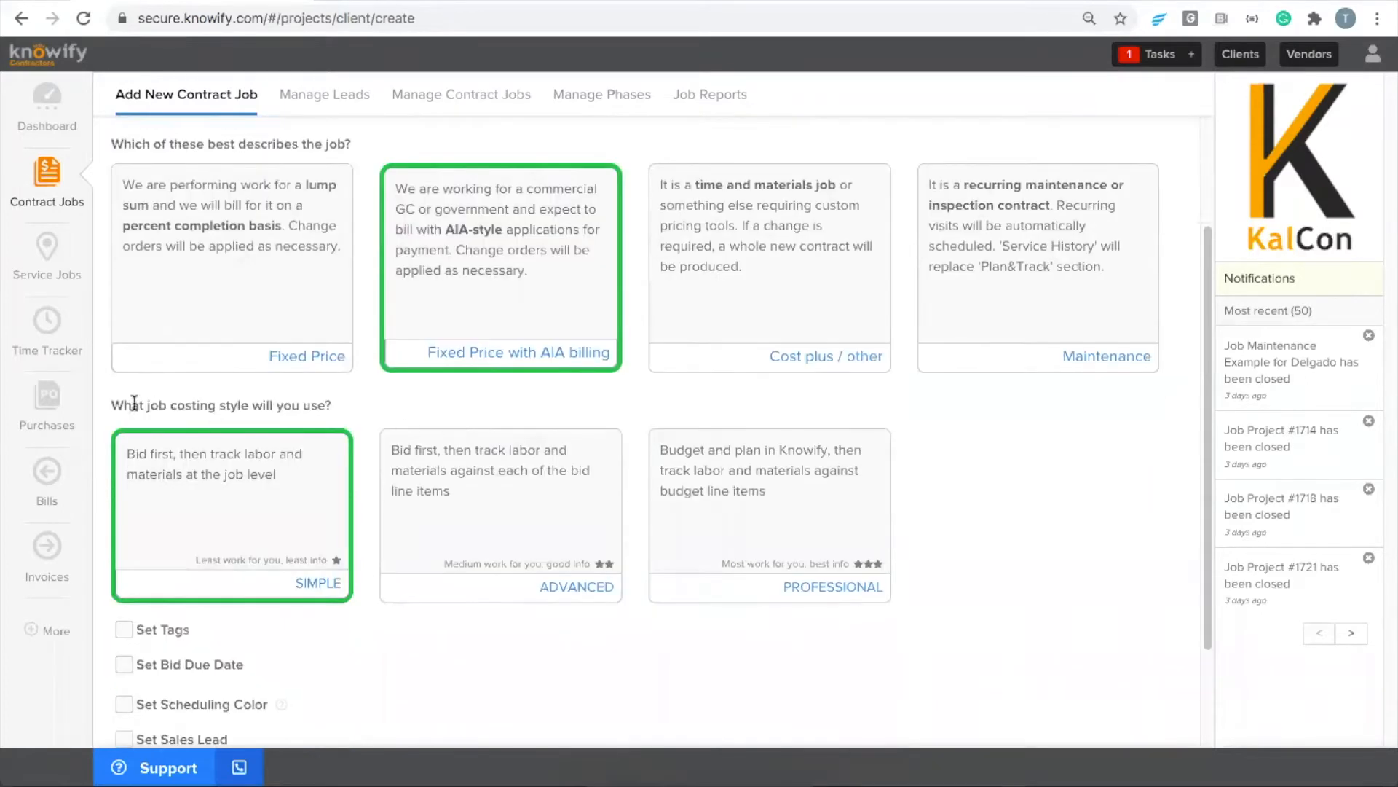
pyautogui.moveTo(113, 404); pyautogui.dragTo(347, 402)
pyautogui.click(347, 402)
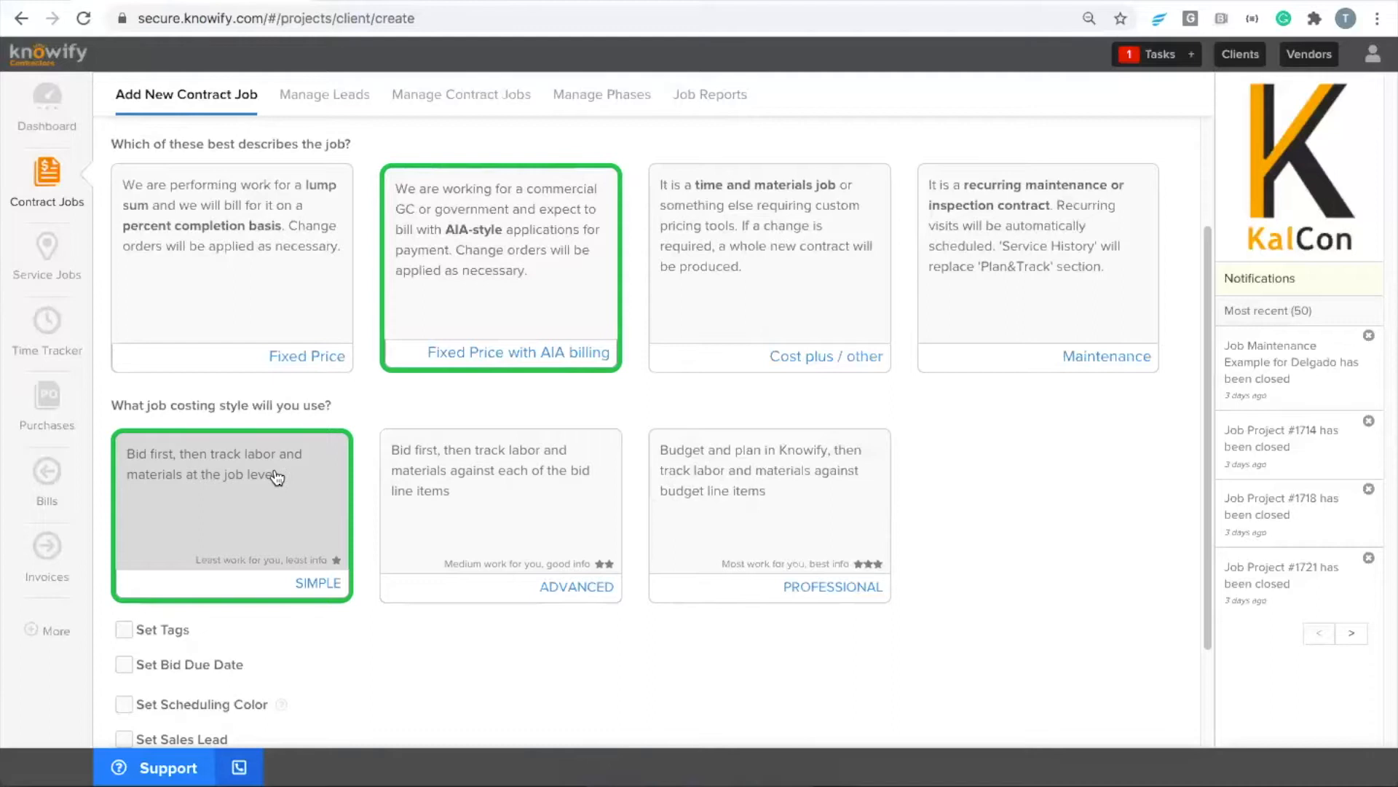
# Set the job address to the client's address and save the new job
pyautogui.scroll(-3, 275, 477)
pyautogui.click(125, 668)
pyautogui.click(167, 656)
pyautogui.scroll(-3, 166, 654)
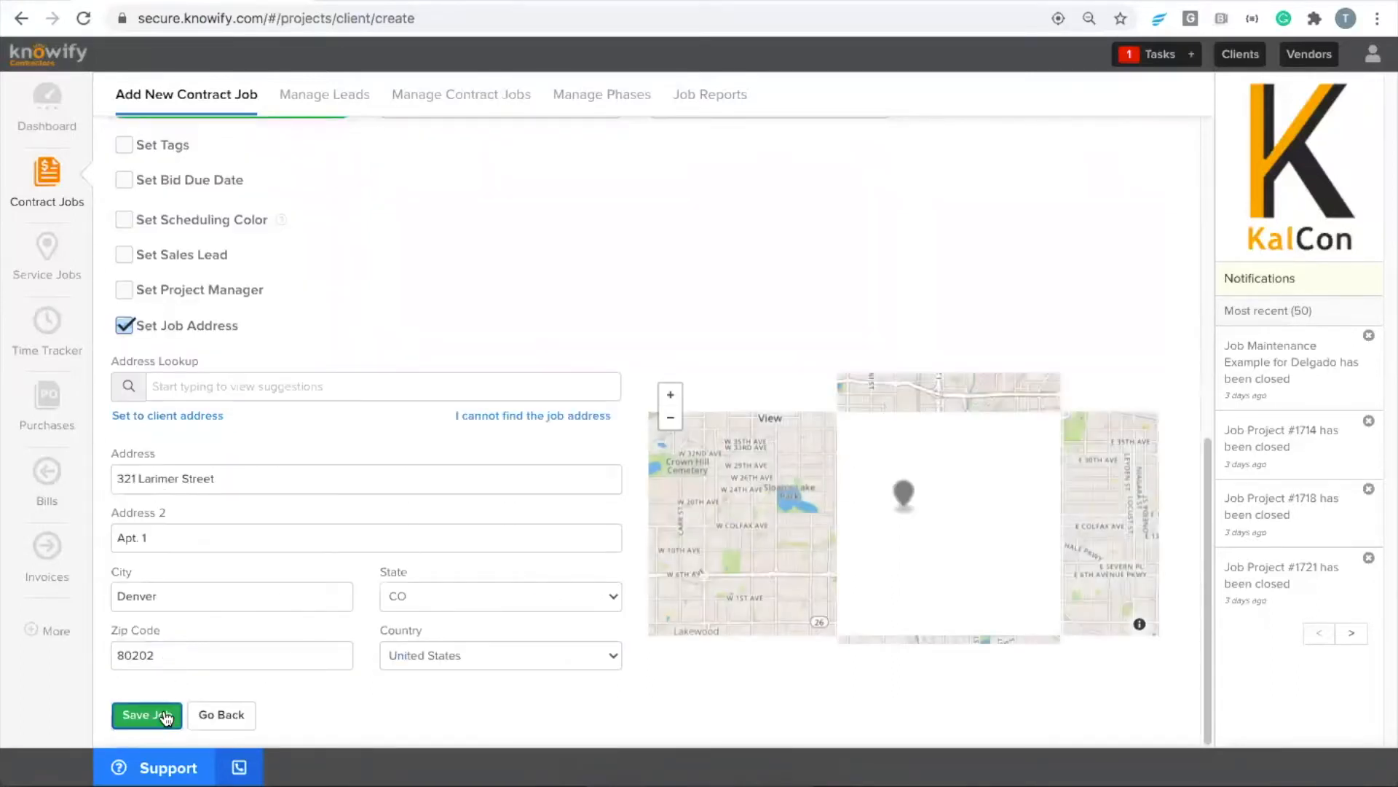
pyautogui.click(163, 716)
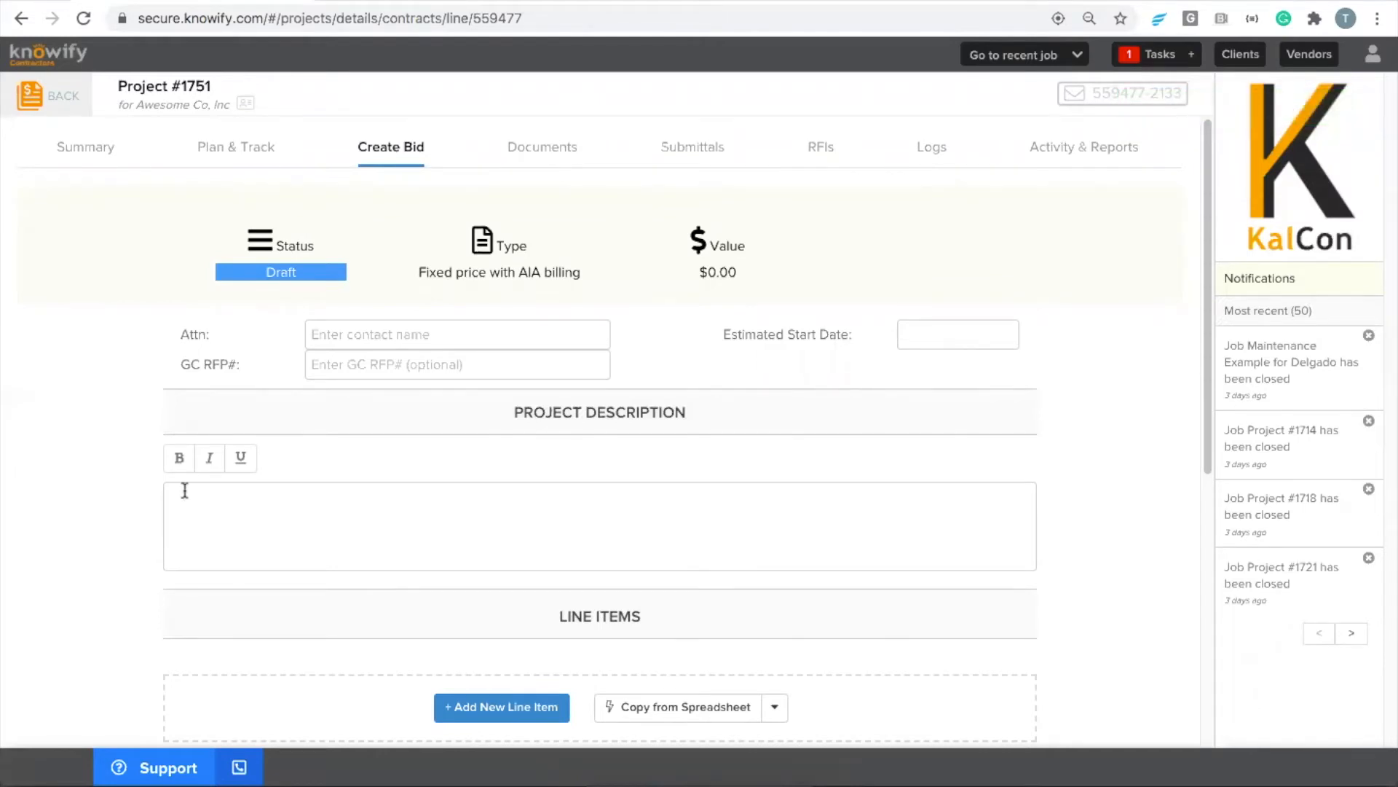
# Fill in the bid's attention contact name and set the GC RFP# to 97235
pyautogui.moveTo(357, 149); pyautogui.dragTo(434, 149)
pyautogui.click(420, 362)
pyautogui.click(413, 337)
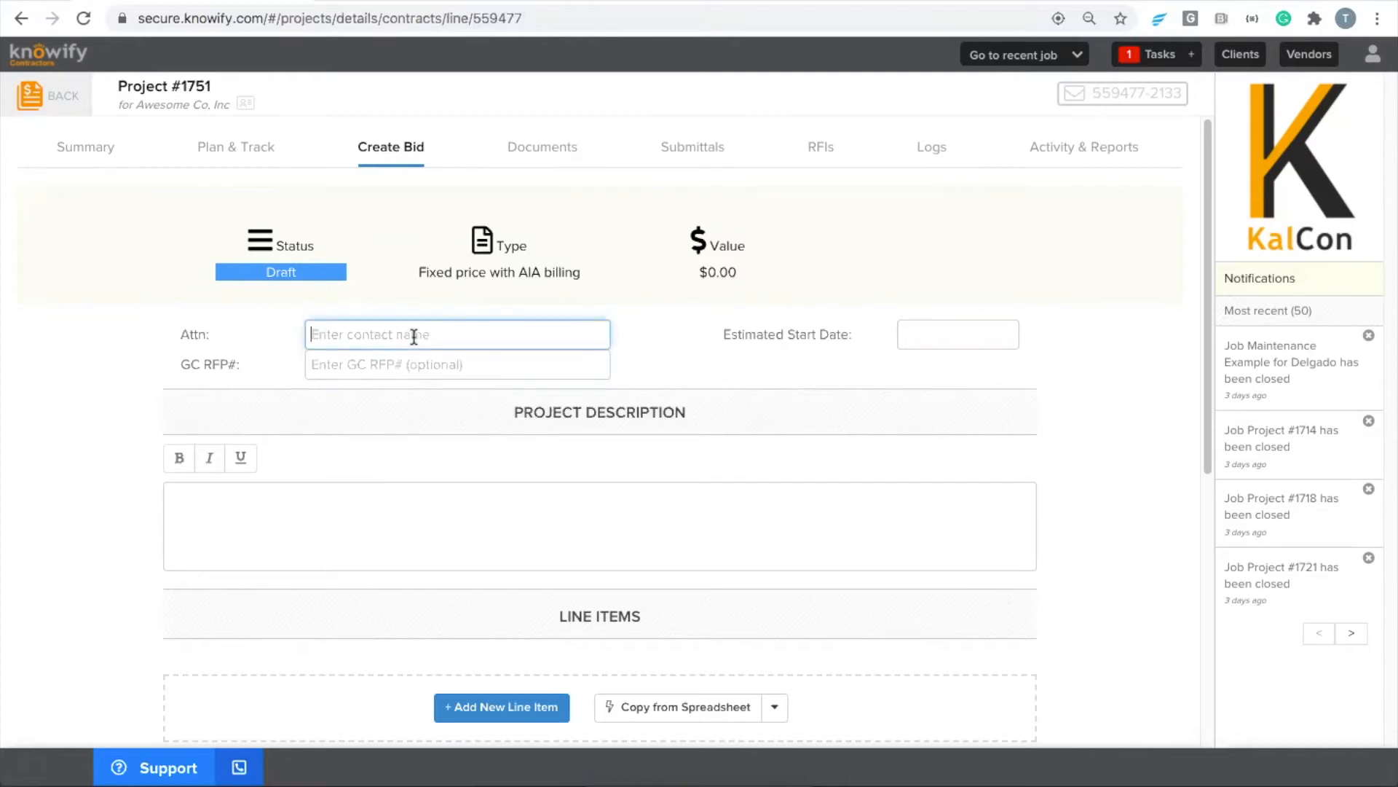
pyautogui.write('Hector X.')
pyautogui.click(502, 360)
pyautogui.write('97235')
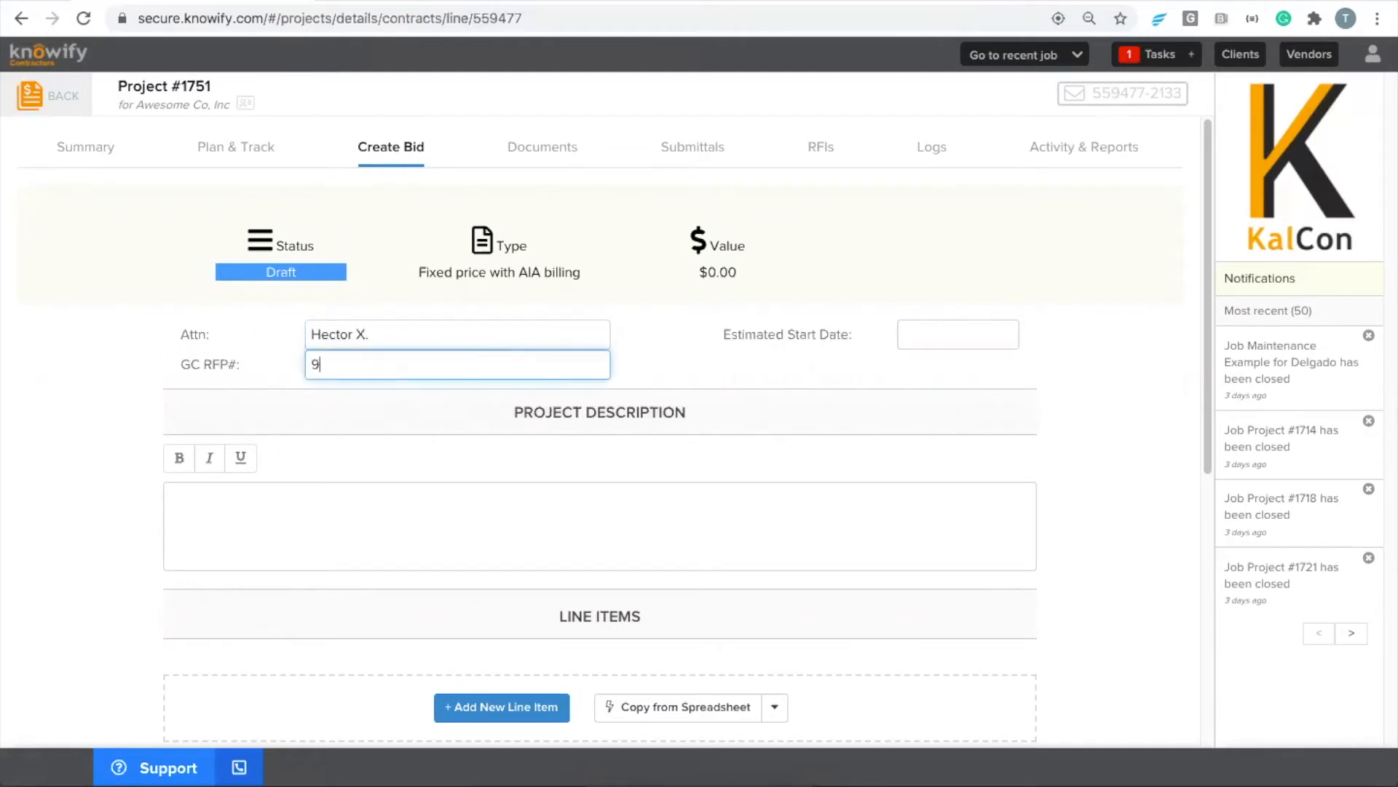
pyautogui.click(778, 423)
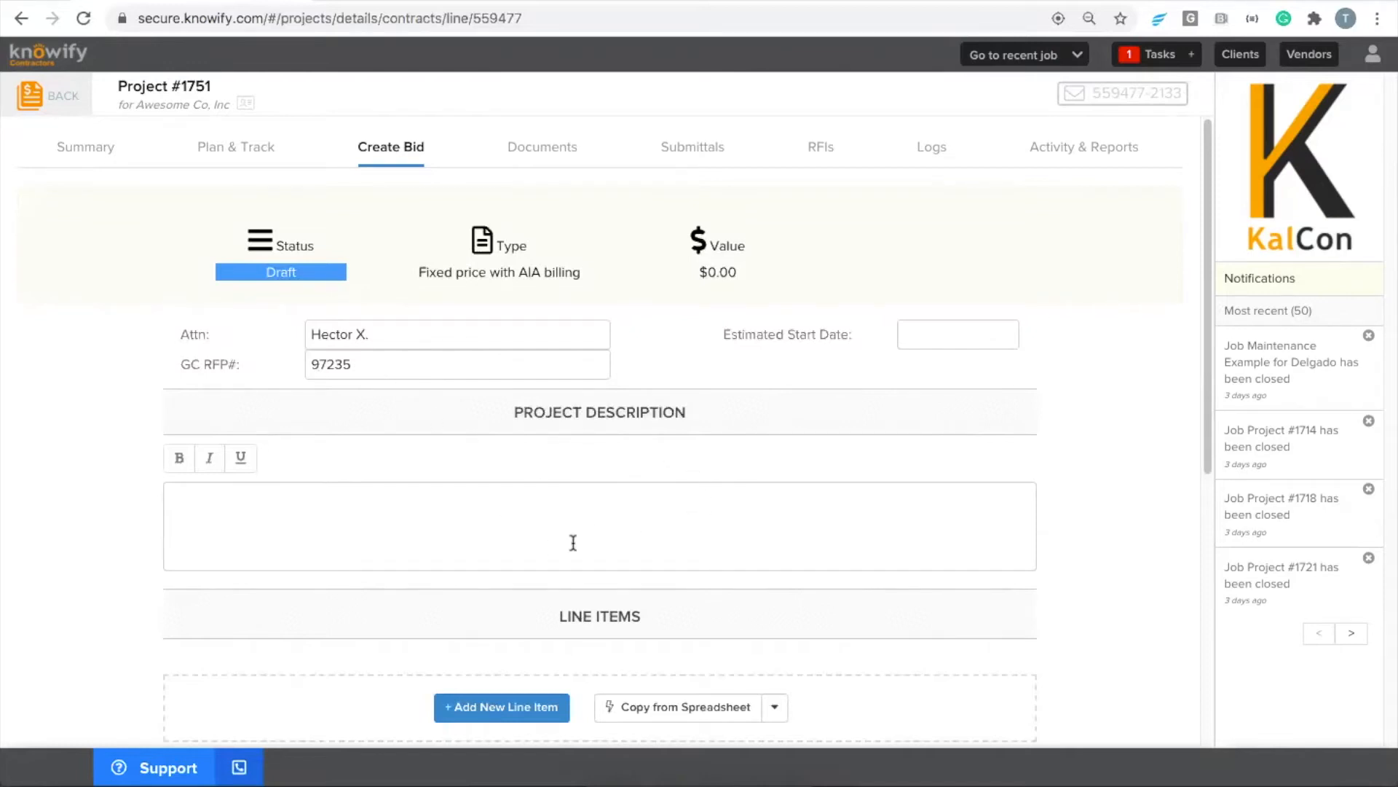
# Add three blank line items to the bid
pyautogui.scroll(-4, 573, 542)
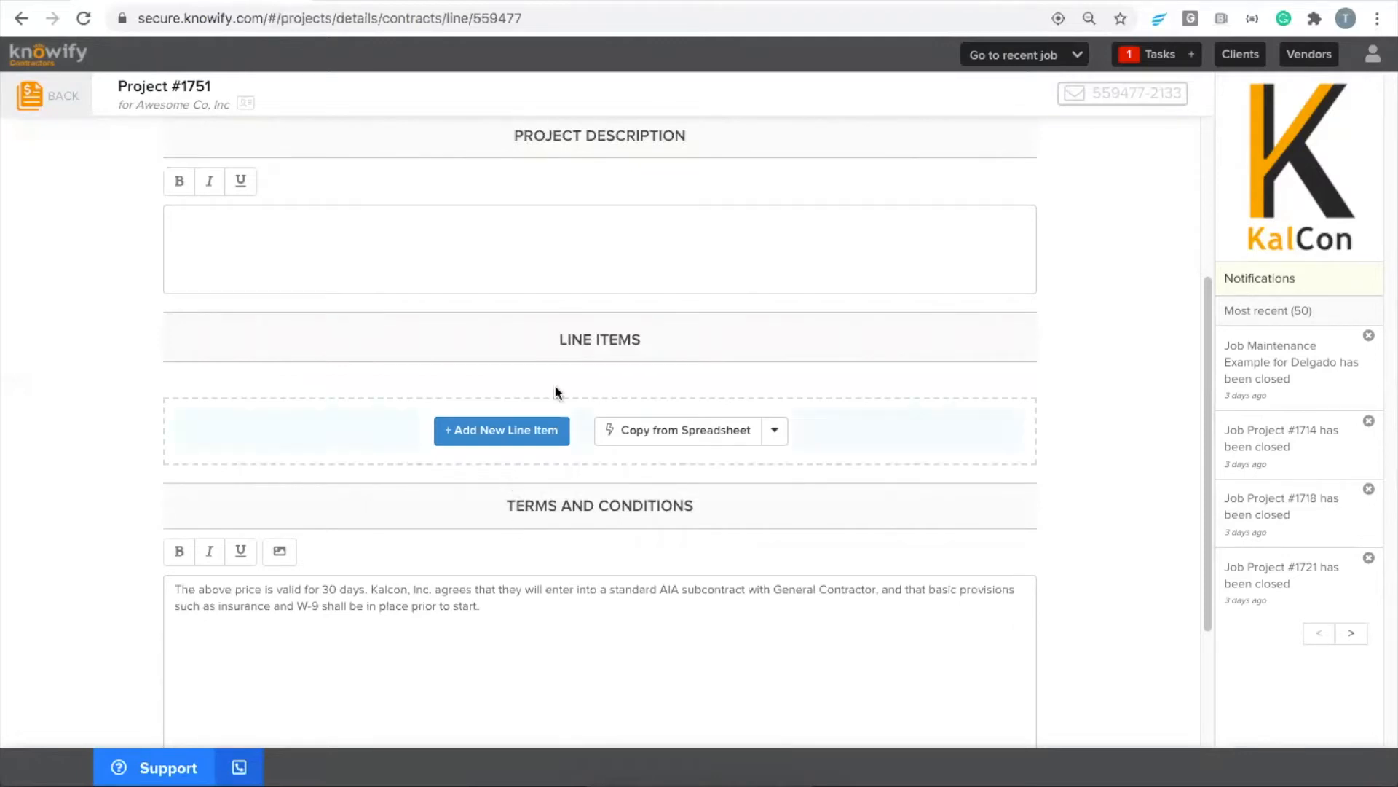
pyautogui.moveTo(557, 339); pyautogui.dragTo(641, 338)
pyautogui.click(640, 360)
pyautogui.click(494, 437)
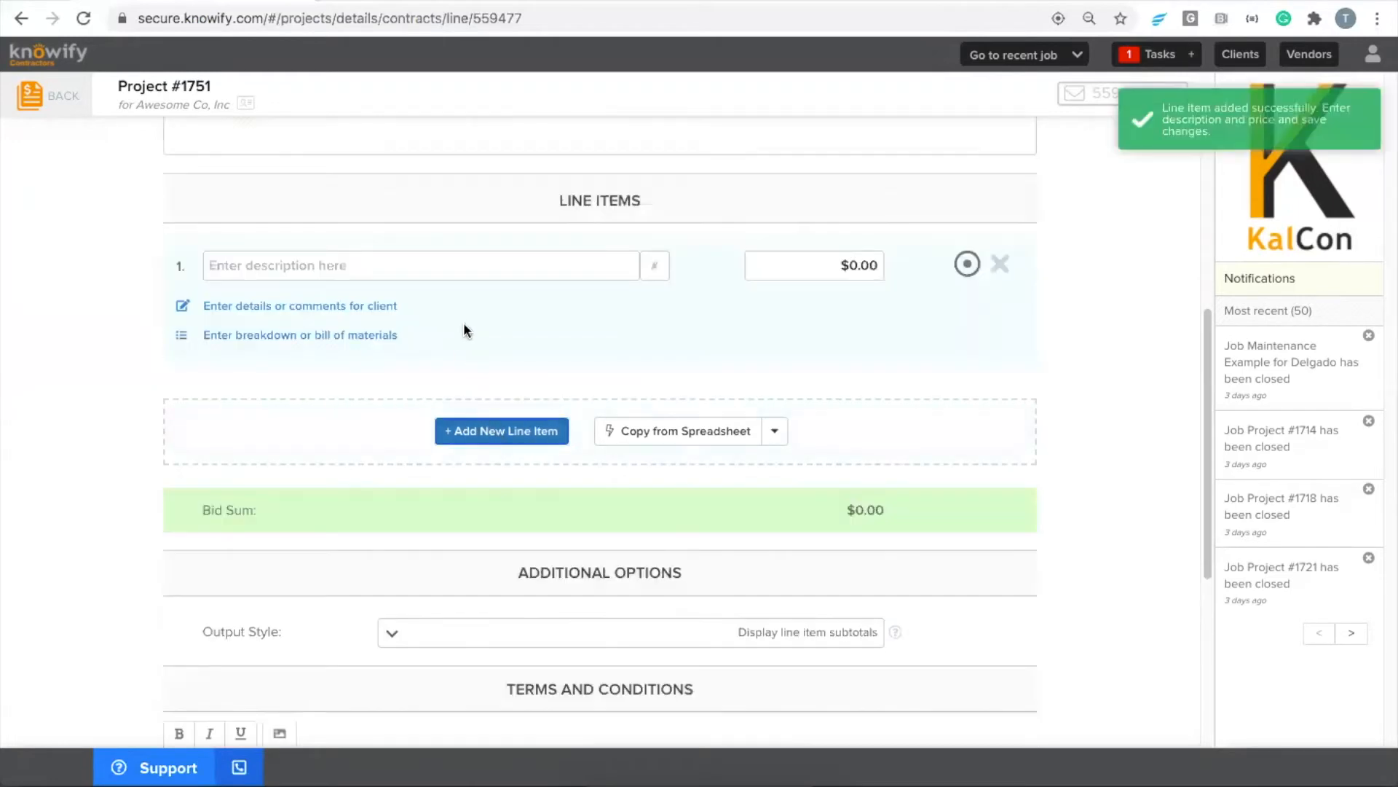
pyautogui.click(497, 431)
pyautogui.click(500, 439)
# Describe the first line item as "Rough IN" and set its price to 4000
pyautogui.scroll(3, 503, 465)
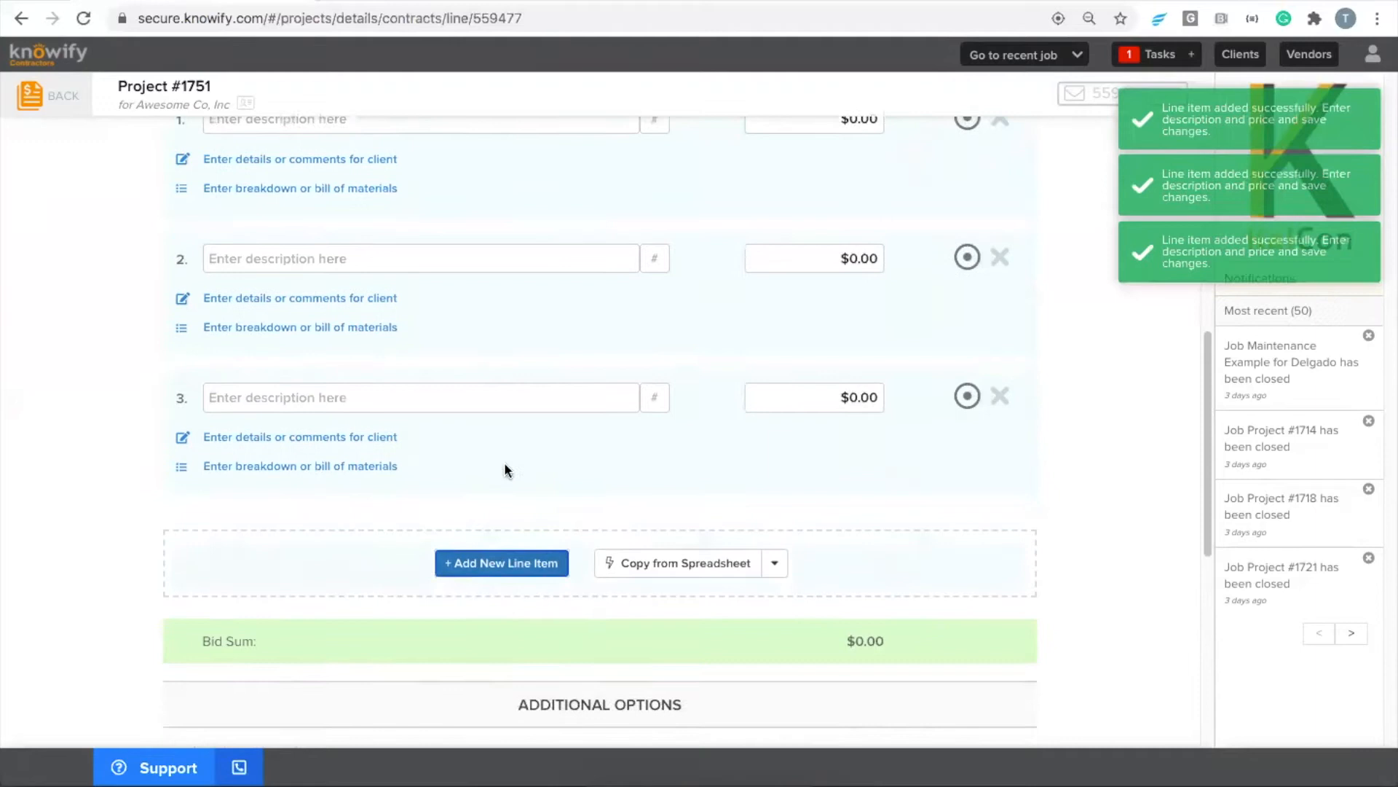
pyautogui.click(405, 230)
pyautogui.write('Rough IN')
pyautogui.press('Tab')
pyautogui.press('Tab')
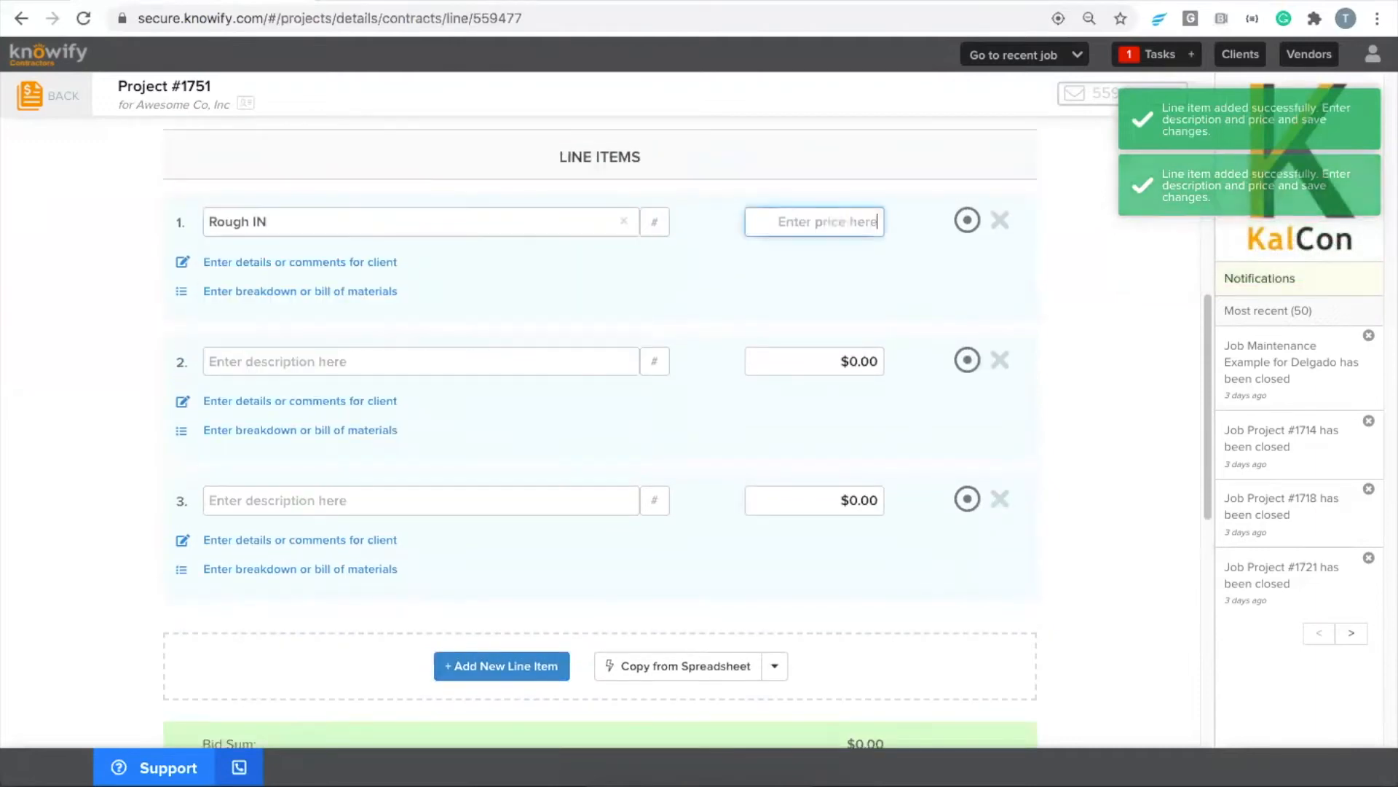
pyautogui.write('4000')
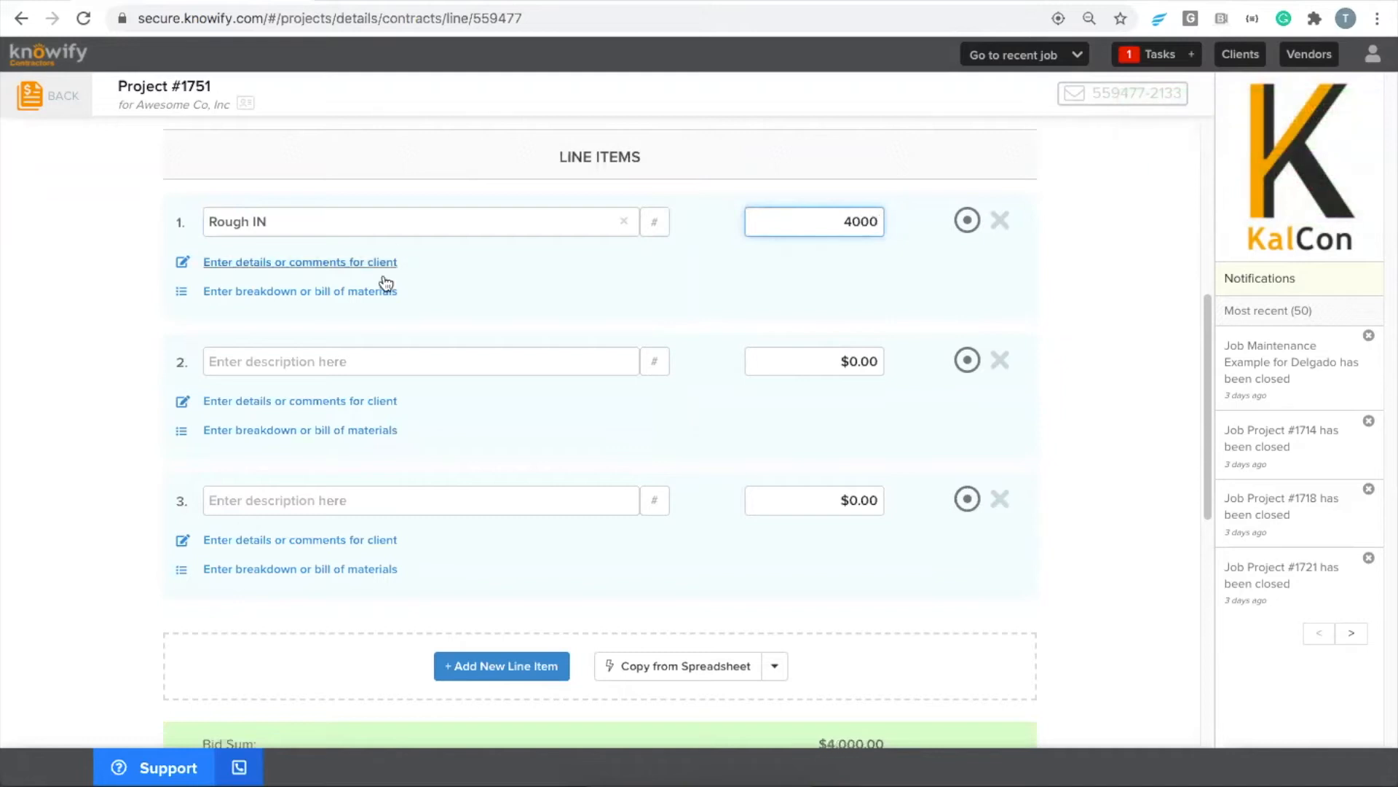
# Describe the second line item as "Installation" and set its price to 7000
pyautogui.click(365, 351)
pyautogui.write('Installation')
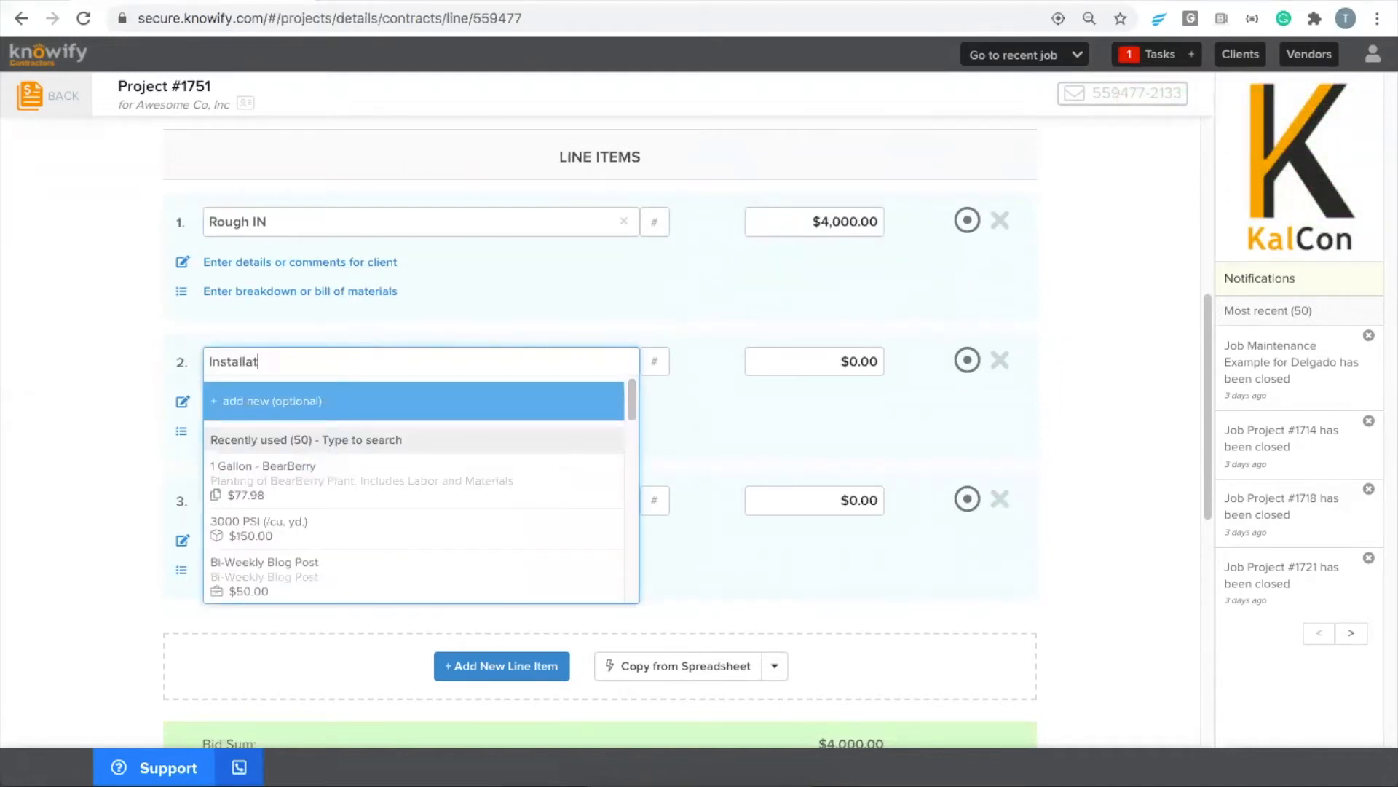
pyautogui.press('Tab')
pyautogui.press('Tab')
pyautogui.write('7000')
# Describe the third line item as "Finishing" and set its price to 3000
pyautogui.click(337, 498)
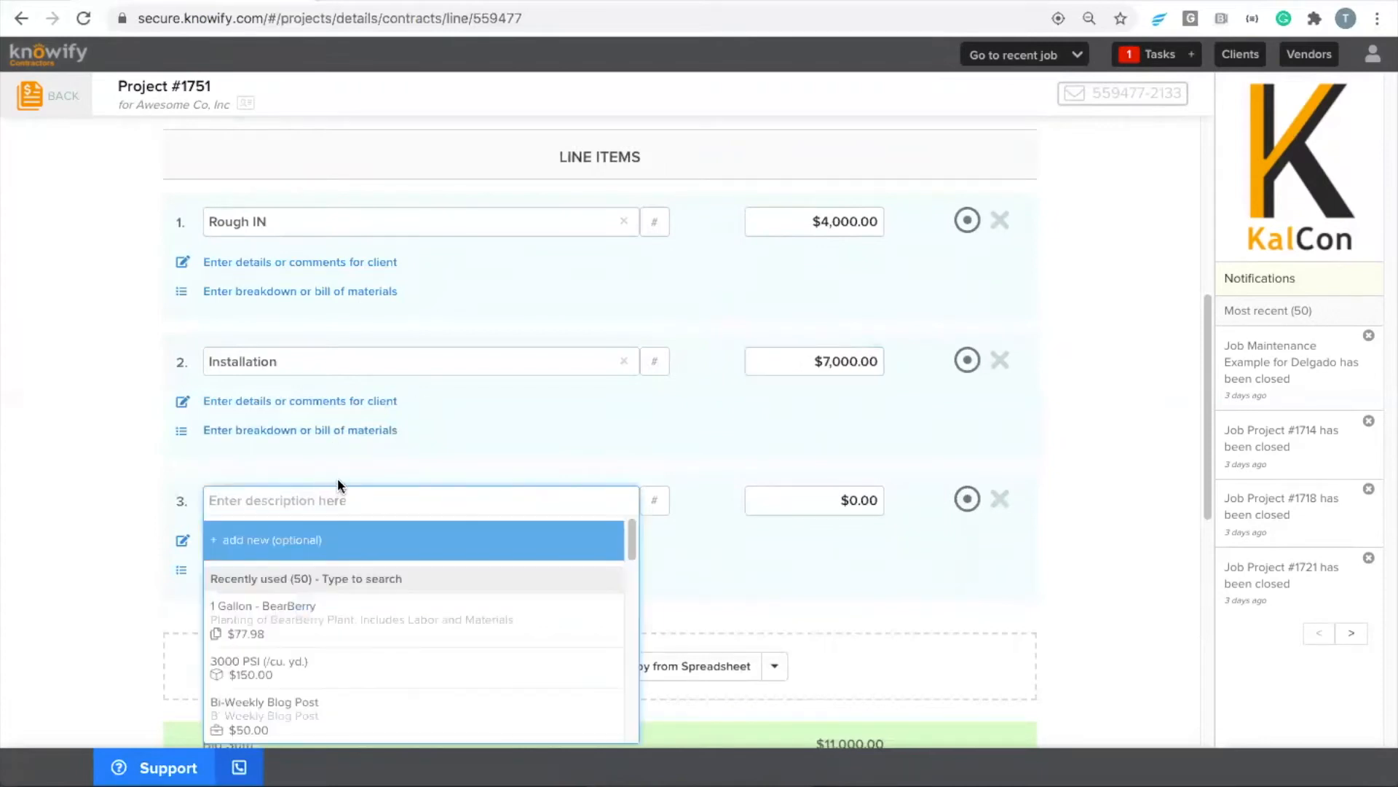
pyautogui.write('Finishing')
pyautogui.press('Tab')
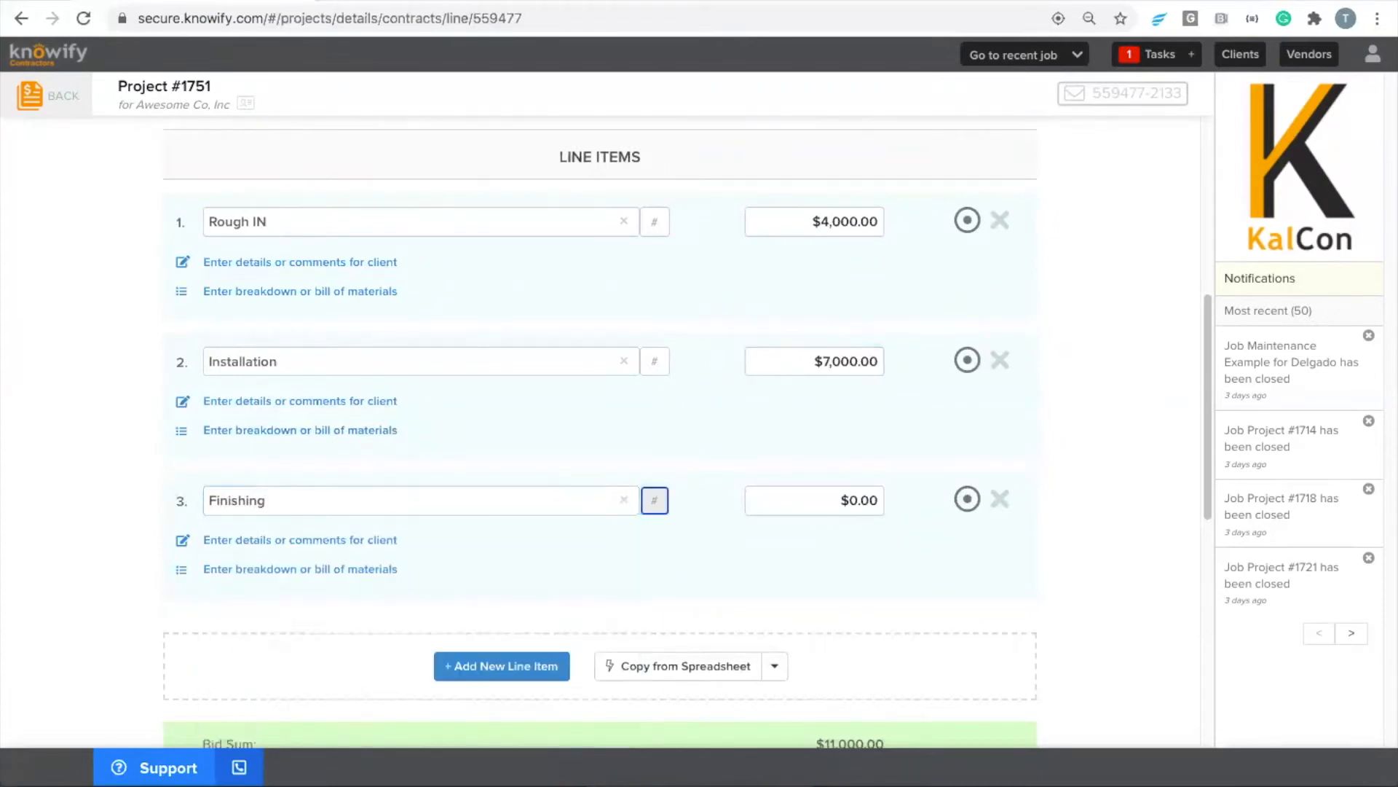
pyautogui.click(794, 496)
pyautogui.write('3000')
pyautogui.click(812, 442)
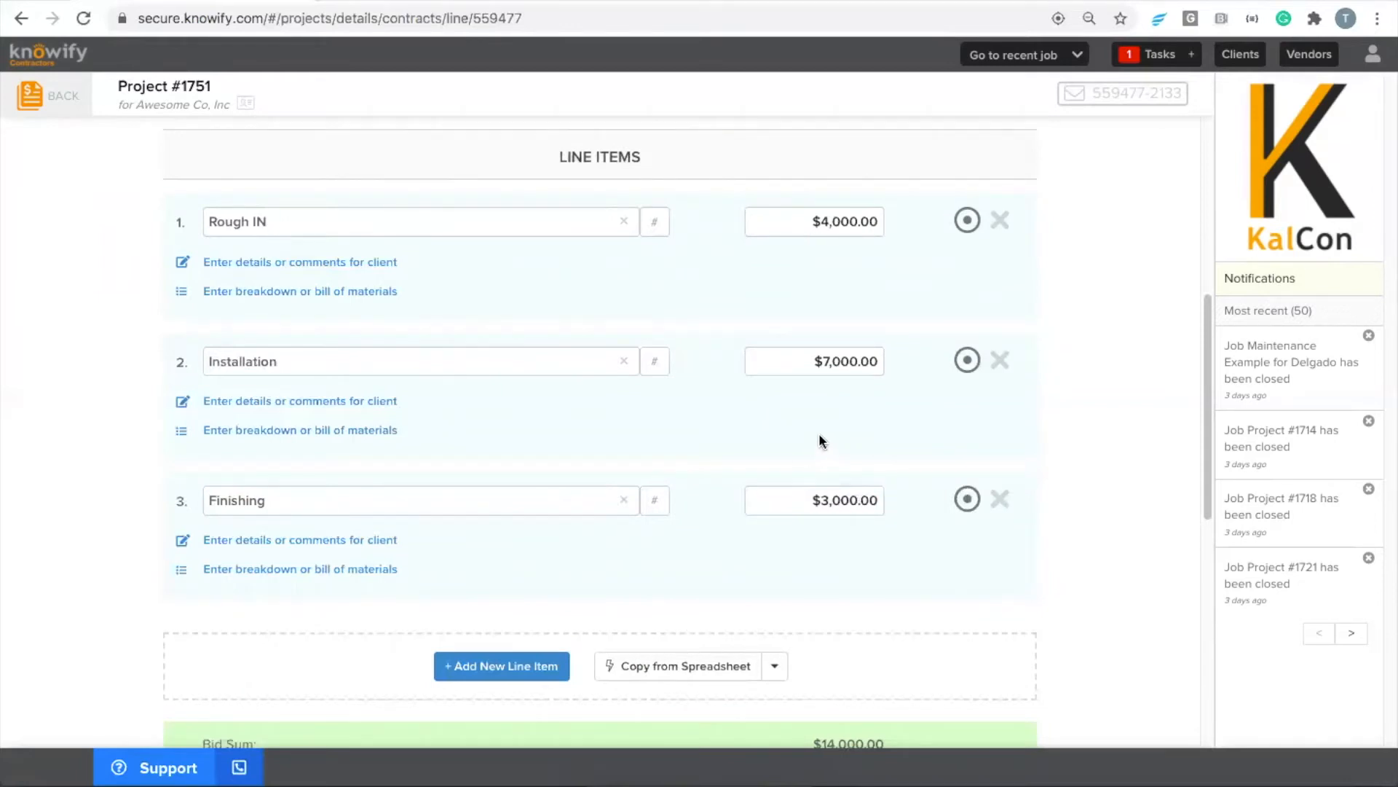
# Review the bid's line items and terms, and preview the proposal document before closing the preview
pyautogui.scroll(1, 814, 430)
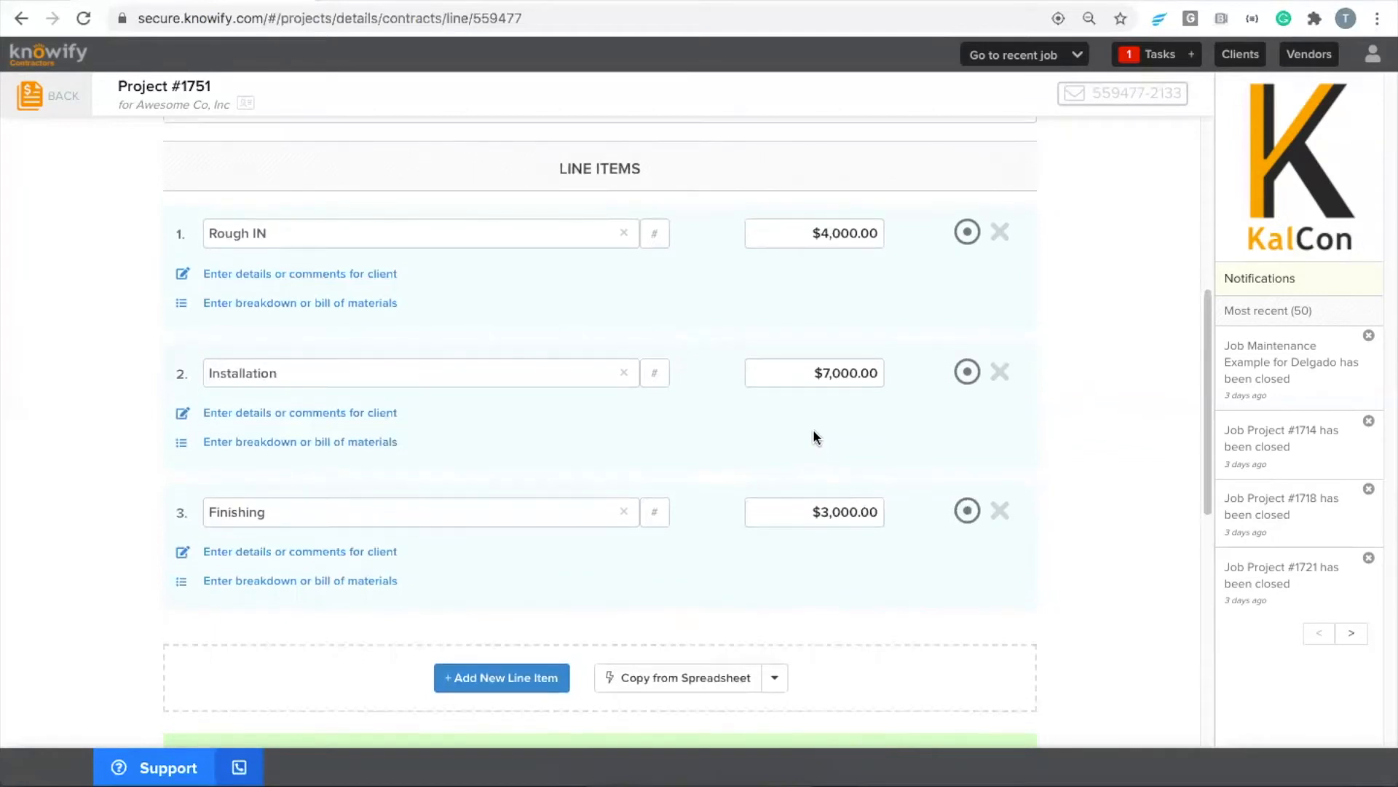
pyautogui.scroll(3, 813, 430)
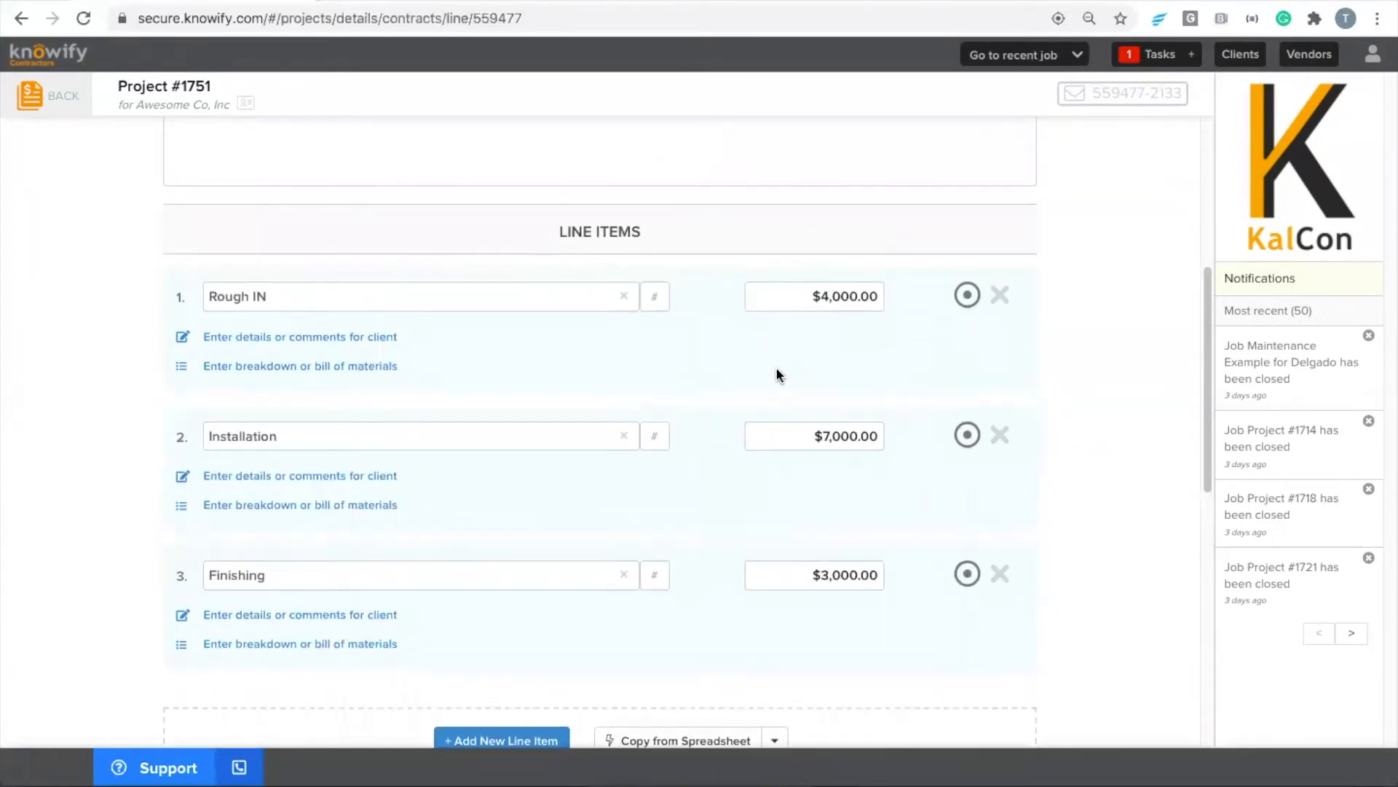
pyautogui.scroll(-2, 777, 371)
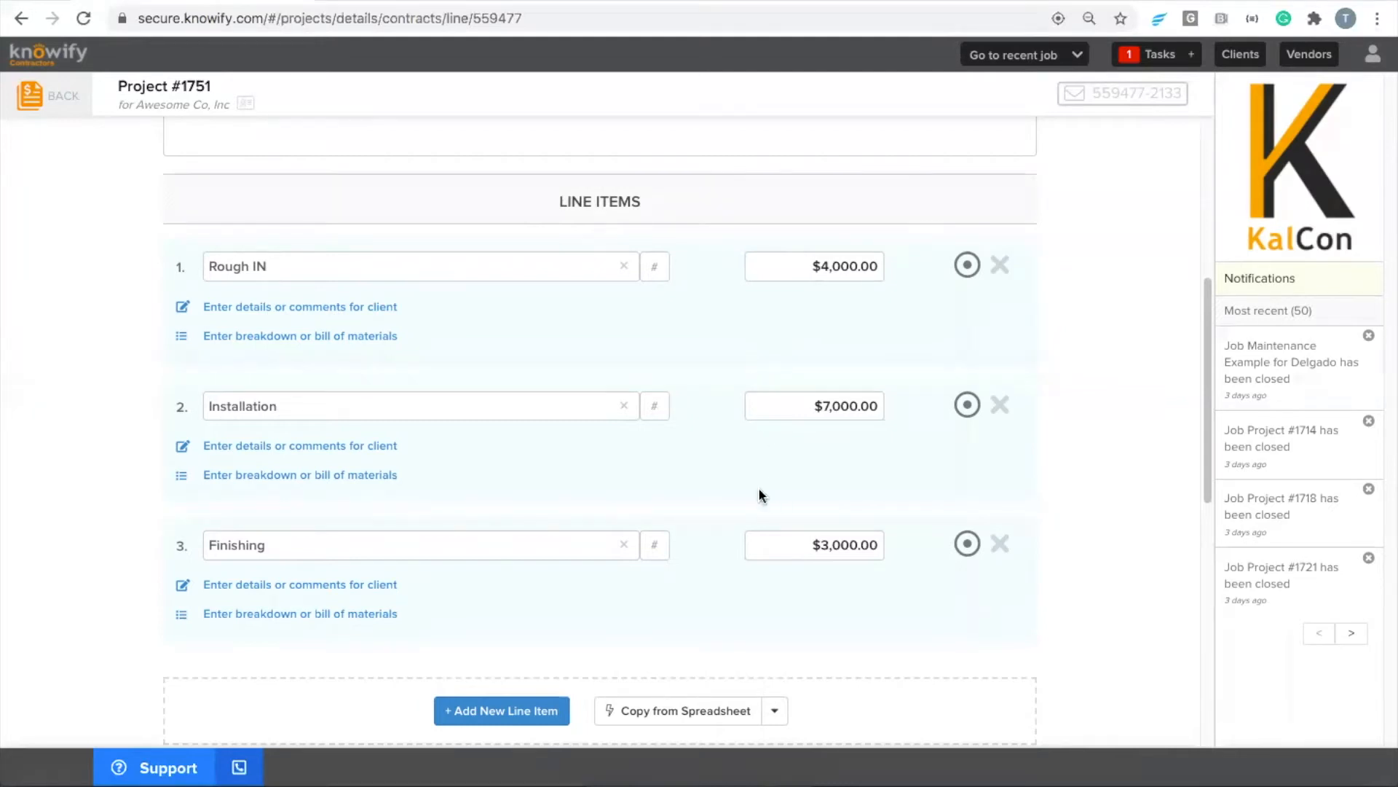
pyautogui.scroll(-5, 733, 500)
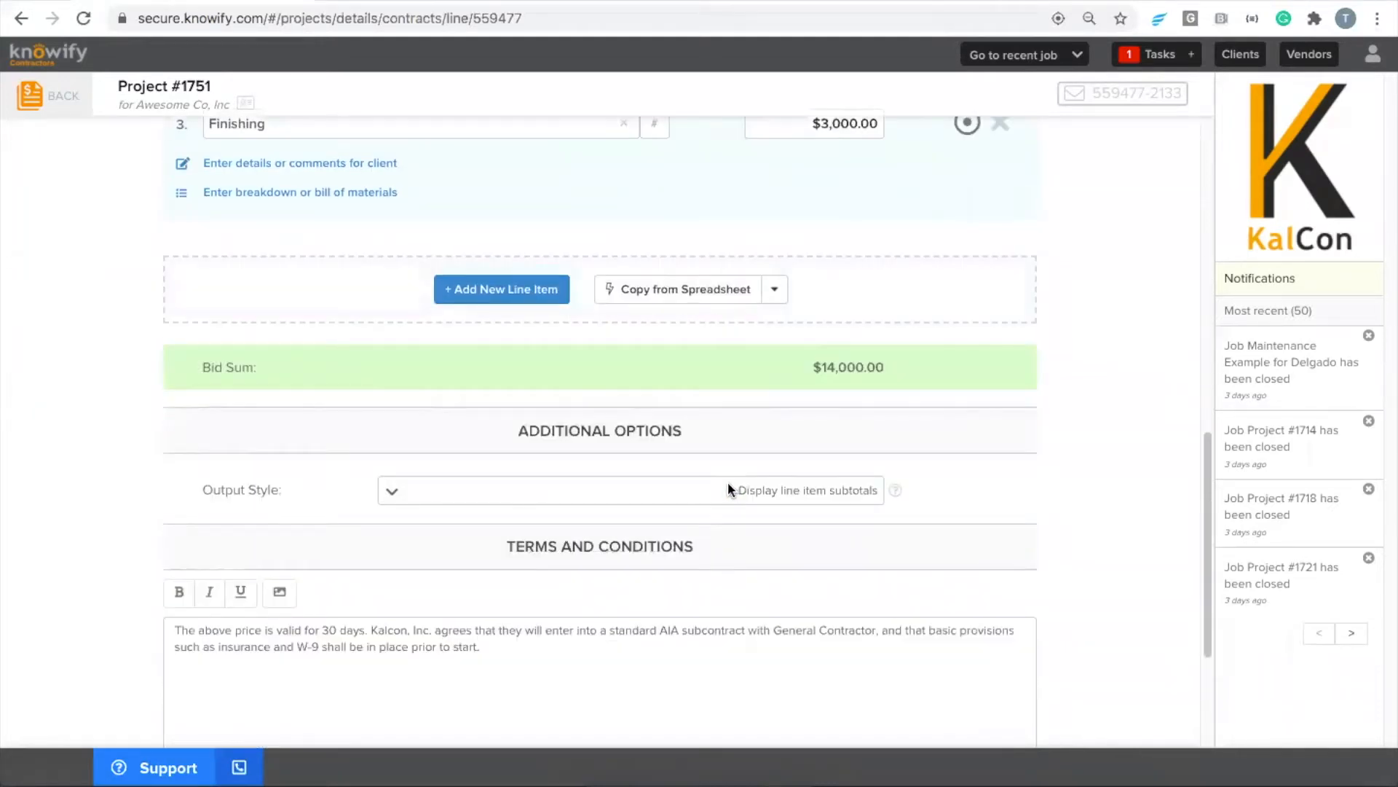
pyautogui.scroll(-3, 727, 482)
pyautogui.click(587, 719)
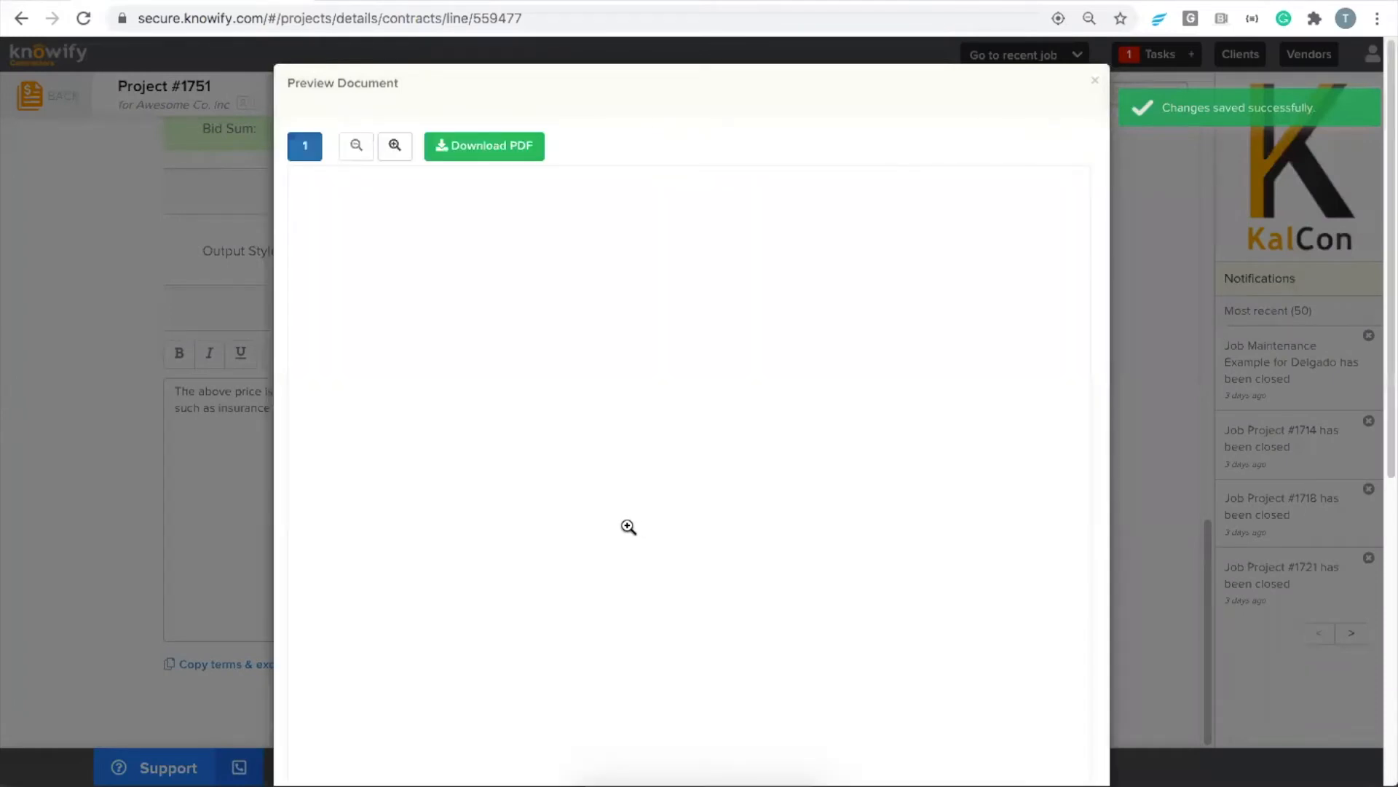
pyautogui.scroll(-3, 631, 528)
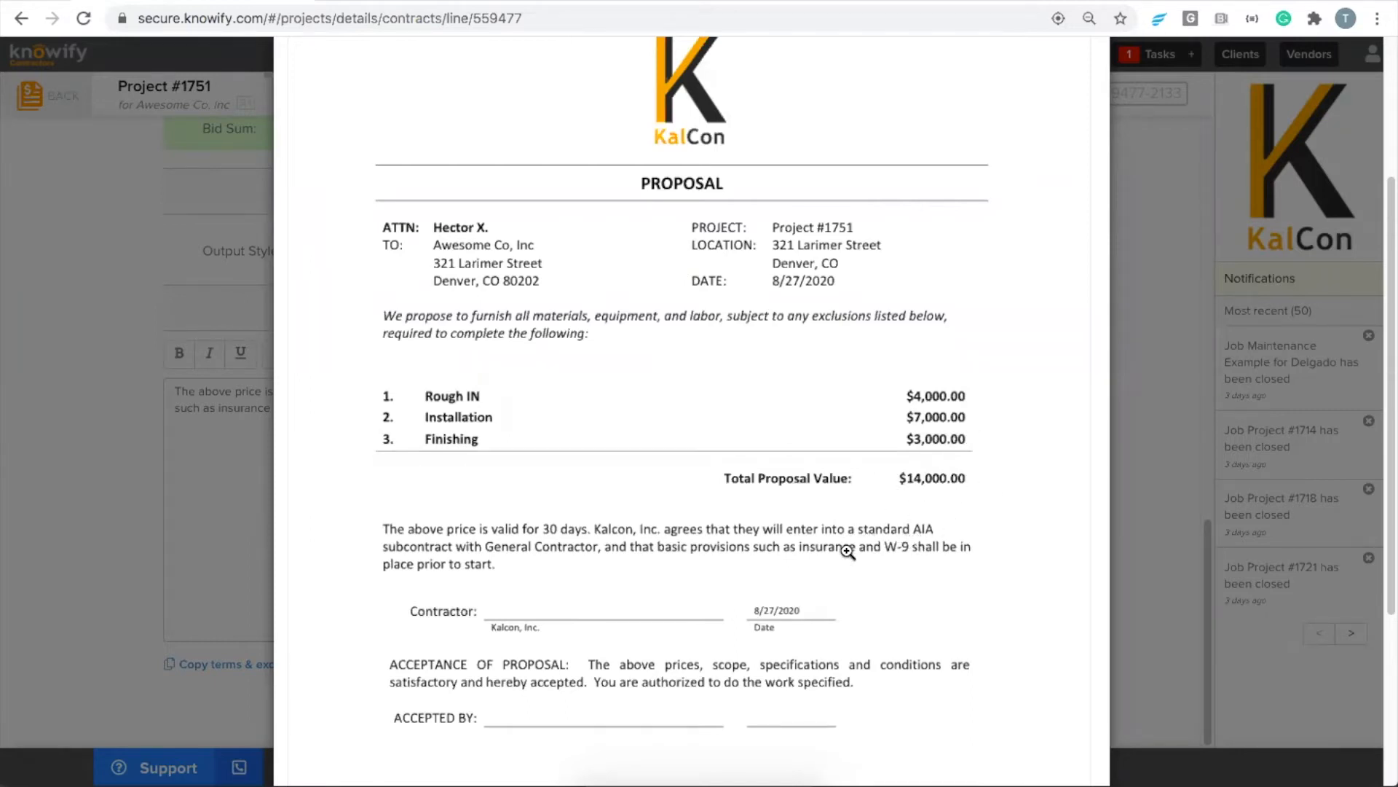
pyautogui.press('Escape')
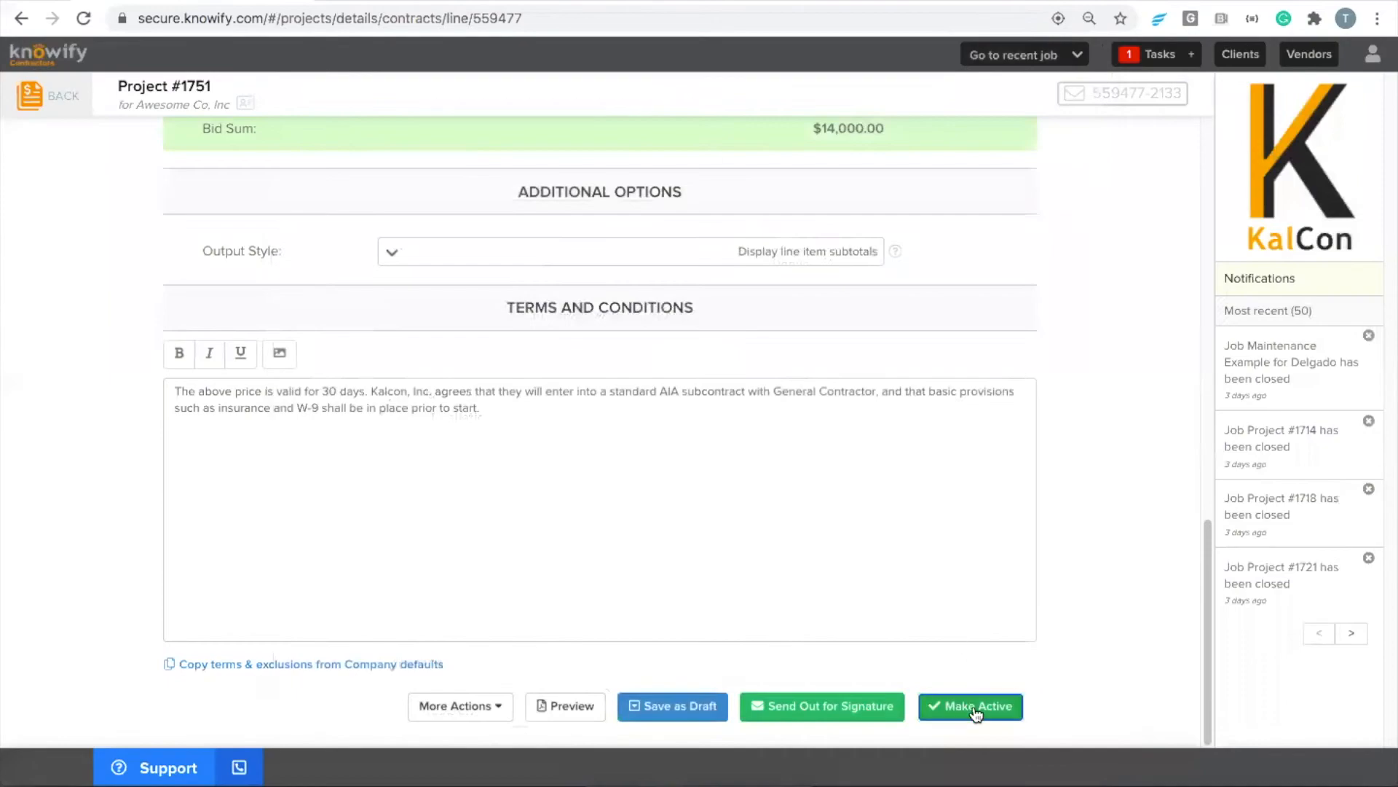
# Make the bid active, confirm the activation, and dismiss the resulting job notice
pyautogui.click(976, 710)
pyautogui.click(827, 297)
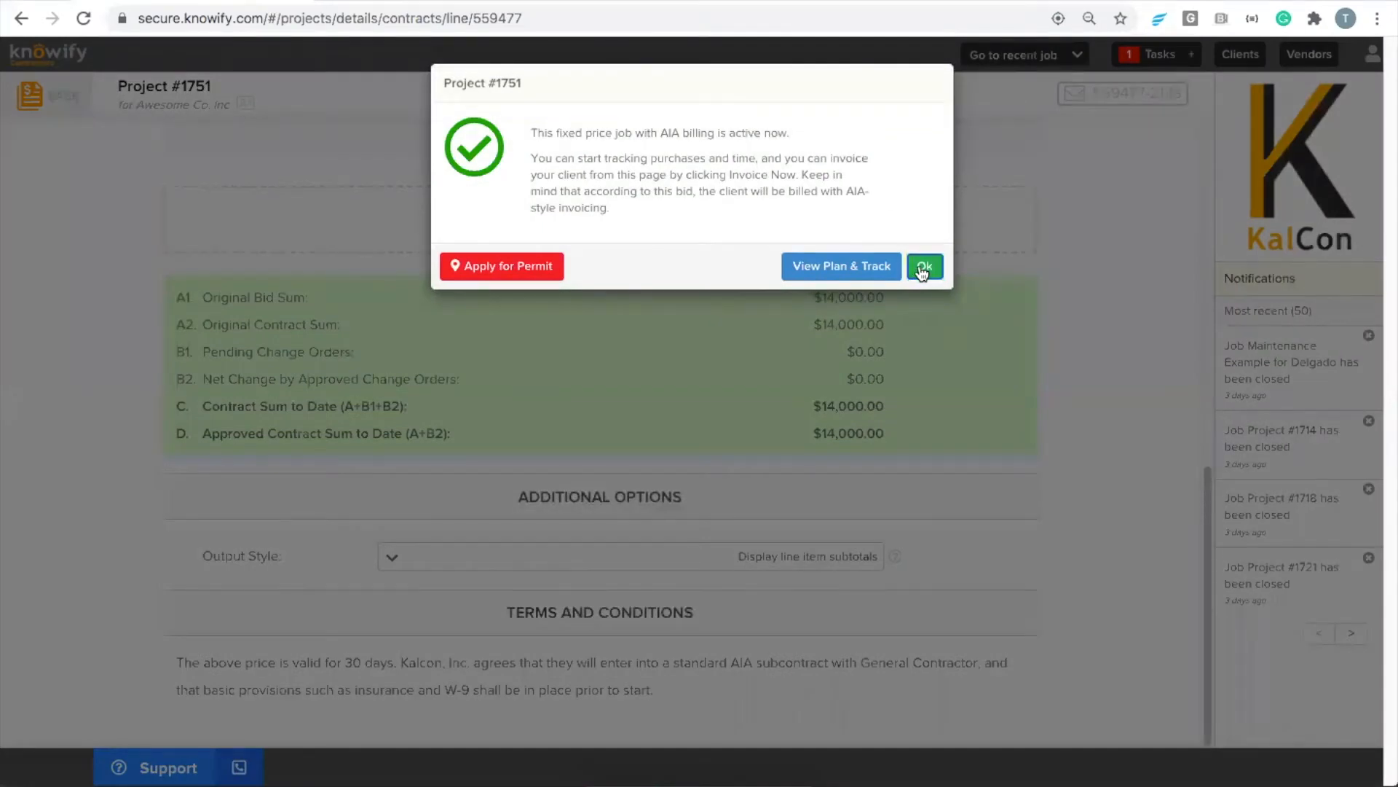
pyautogui.click(922, 266)
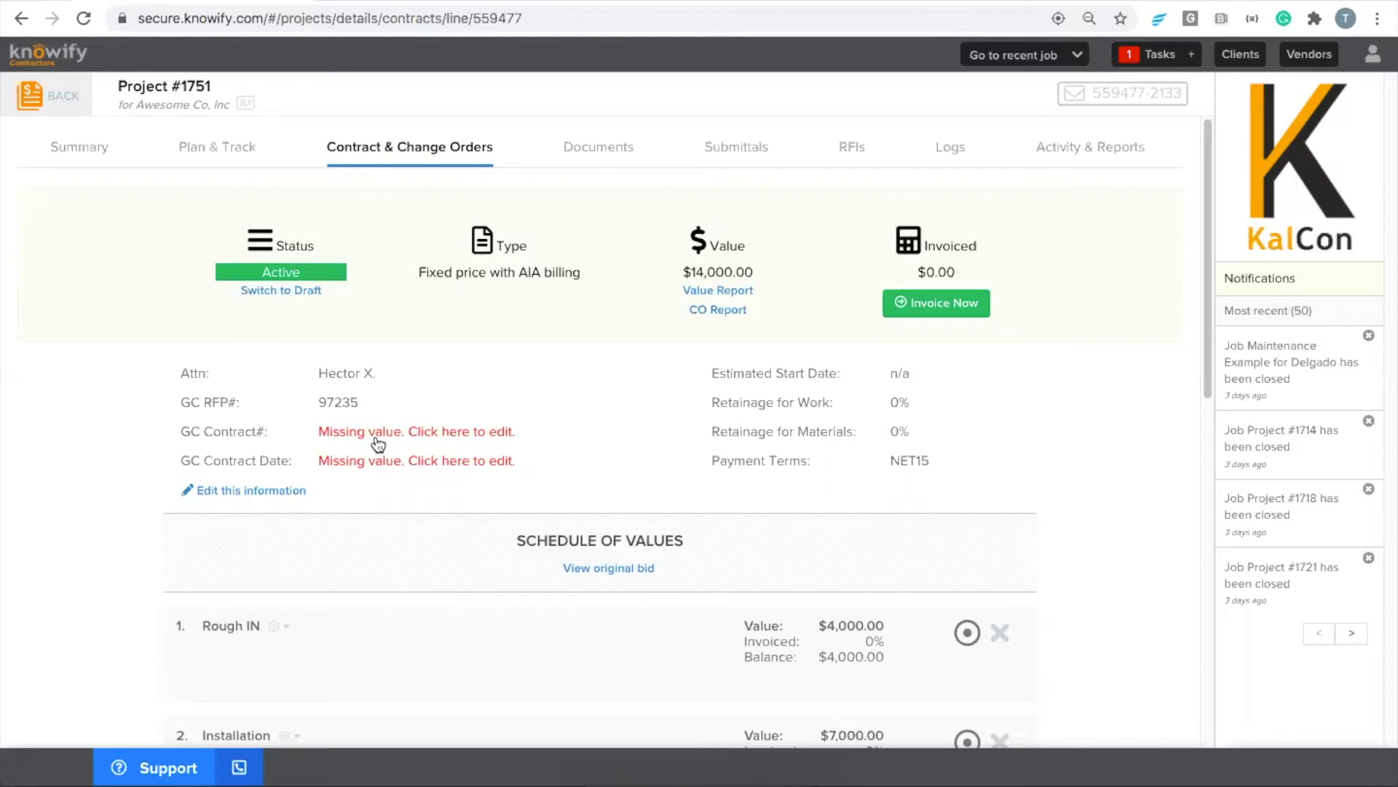
# Enter 7456 as the GC contract number and 08/29/20 as the GC contract date in the job's contract information
pyautogui.moveTo(175, 431); pyautogui.dragTo(275, 437)
pyautogui.click(275, 437)
pyautogui.click(371, 435)
pyautogui.write('7456')
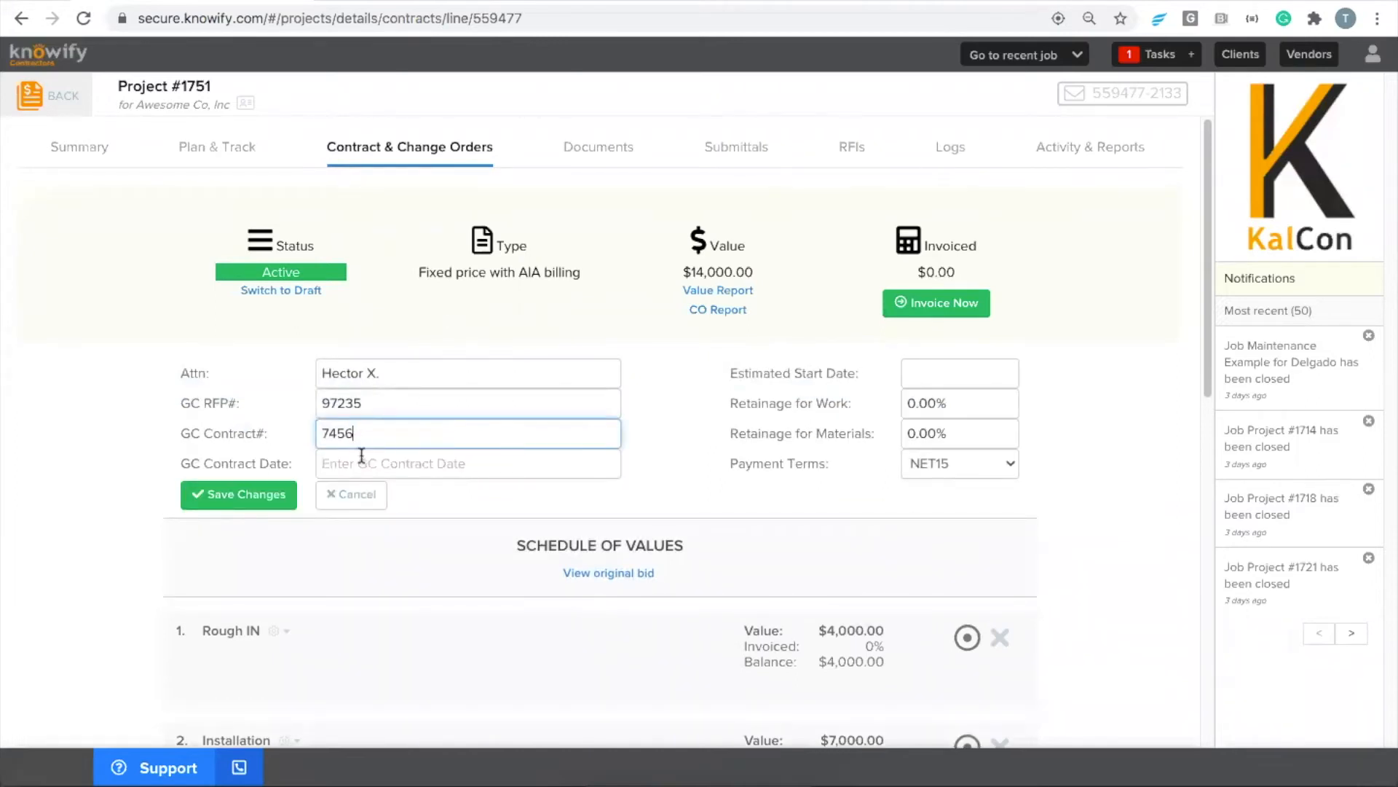
pyautogui.click(359, 462)
pyautogui.click(792, 540)
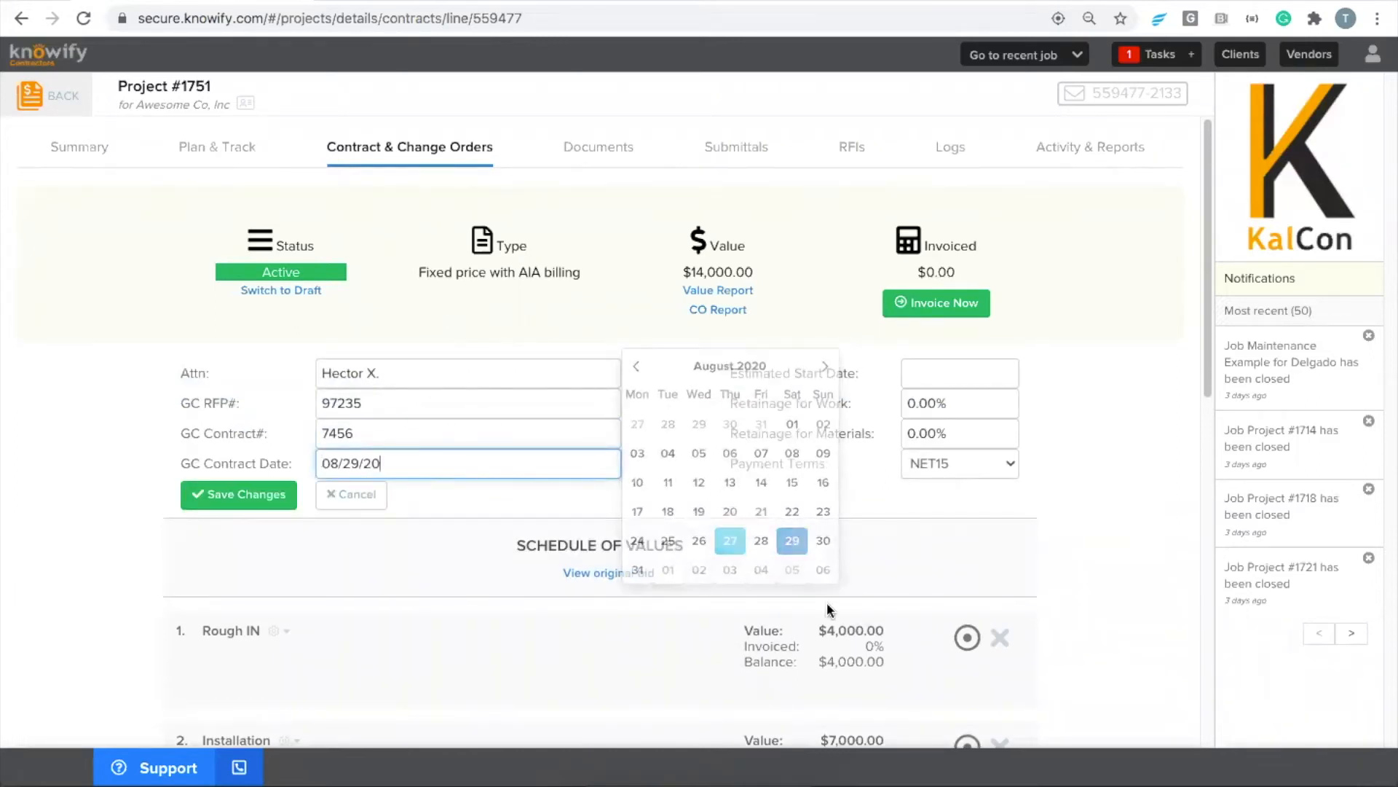
# Set the retainage for work and the retainage for materials to 10% each, and save the contract information
pyautogui.click(912, 397)
pyautogui.write('10')
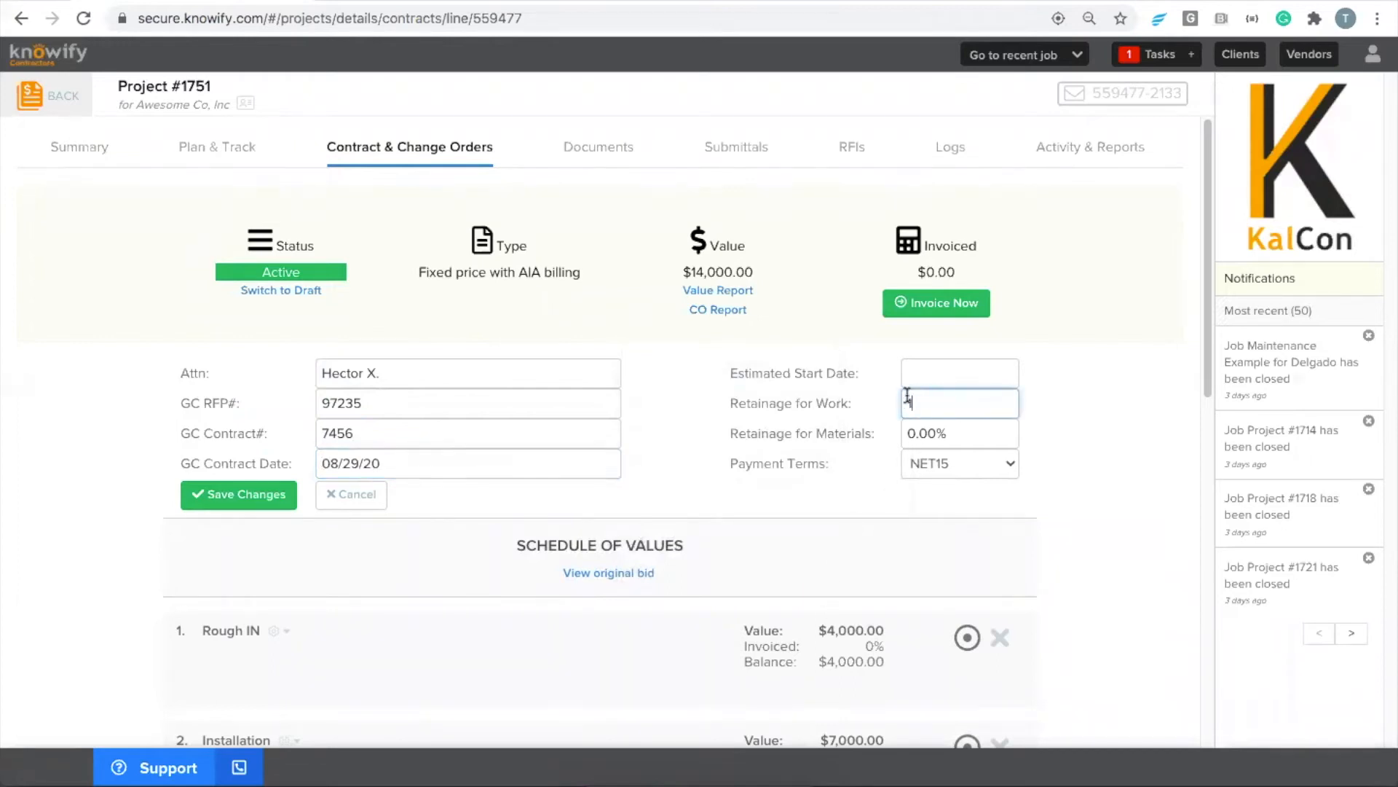
pyautogui.click(931, 444)
pyautogui.write('10')
pyautogui.click(798, 445)
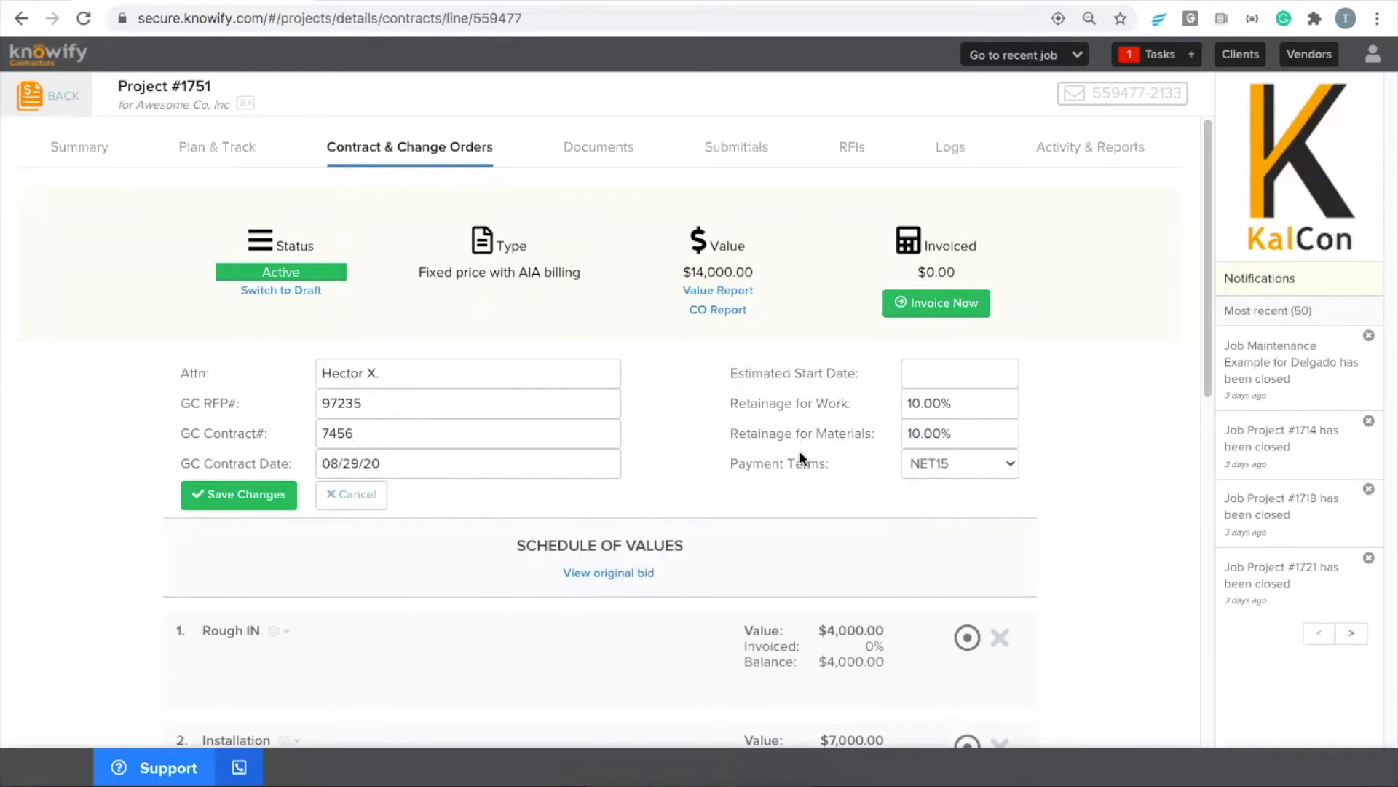
pyautogui.click(284, 502)
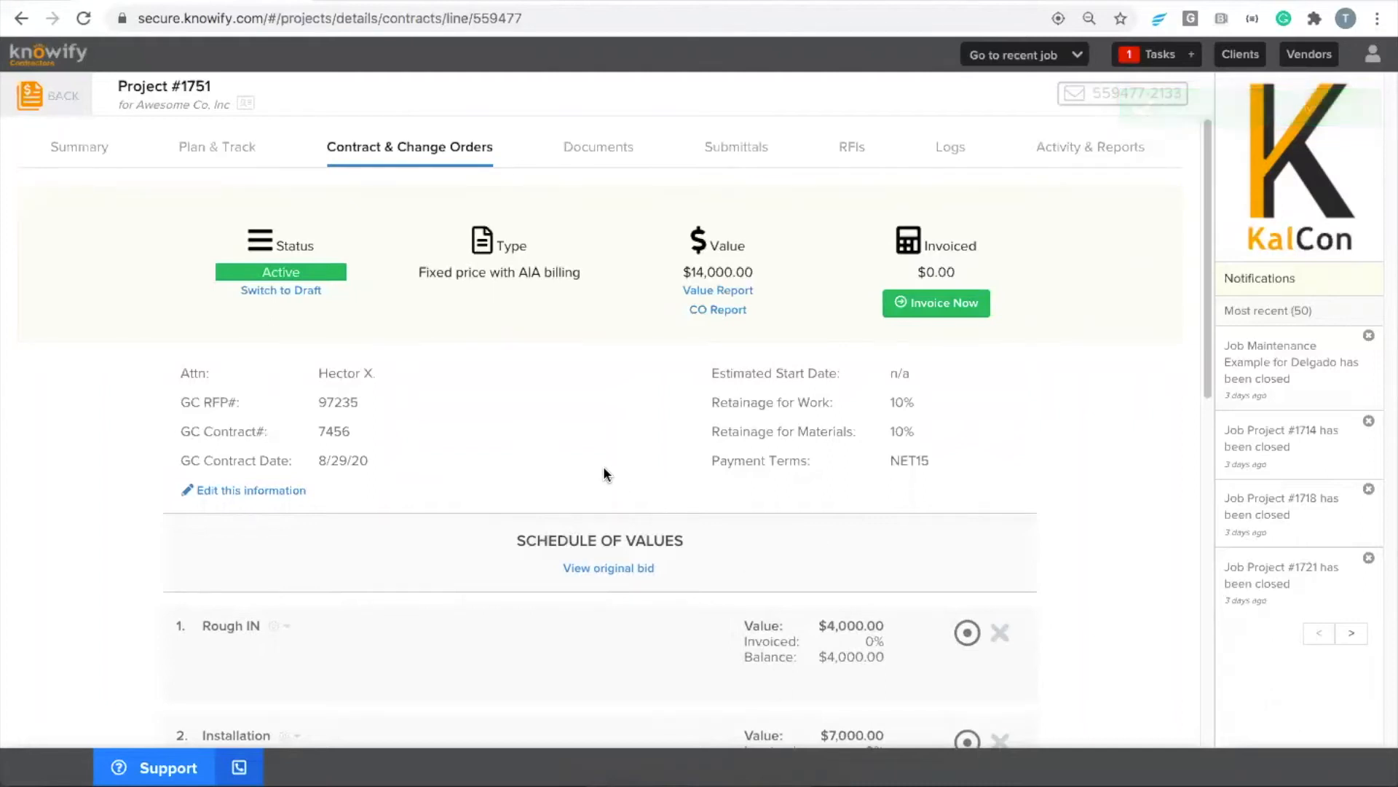
# Start an AIA application for payment for the job with 8/31/20 as the last date of the billing period
pyautogui.click(963, 316)
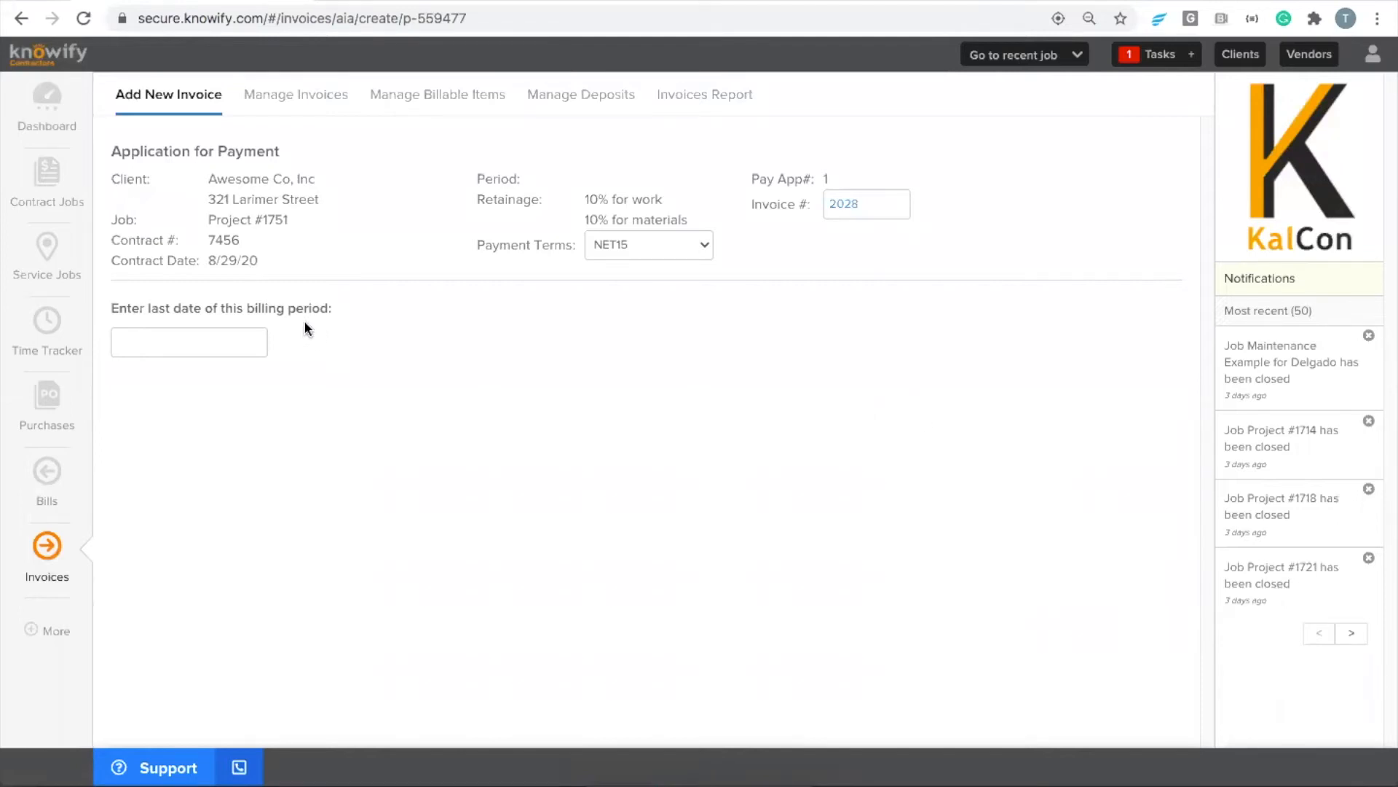
pyautogui.moveTo(116, 304); pyautogui.dragTo(338, 303)
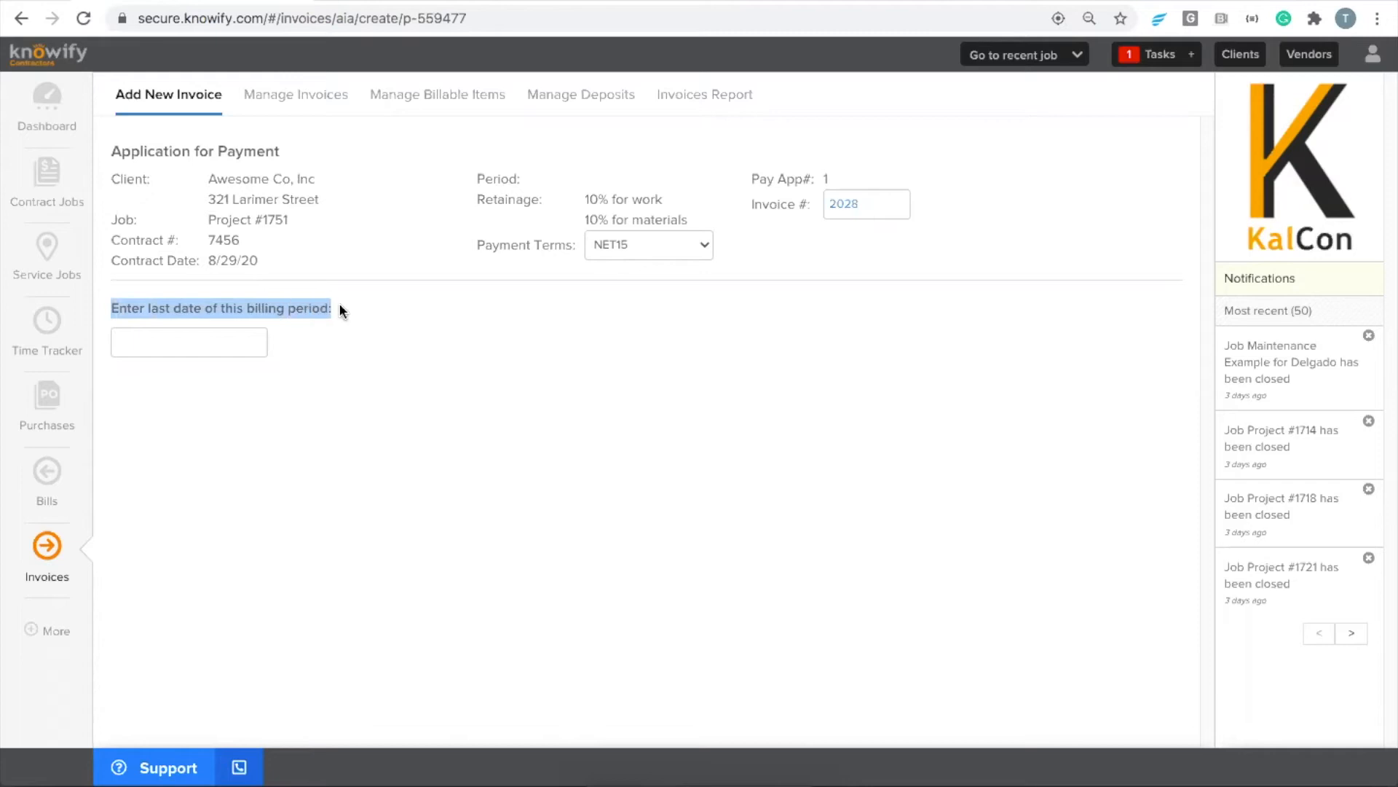
pyautogui.click(328, 309)
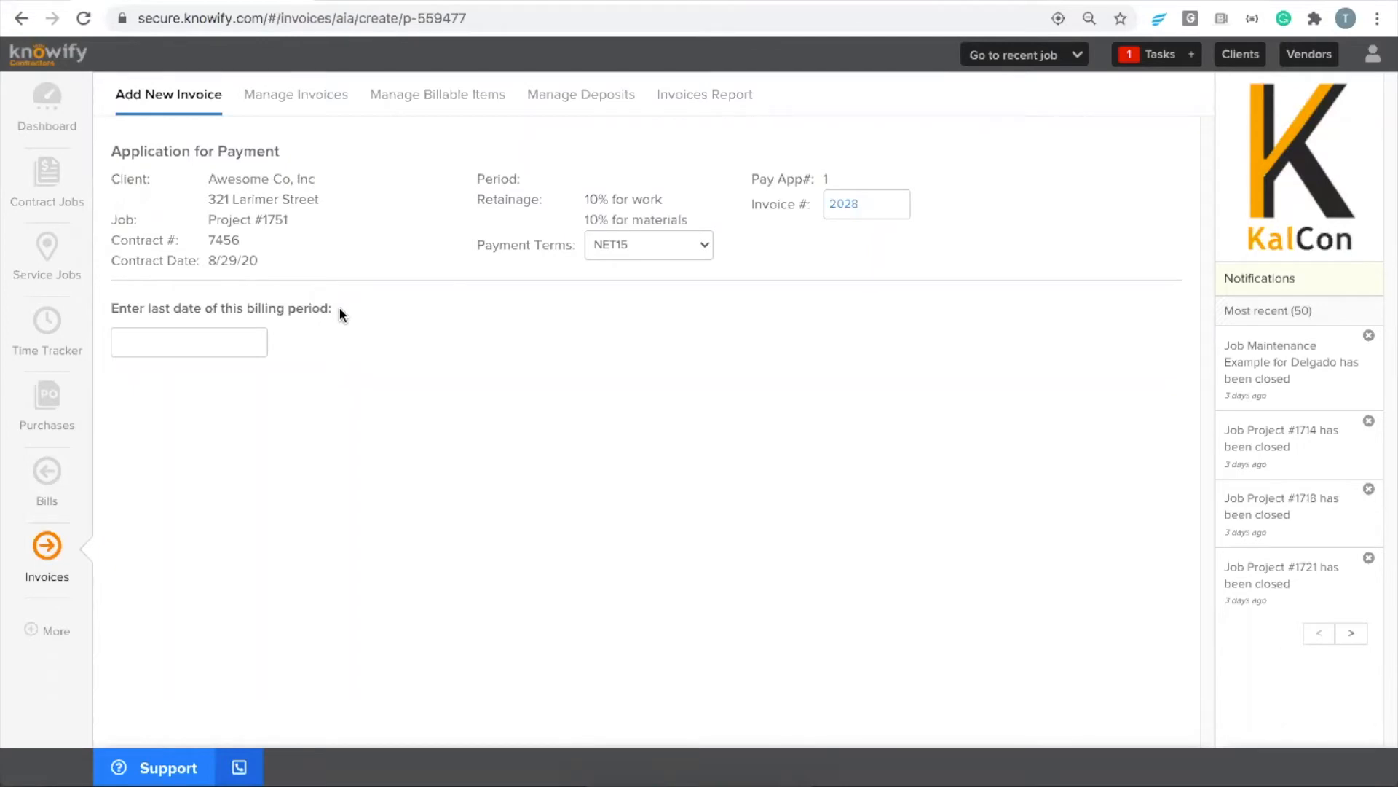
pyautogui.click(264, 342)
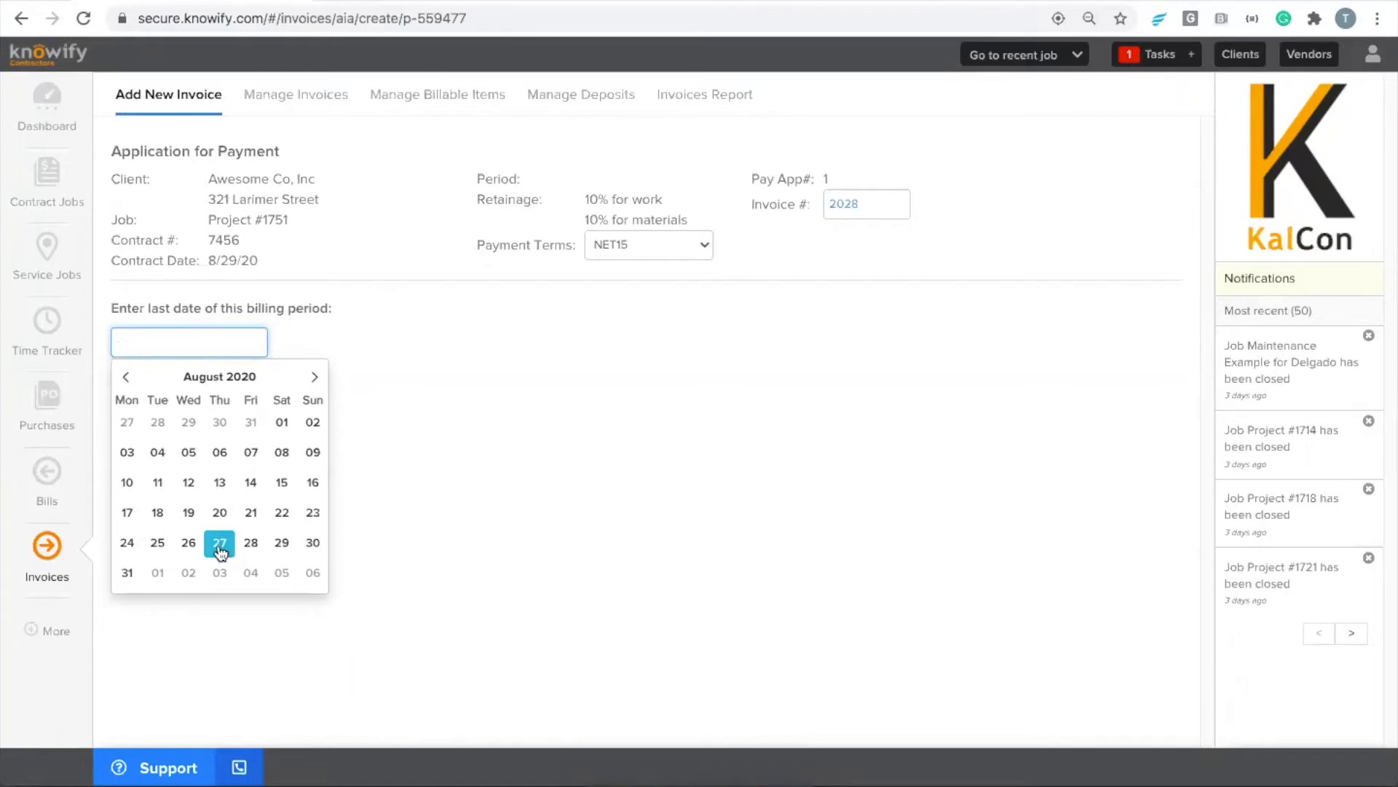
pyautogui.click(128, 576)
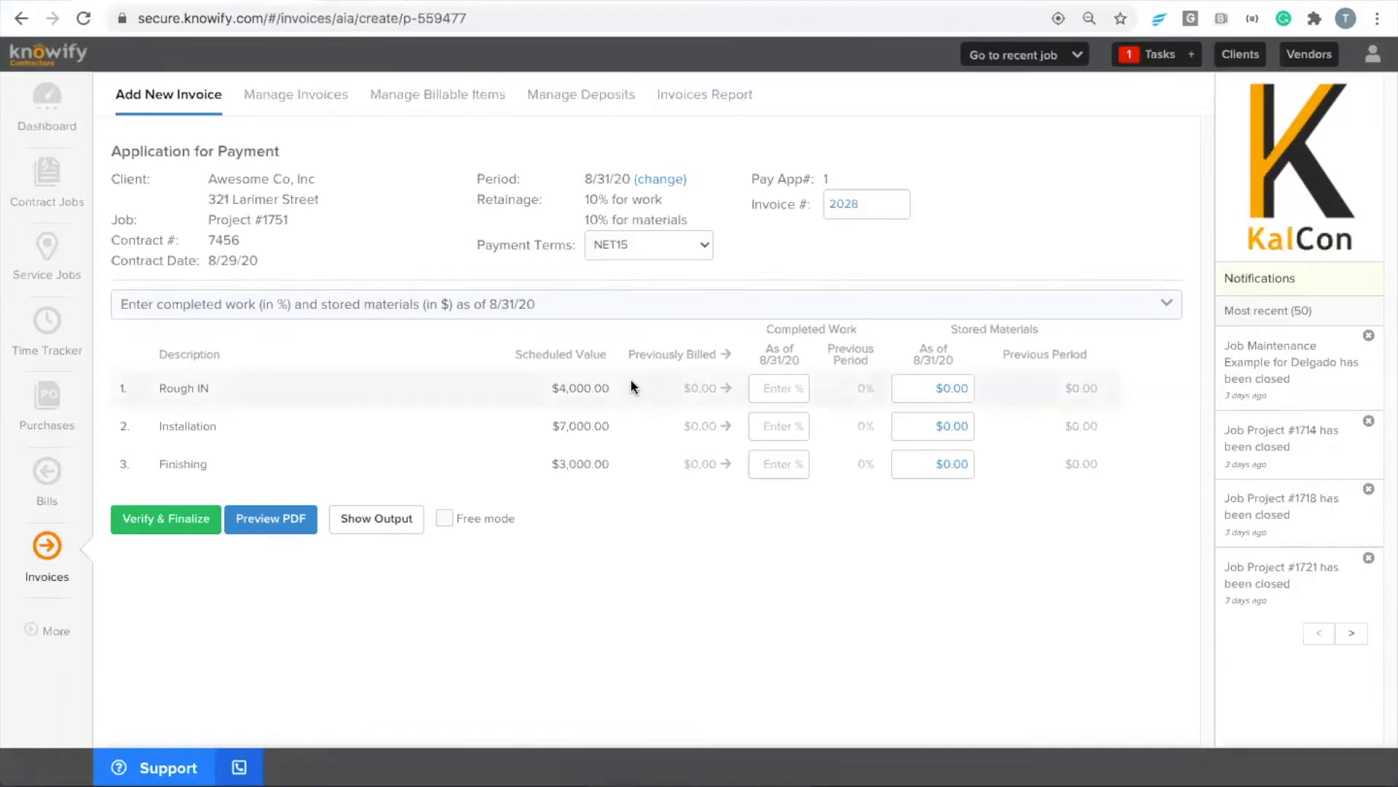
# Enter 50% completed work and $1,000 of stored materials for the Rough IN line
pyautogui.click(769, 392)
pyautogui.write('50')
pyautogui.click(956, 399)
pyautogui.write('1000')
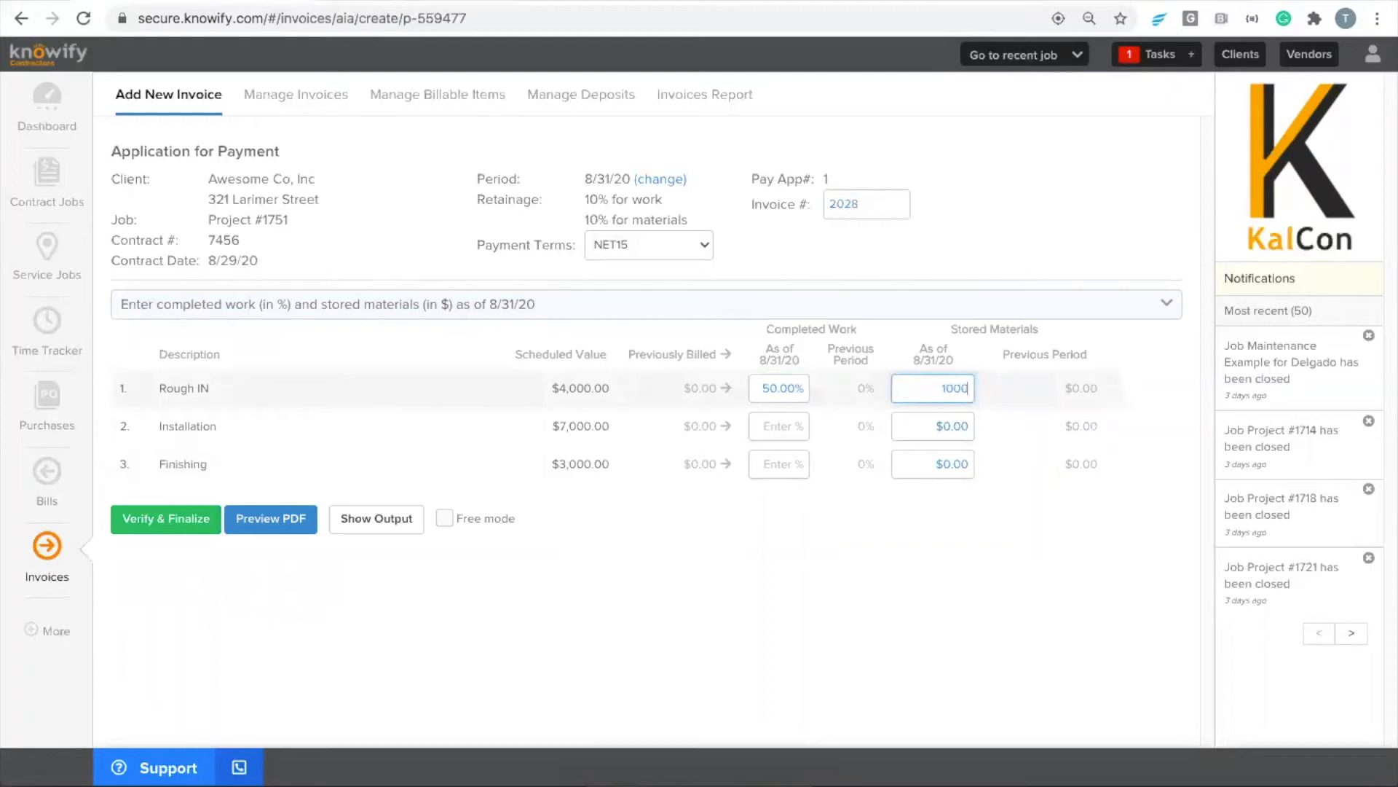
pyautogui.click(1064, 474)
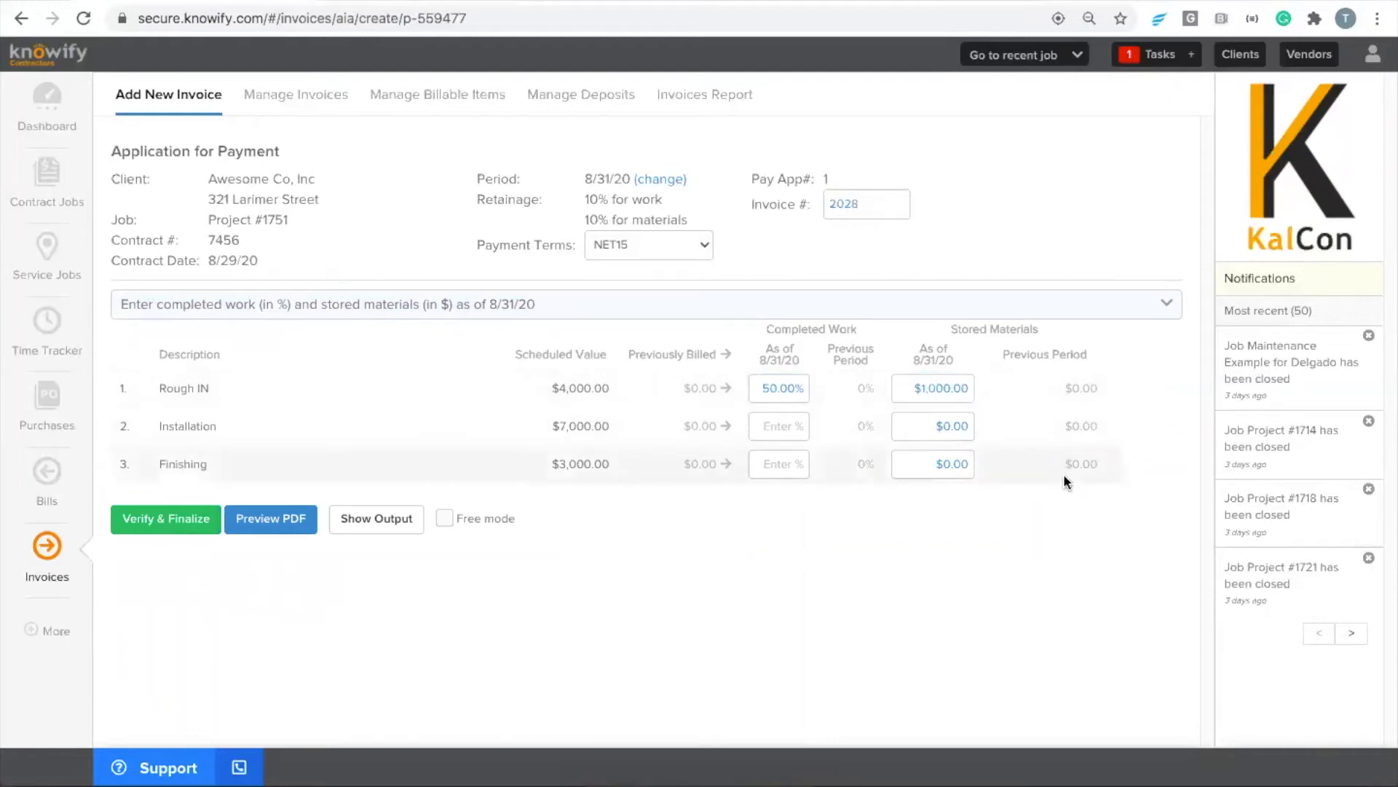
# Try the invoicing style with completed work and stored materials in dollars, and the dollar style for this application without stored materials
pyautogui.click(358, 307)
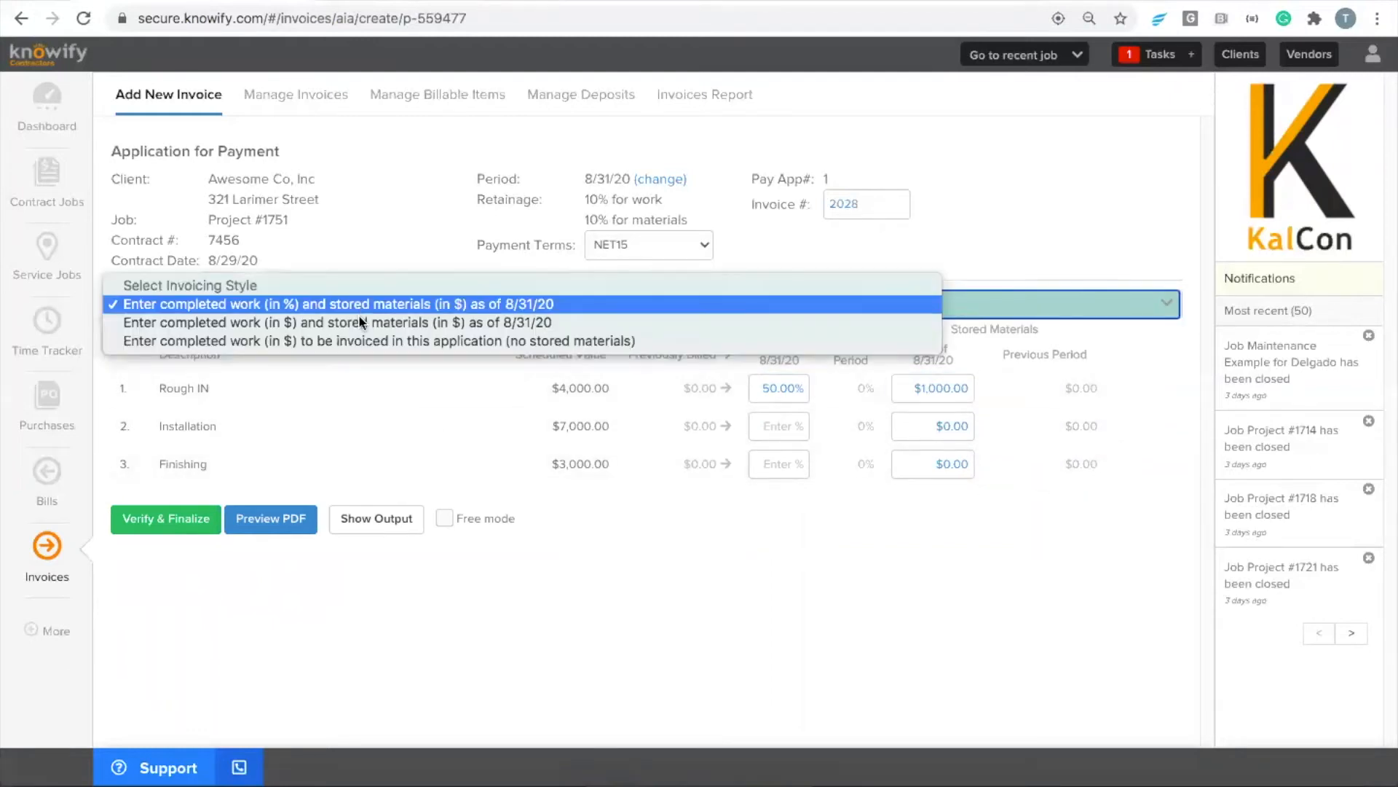
pyautogui.click(345, 325)
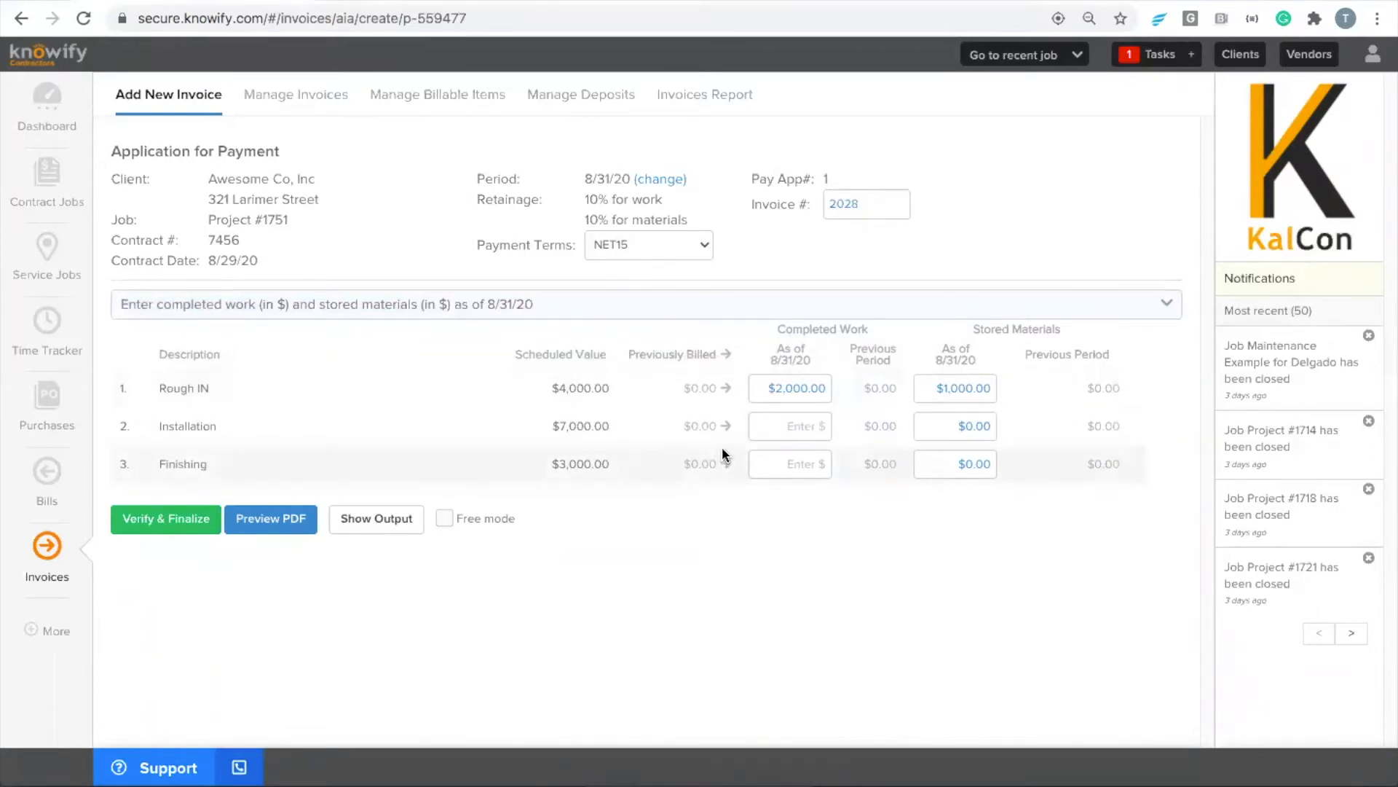
pyautogui.click(231, 306)
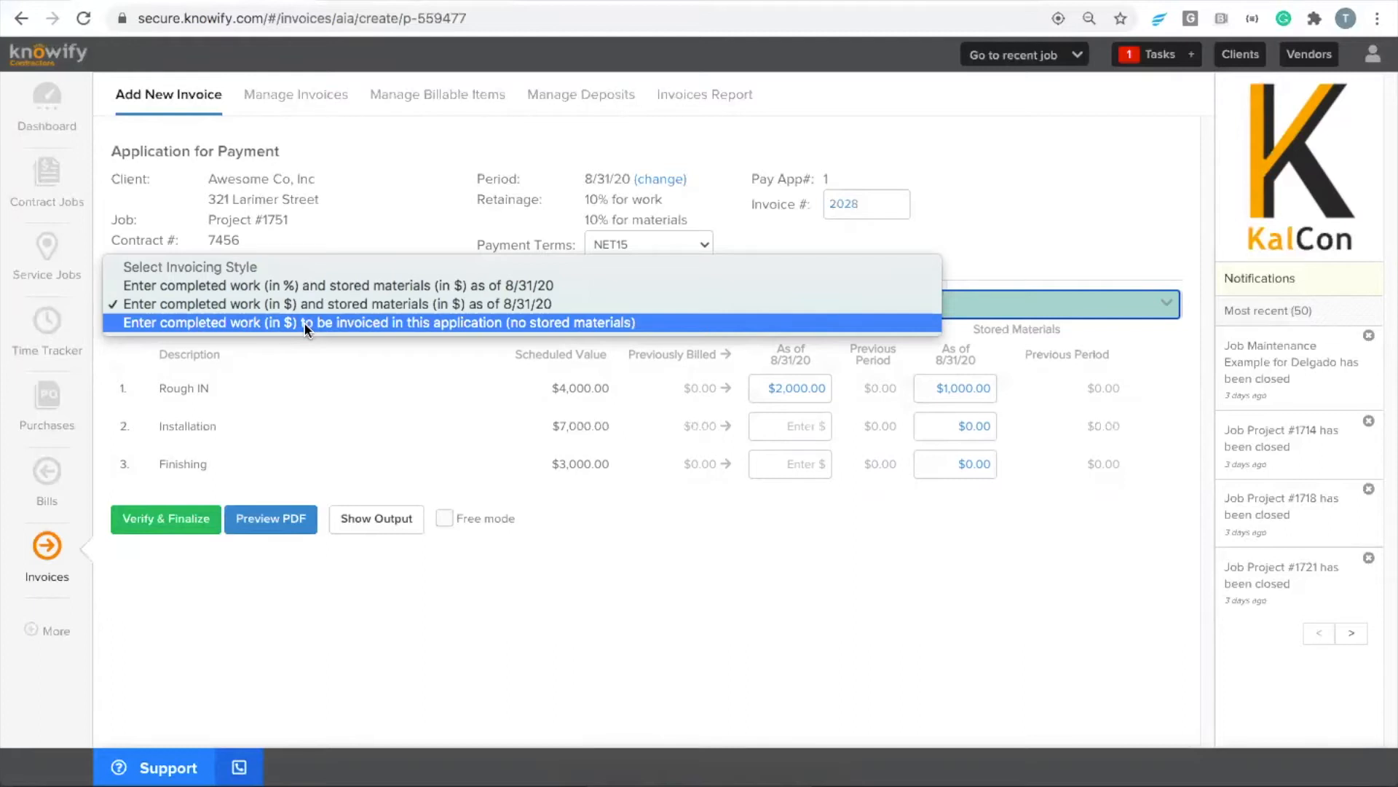
pyautogui.click(271, 328)
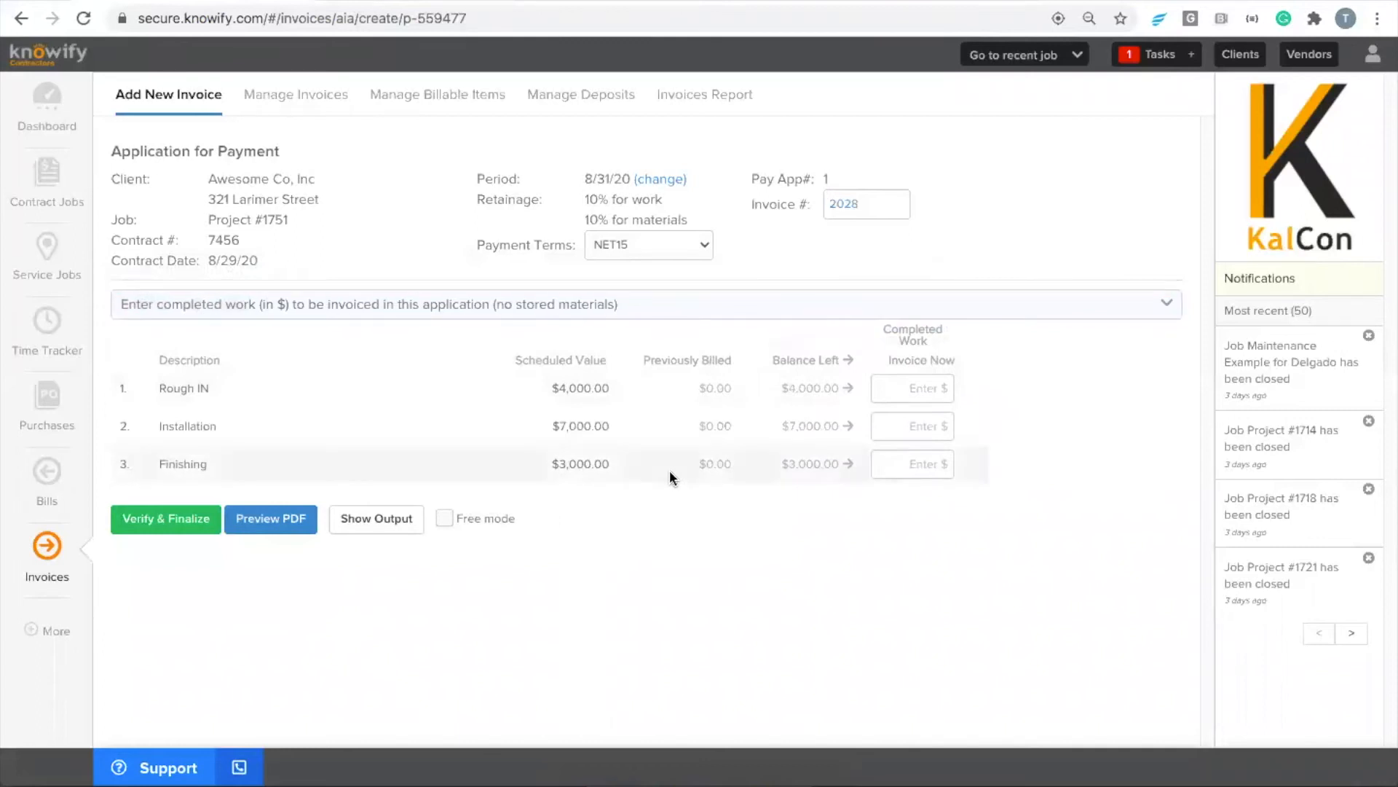
# Enter completed work to invoice now of $1,000 for Rough IN, $400 for Installation and $1,000 for Finishing
pyautogui.click(913, 389)
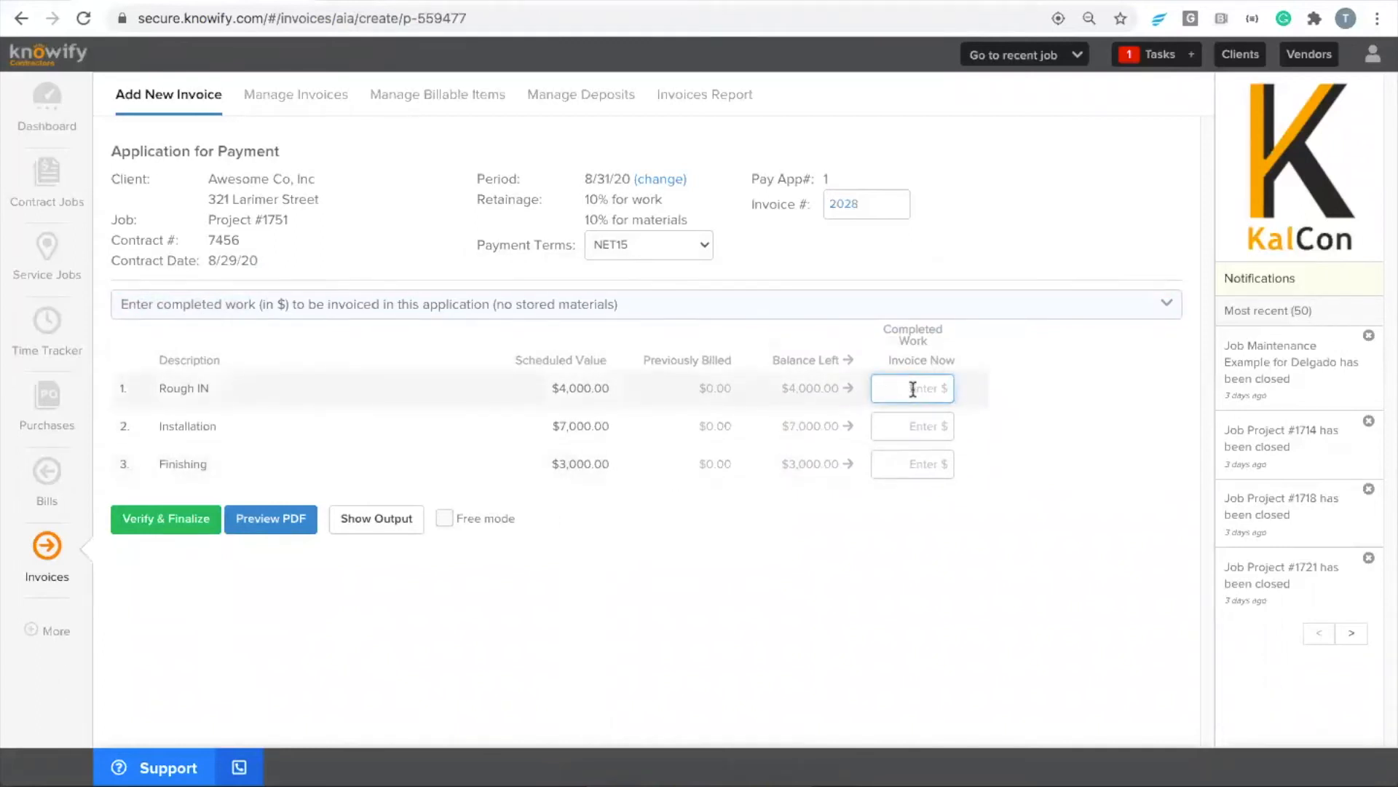
pyautogui.write('1000')
pyautogui.click(1057, 465)
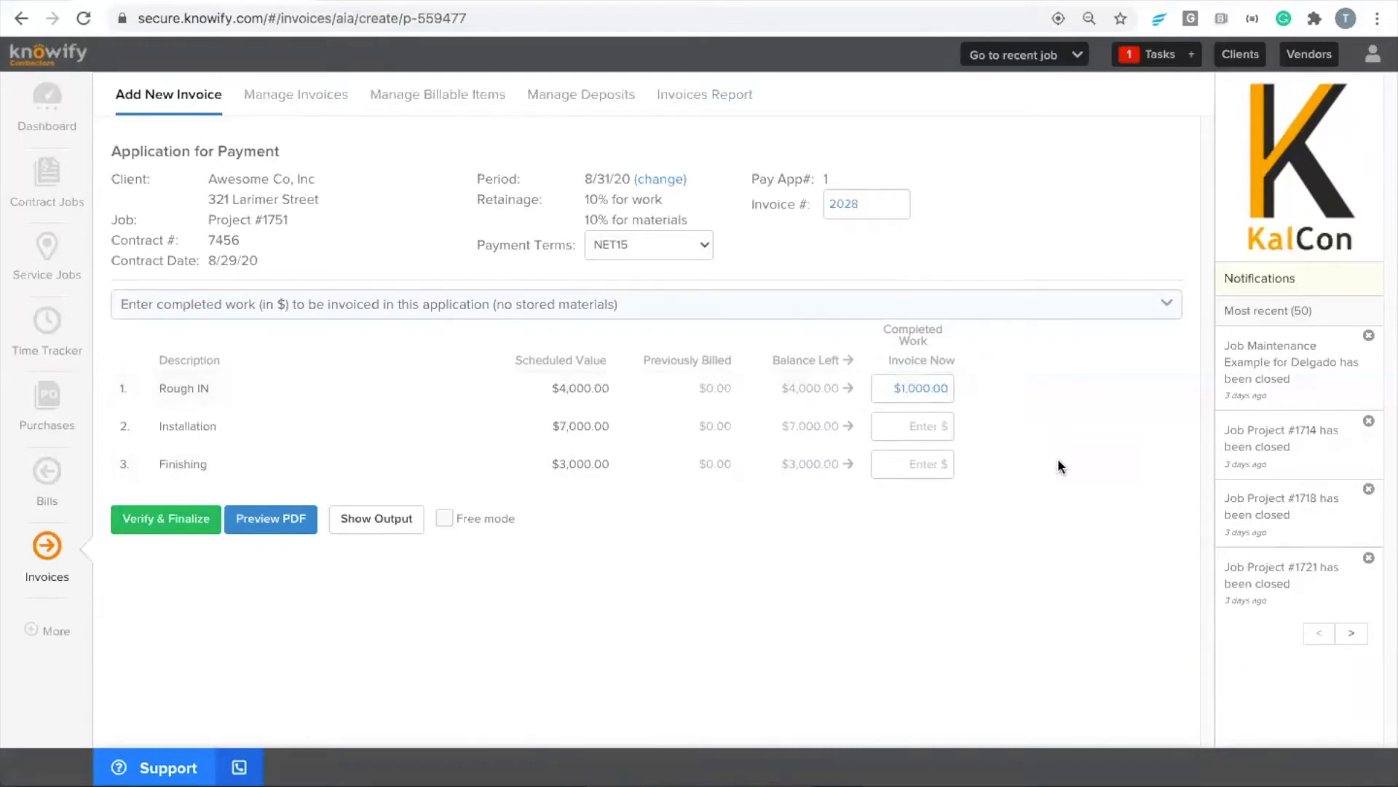
pyautogui.click(923, 424)
pyautogui.write('4')
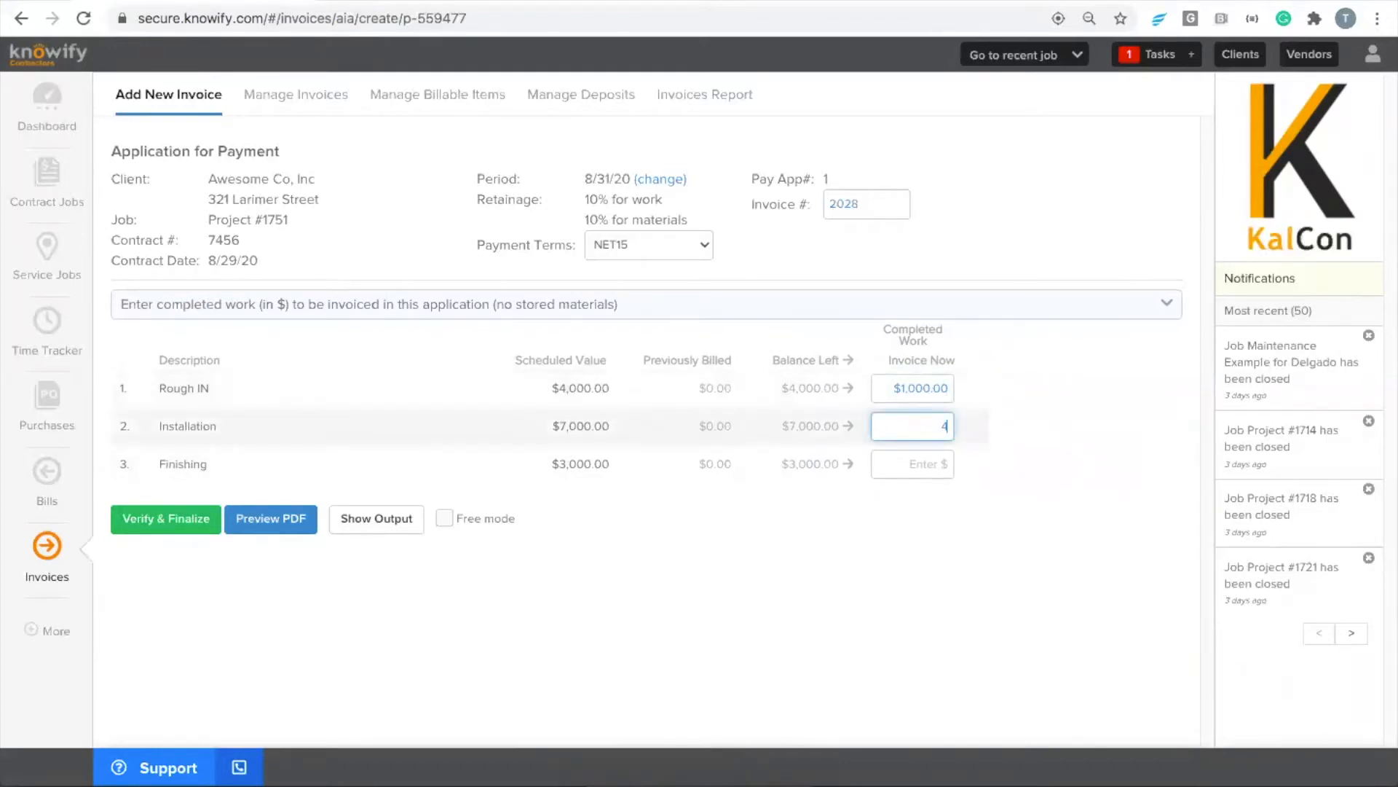
pyautogui.write('00')
pyautogui.click(909, 459)
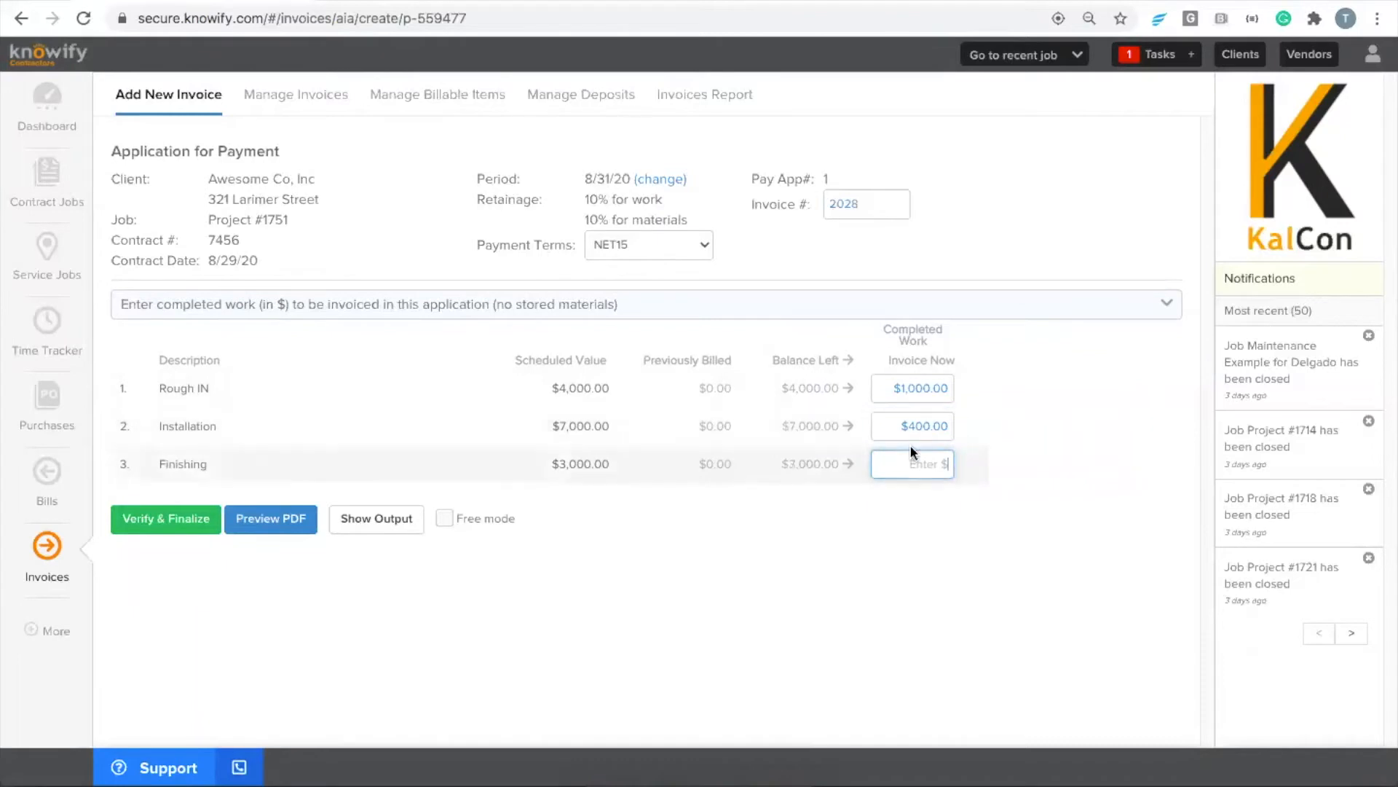
pyautogui.write('1000')
pyautogui.click(1008, 457)
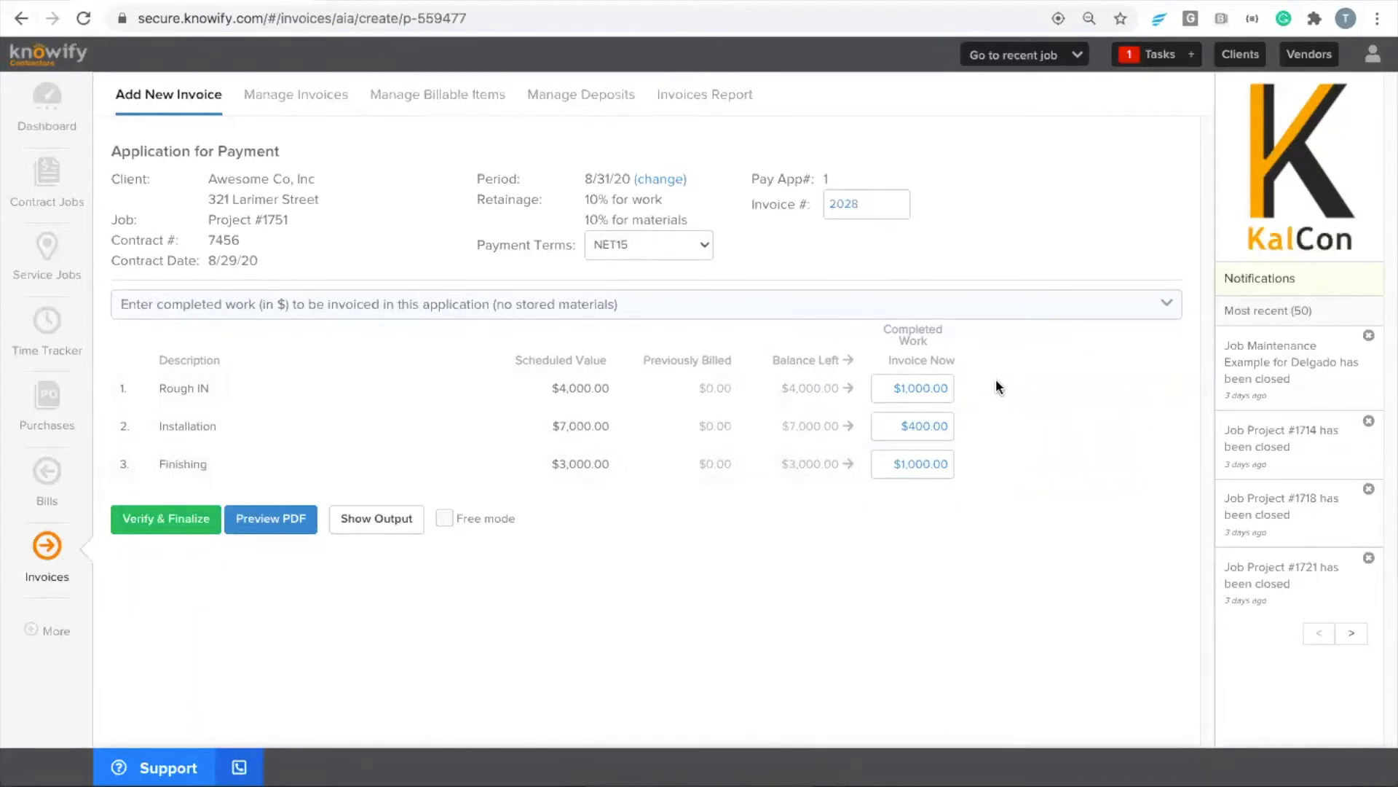
pyautogui.click(882, 389)
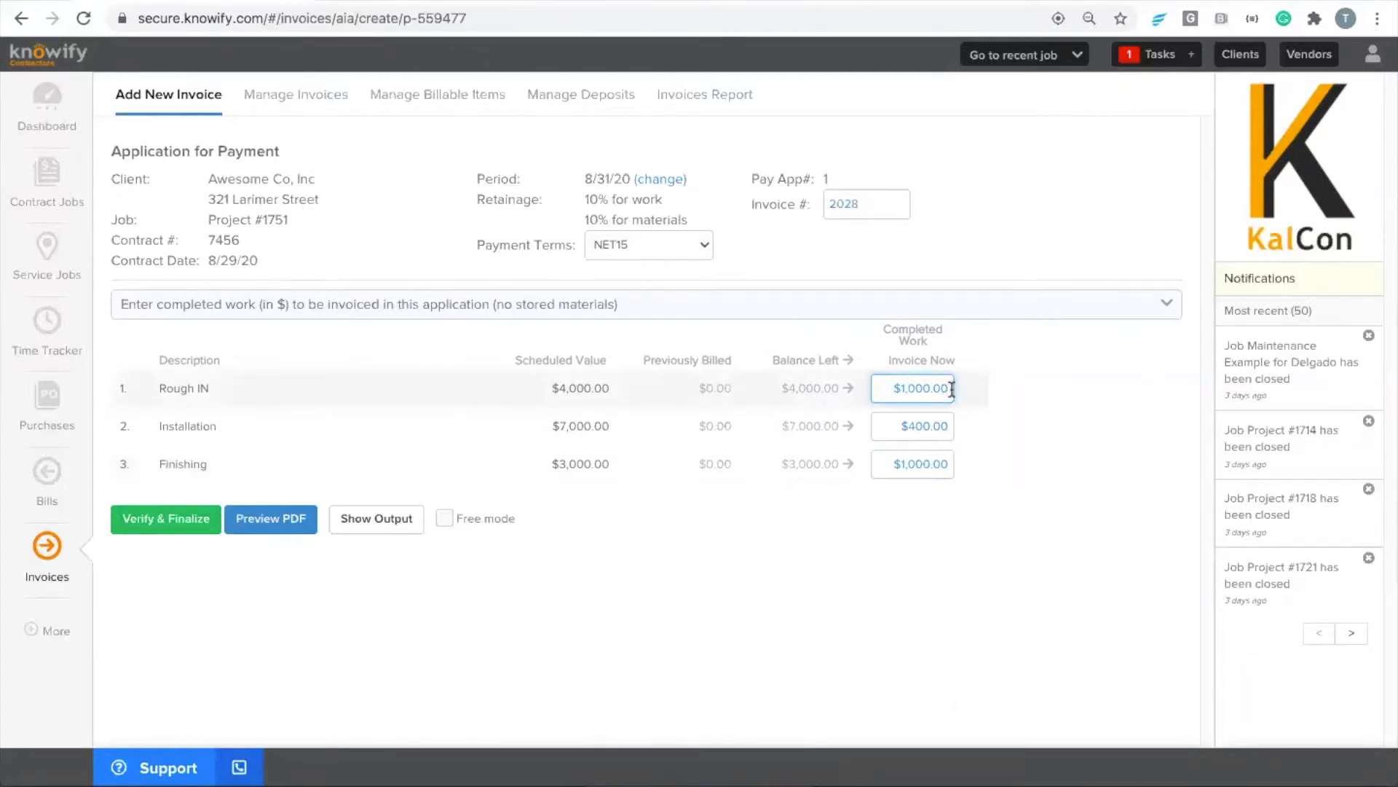
pyautogui.moveTo(952, 389); pyautogui.dragTo(885, 394)
pyautogui.click(976, 441)
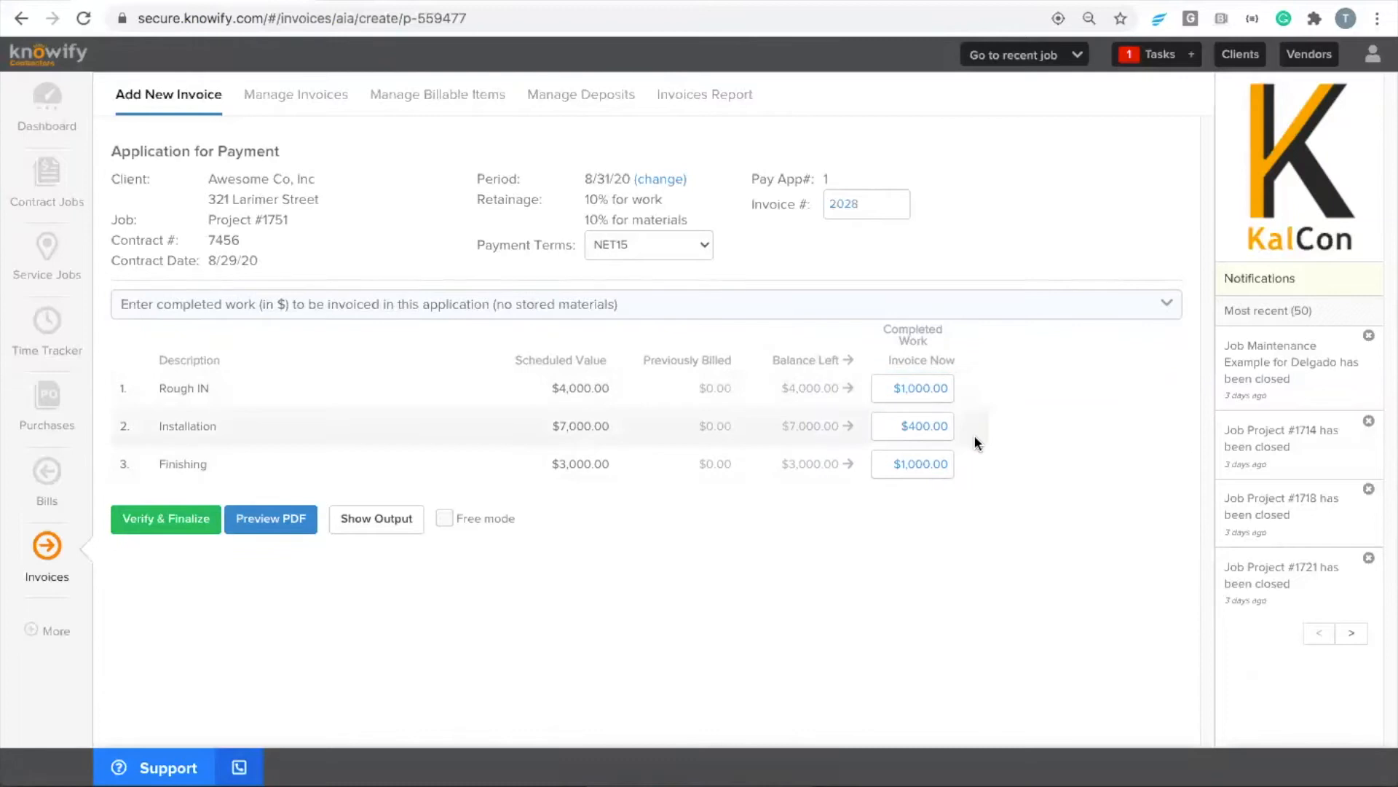
# Switch the invoicing style to completed work in % with stored materials in $, and set all three lines' completed work to 0%
pyautogui.click(571, 313)
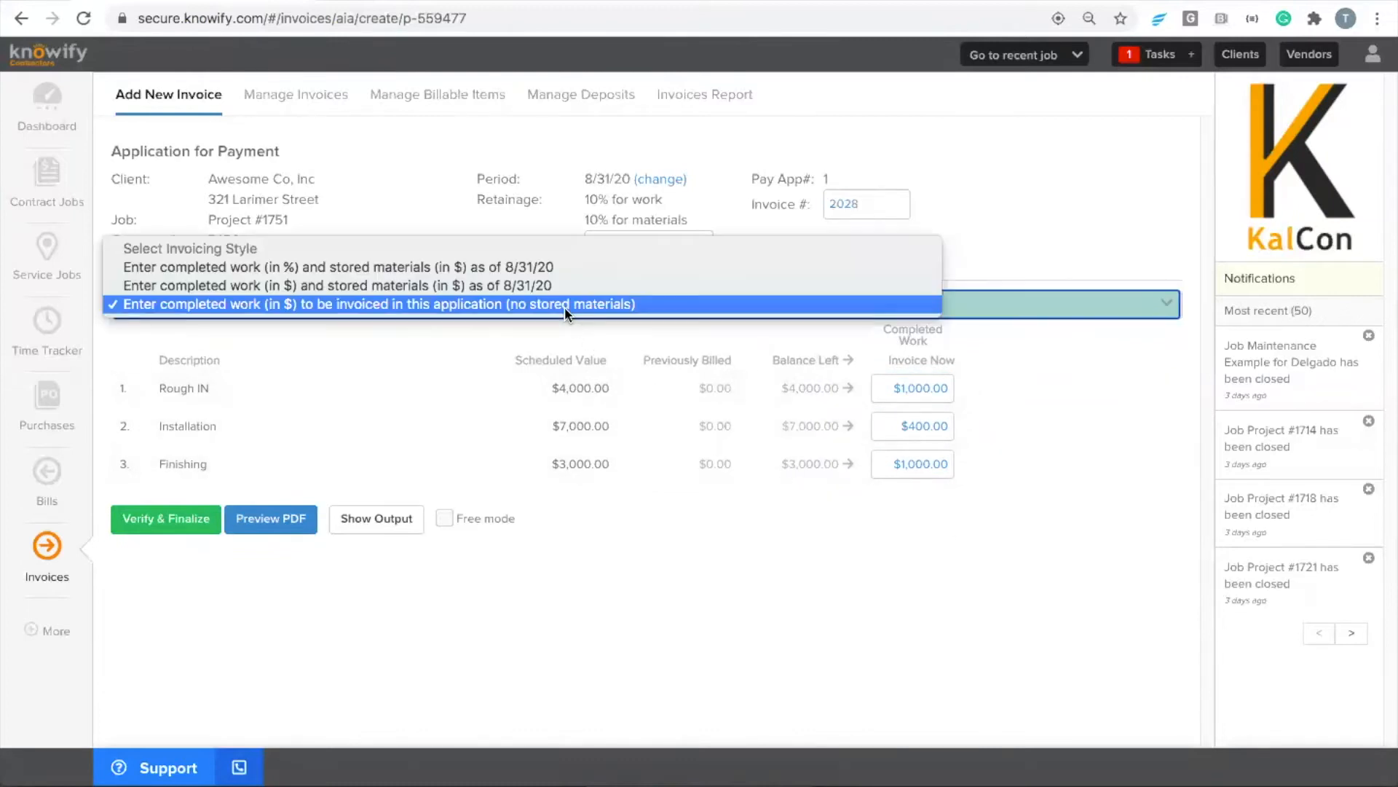
pyautogui.click(248, 267)
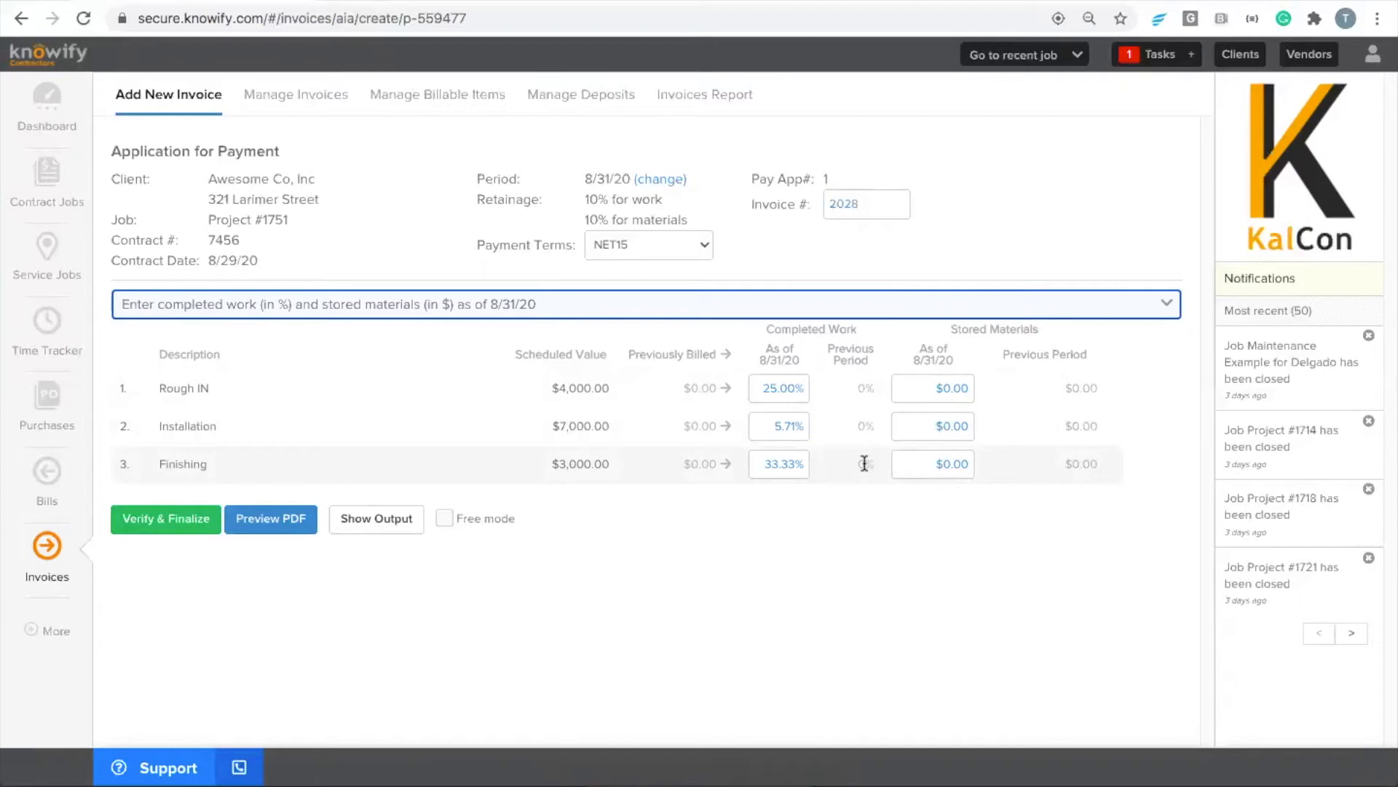
pyautogui.click(784, 464)
pyautogui.write('0')
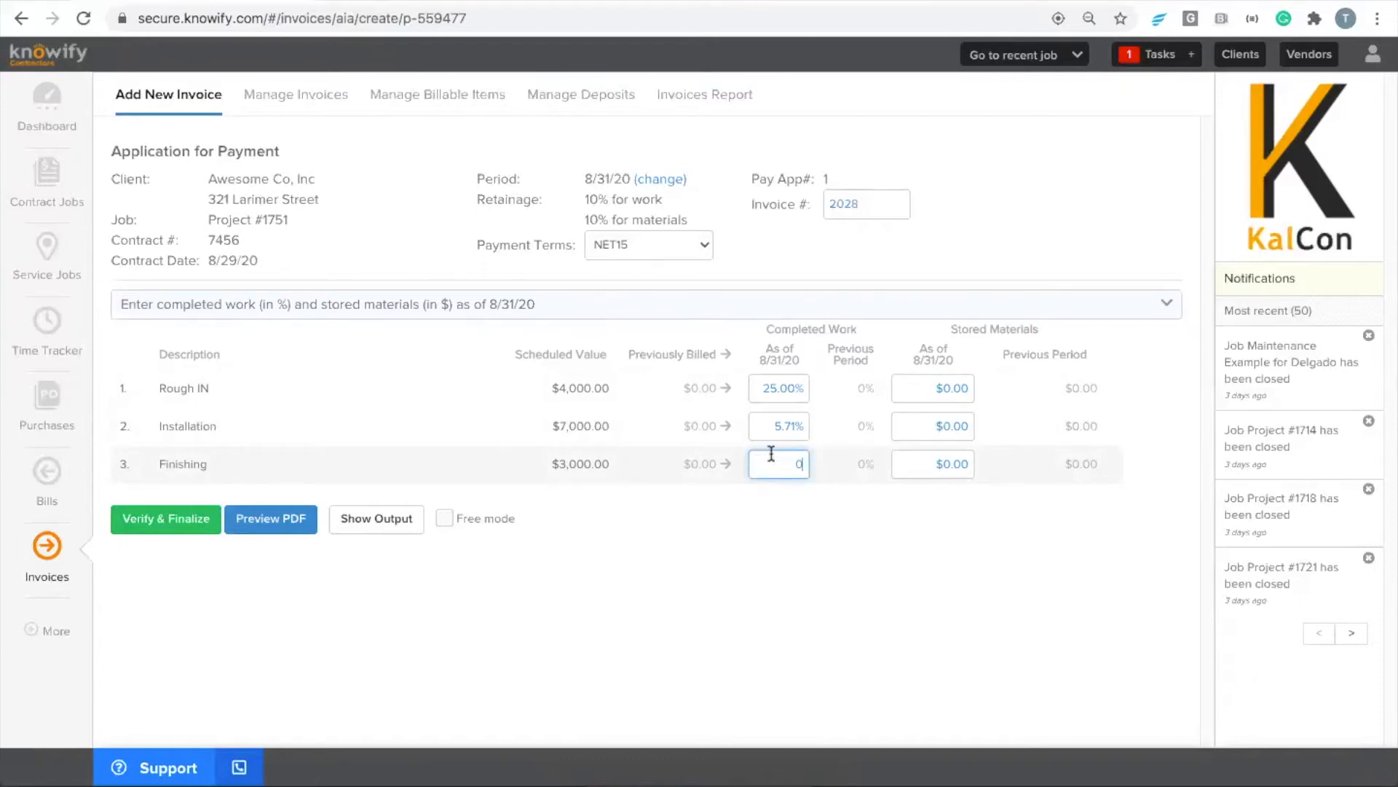
pyautogui.click(777, 426)
pyautogui.write('0')
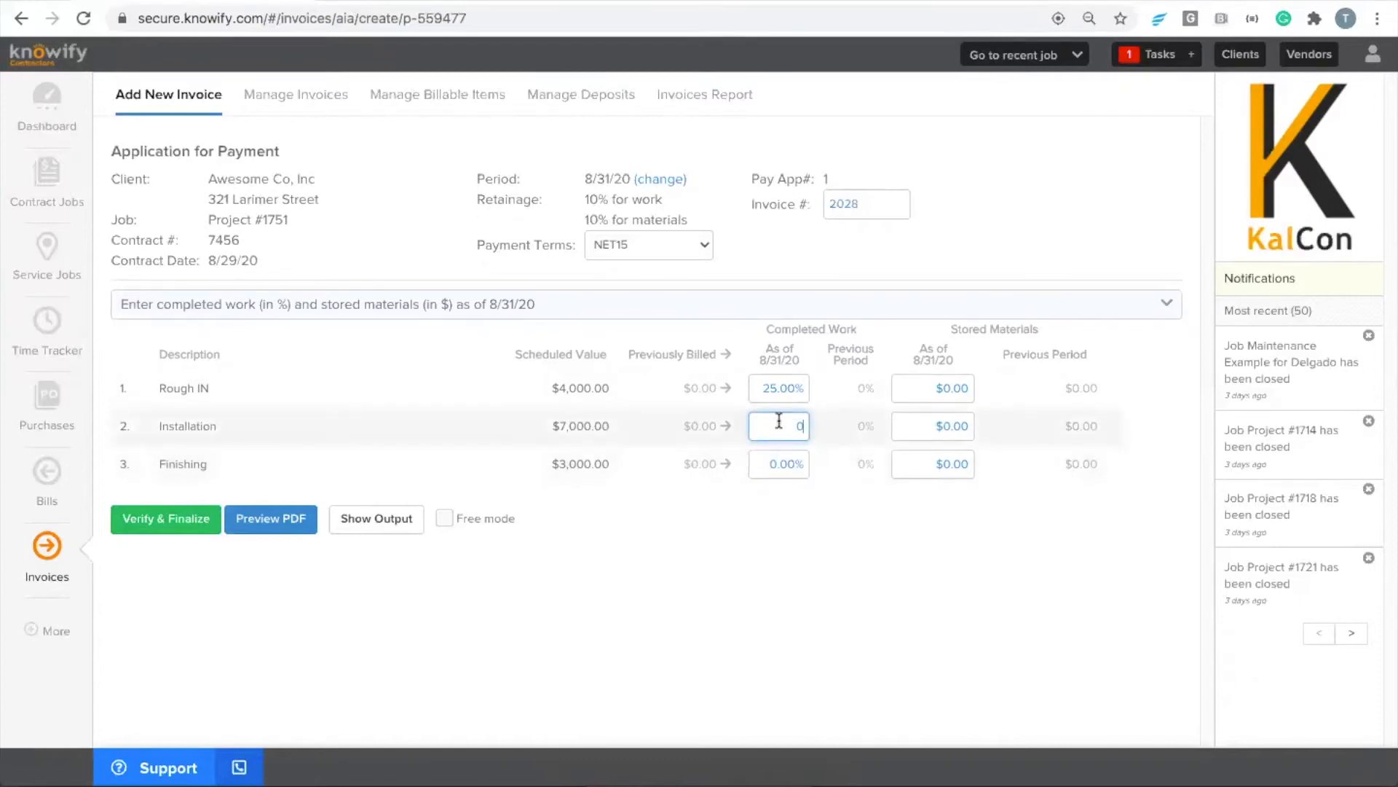
pyautogui.click(777, 389)
pyautogui.write('0')
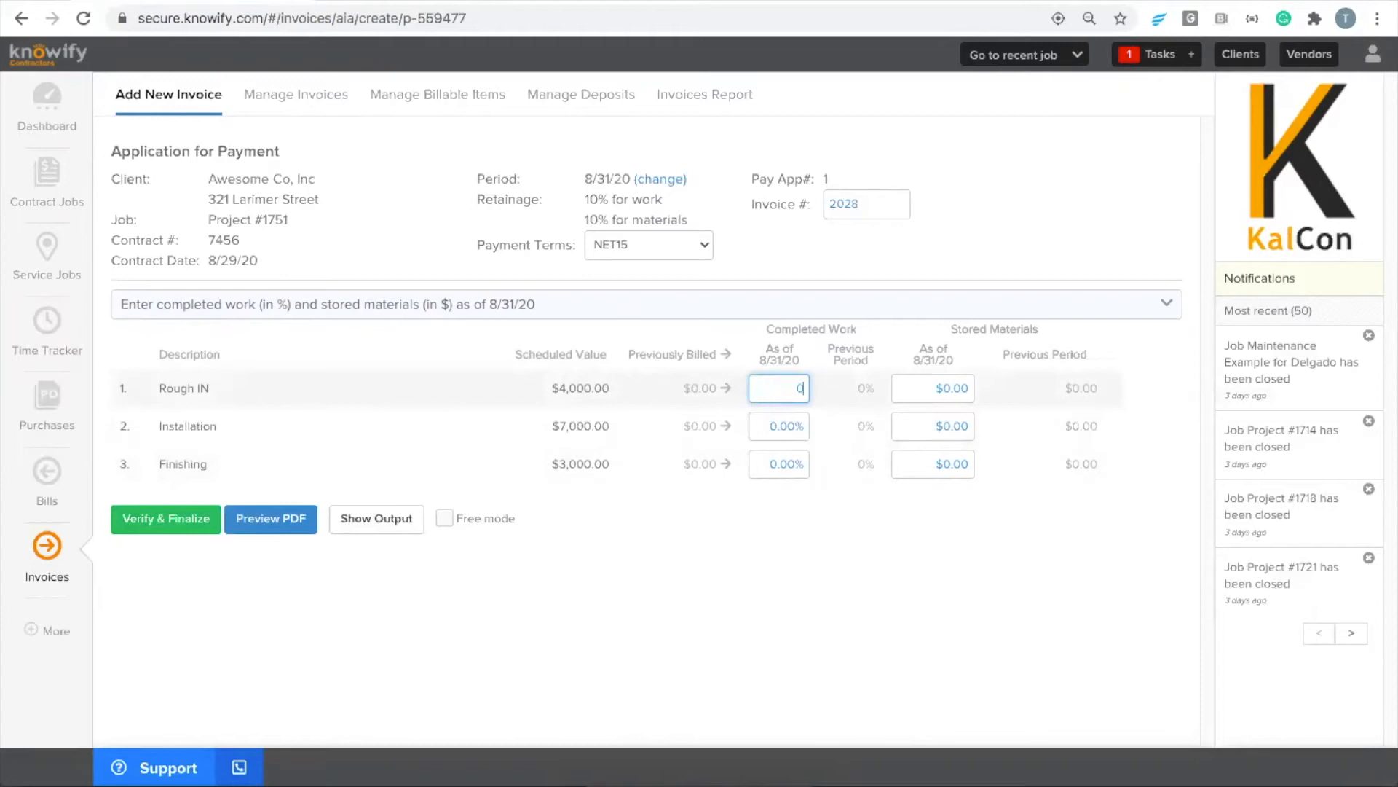
pyautogui.click(850, 468)
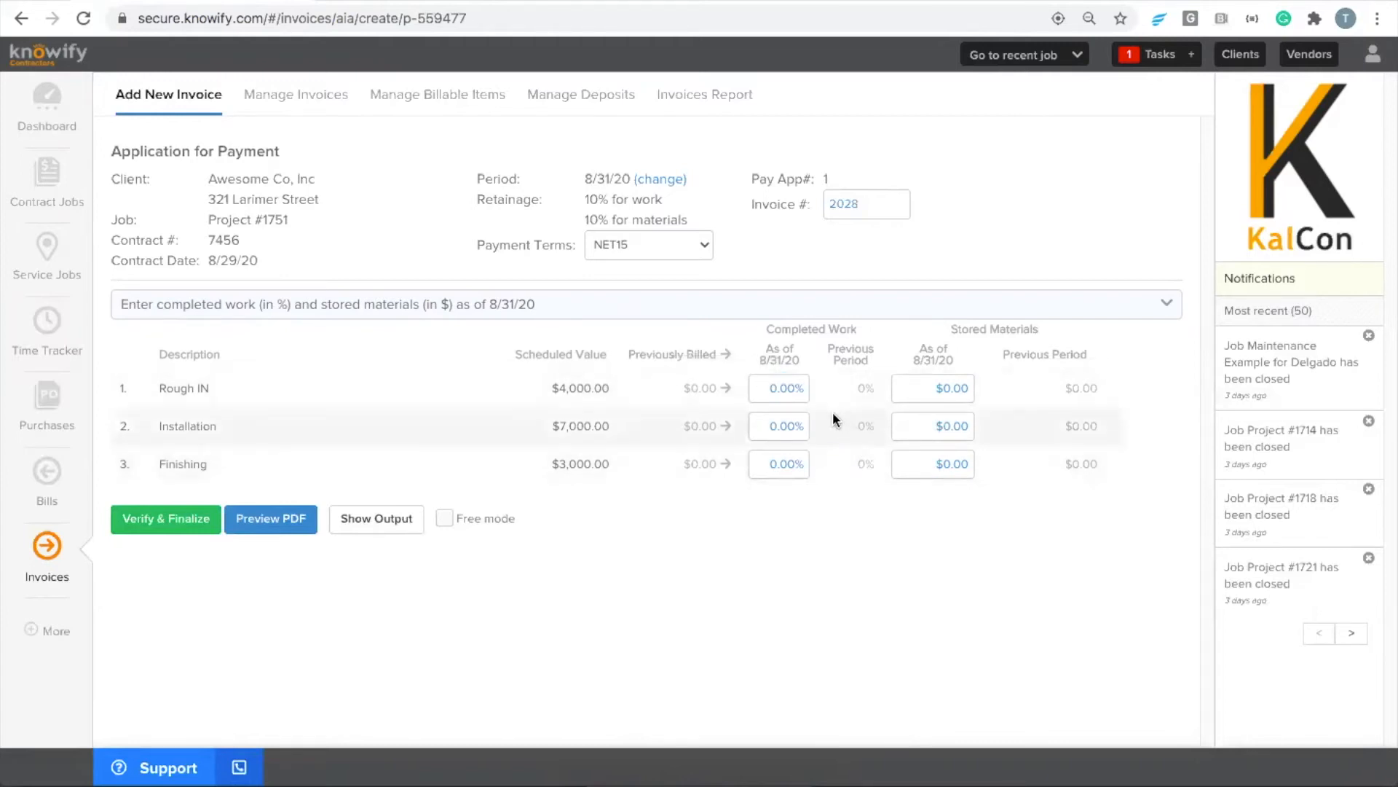
pyautogui.click(910, 393)
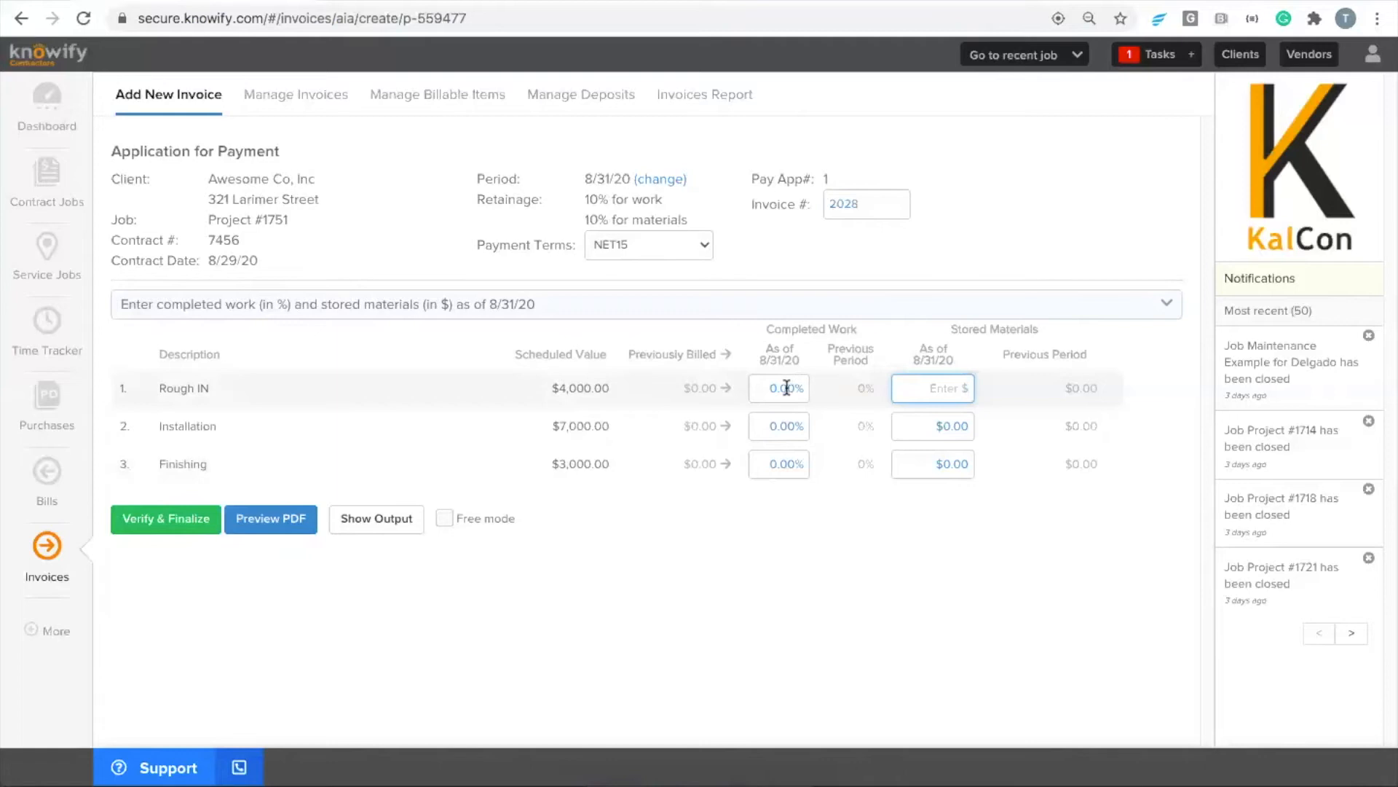
pyautogui.click(760, 386)
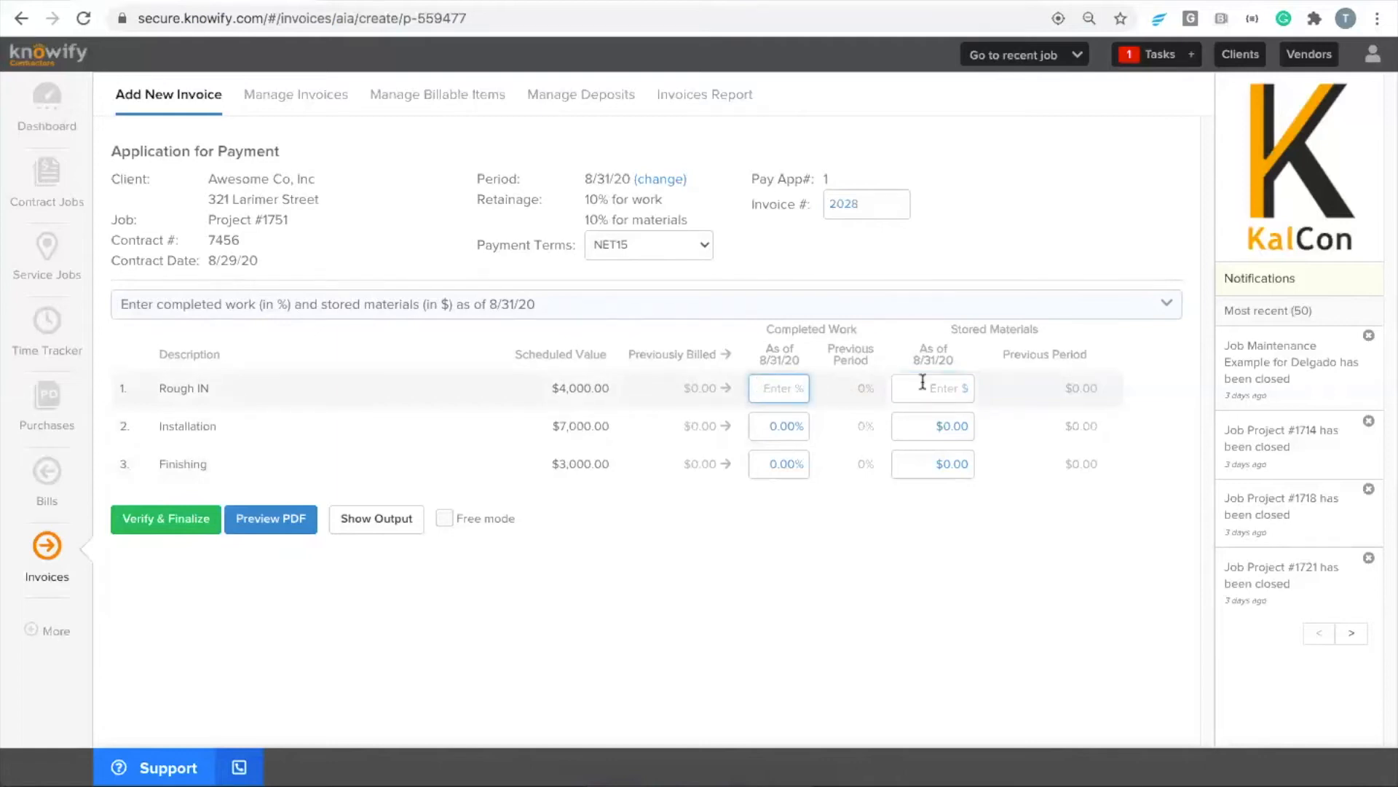
pyautogui.click(825, 397)
pyautogui.moveTo(115, 388); pyautogui.dragTo(957, 372)
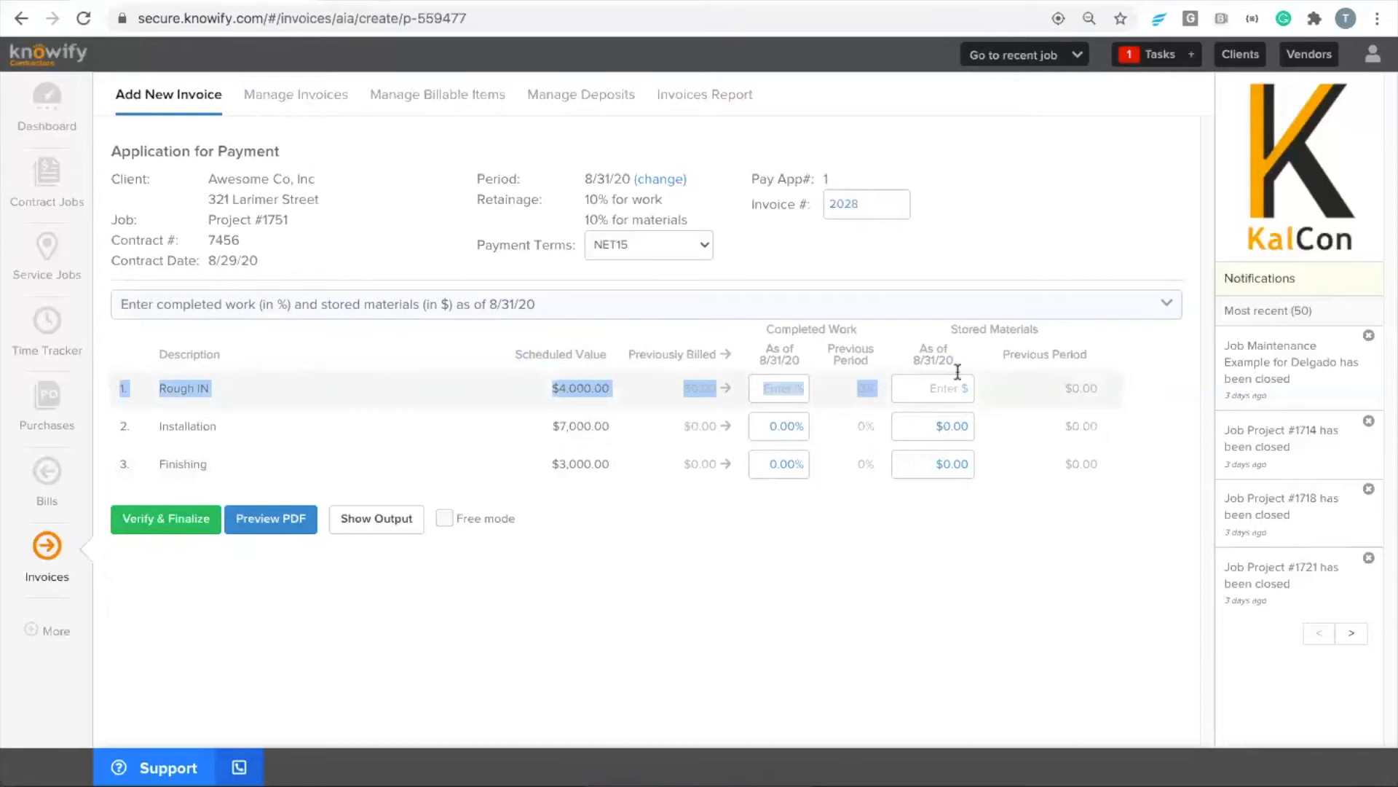
pyautogui.click(1112, 384)
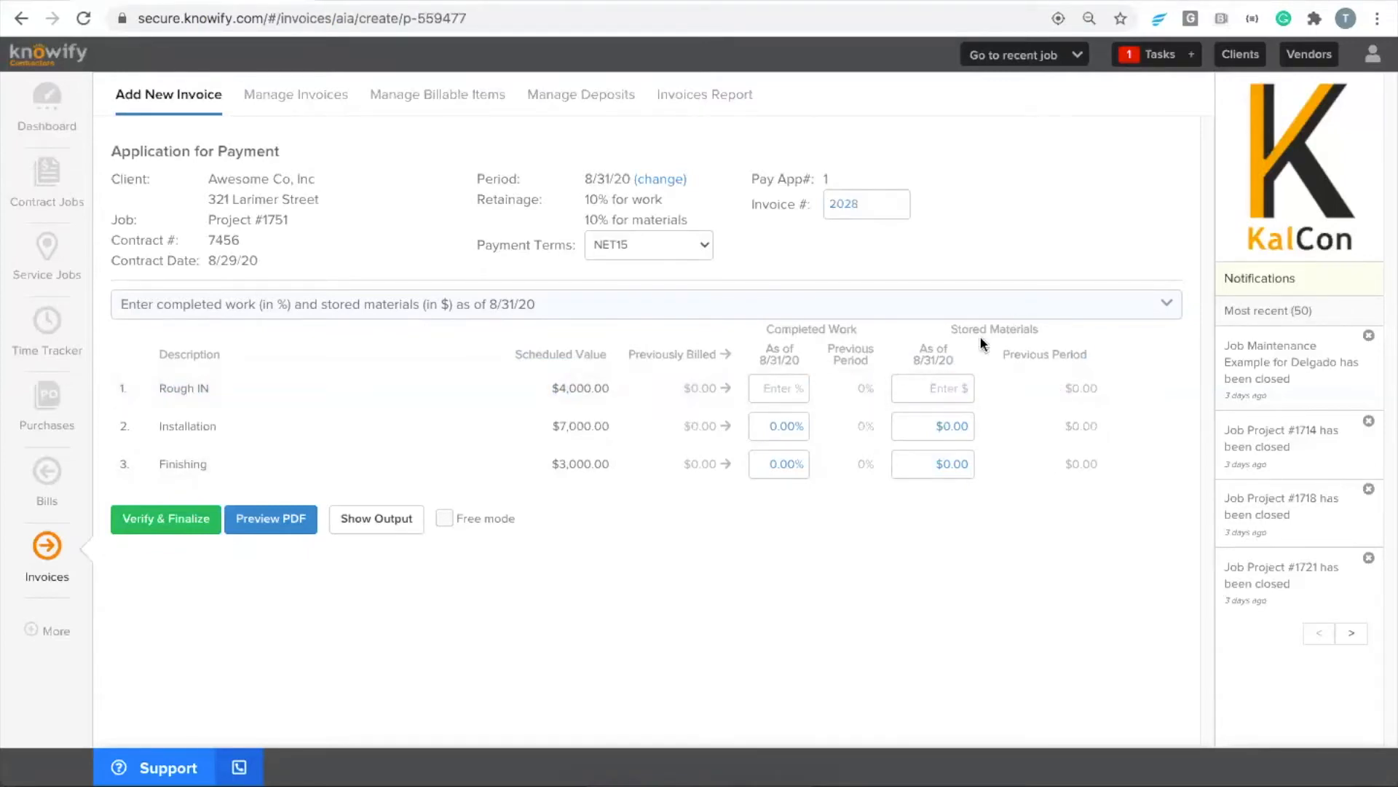
# Try $4,000 of stored materials for the Rough IN line and clear the amount again
pyautogui.moveTo(554, 387); pyautogui.dragTo(622, 390)
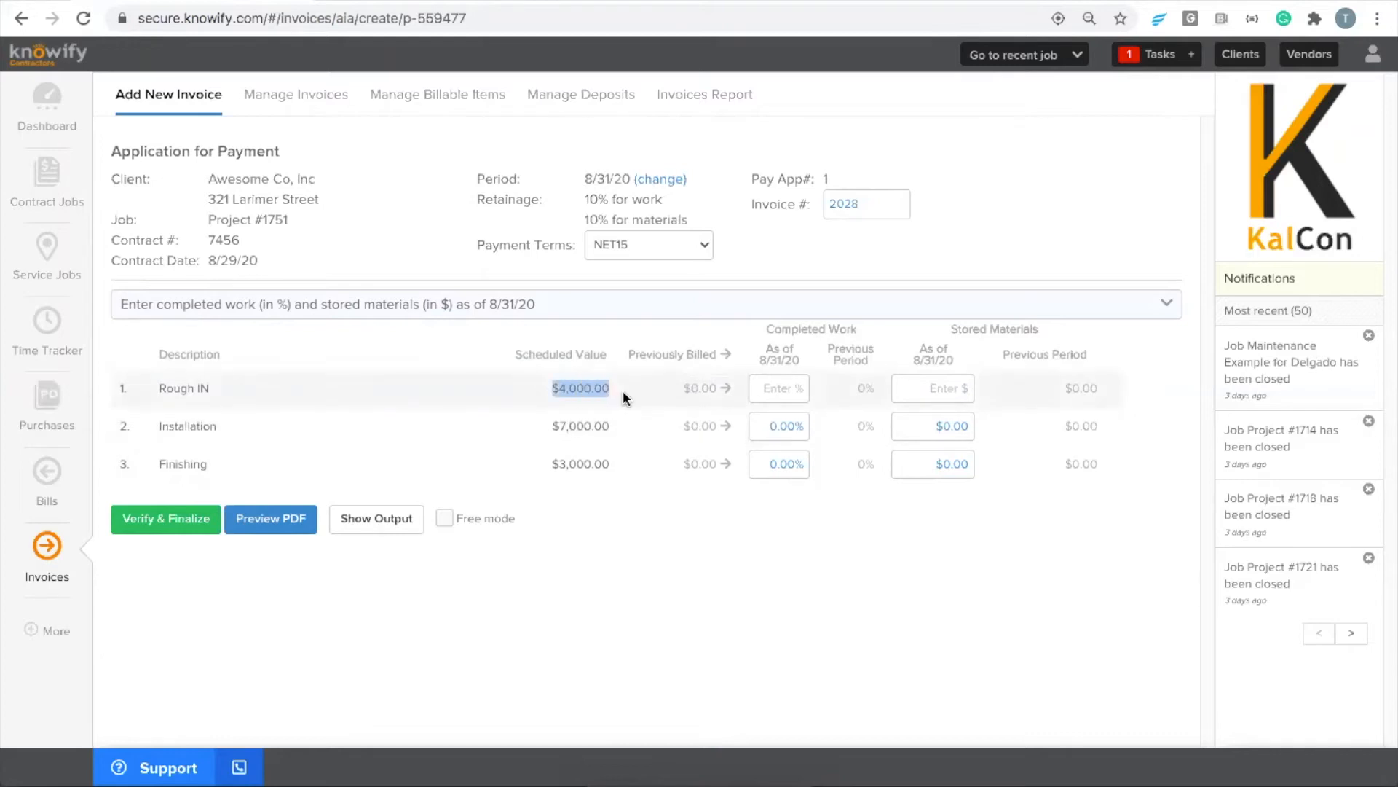
pyautogui.click(602, 391)
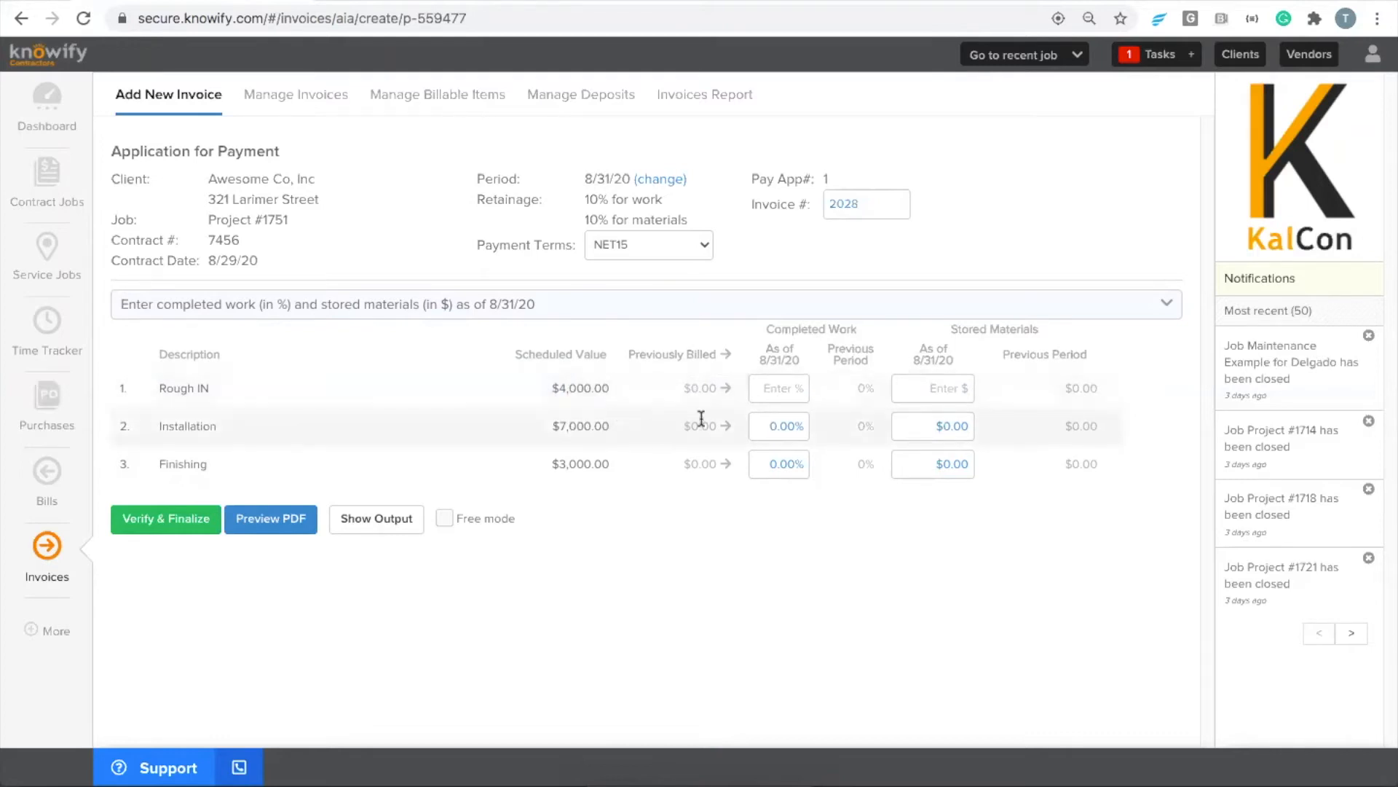
pyautogui.click(793, 388)
pyautogui.click(923, 381)
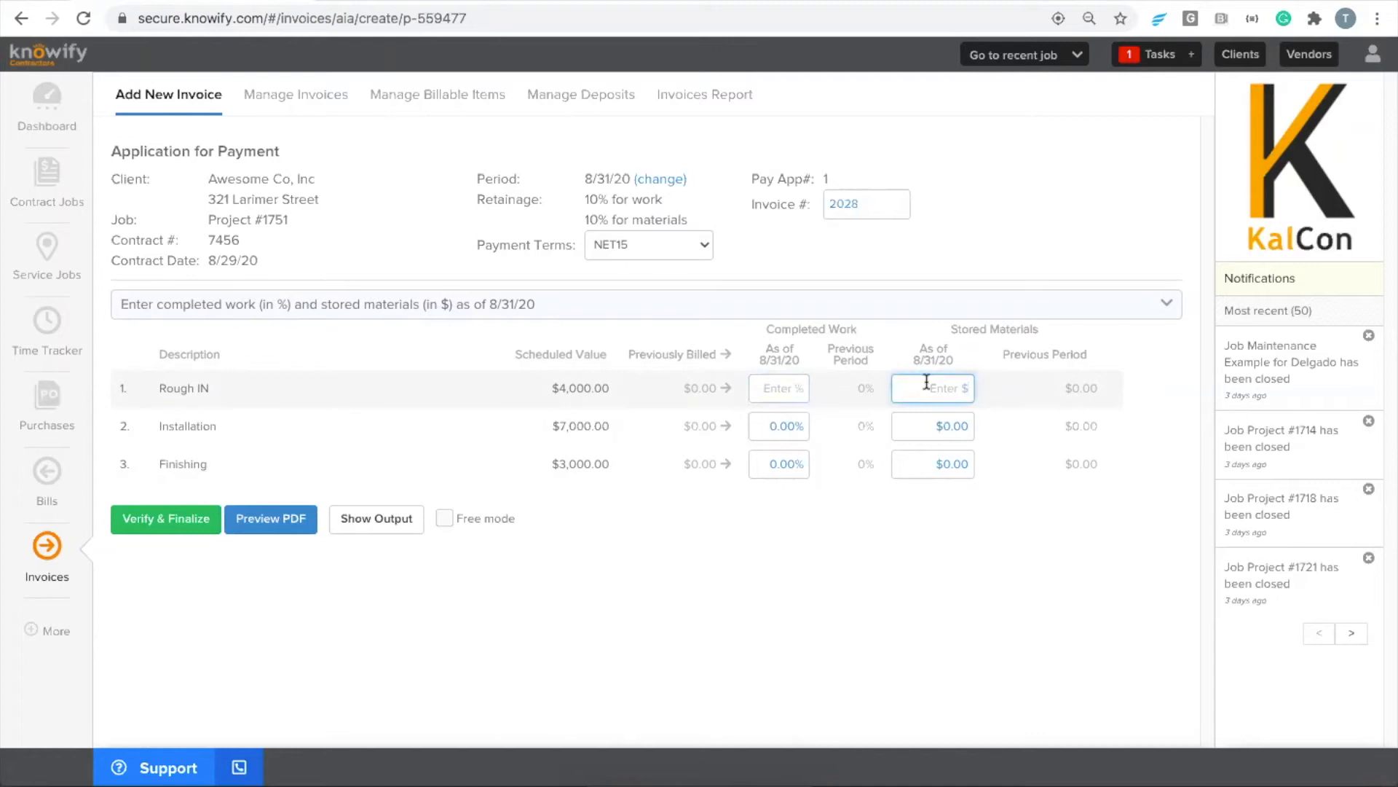
pyautogui.write('4000')
pyautogui.click(1054, 367)
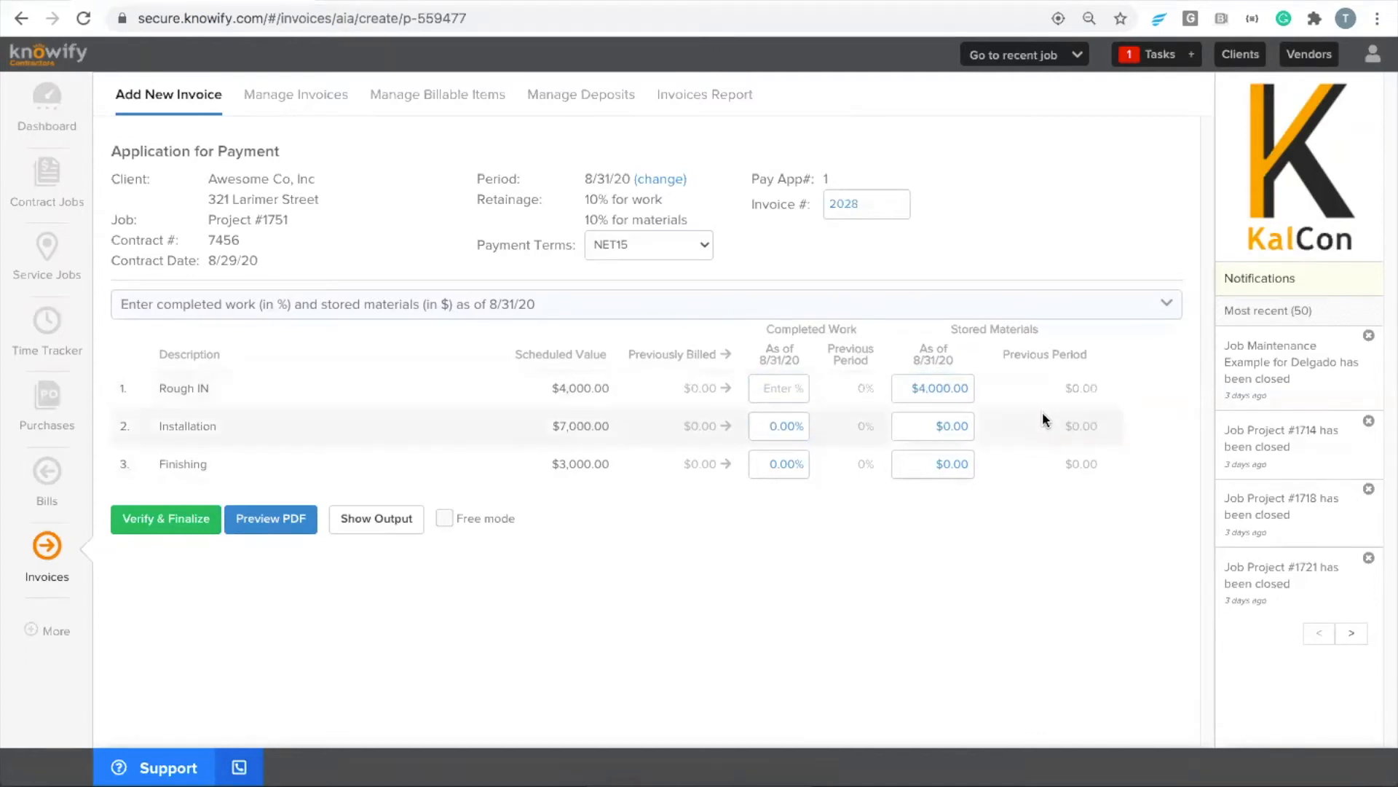
pyautogui.click(972, 391)
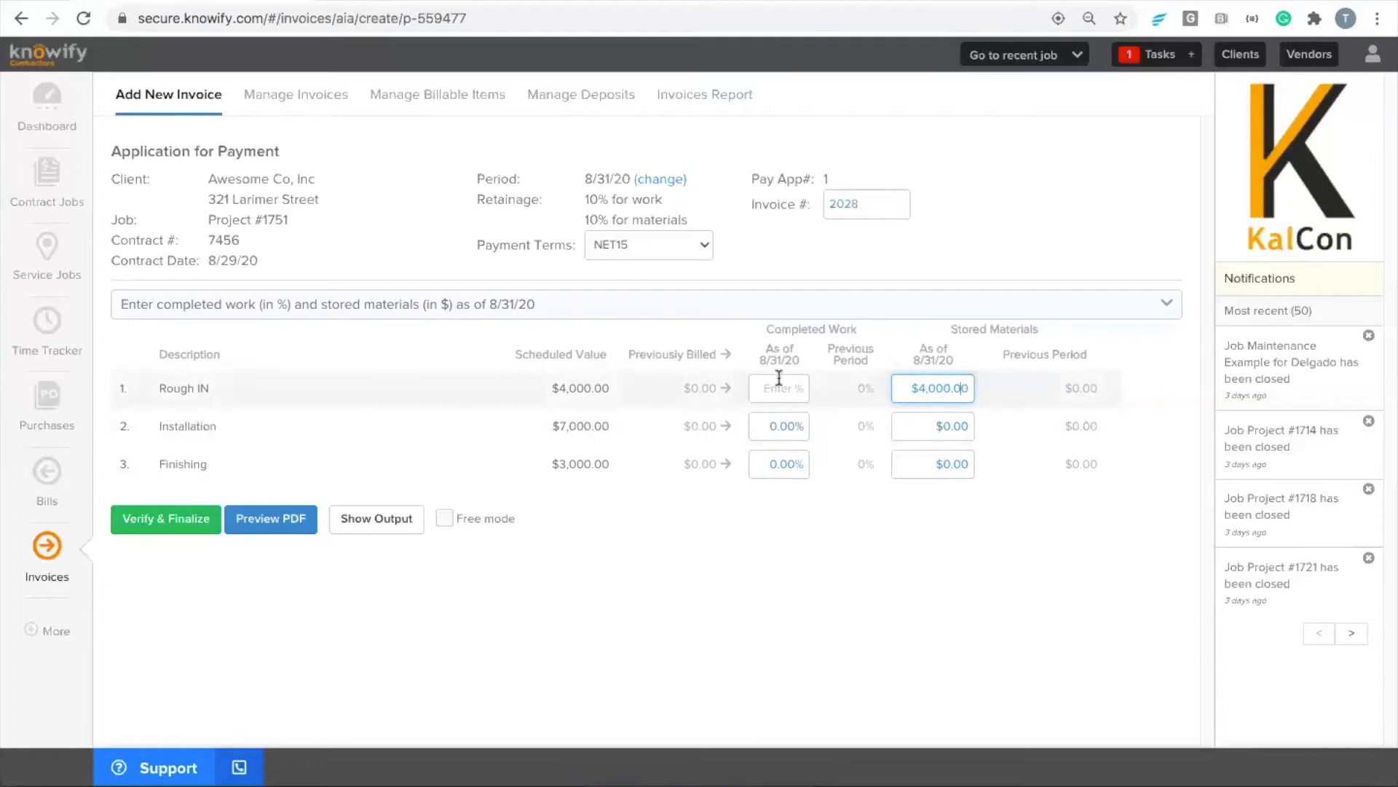
pyautogui.moveTo(911, 387)
pyautogui.mouseDown()
pyautogui.moveTo(955, 387)
pyautogui.moveTo(912, 387)
pyautogui.mouseUp()
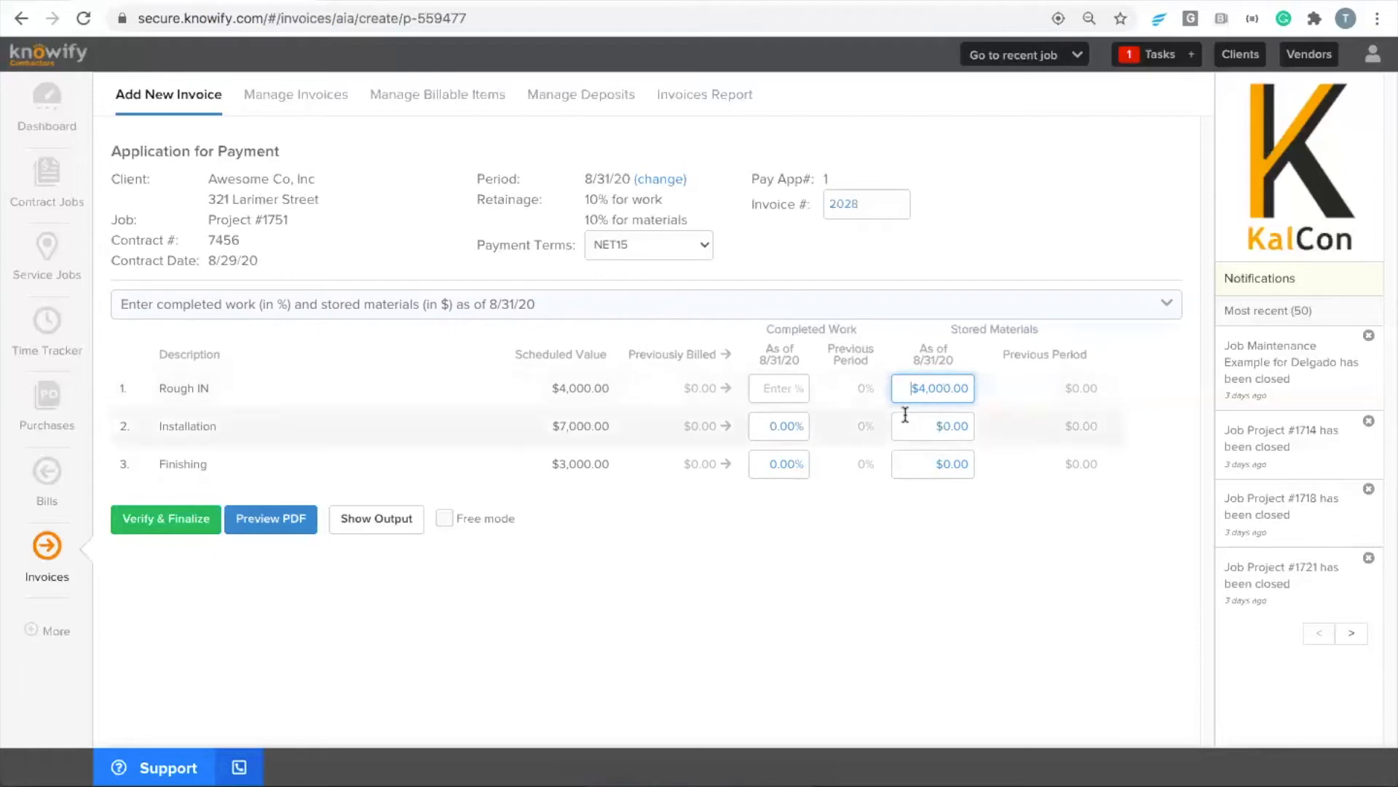
pyautogui.click(779, 395)
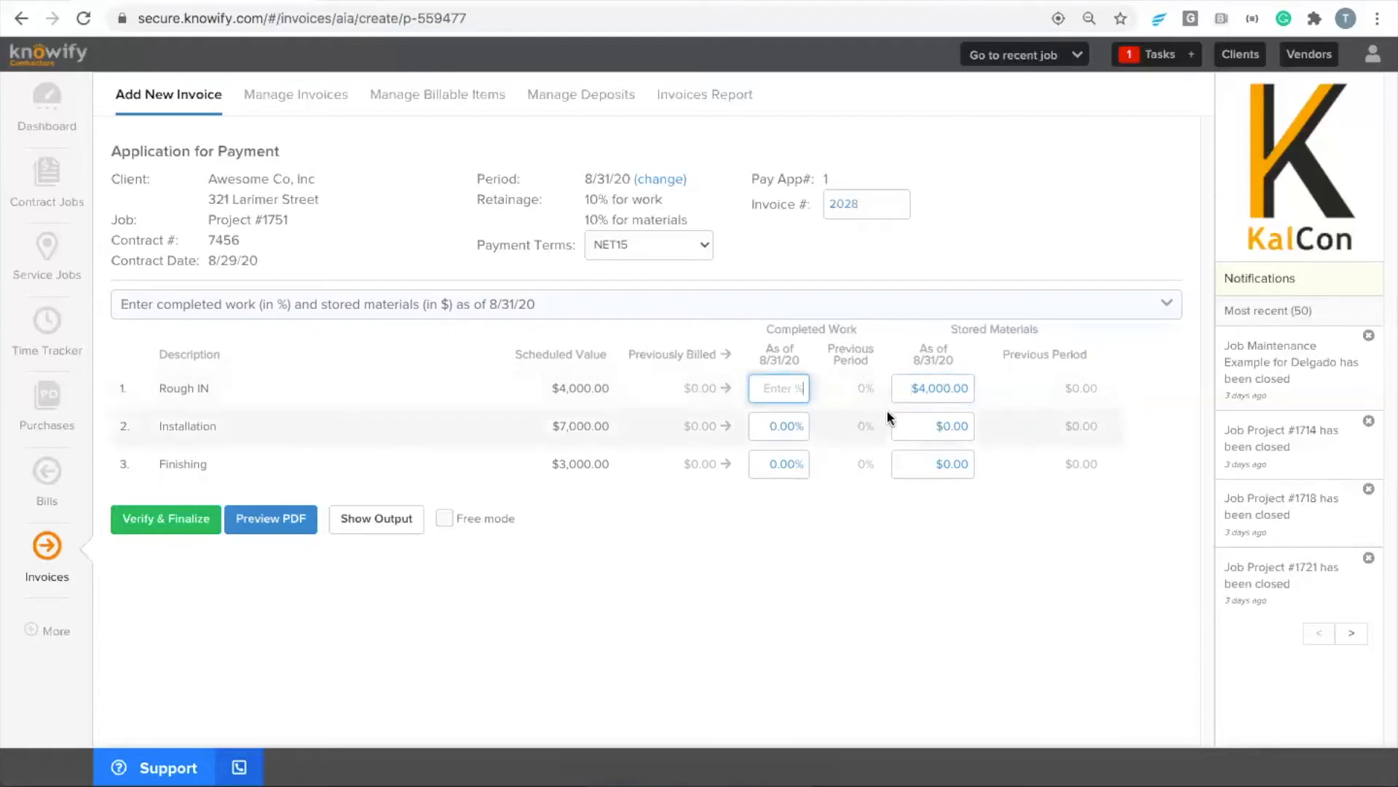
pyautogui.doubleClick(926, 390)
pyautogui.press('BackSpace')
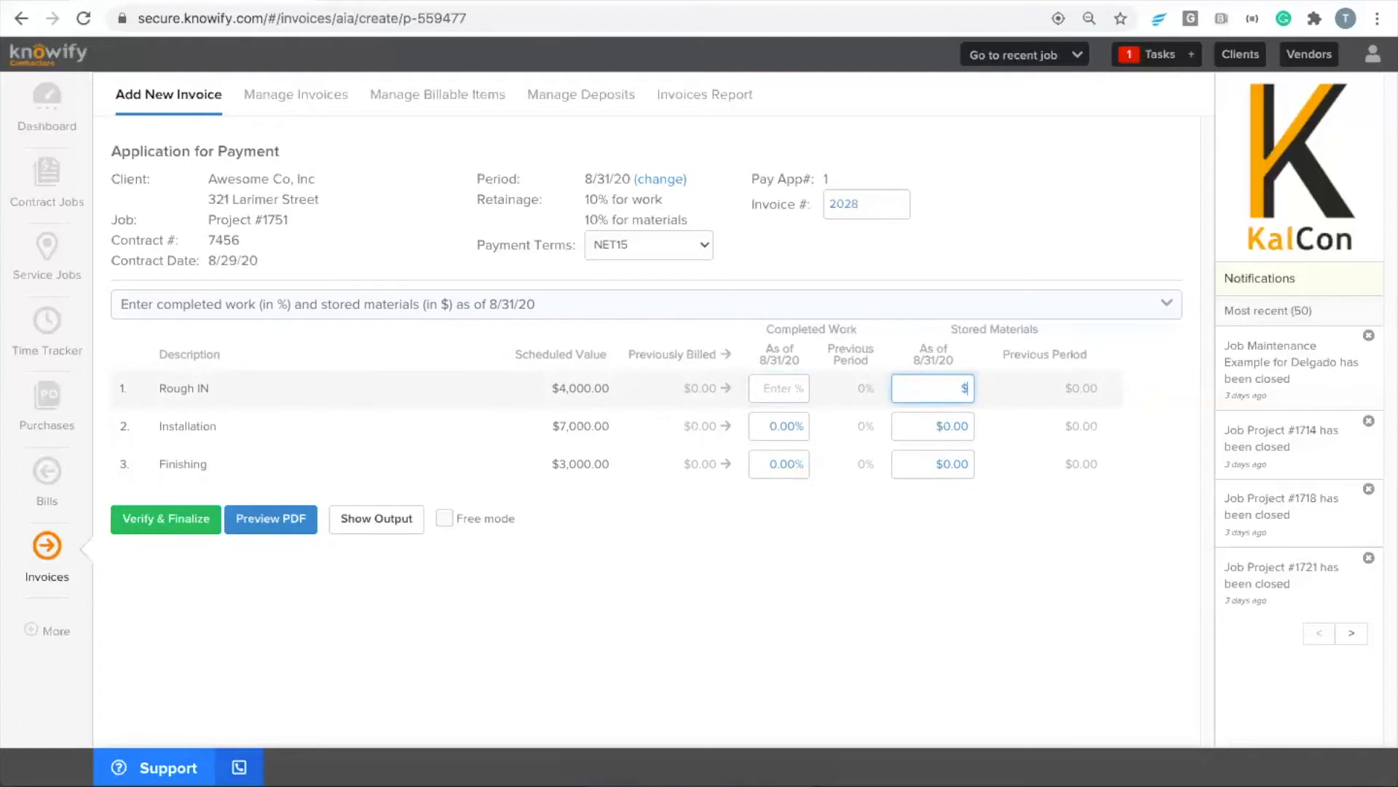
# Enter 25% completed work and $2,000 of stored materials for Rough IN, and $3,500 of stored materials for Installation
pyautogui.click(779, 394)
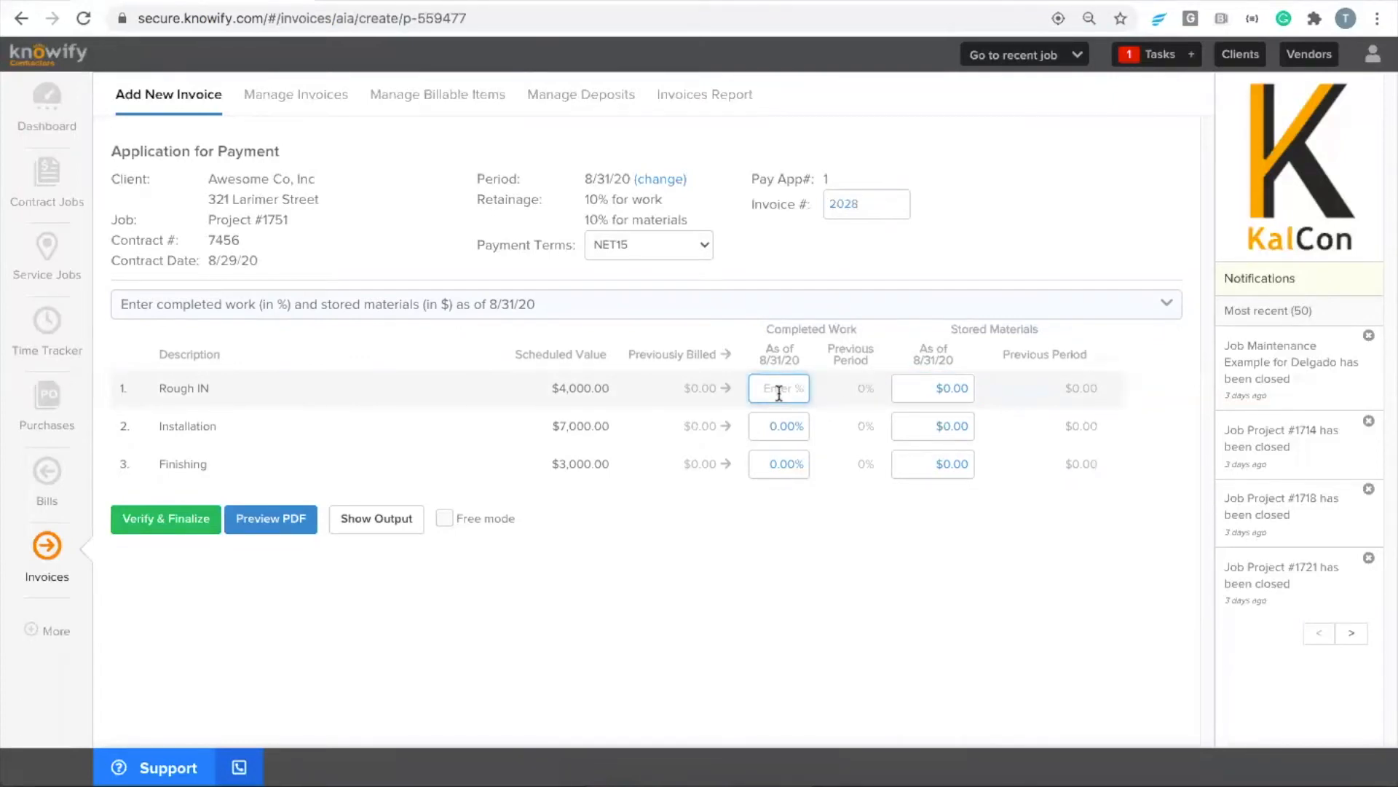
pyautogui.write('25')
pyautogui.press('Tab')
pyautogui.write('2000')
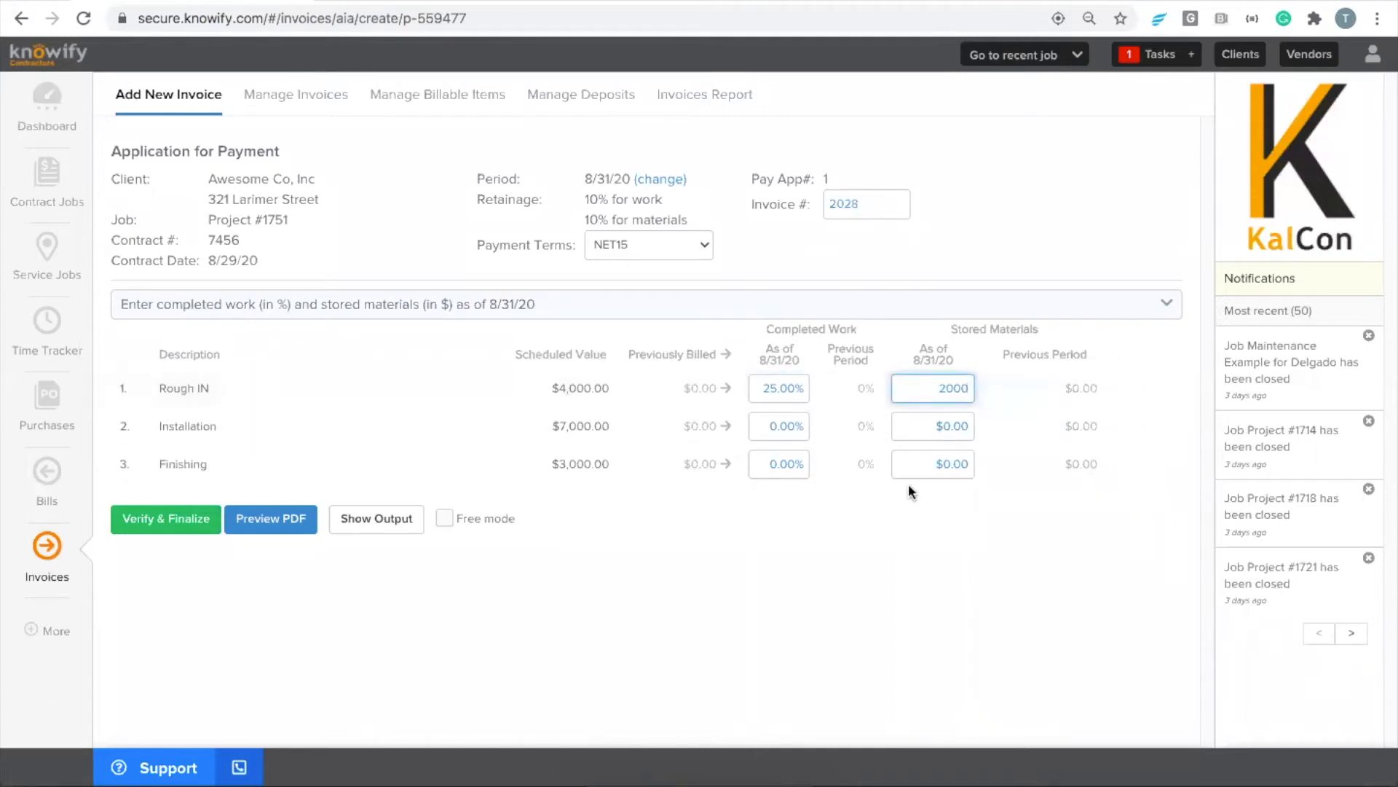
pyautogui.click(773, 389)
pyautogui.click(958, 386)
pyautogui.click(957, 426)
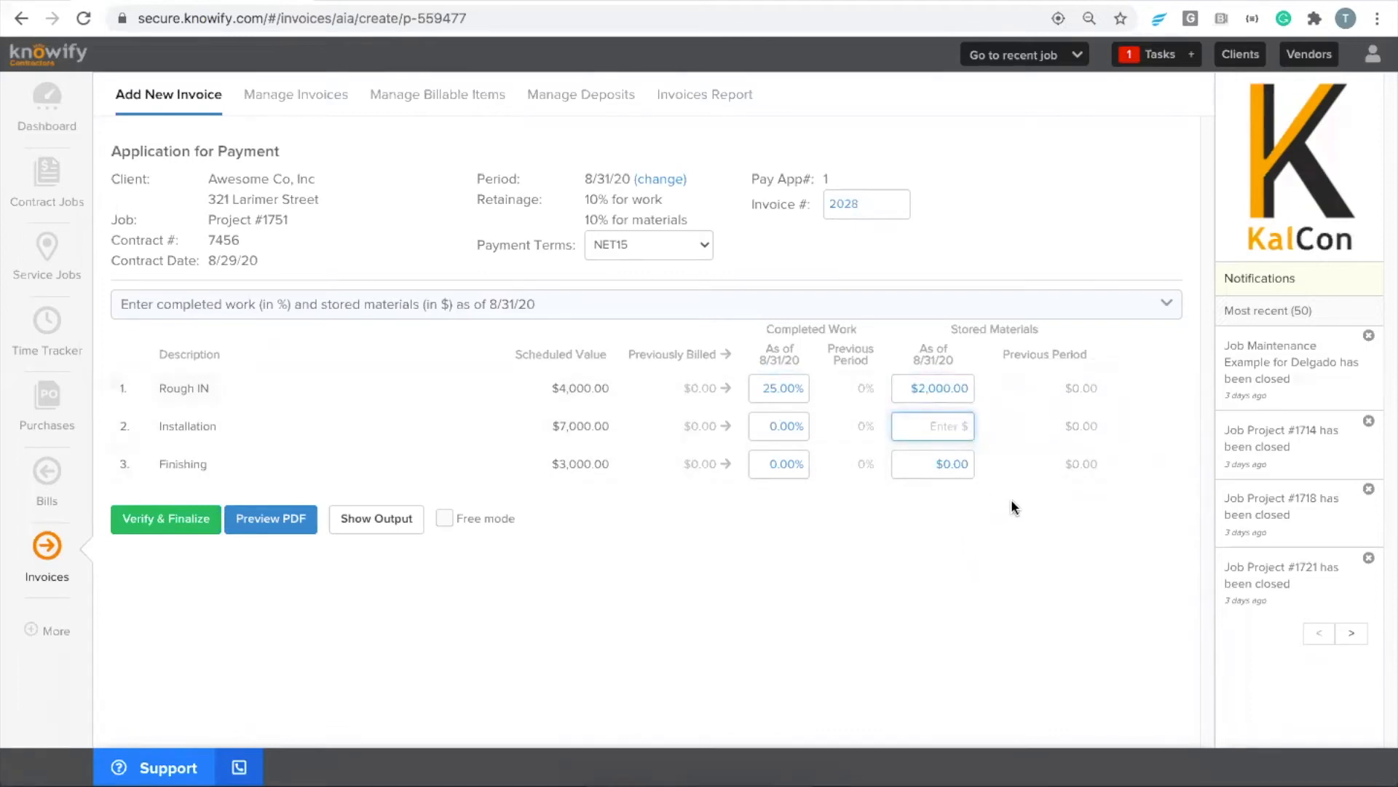
pyautogui.write('3500')
pyautogui.click(1099, 570)
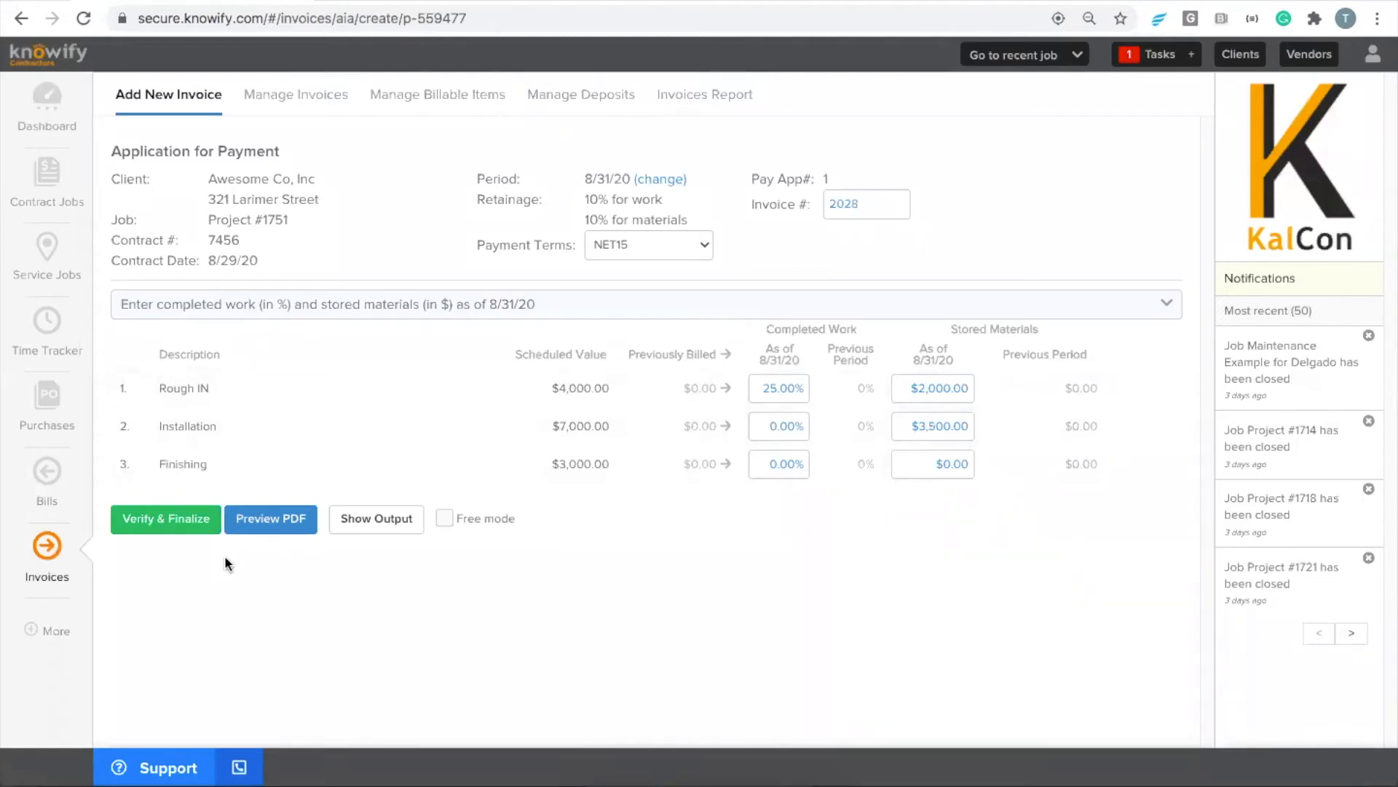
# Verify and finalize the application for payment, checking its payment due and retainage and confirming without emailing the client
pyautogui.click(175, 522)
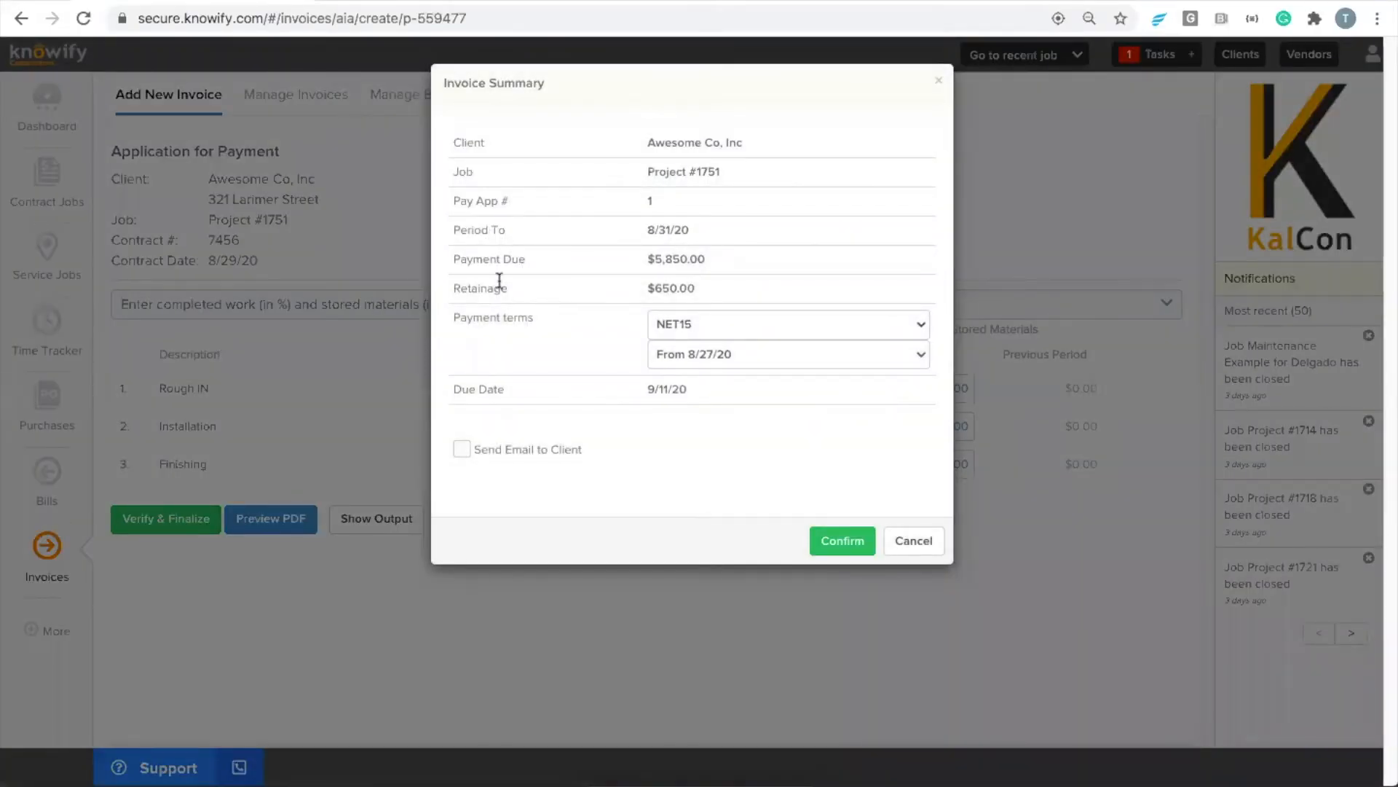
pyautogui.moveTo(451, 260); pyautogui.dragTo(693, 287)
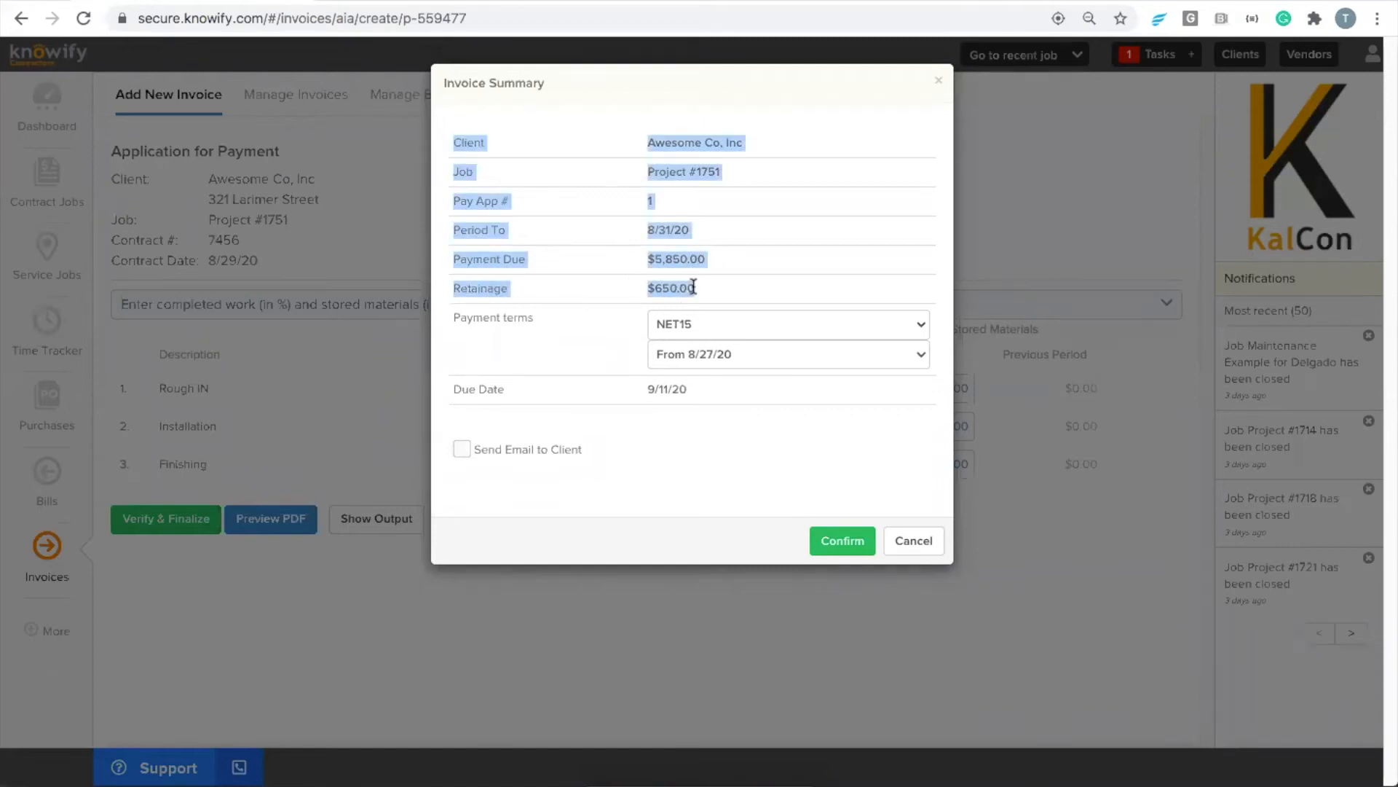
pyautogui.click(700, 295)
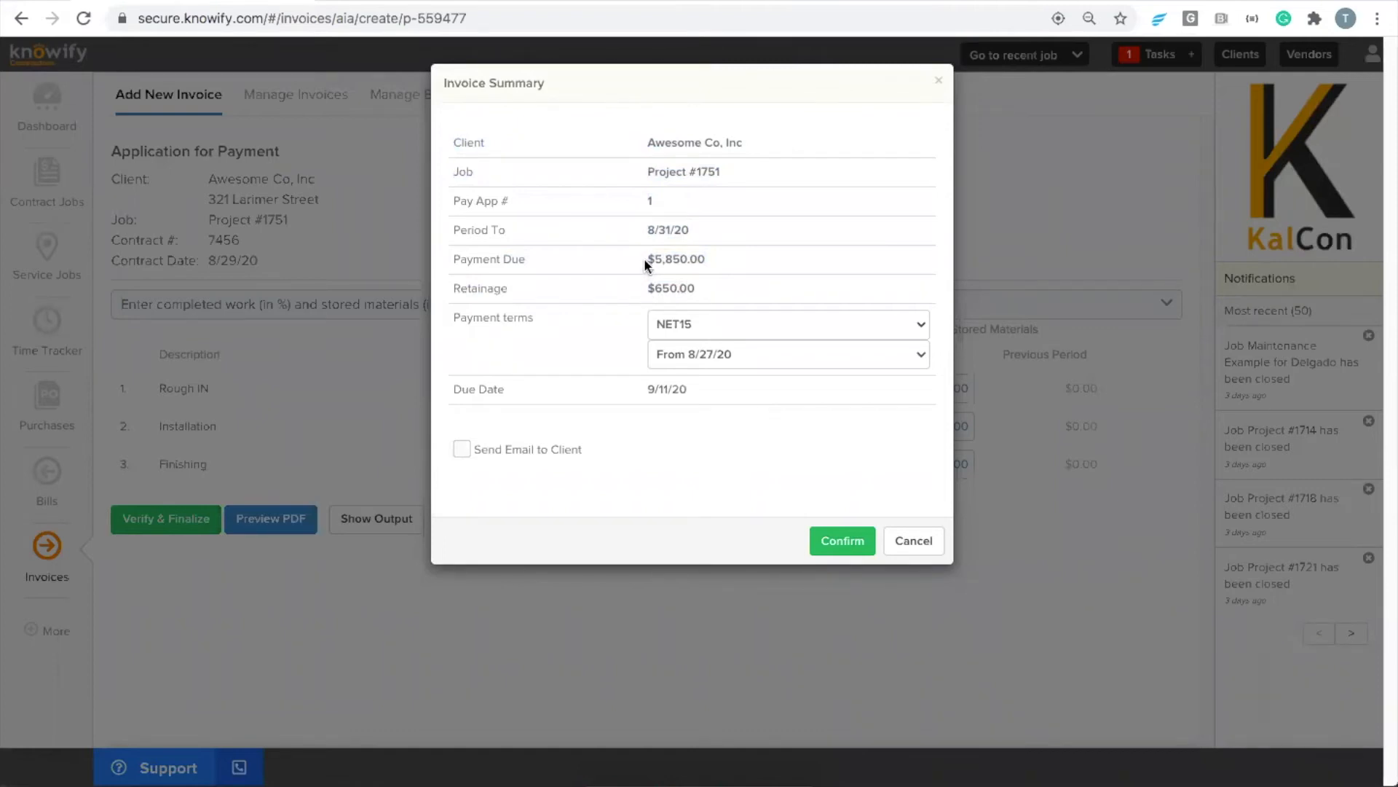
pyautogui.moveTo(646, 258); pyautogui.dragTo(693, 258)
pyautogui.click(670, 261)
pyautogui.moveTo(654, 288); pyautogui.dragTo(686, 286)
pyautogui.click(830, 541)
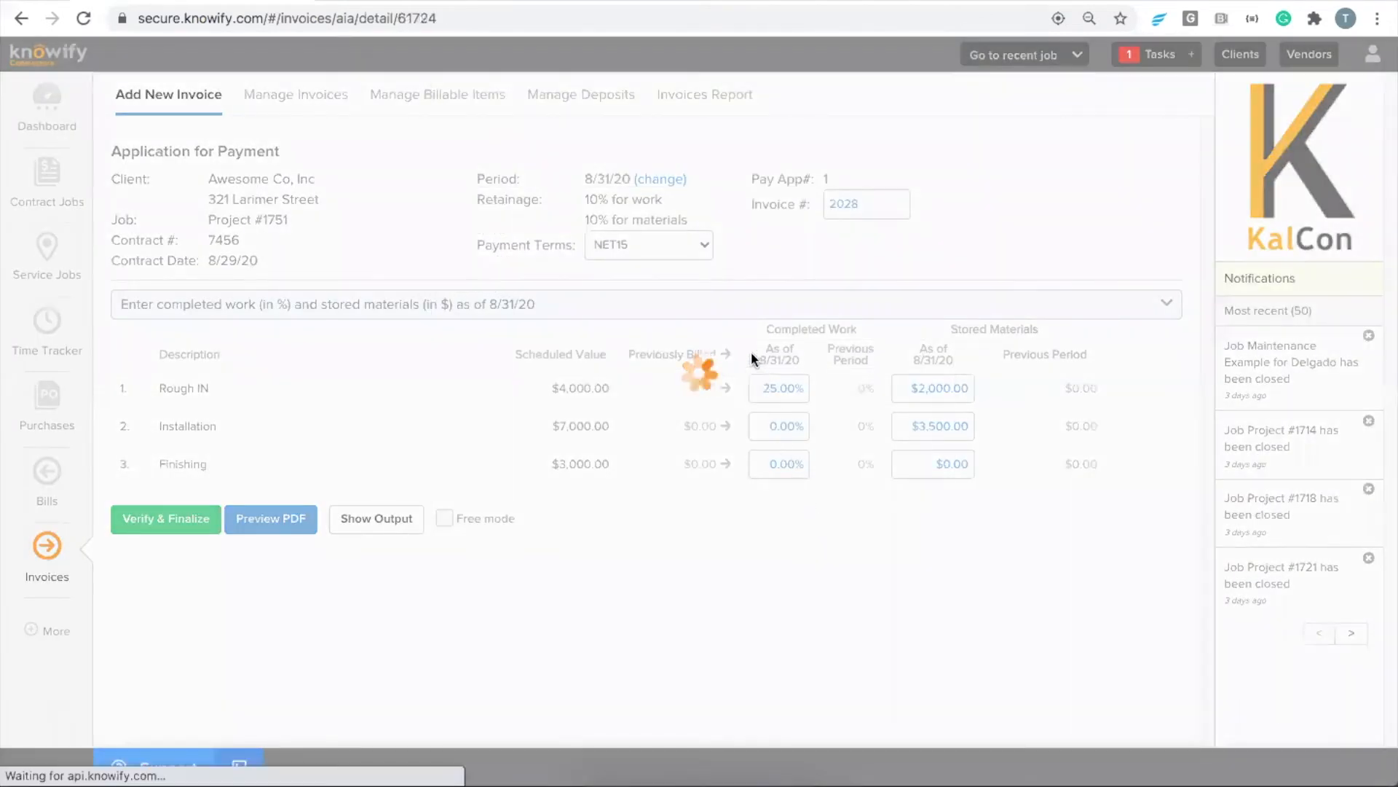
# Download the finalized invoice as a PDF from its email form and open the downloaded file
pyautogui.click(872, 219)
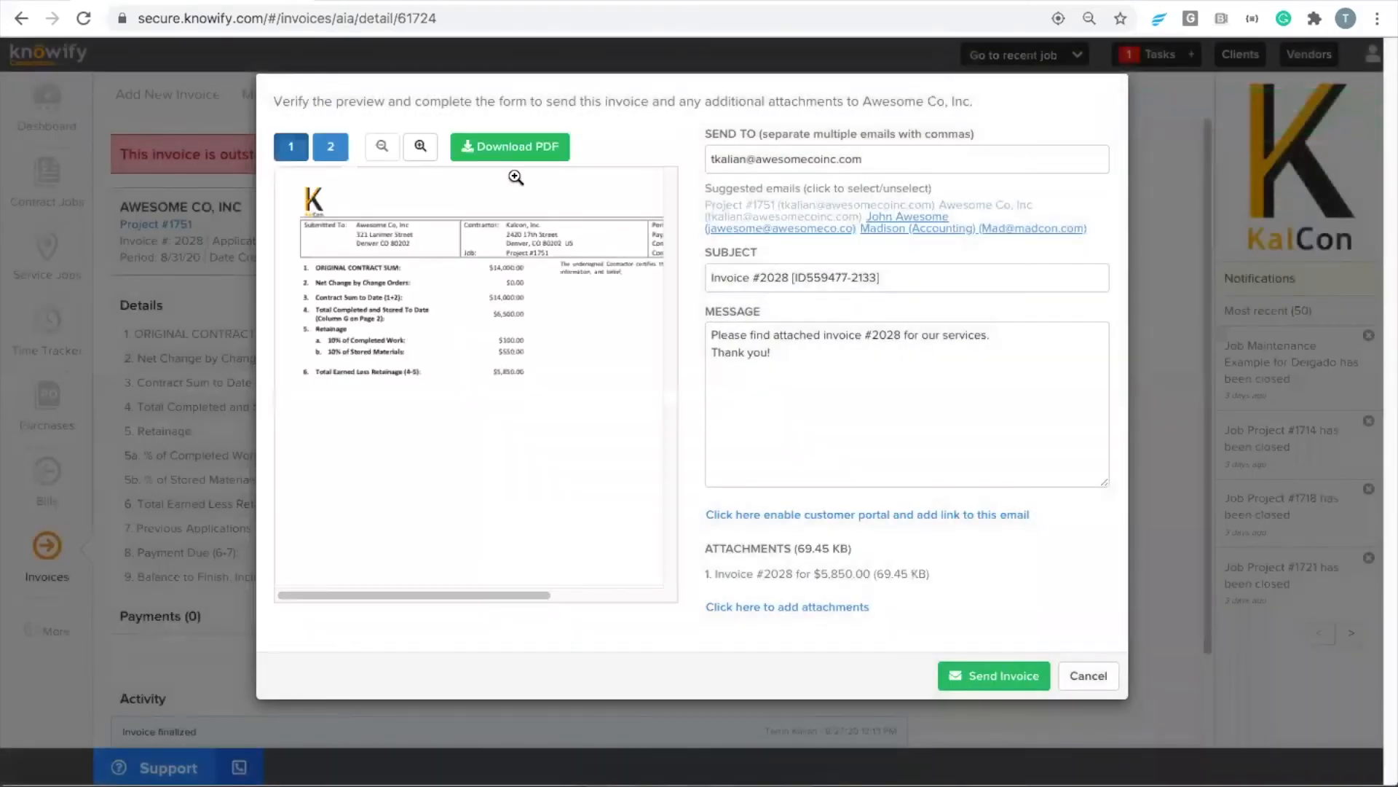
pyautogui.click(509, 147)
pyautogui.click(141, 759)
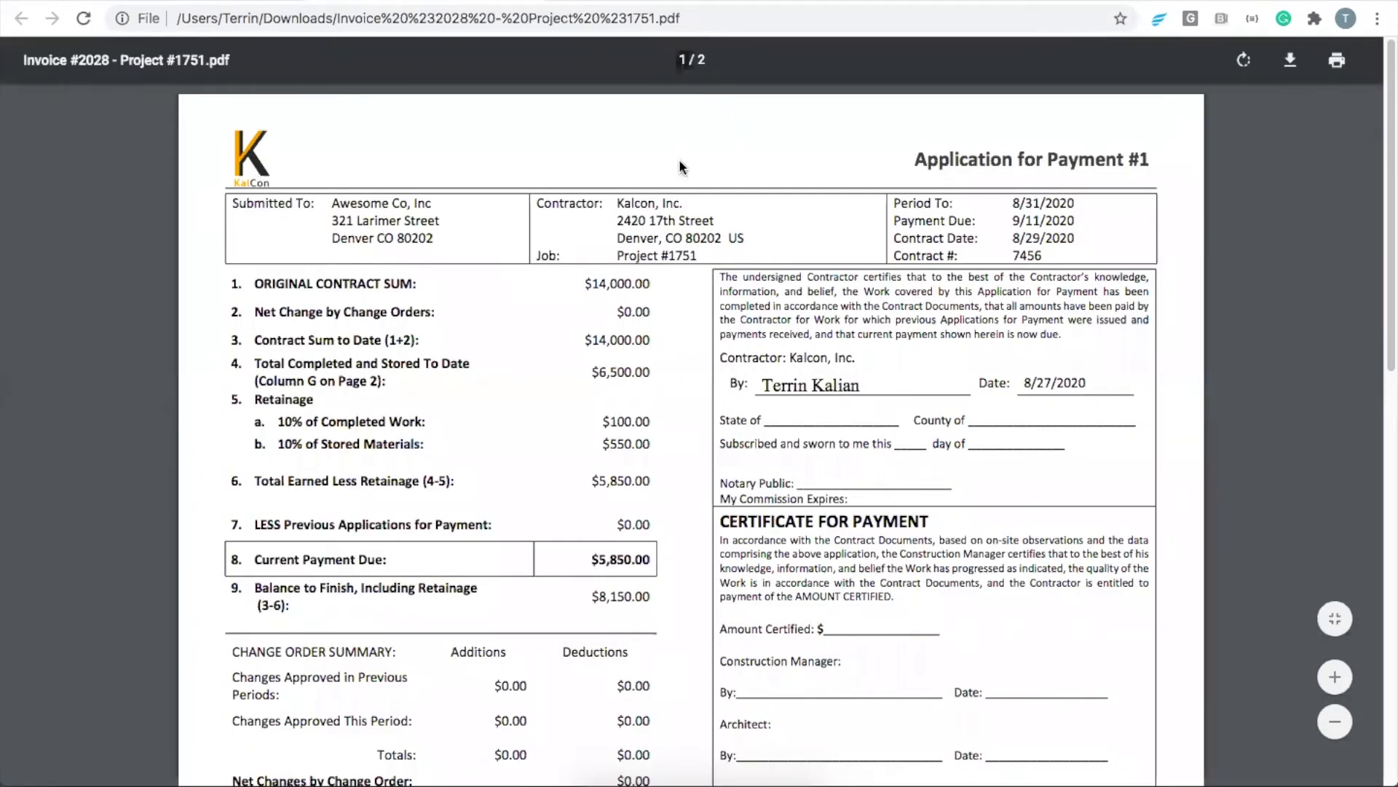
# Examine the payment summary on the first page of the PDF, especially the current payment due
pyautogui.scroll(-1, 690, 180)
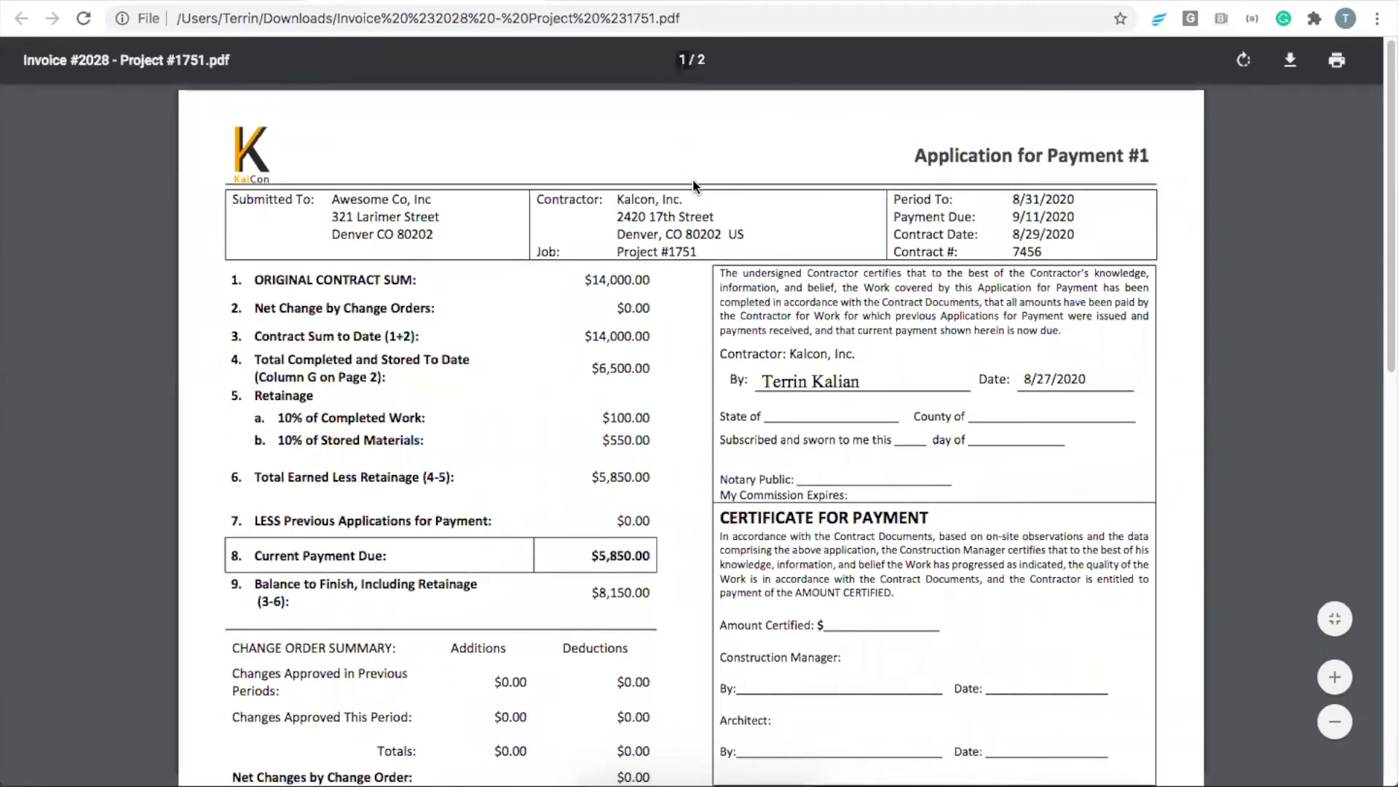
pyautogui.scroll(-2, 690, 181)
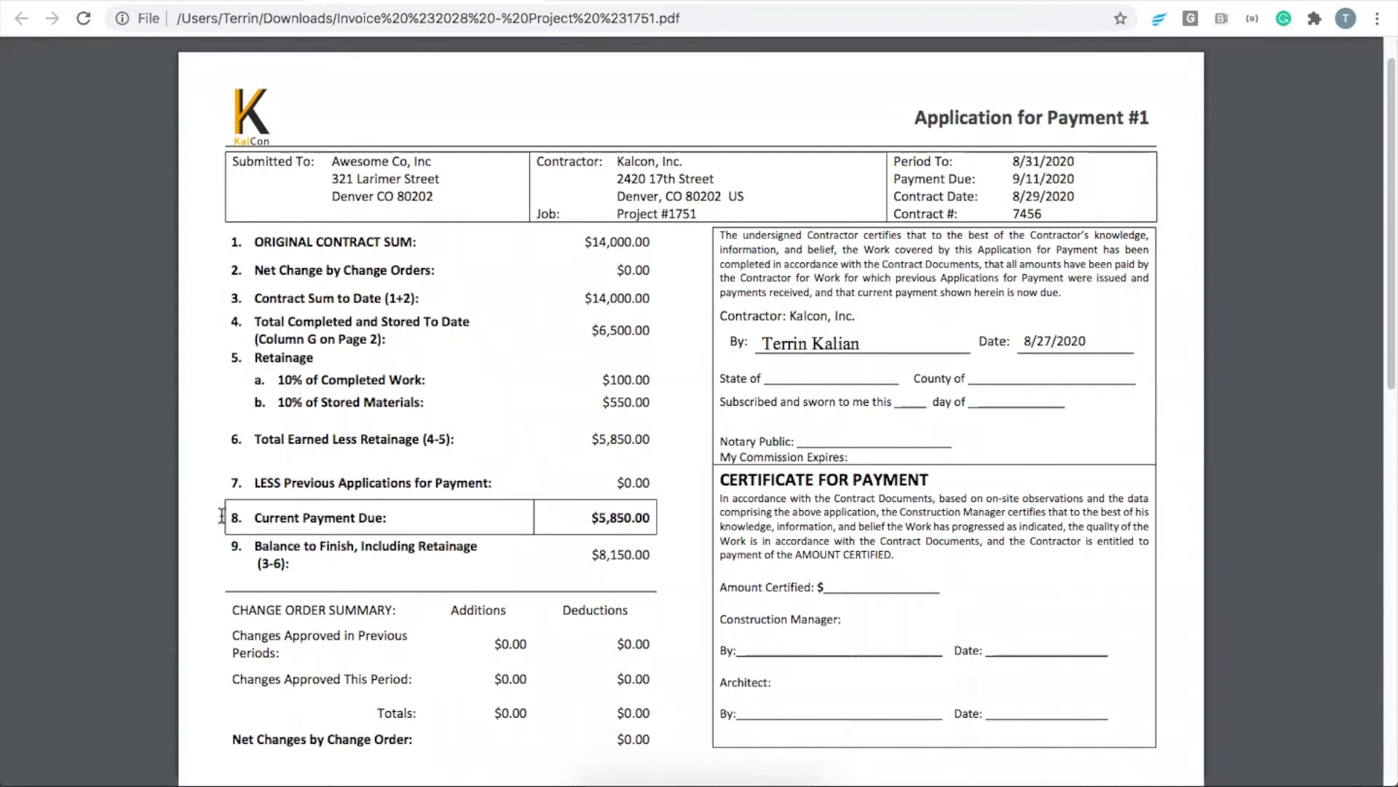
pyautogui.moveTo(222, 516); pyautogui.dragTo(648, 518)
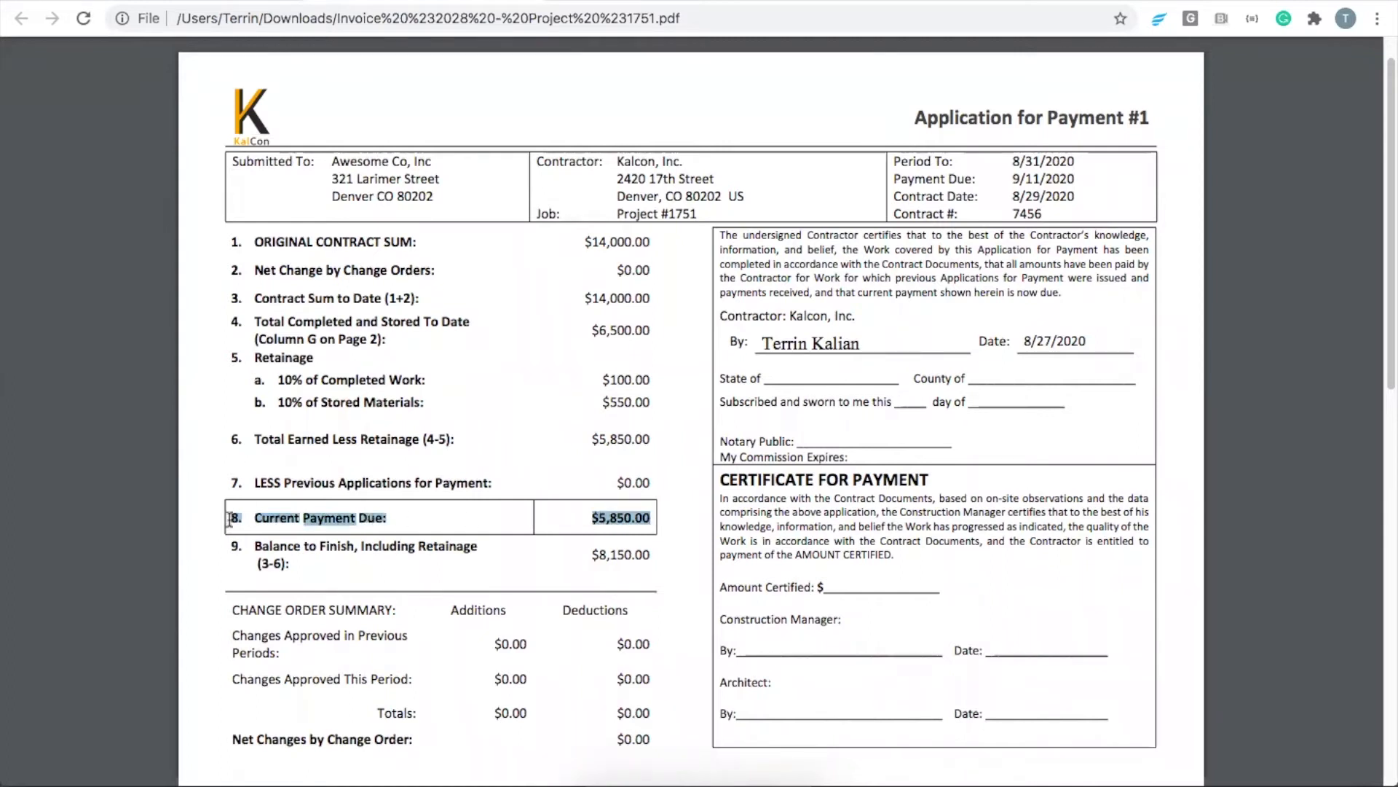
pyautogui.click(600, 522)
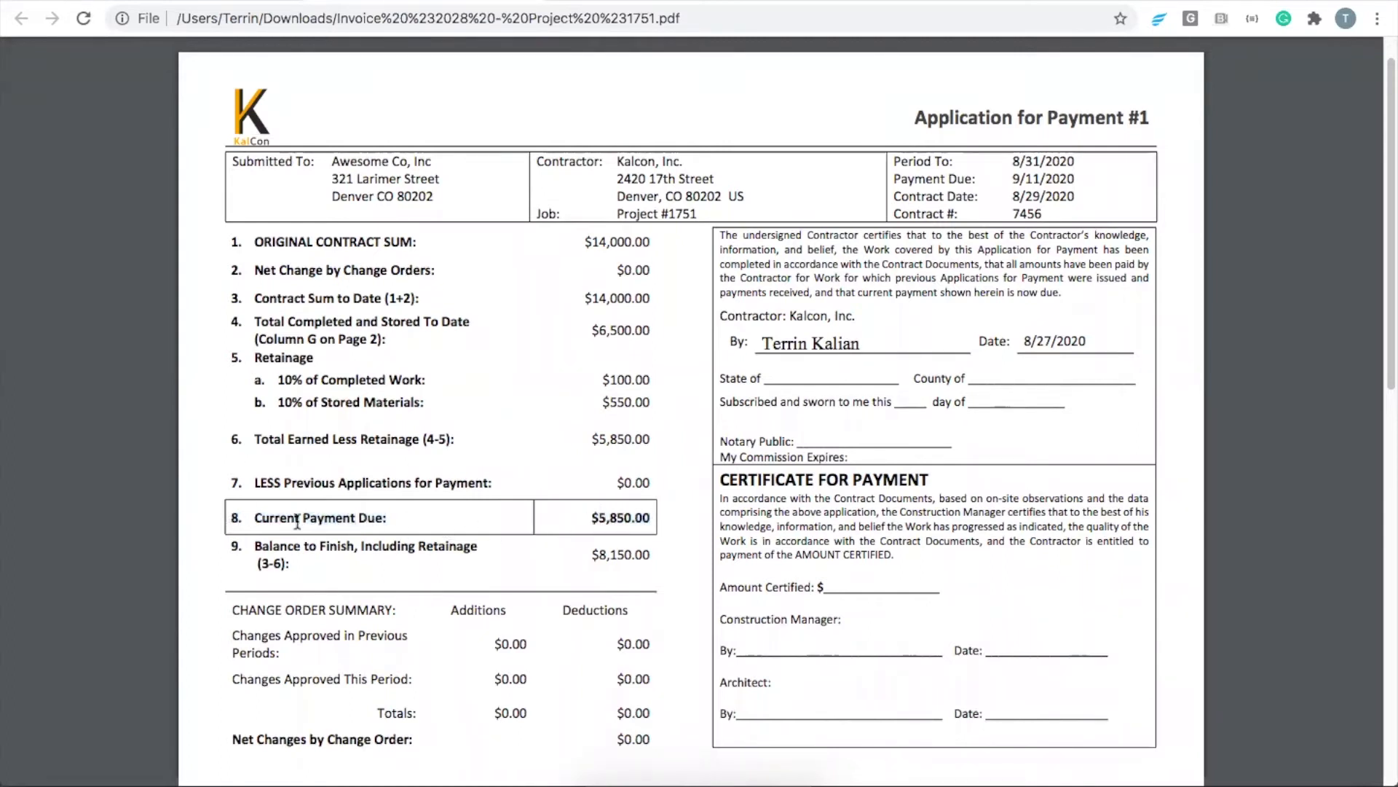
pyautogui.moveTo(598, 525); pyautogui.dragTo(658, 519)
pyautogui.click(654, 519)
pyautogui.scroll(1, 637, 313)
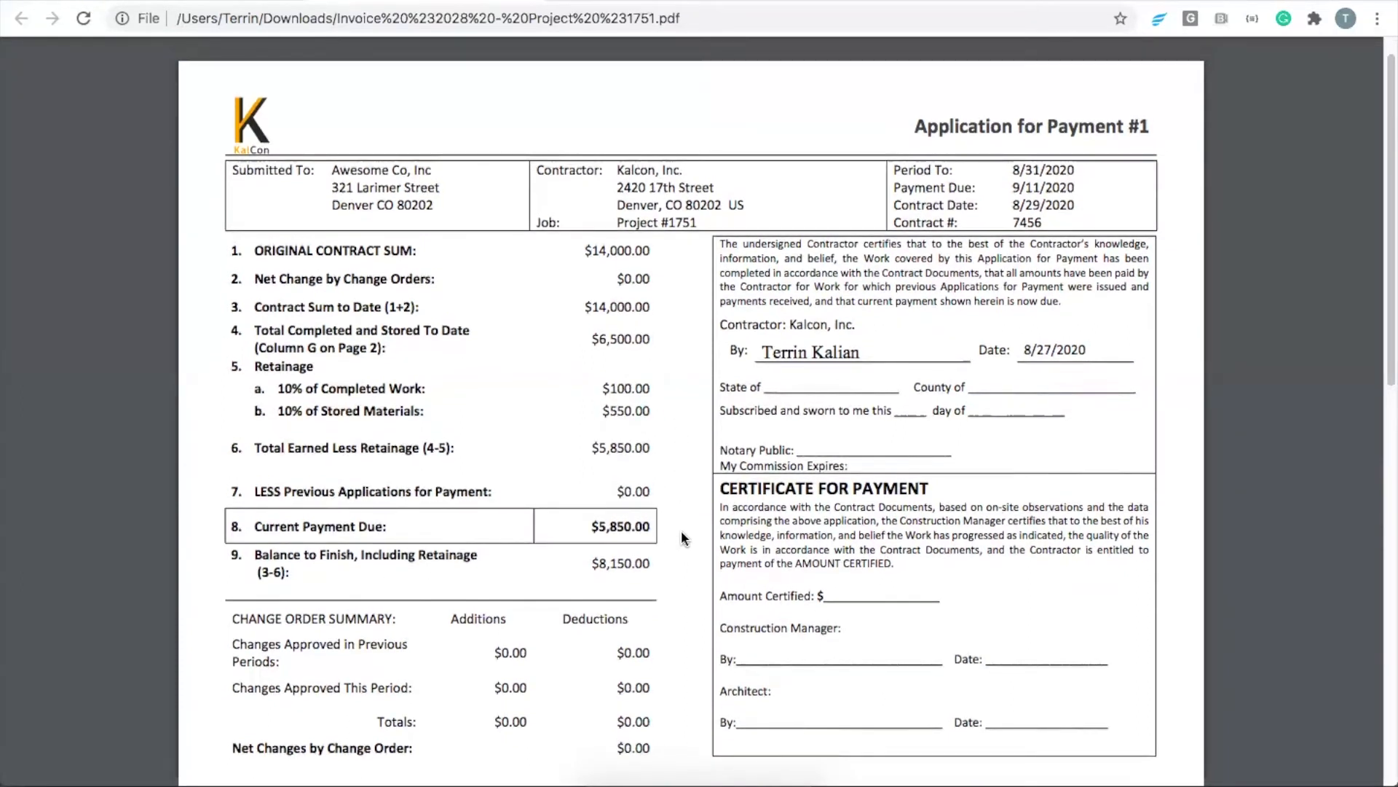
# Examine the continuation sheet's Rough IN line: scheduled value, work completed this period, materials stored, total to date and percentage
pyautogui.scroll(-2, 687, 479)
pyautogui.scroll(-6, 686, 479)
pyautogui.scroll(-5, 693, 459)
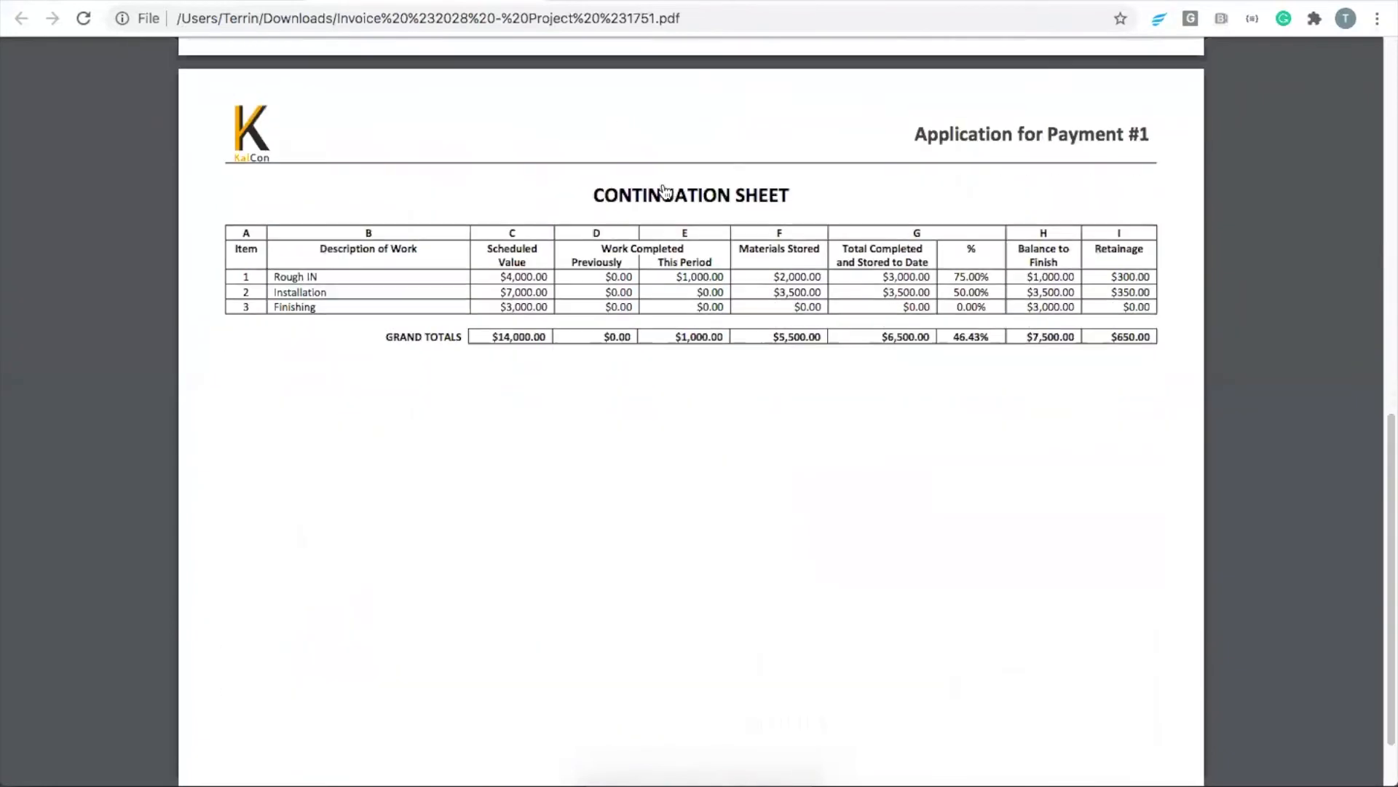
pyautogui.scroll(-1, 691, 321)
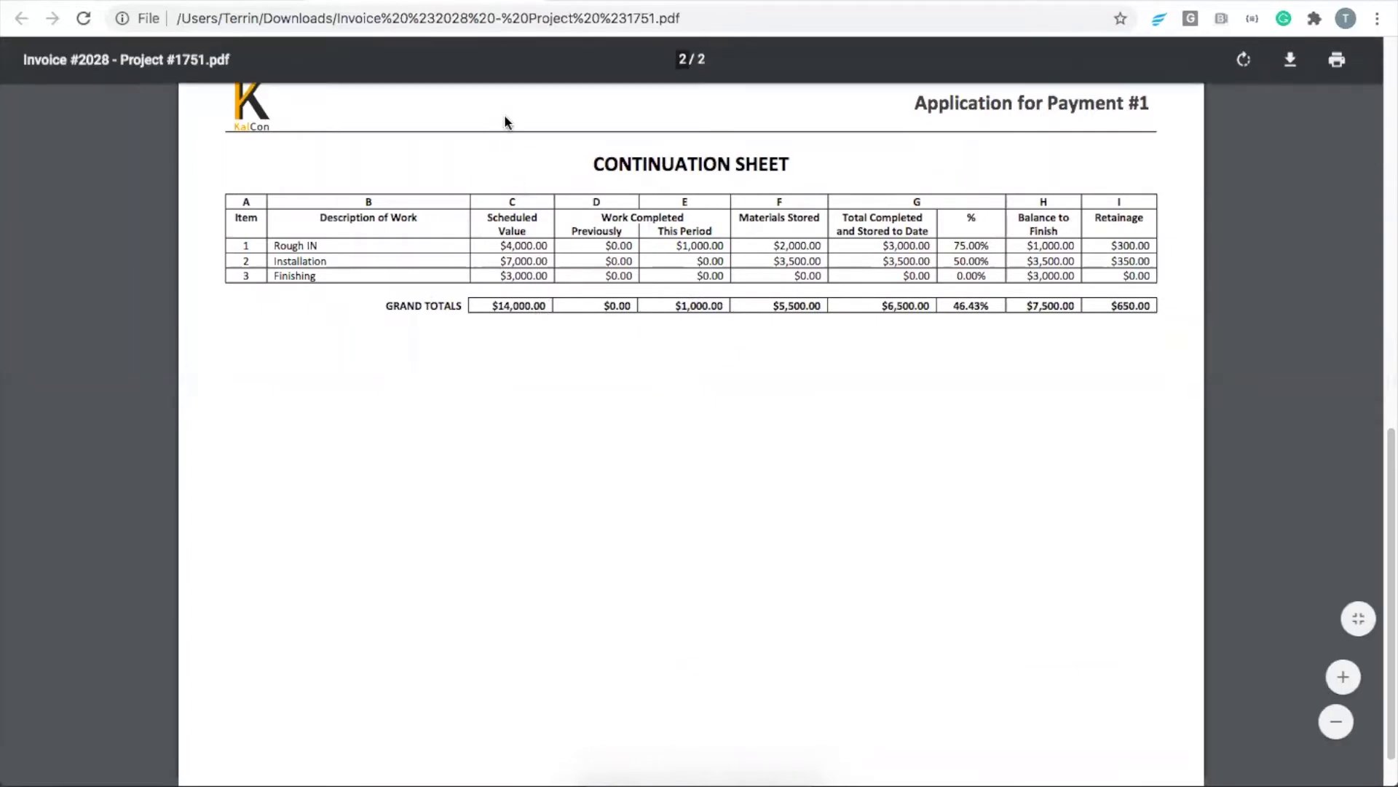
pyautogui.scroll(1, 551, 384)
pyautogui.scroll(5, 551, 385)
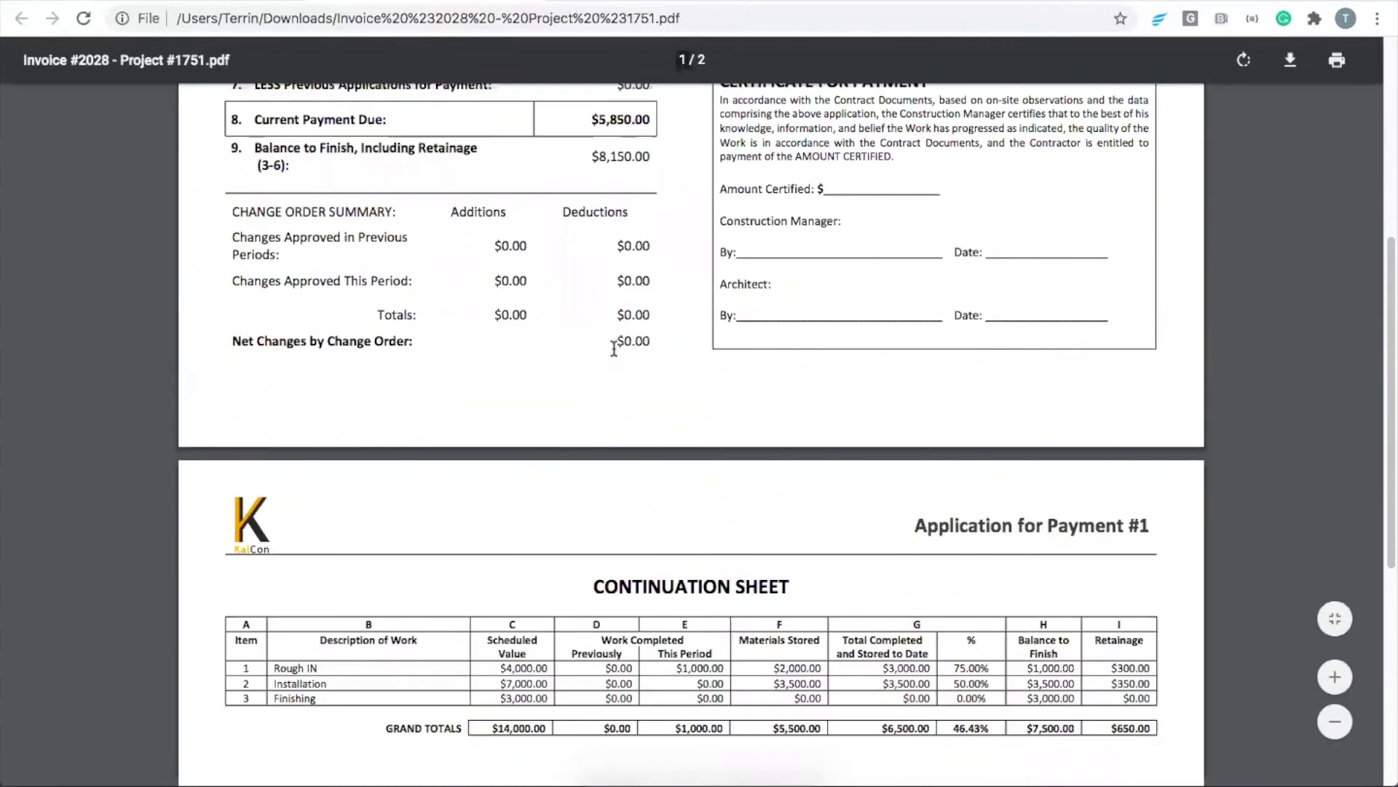
pyautogui.scroll(-5, 648, 450)
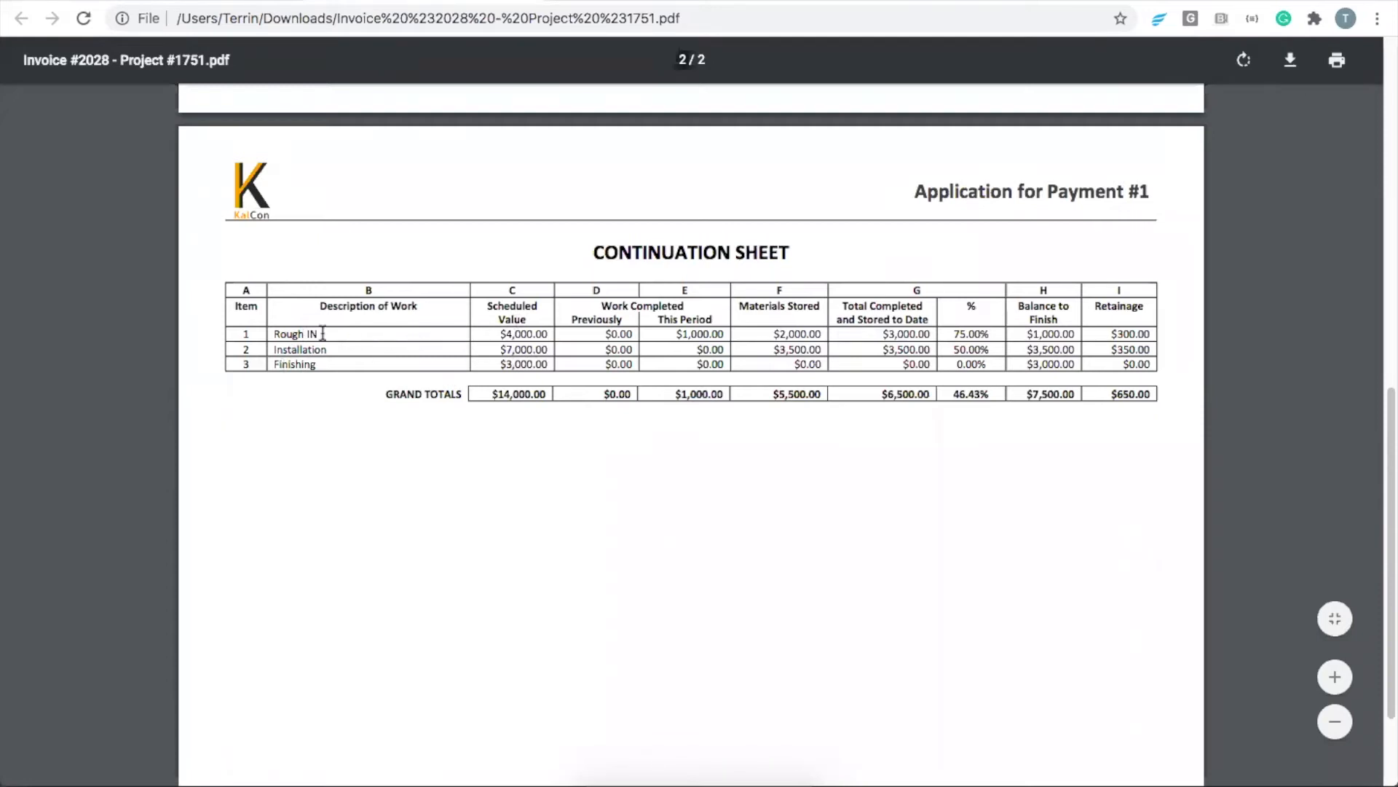
pyautogui.moveTo(500, 334); pyautogui.dragTo(548, 333)
pyautogui.click(546, 333)
pyautogui.moveTo(675, 333); pyautogui.dragTo(728, 335)
pyautogui.click(724, 333)
pyautogui.click(727, 332)
pyautogui.moveTo(275, 334); pyautogui.dragTo(325, 333)
pyautogui.click(325, 334)
pyautogui.moveTo(675, 334); pyautogui.dragTo(922, 335)
pyautogui.click(723, 333)
pyautogui.click(819, 333)
pyautogui.click(924, 336)
pyautogui.moveTo(722, 334)
pyautogui.mouseDown()
pyautogui.moveTo(675, 334)
pyautogui.moveTo(721, 332)
pyautogui.mouseUp()
pyautogui.moveTo(502, 335); pyautogui.dragTo(549, 332)
pyautogui.click(549, 332)
pyautogui.moveTo(675, 333); pyautogui.dragTo(717, 330)
pyautogui.click(718, 331)
pyautogui.moveTo(956, 334); pyautogui.dragTo(989, 334)
pyautogui.click(969, 335)
pyautogui.moveTo(770, 334); pyautogui.dragTo(823, 334)
pyautogui.click(836, 343)
# Compare the continuation sheet's grand totals for completed work and stored materials with the current payment due on page one
pyautogui.moveTo(677, 401); pyautogui.dragTo(796, 399)
pyautogui.moveTo(679, 393); pyautogui.dragTo(728, 397)
pyautogui.click(709, 405)
pyautogui.scroll(6, 609, 500)
pyautogui.moveTo(591, 266); pyautogui.dragTo(661, 270)
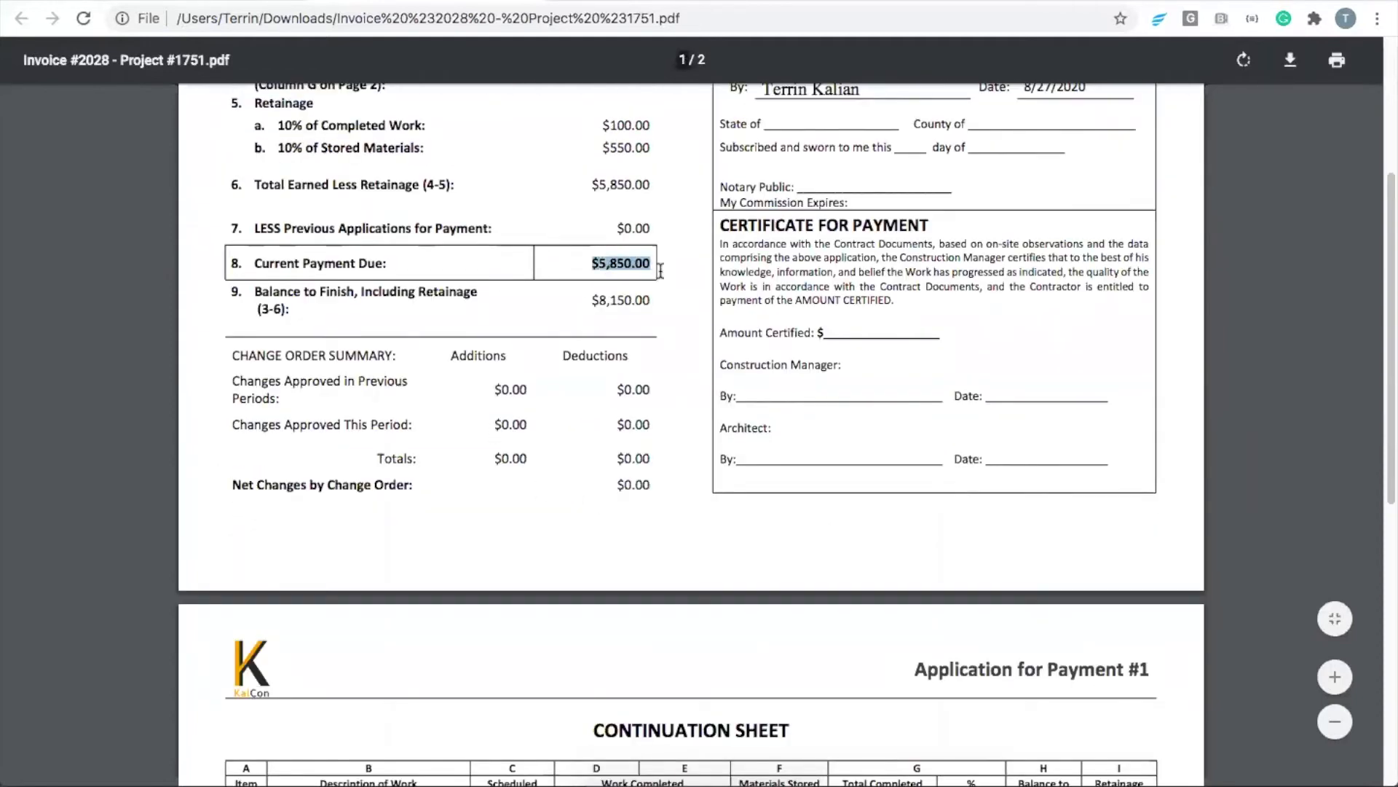
pyautogui.scroll(-3, 631, 356)
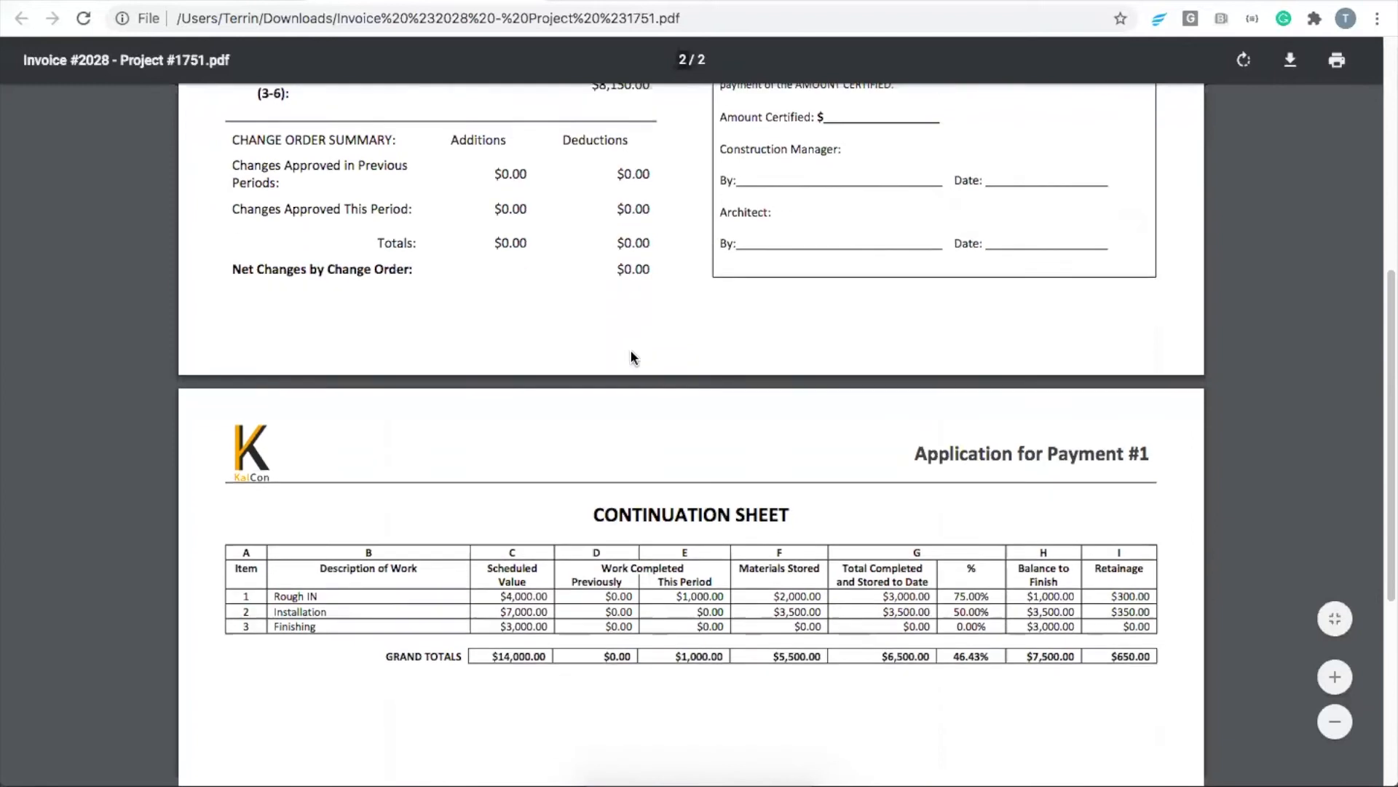
pyautogui.scroll(-2, 631, 357)
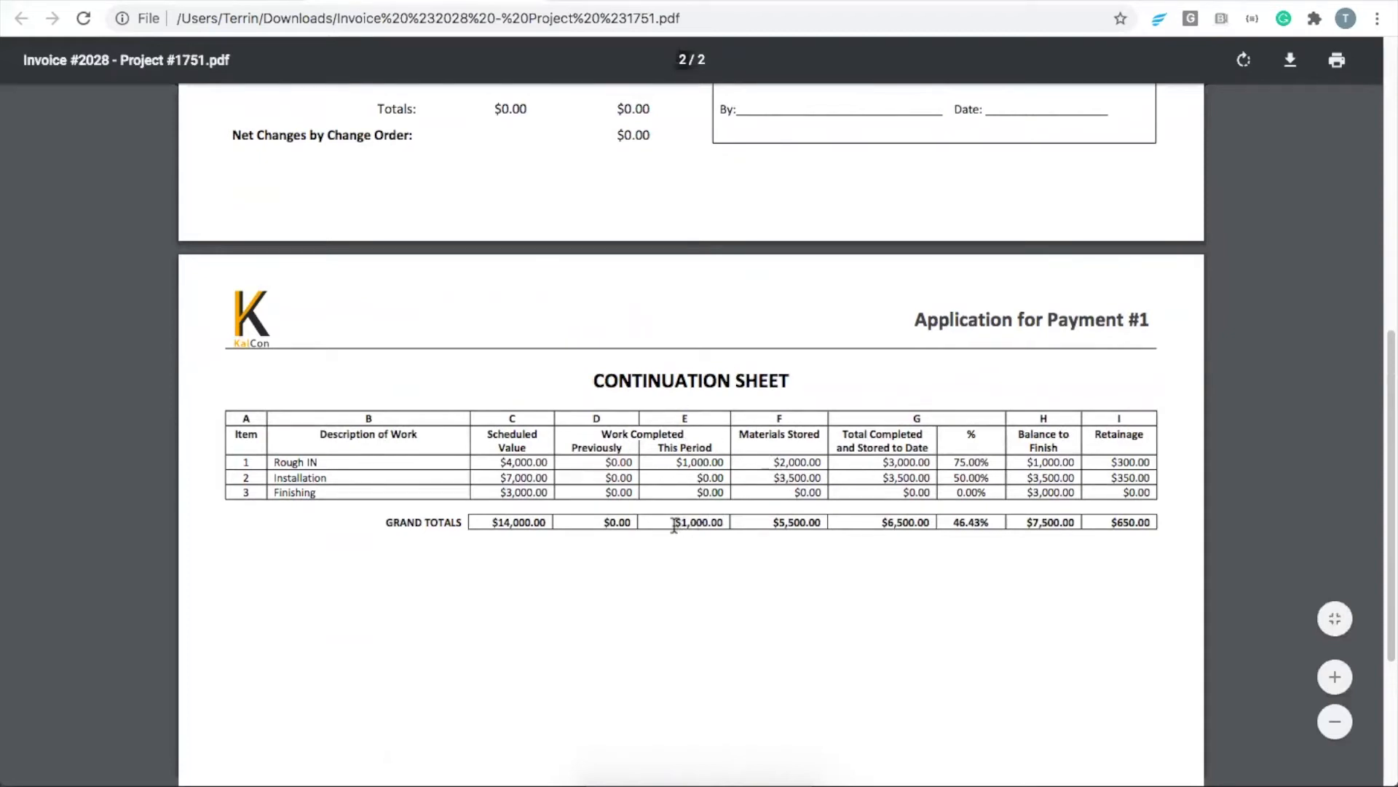
pyautogui.moveTo(677, 520); pyautogui.dragTo(726, 522)
pyautogui.scroll(4, 674, 517)
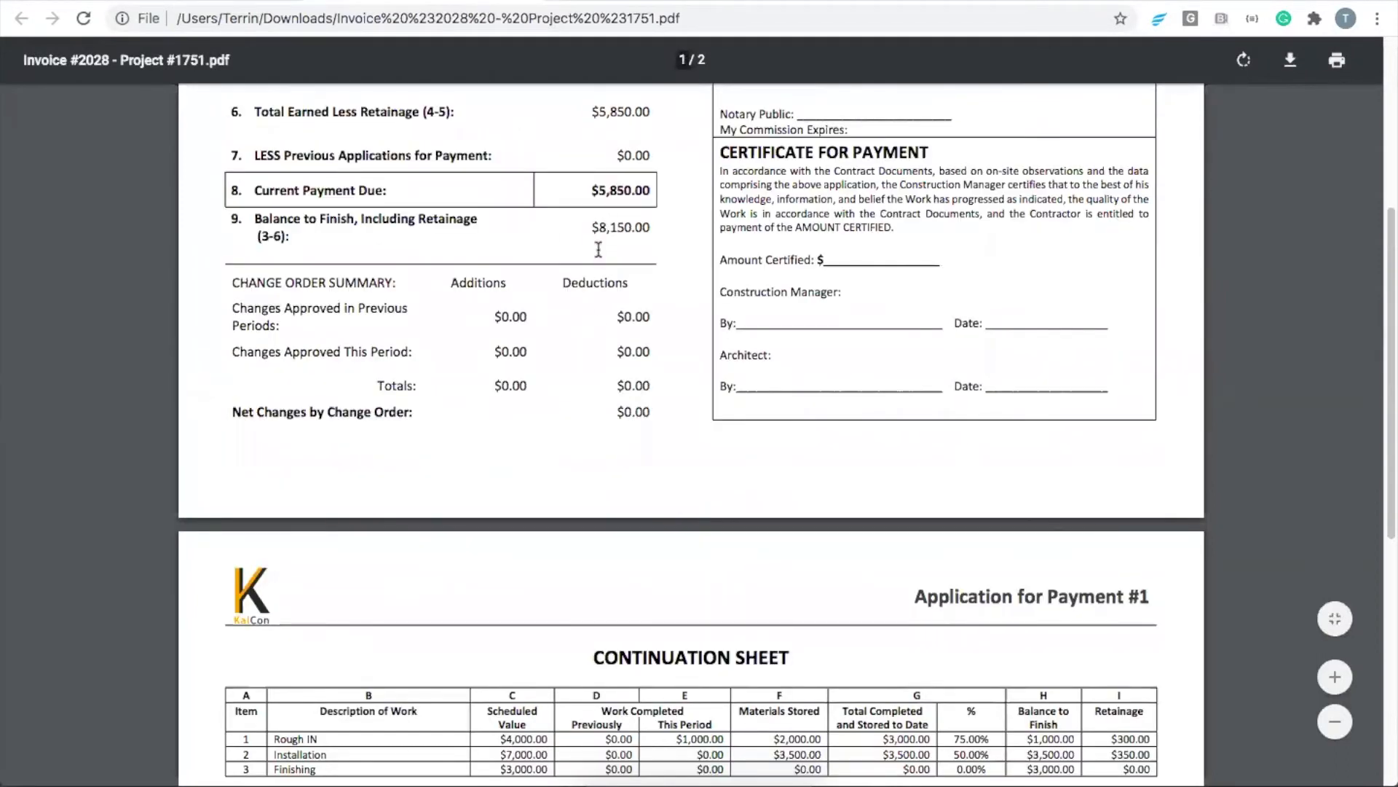
pyautogui.scroll(-5, 598, 249)
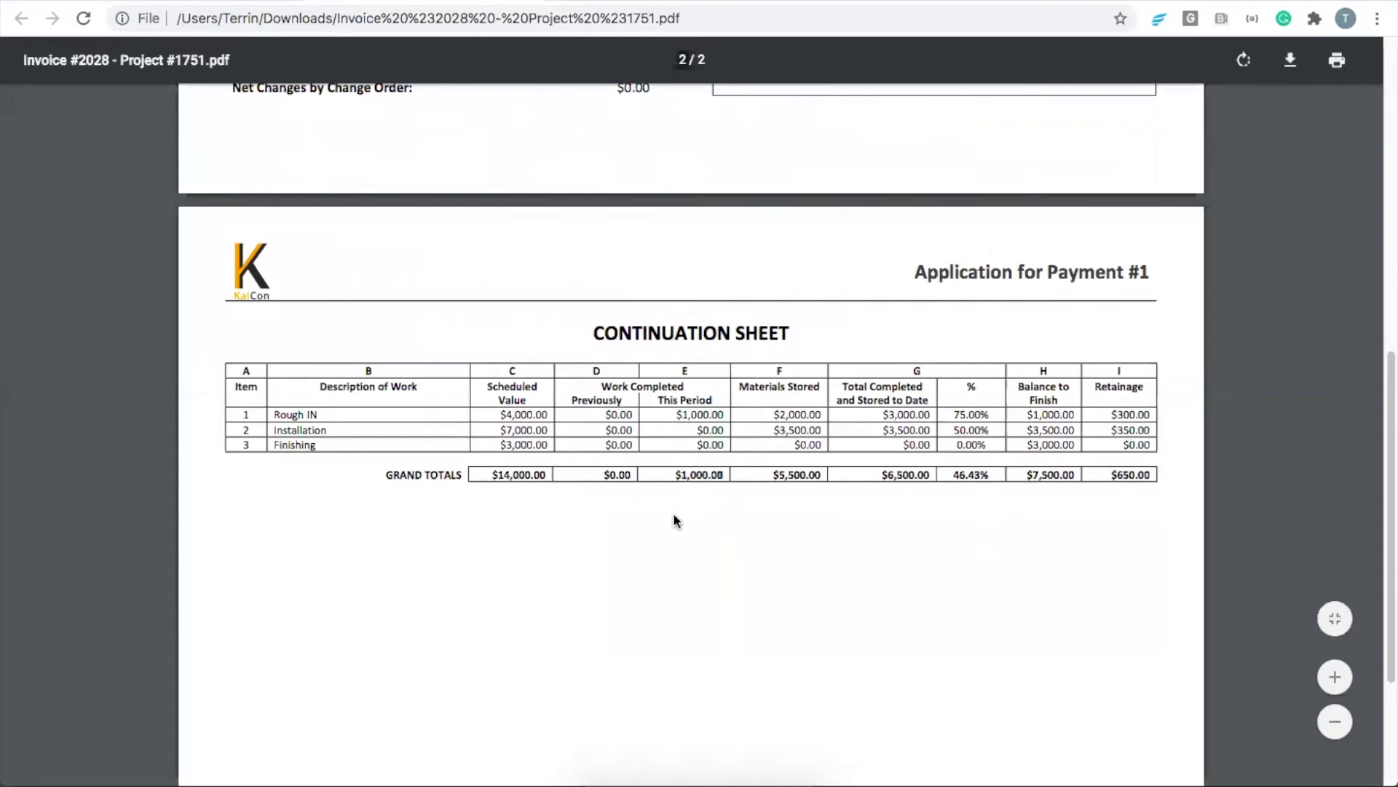
pyautogui.scroll(1, 654, 508)
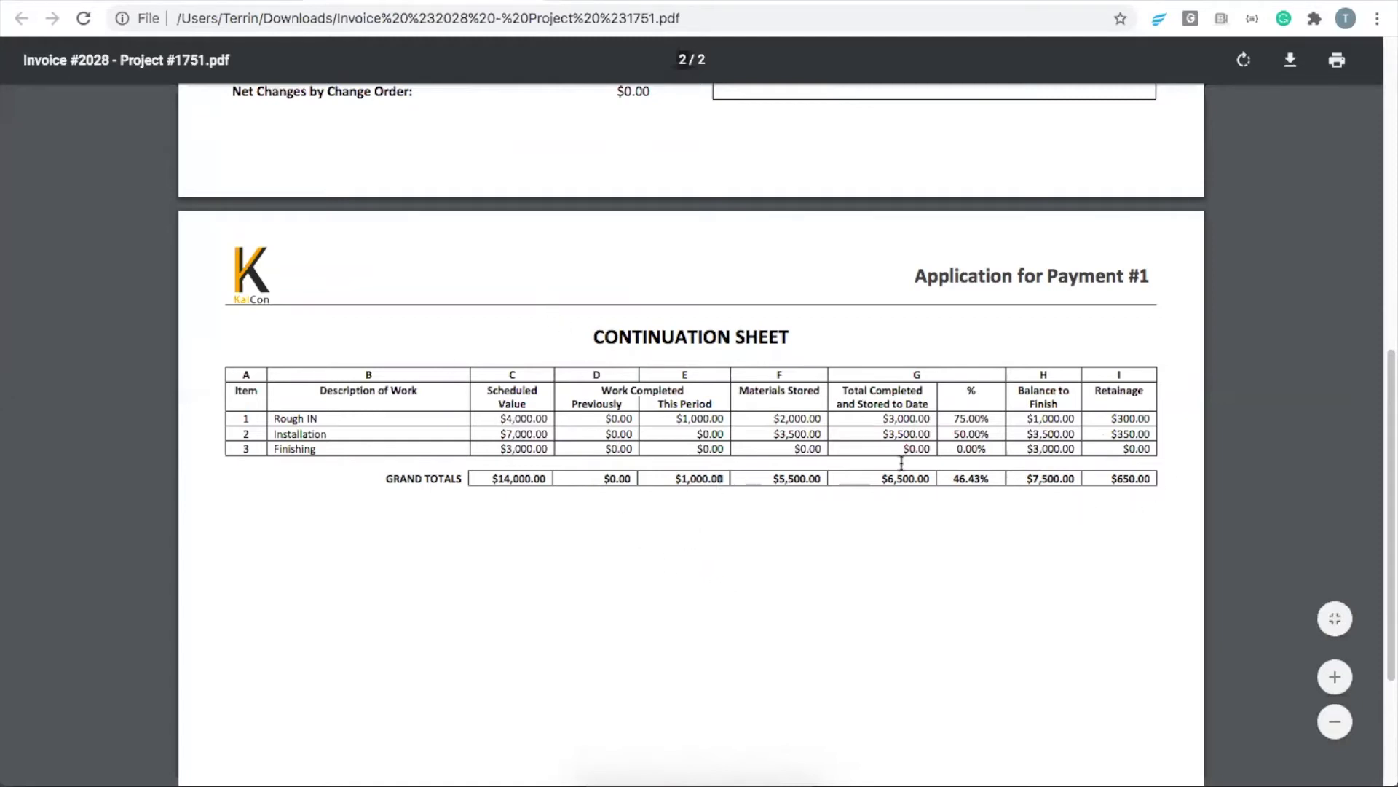
# Return to the invoice in Knowify and close its email form without sending
pyautogui.click(431, 2)
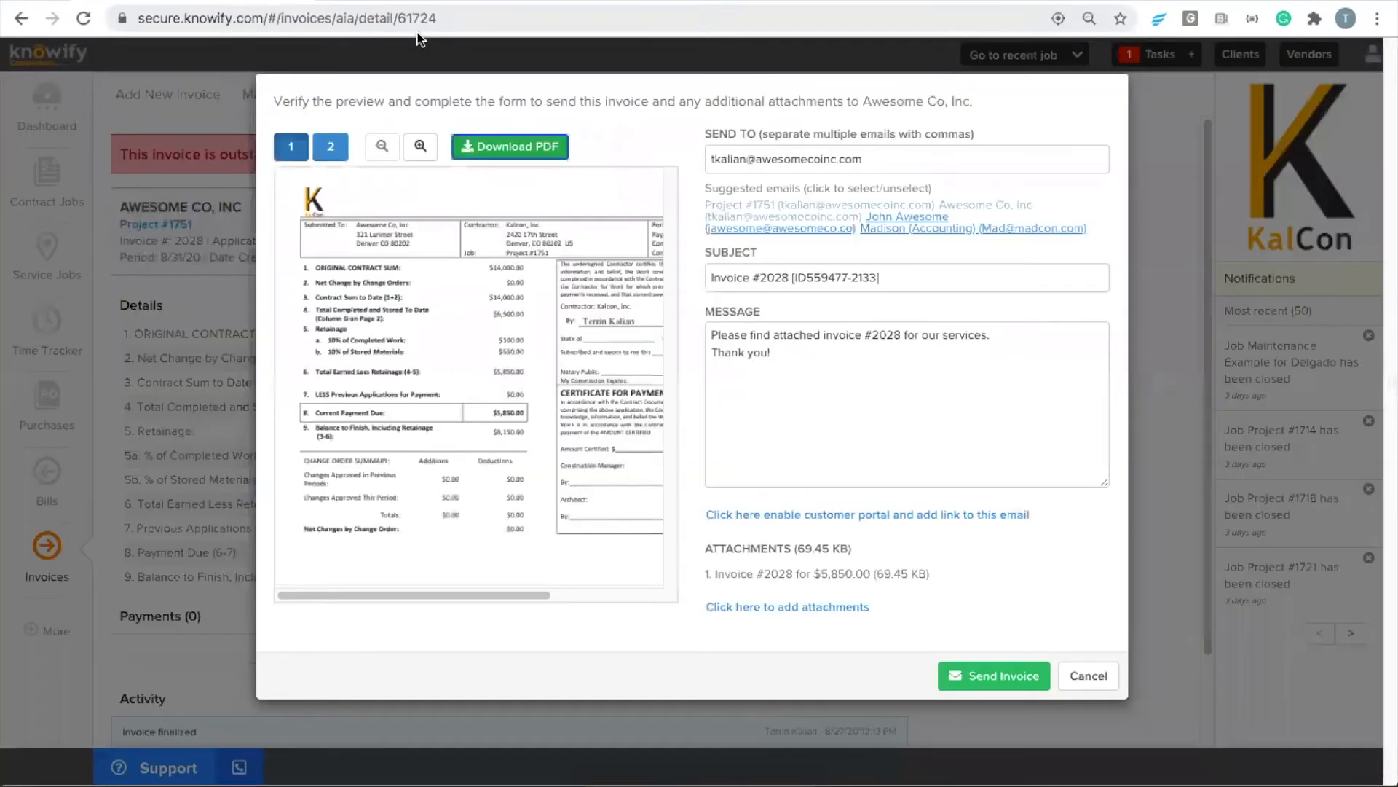
pyautogui.click(1085, 674)
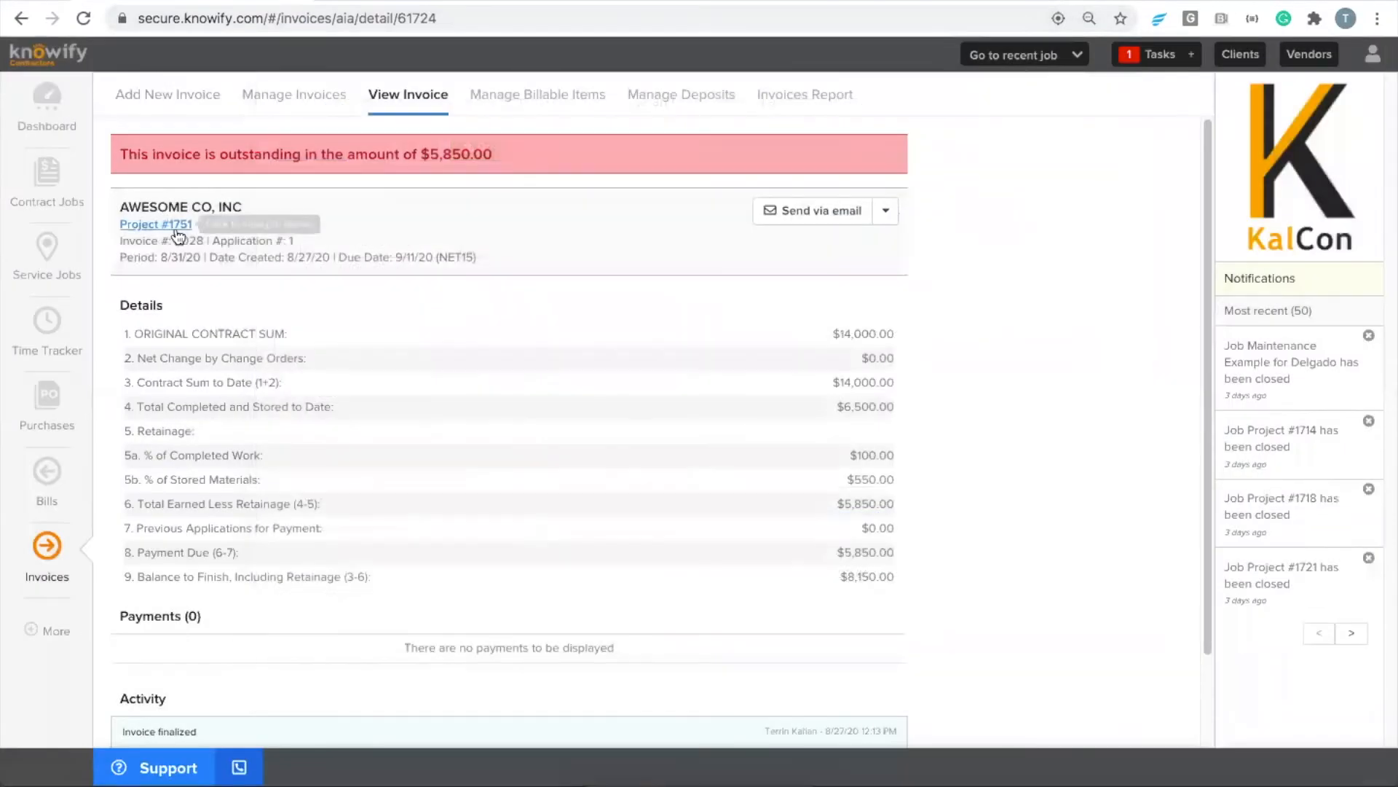
# Open the job's summary from the invoice and examine the billed amount and revenue in its analytics
pyautogui.click(152, 224)
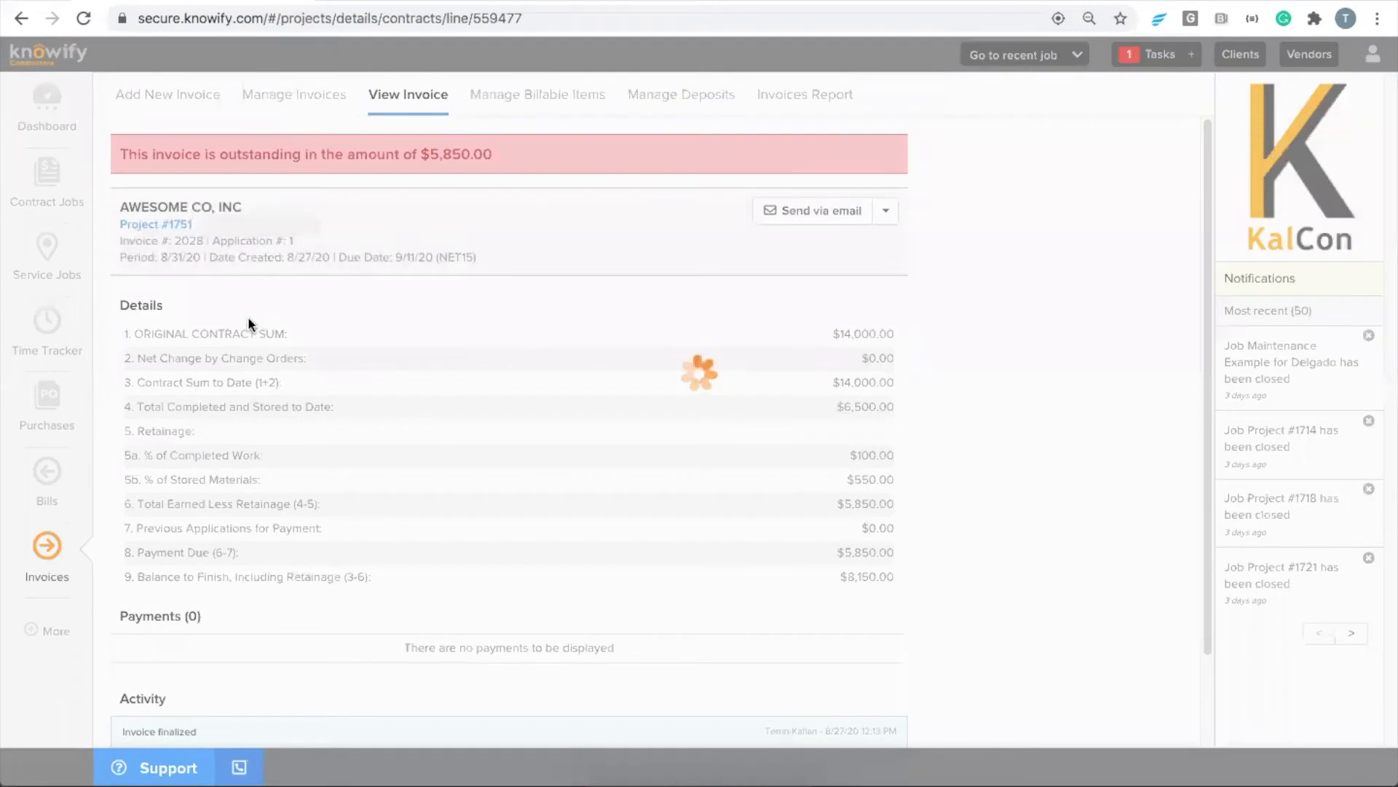
pyautogui.click(84, 151)
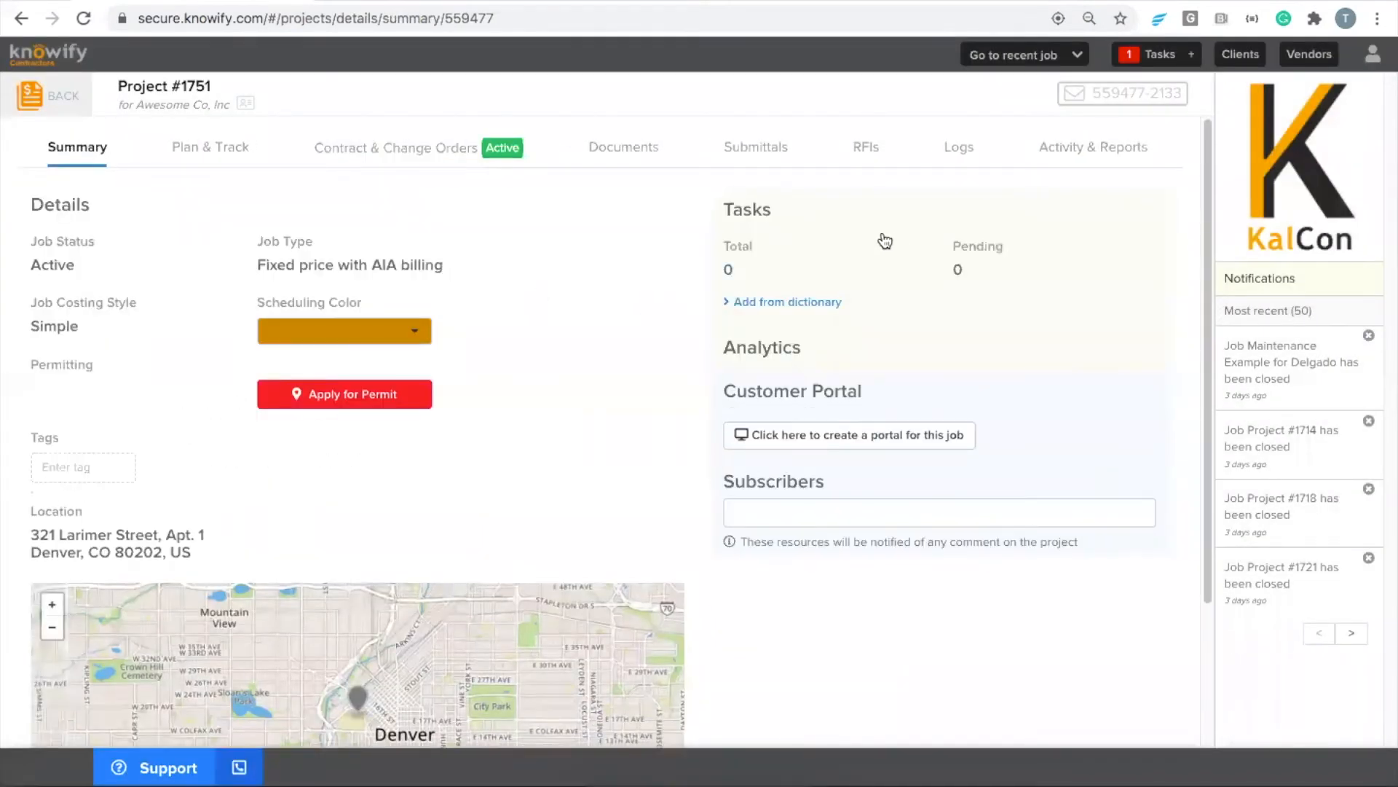
pyautogui.scroll(-2, 950, 402)
pyautogui.moveTo(947, 418); pyautogui.dragTo(985, 420)
pyautogui.moveTo(731, 381); pyautogui.dragTo(795, 379)
pyautogui.click(792, 379)
# Examine the retained amount in the job's analytics and relate it to the revenue
pyautogui.moveTo(758, 520)
pyautogui.mouseDown()
pyautogui.moveTo(792, 525)
pyautogui.moveTo(758, 510)
pyautogui.mouseUp()
pyautogui.click(791, 526)
pyautogui.click(793, 519)
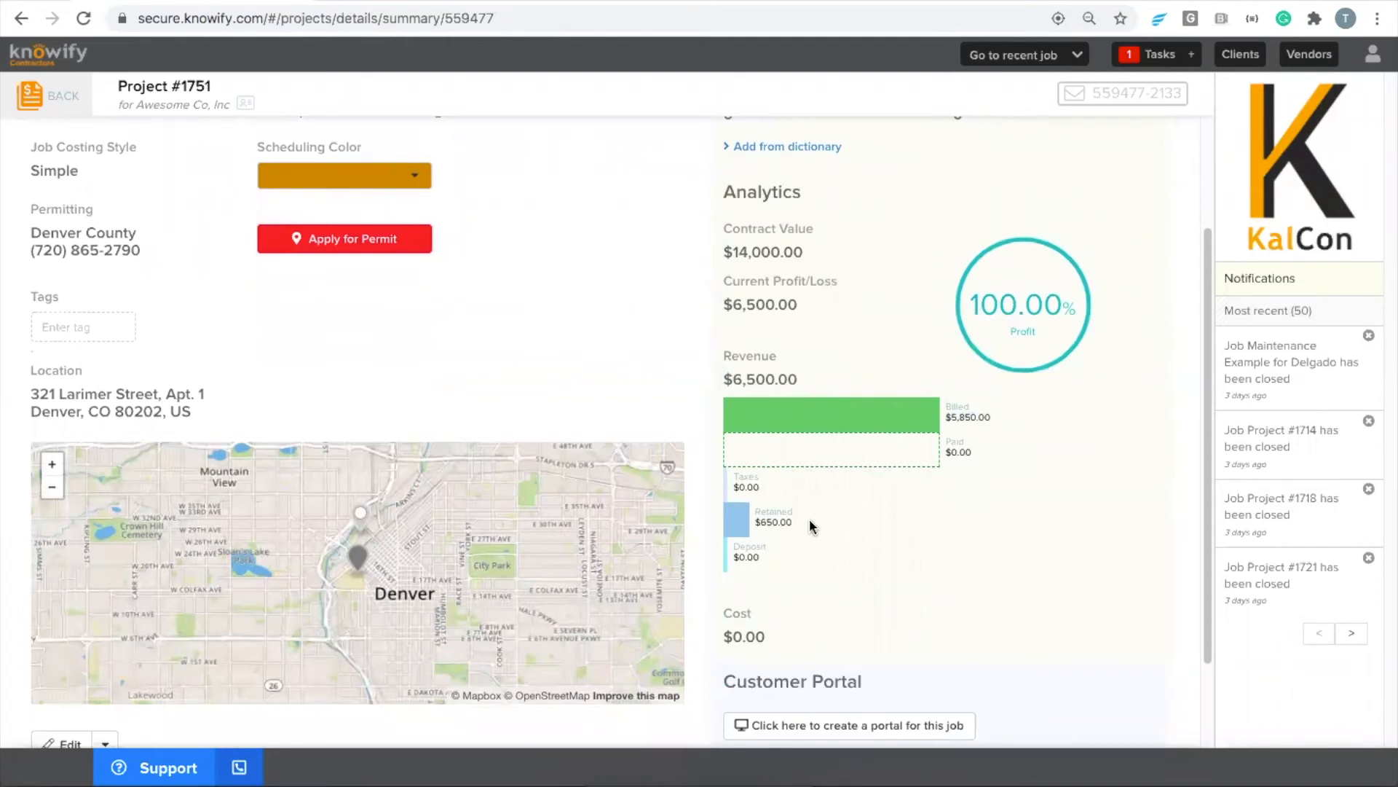
pyautogui.moveTo(807, 518)
pyautogui.mouseDown()
pyautogui.moveTo(761, 526)
pyautogui.moveTo(793, 527)
pyautogui.mouseUp()
pyautogui.doubleClick(747, 381)
pyautogui.click(808, 384)
# Open the job's invoice from its activity list, delete it and return to the job's contract
pyautogui.scroll(3, 656, 418)
pyautogui.click(1067, 150)
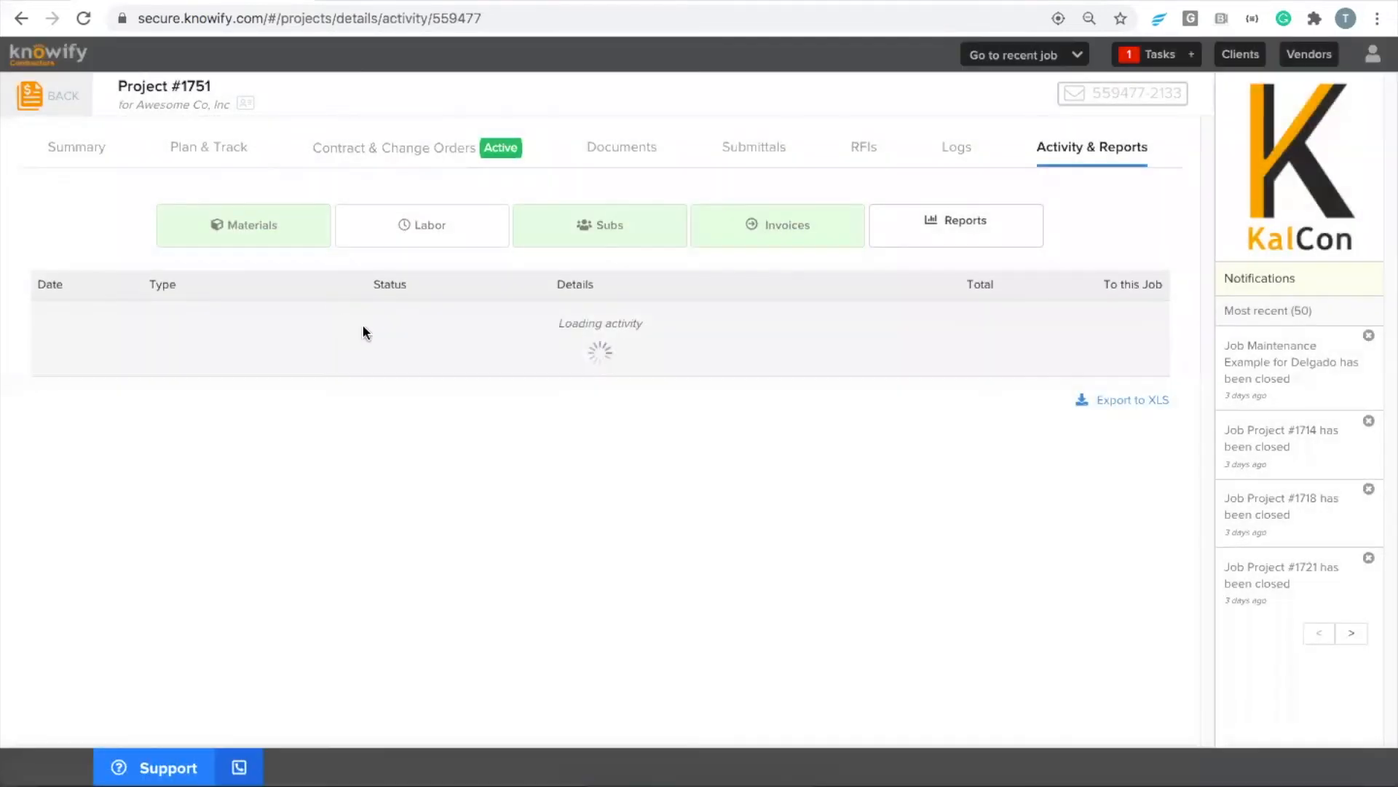
pyautogui.click(357, 325)
pyautogui.click(886, 211)
pyautogui.click(789, 357)
pyautogui.click(787, 188)
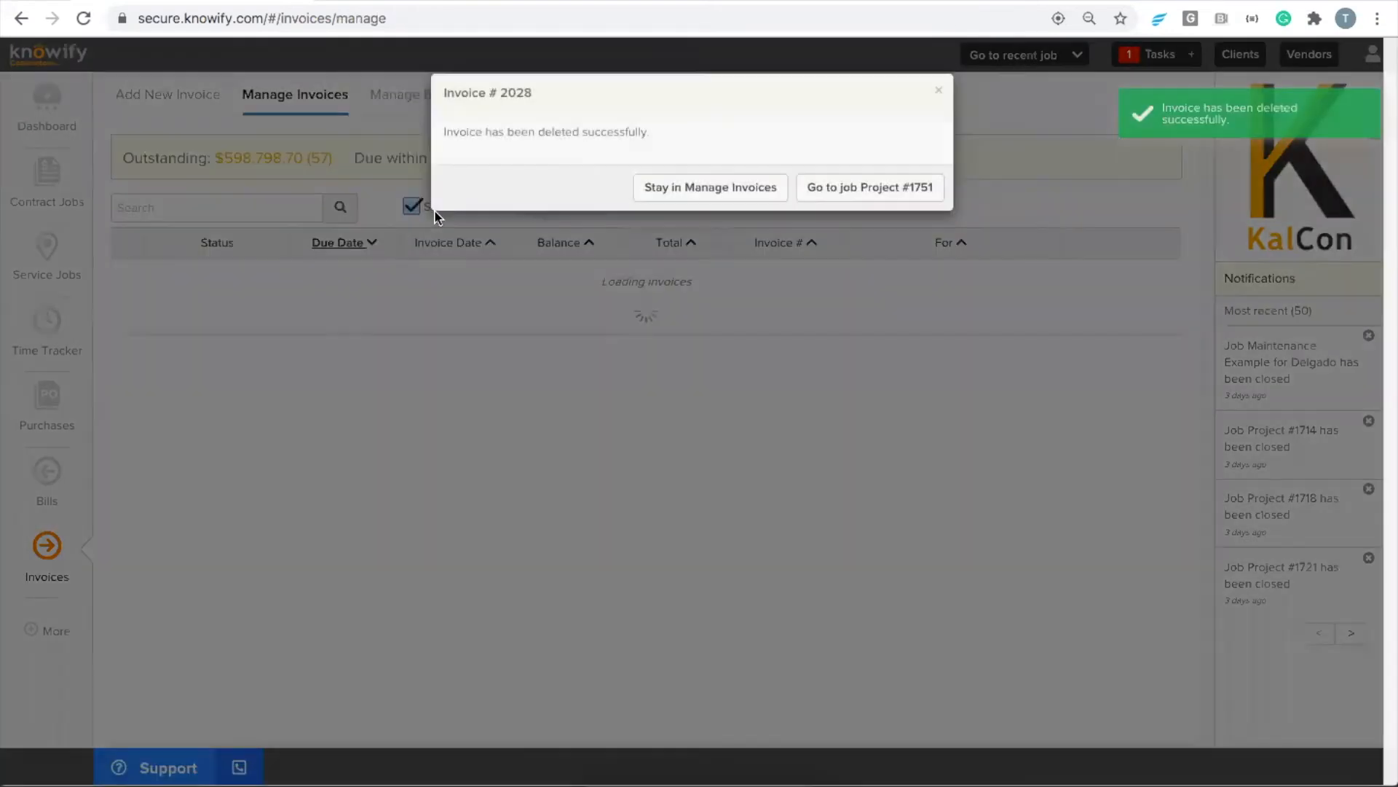
pyautogui.click(844, 189)
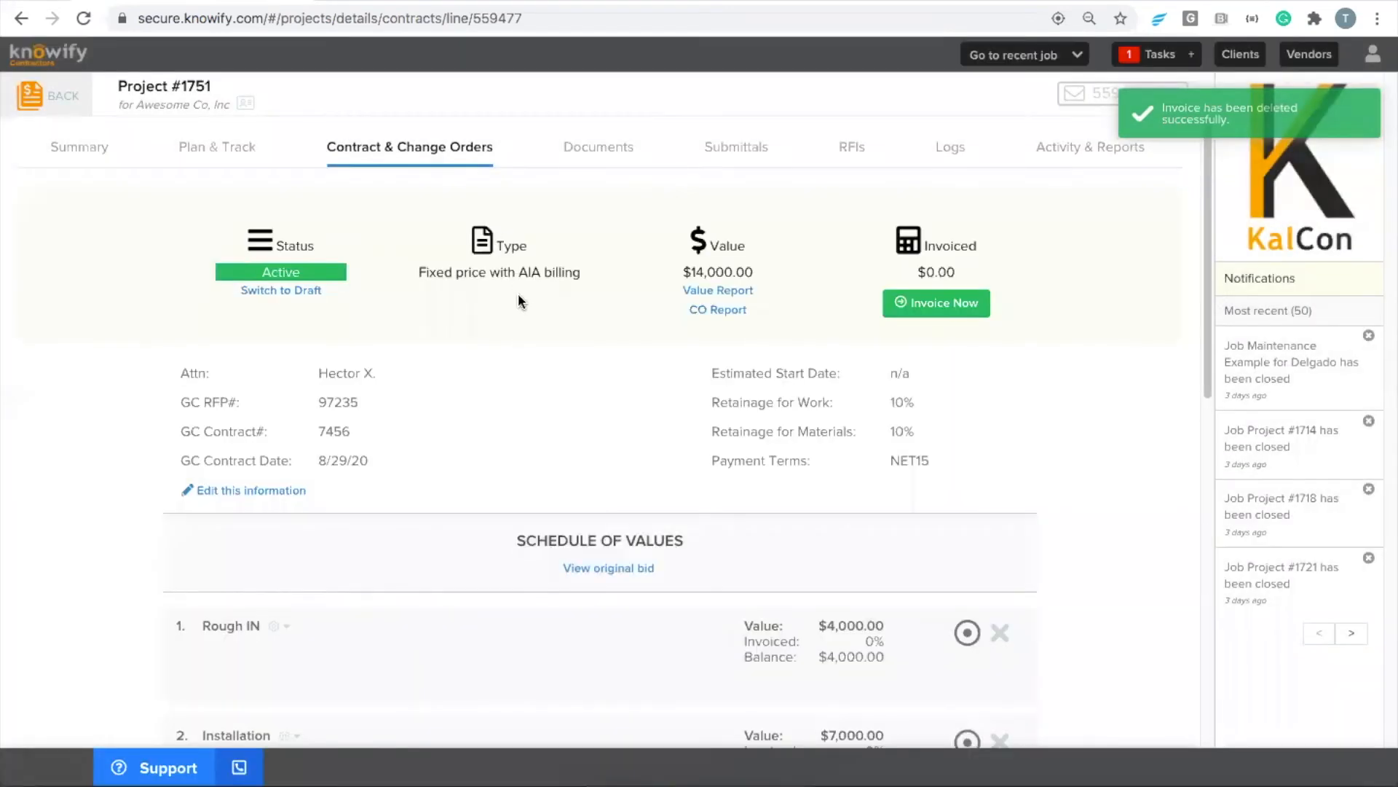
# Open the schedule of values for editing and merge the Installation line into Rough IN
pyautogui.scroll(-5, 514, 302)
pyautogui.scroll(-2, 338, 431)
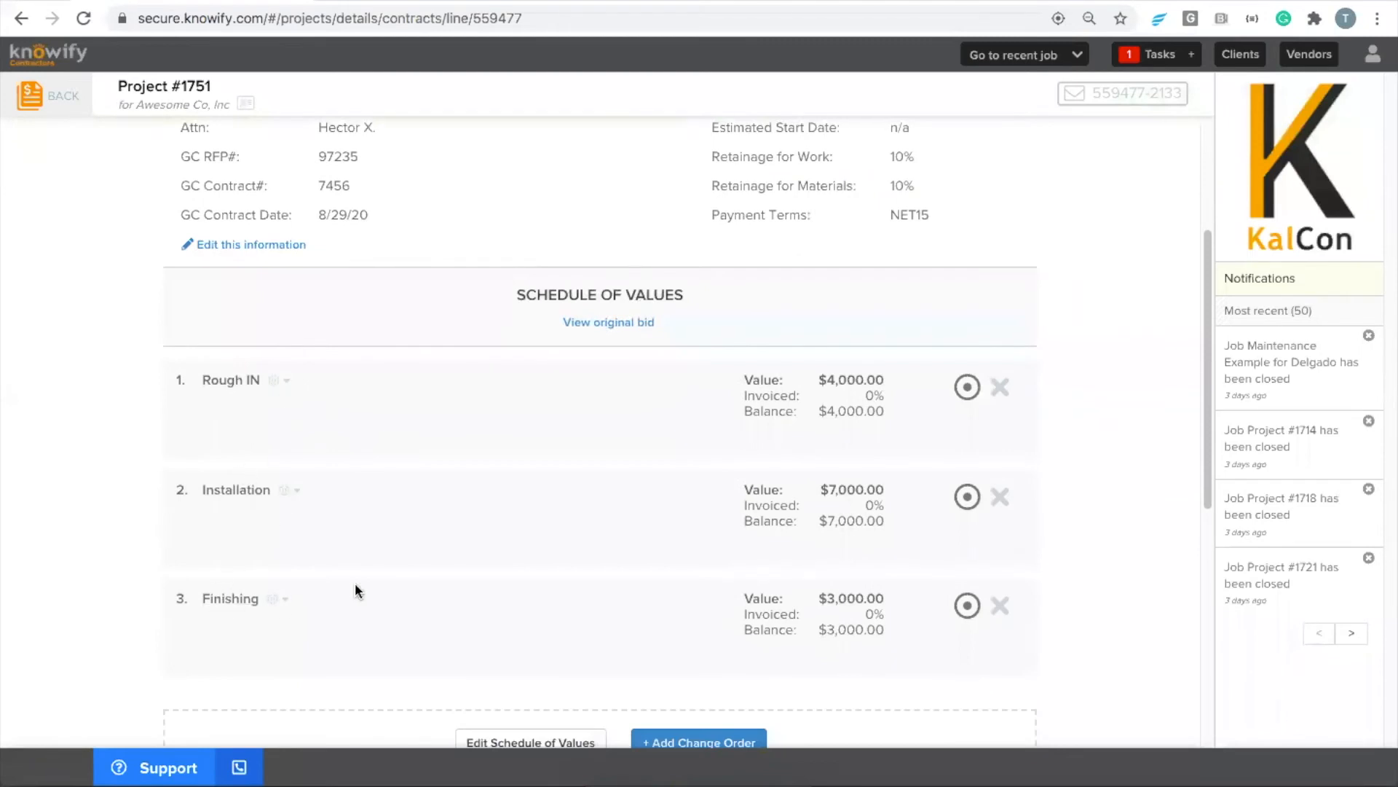
pyautogui.scroll(-1, 354, 583)
pyautogui.scroll(-2, 358, 562)
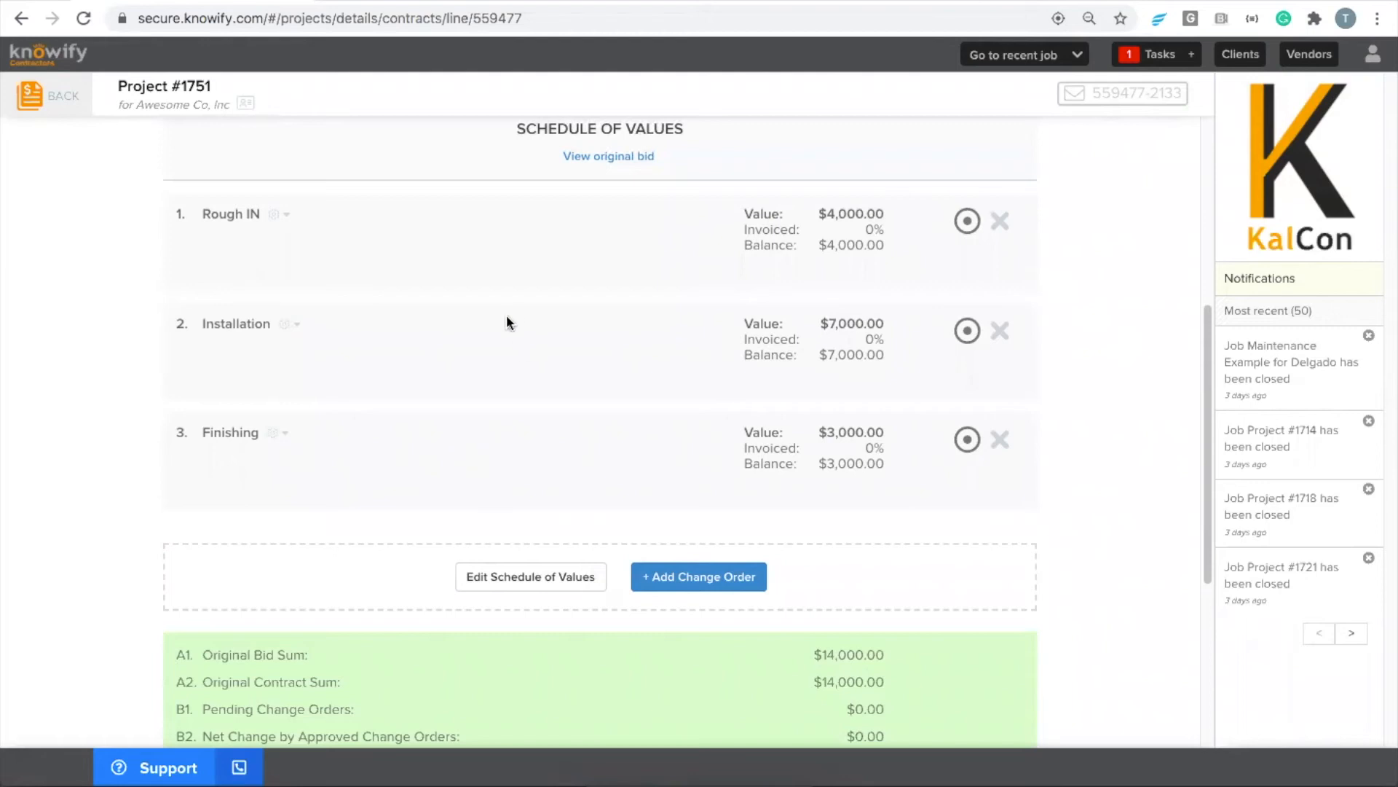
pyautogui.click(546, 579)
pyautogui.moveTo(967, 301); pyautogui.dragTo(770, 254)
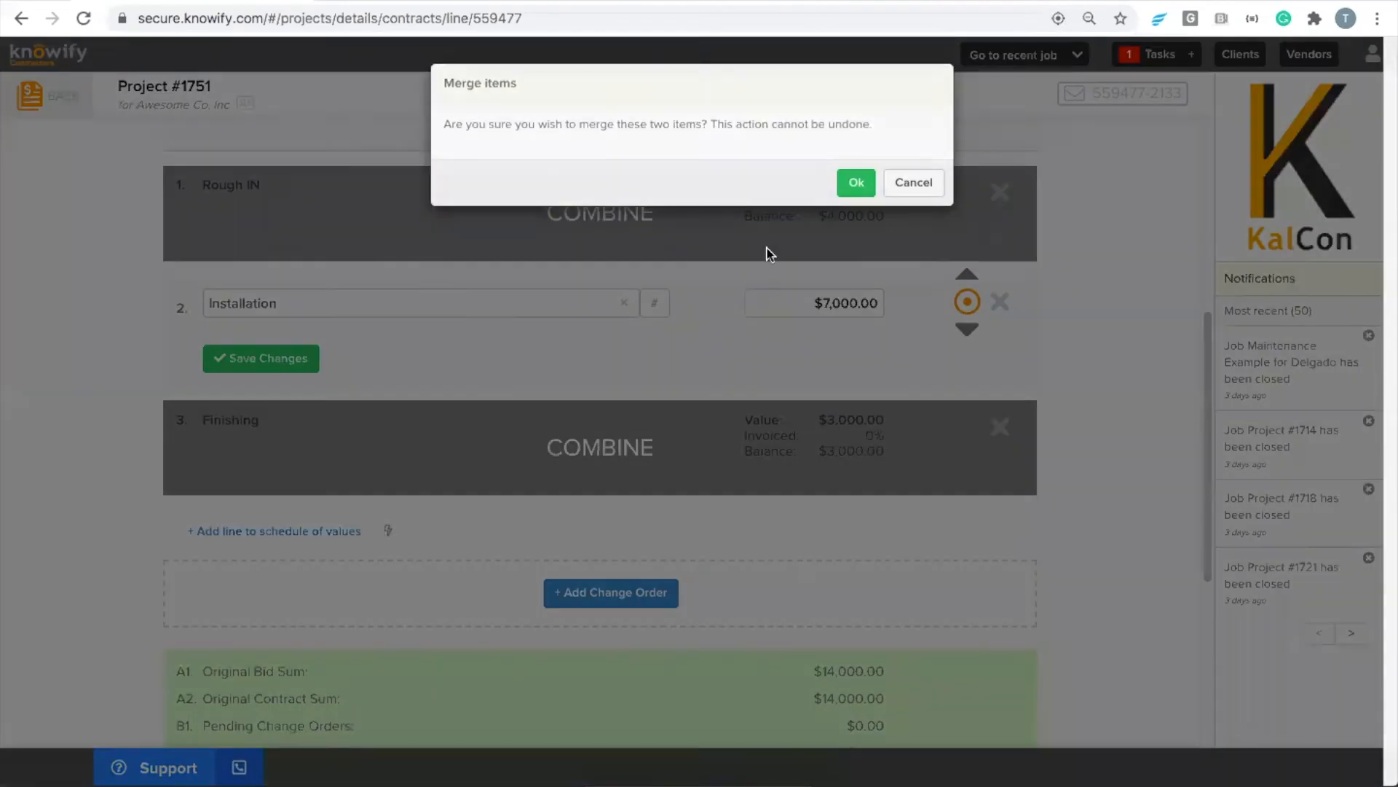
pyautogui.click(857, 182)
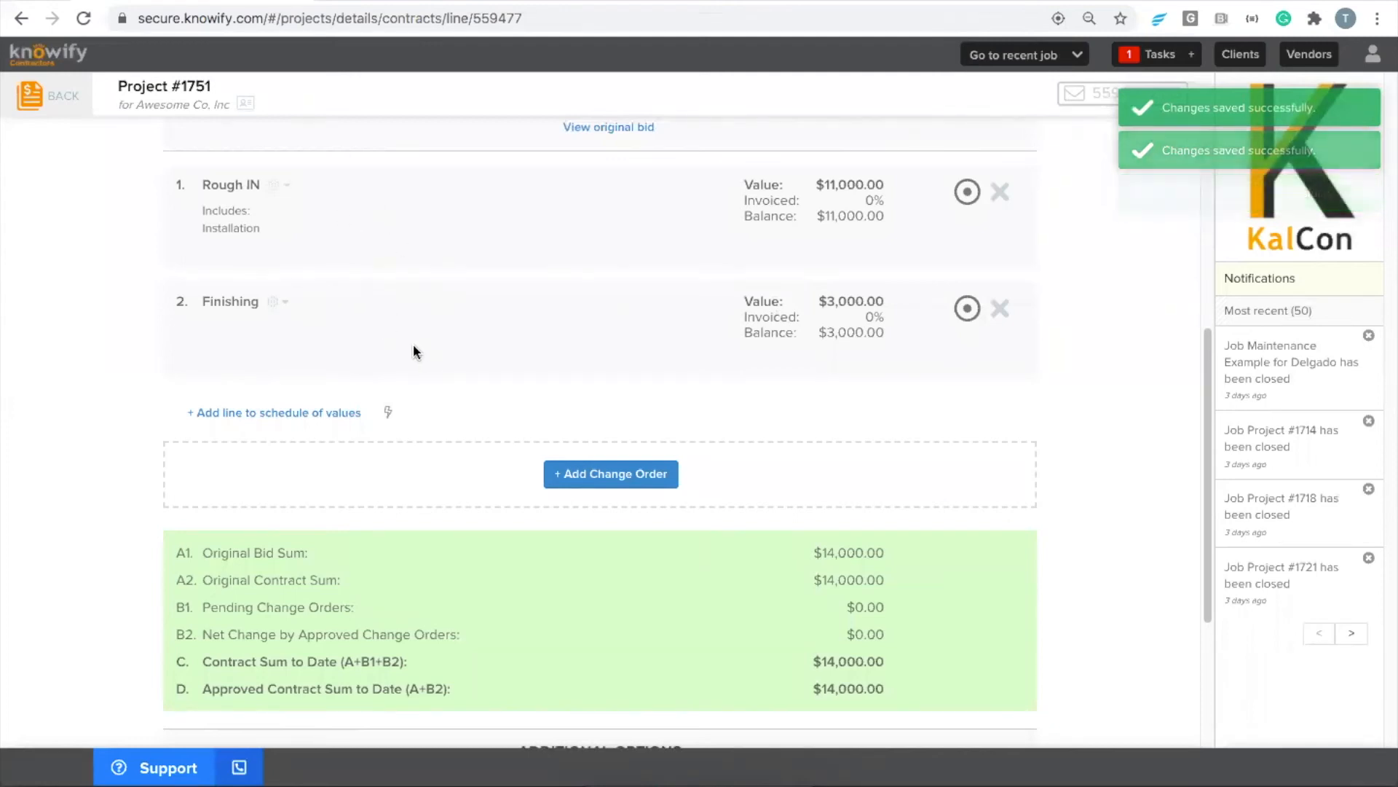
# Add a blank line to the schedule of values and move it above Finishing
pyautogui.click(299, 421)
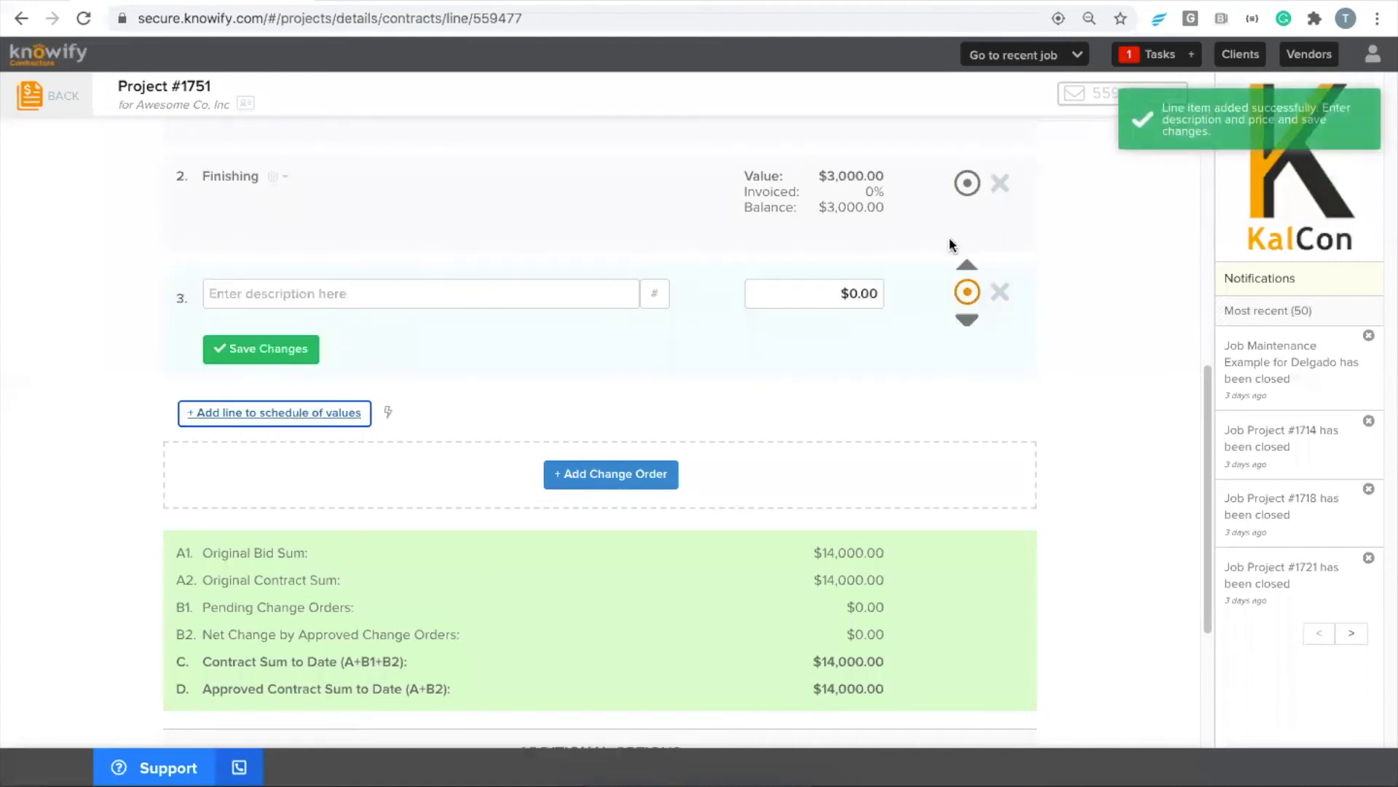
pyautogui.click(967, 265)
pyautogui.scroll(2, 619, 379)
pyautogui.click(412, 461)
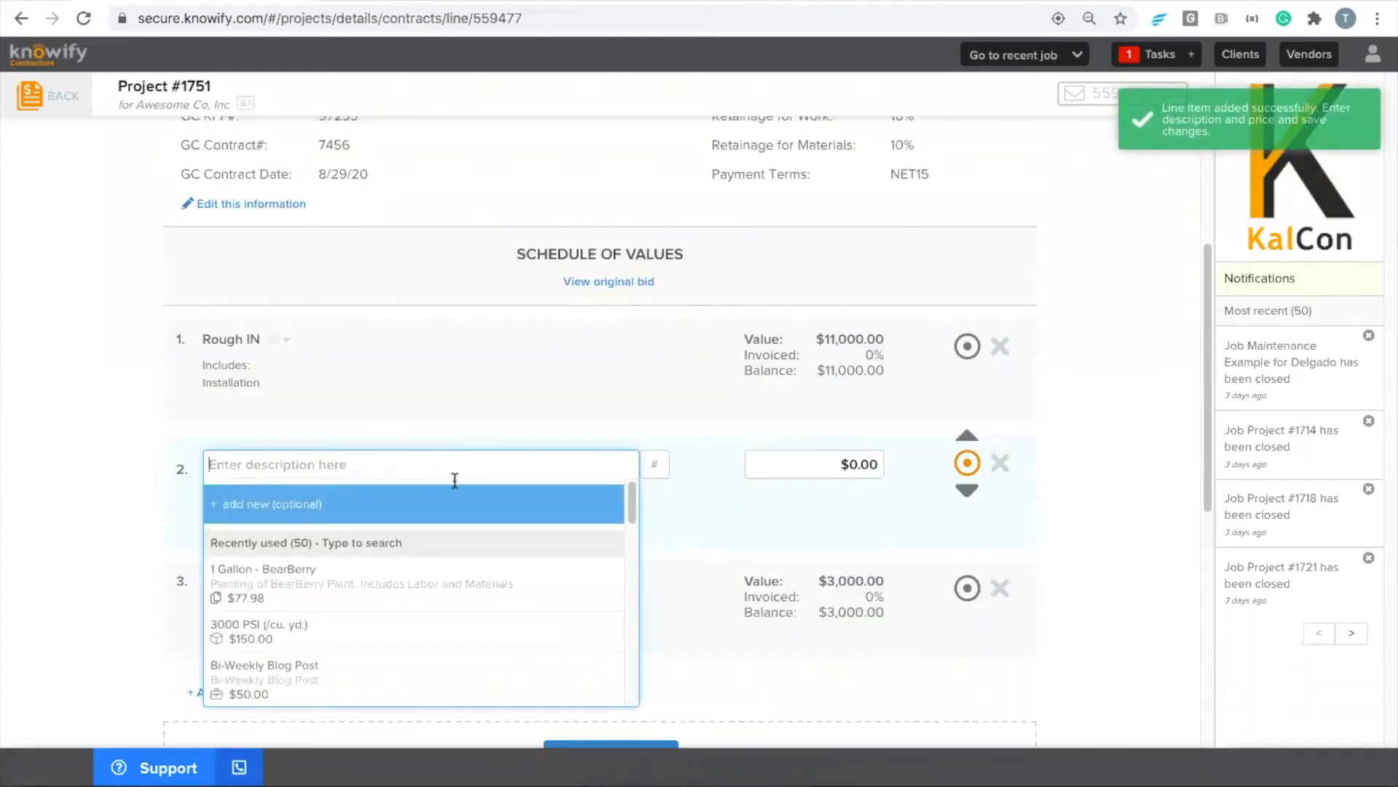
# Rename the Rough IN line "Rough In - Downstairs", set its value to $2,000 and save it
pyautogui.click(967, 347)
pyautogui.click(342, 356)
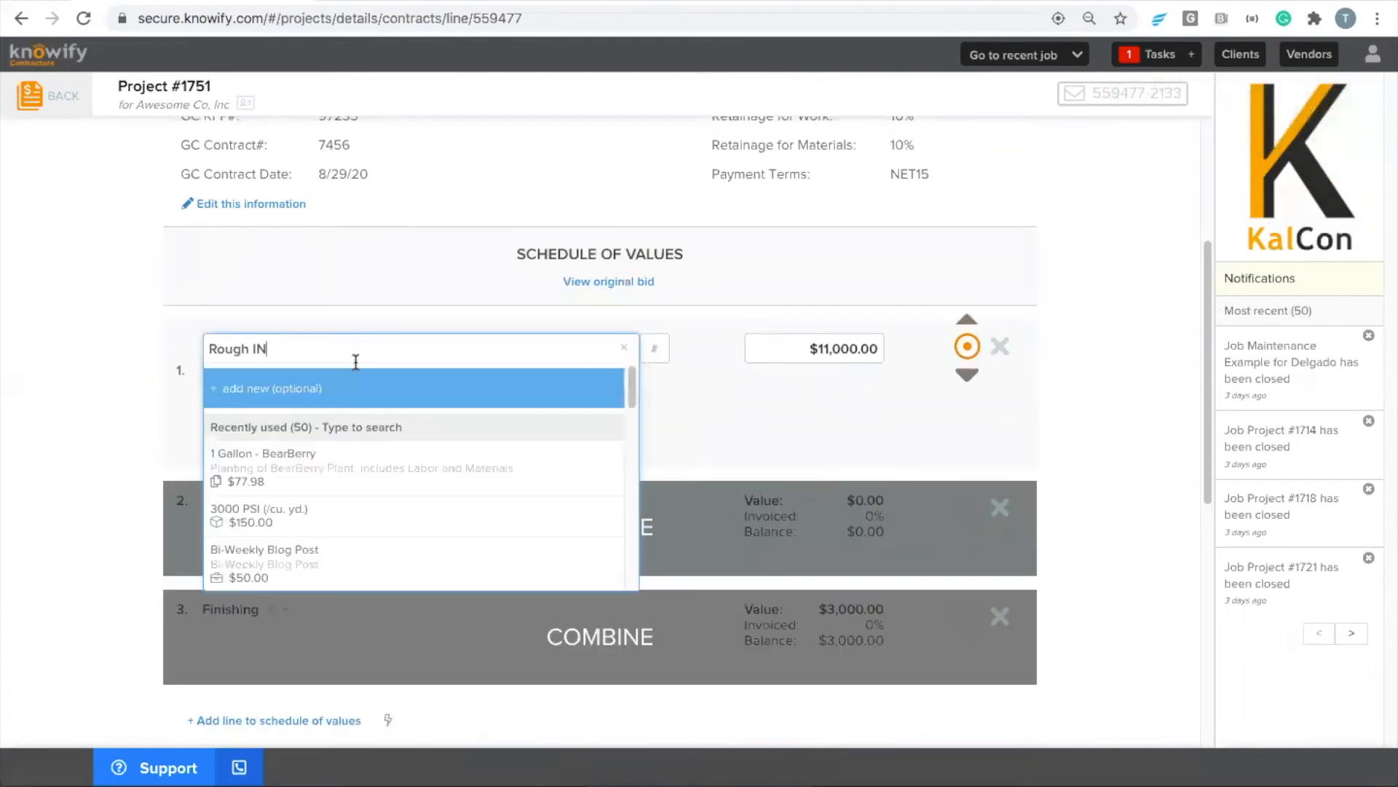
pyautogui.write('n - Downsta')
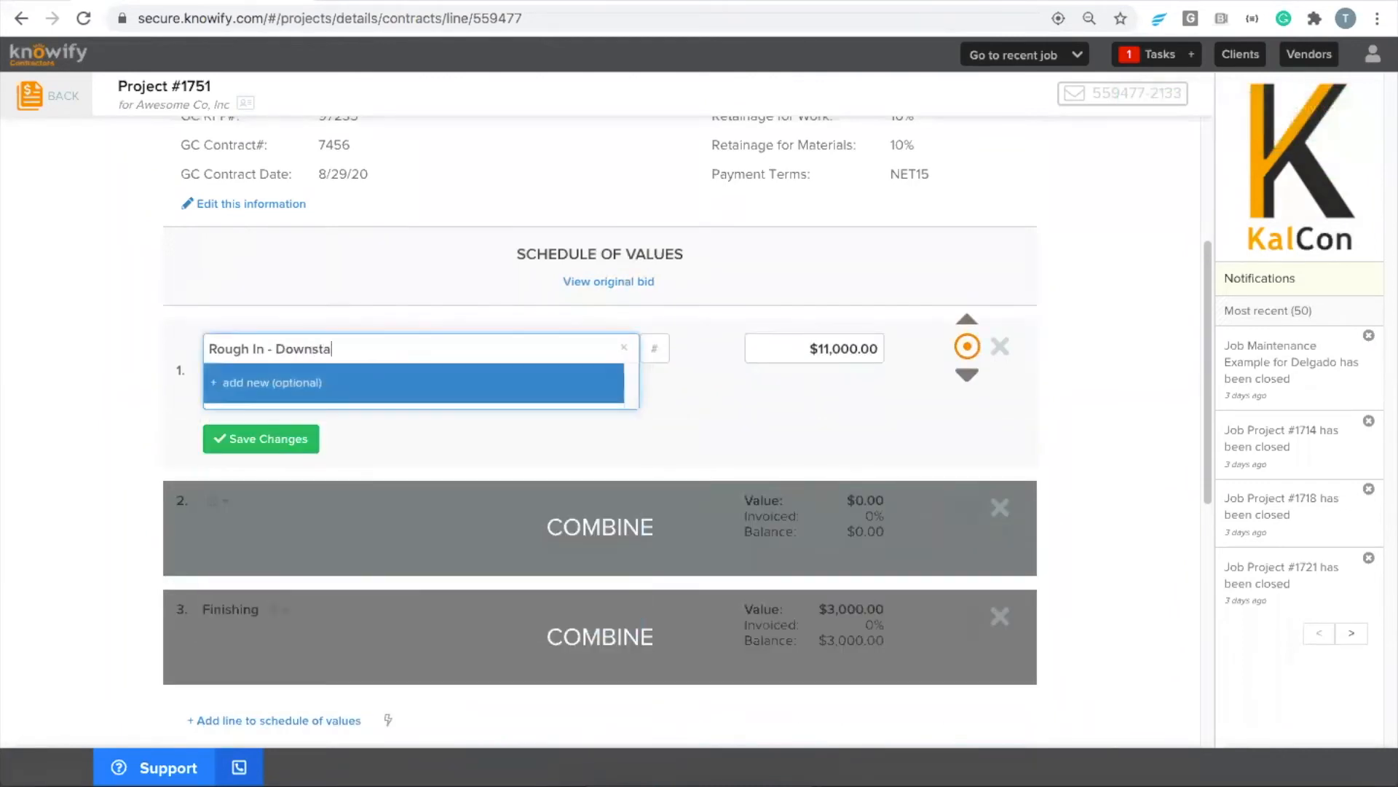
pyautogui.press('Tab')
pyautogui.write('2,000')
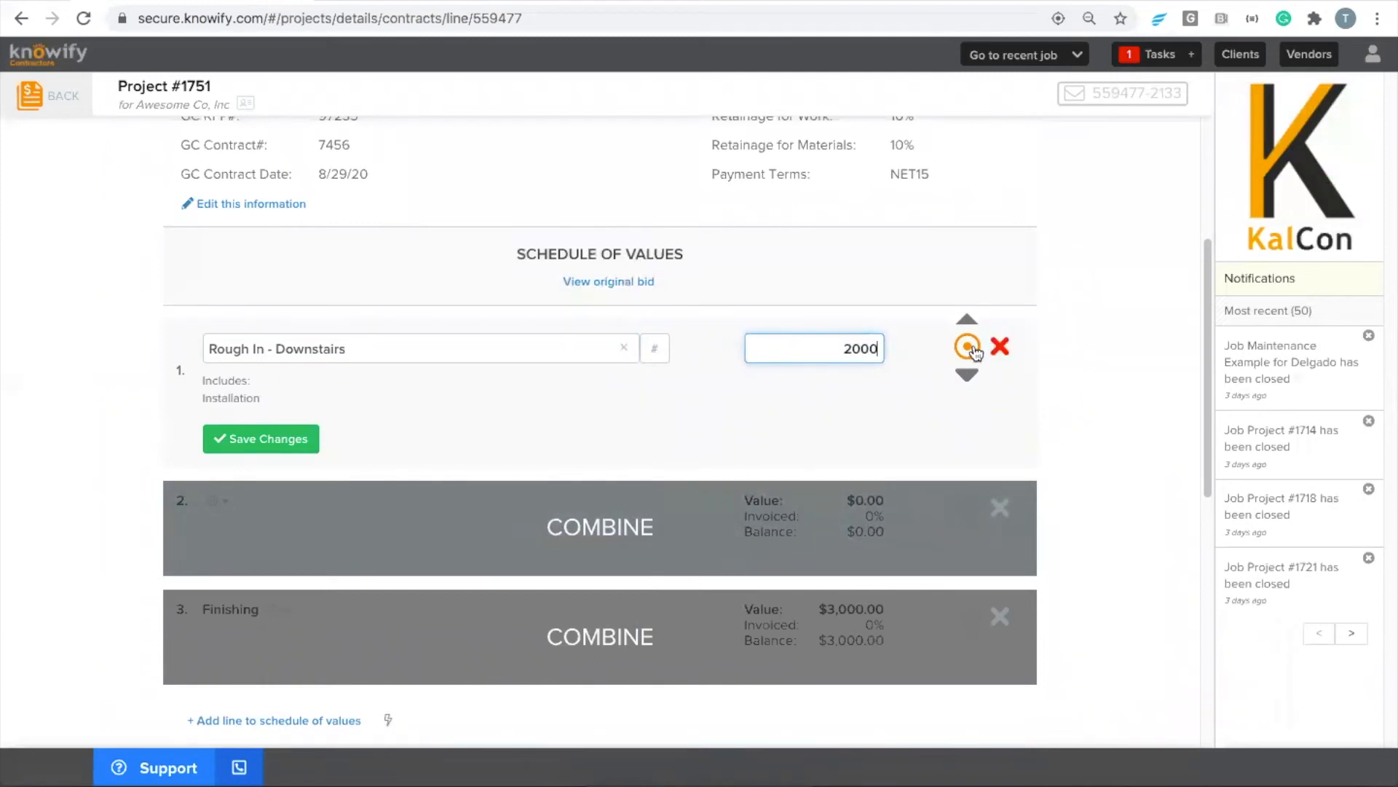
pyautogui.click(967, 348)
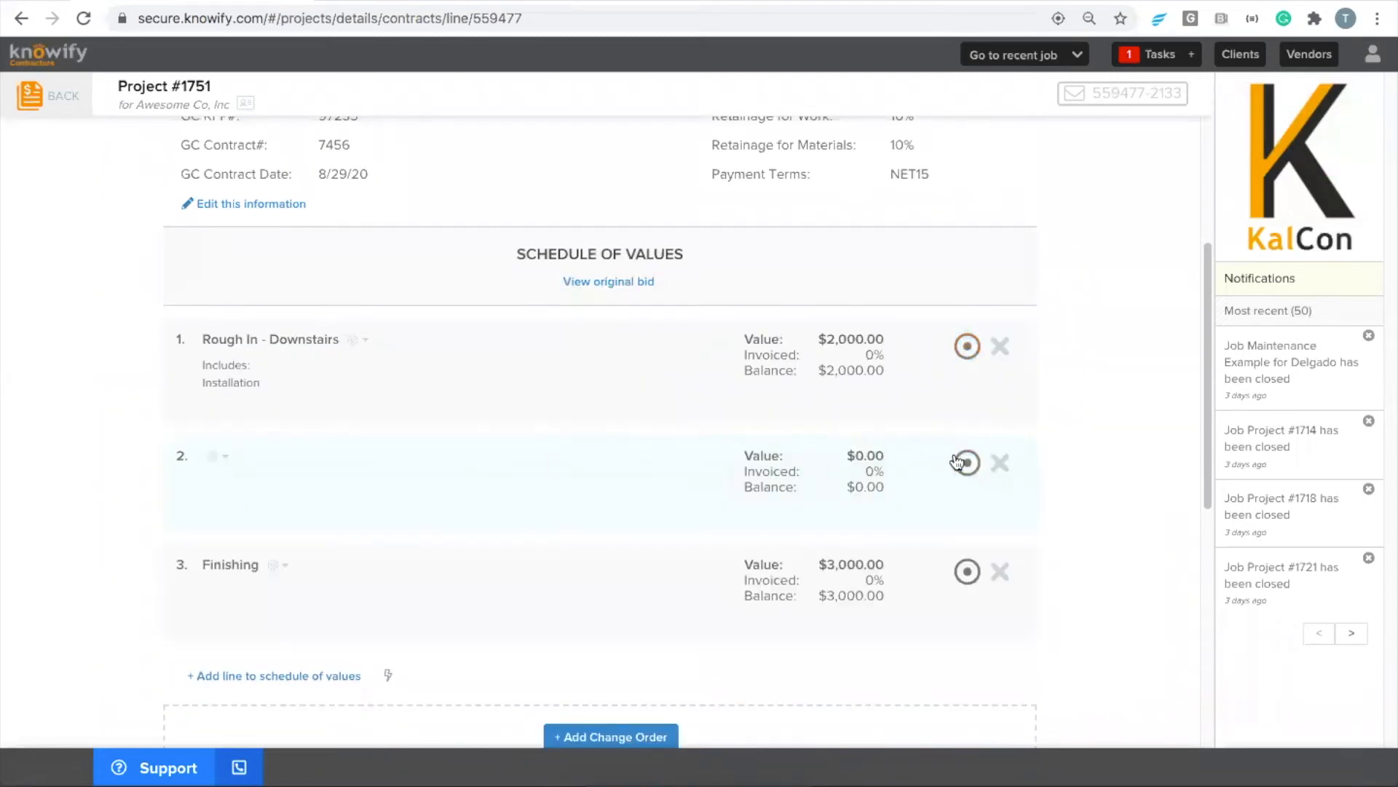
# Delete the blank second line from the schedule of values
pyautogui.click(960, 463)
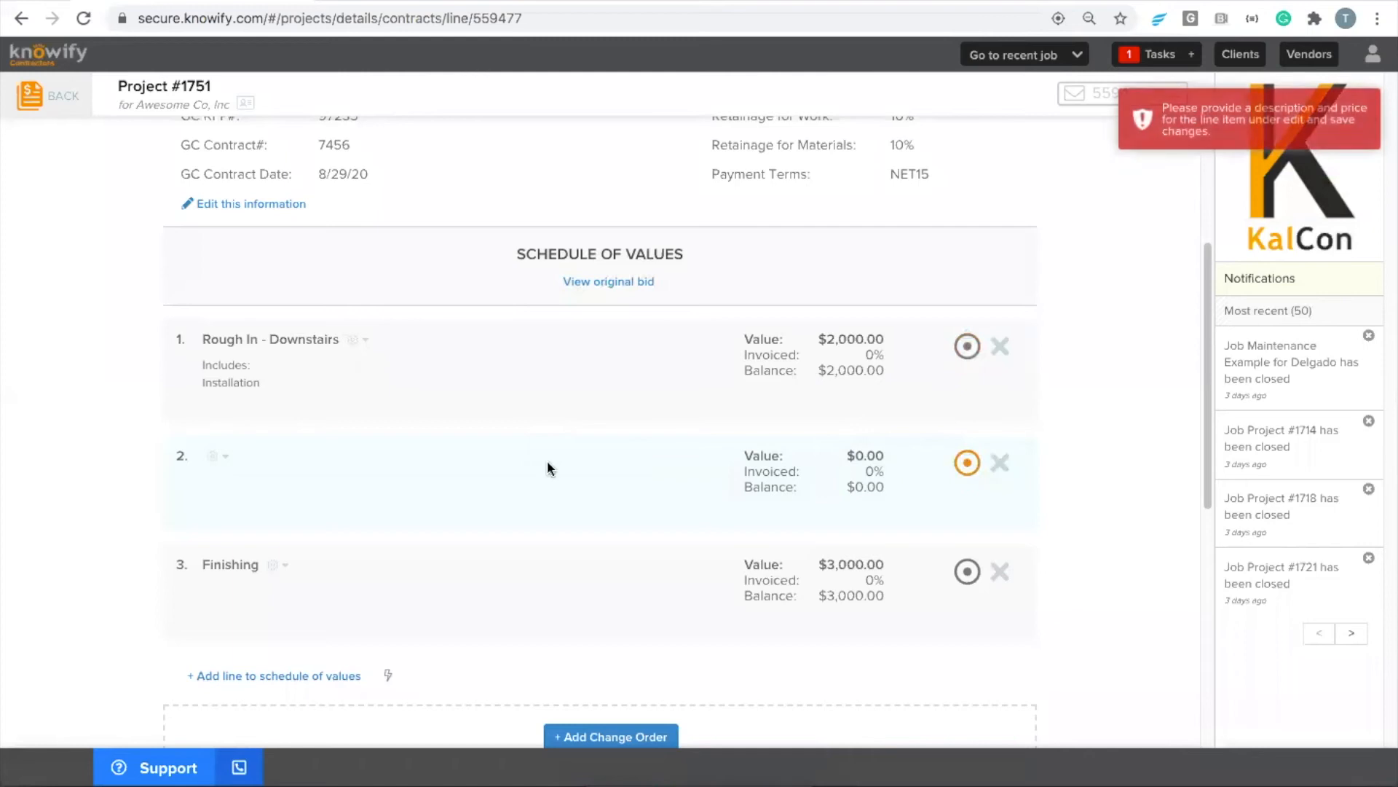
pyautogui.click(1001, 463)
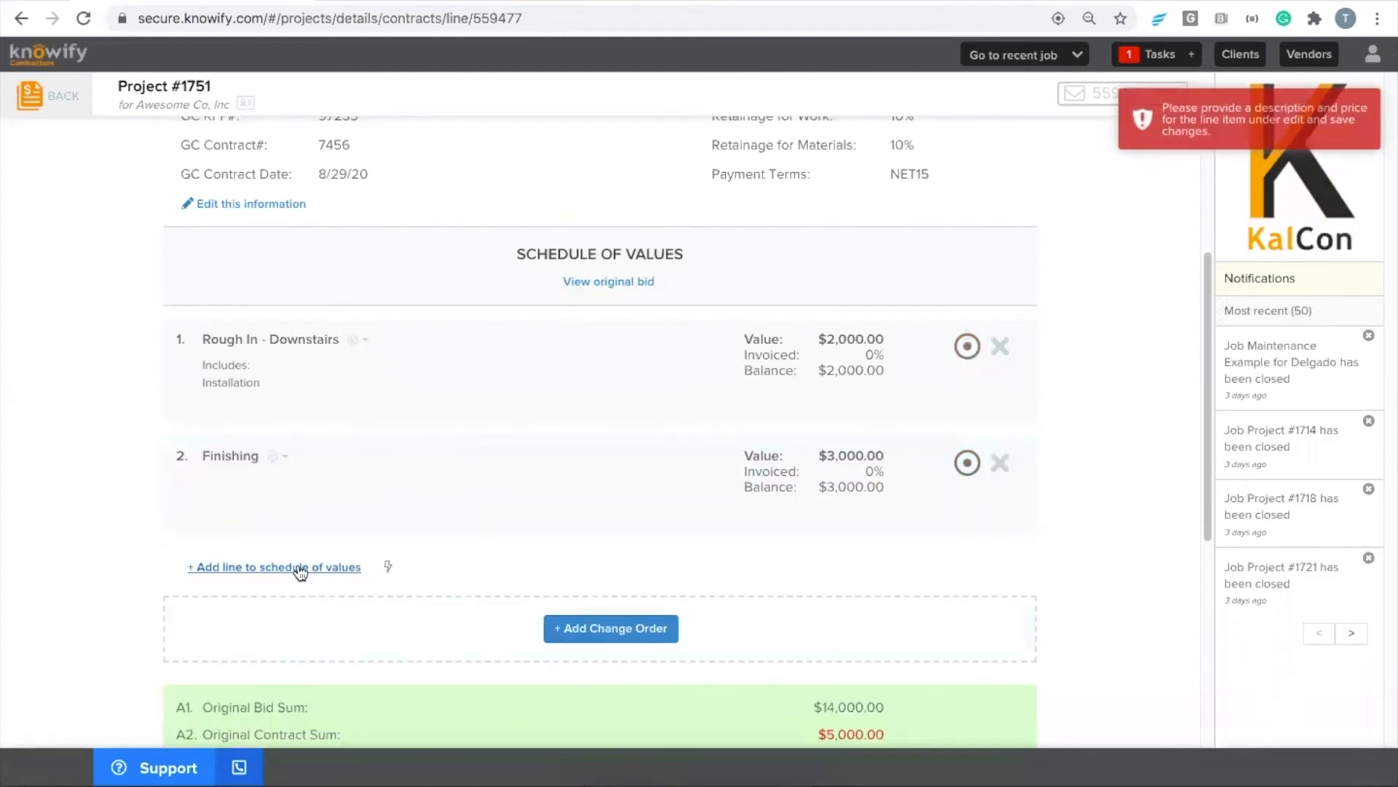
# Add a line "Rough In - Upstairs" above Finishing in the schedule of values, with a value of $2,000
pyautogui.click(300, 573)
pyautogui.click(968, 422)
pyautogui.click(377, 333)
pyautogui.write('Rough In')
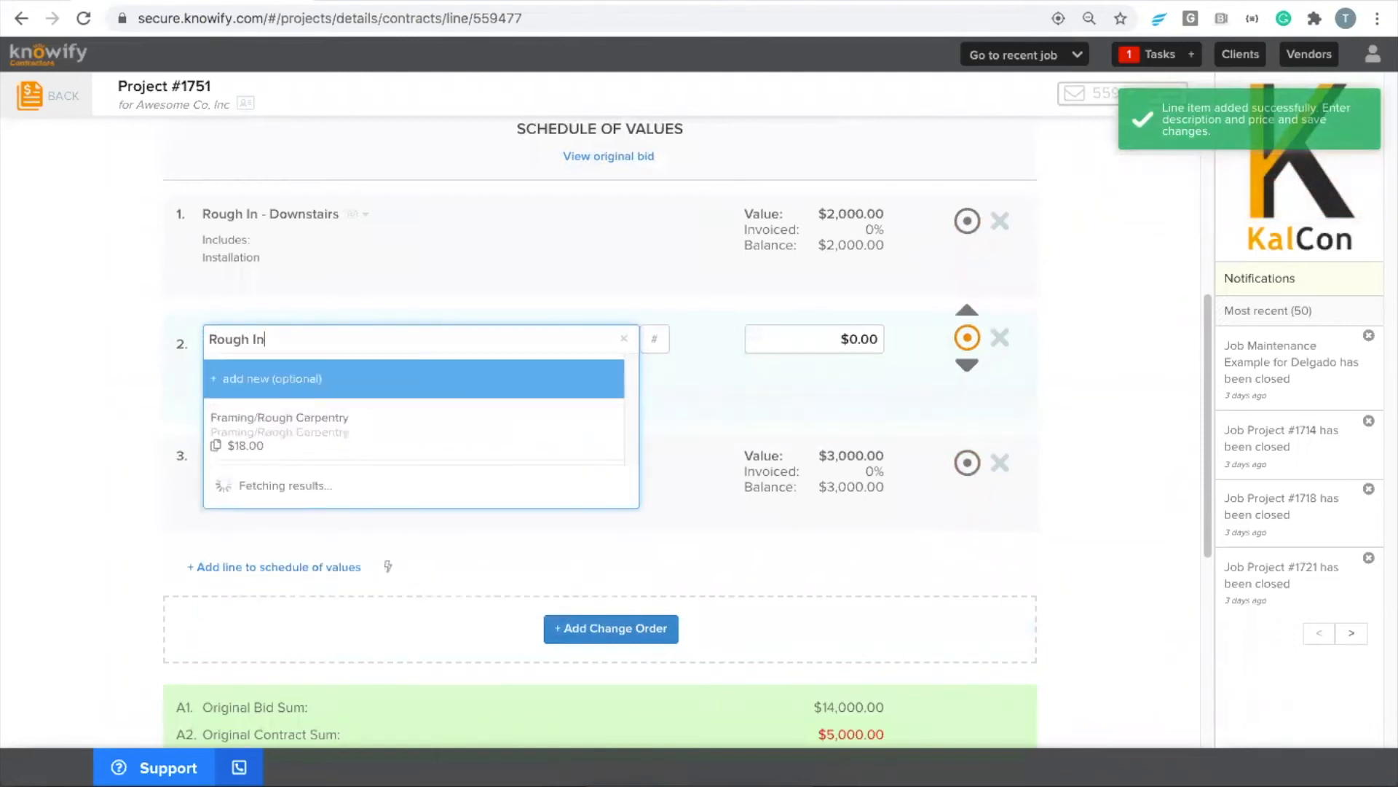
pyautogui.write(' - Upstairs')
pyautogui.press('Tab')
pyautogui.write('2000')
pyautogui.press('Return')
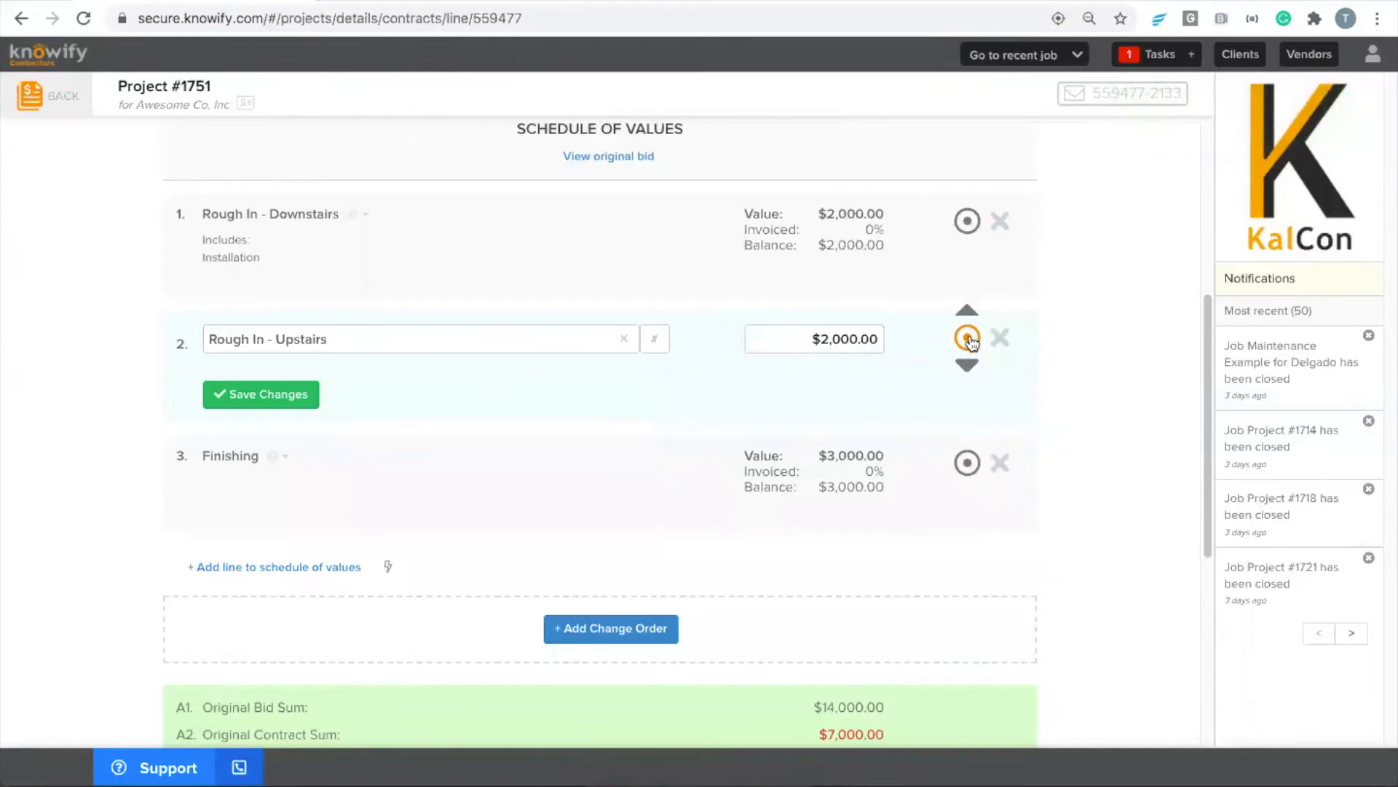
# Add a line "Installation Downstairs" above Finishing, set its value to $3,500 and save it
pyautogui.click(301, 553)
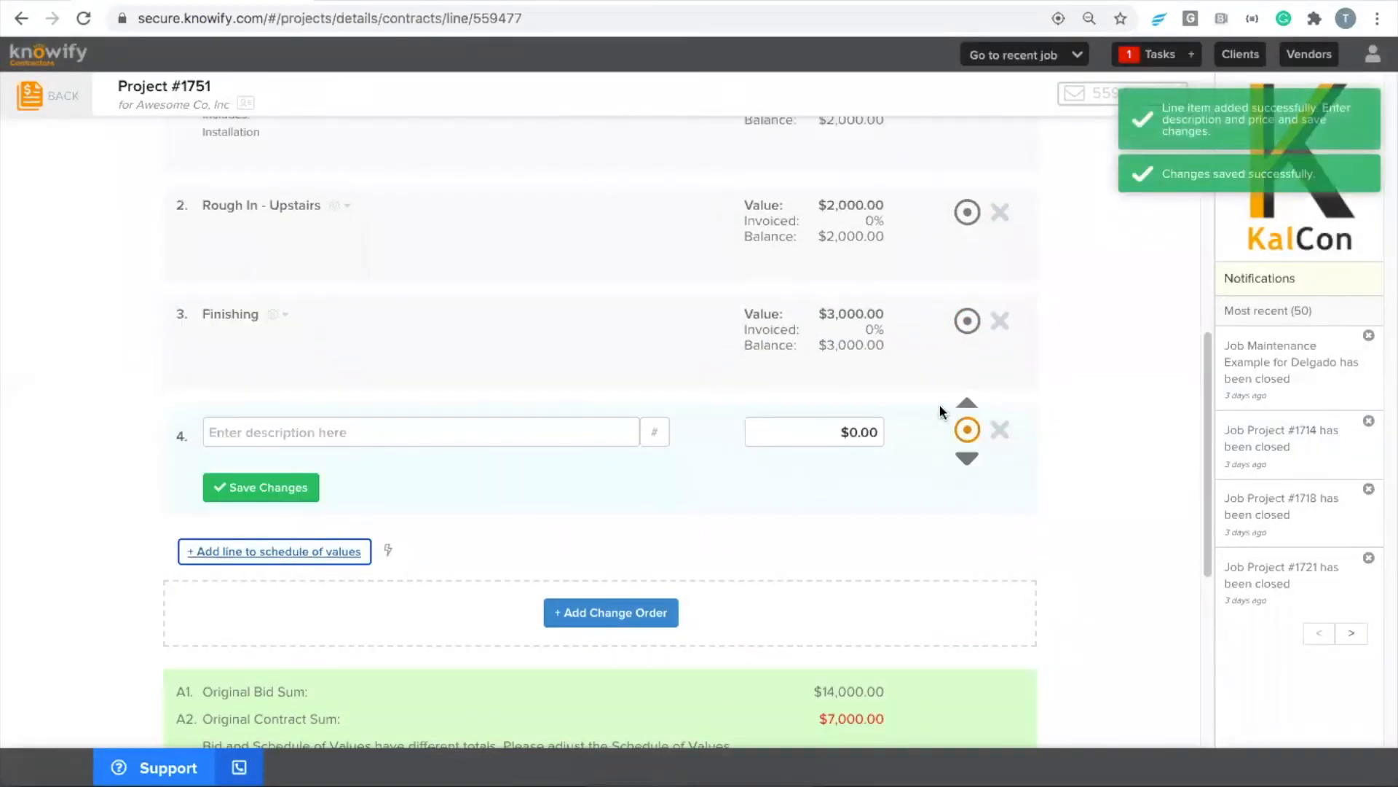
pyautogui.click(967, 405)
pyautogui.scroll(2, 510, 445)
pyautogui.click(436, 421)
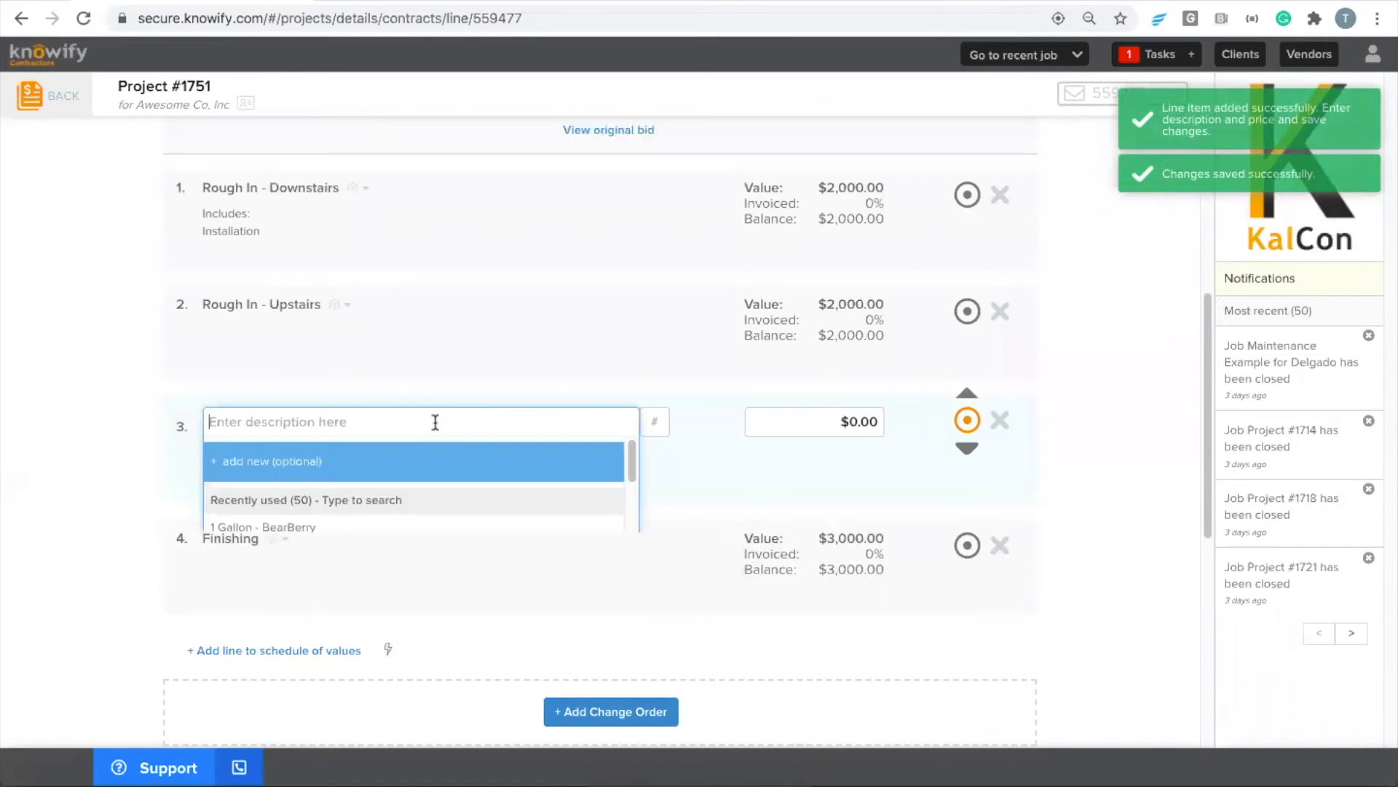
pyautogui.write('Installation ')
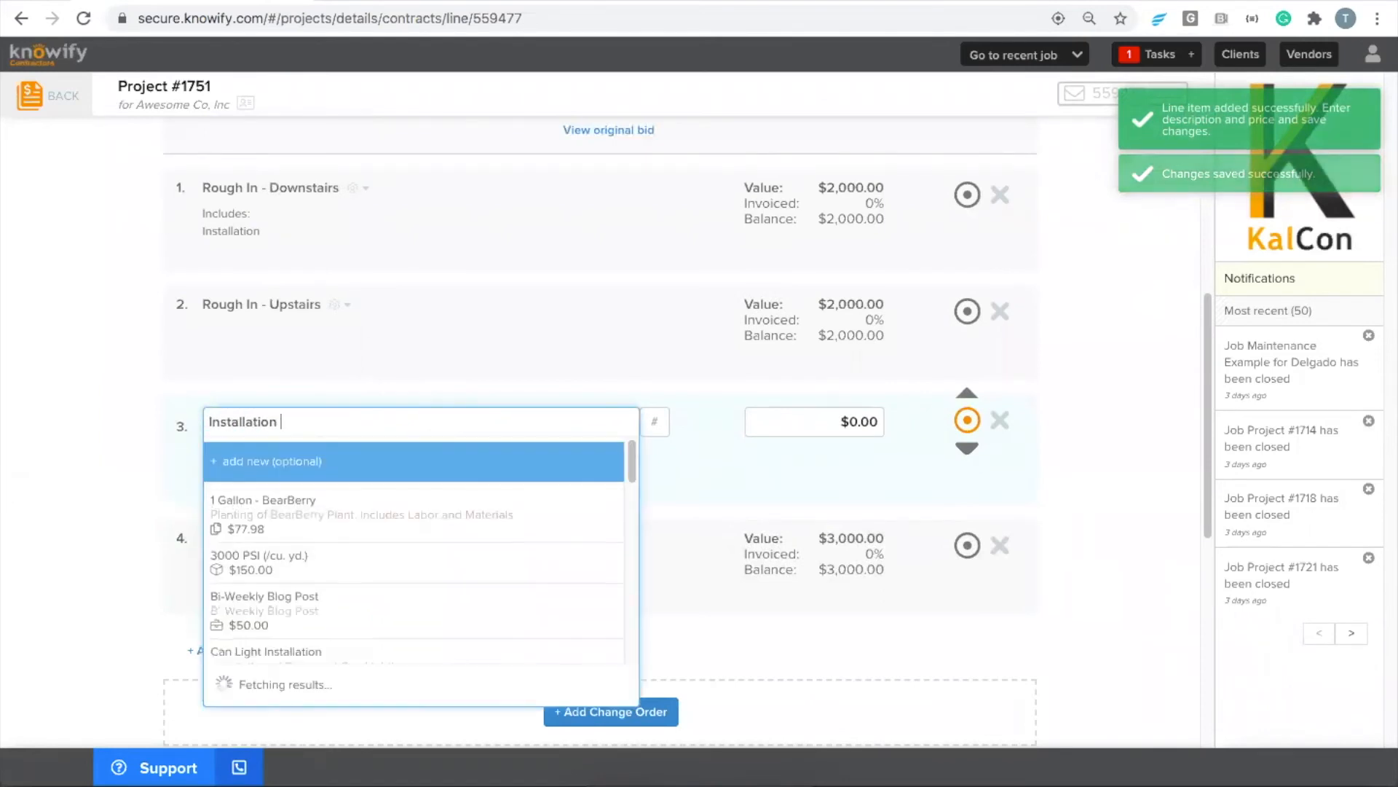
pyautogui.write('Downstairs')
pyautogui.press('Tab')
pyautogui.press('Tab')
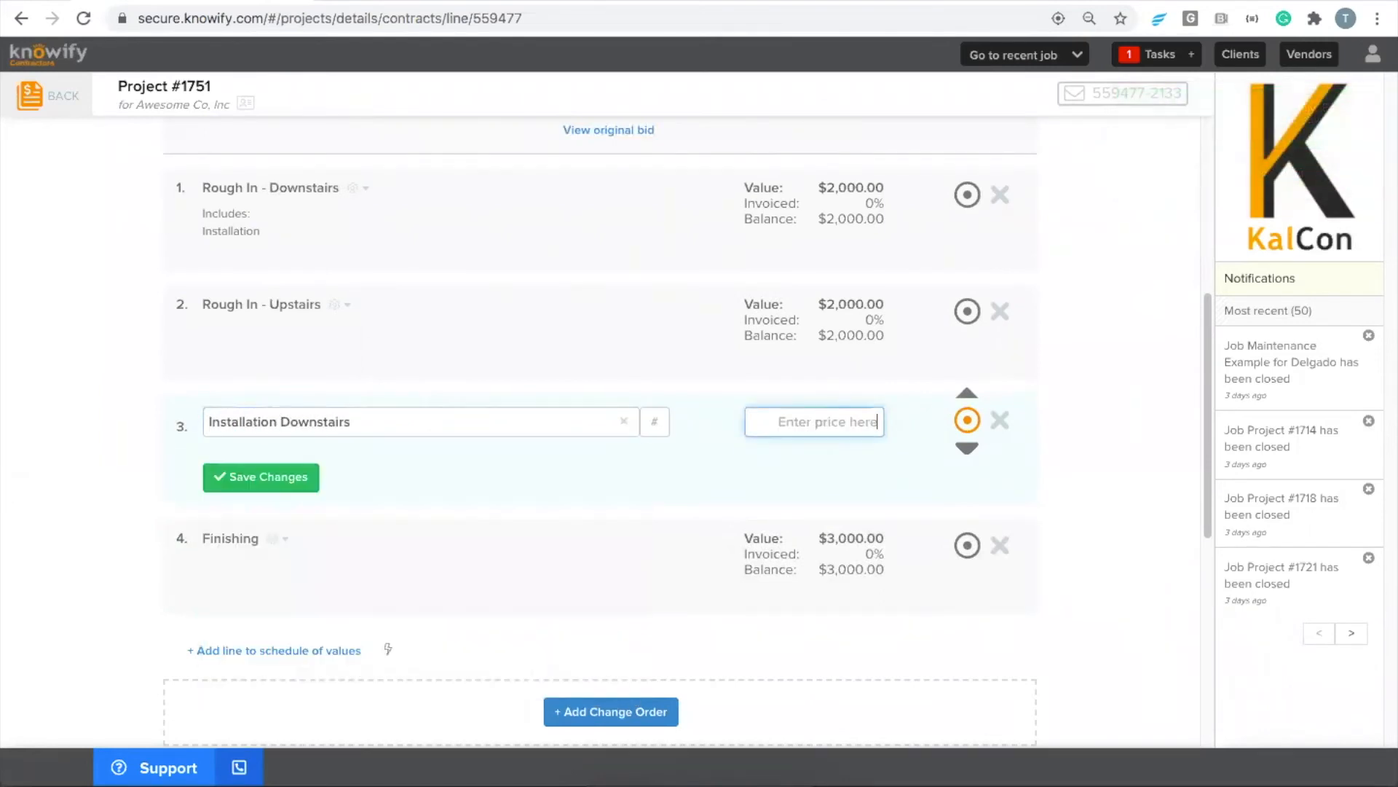
pyautogui.write('3500')
pyautogui.click(966, 424)
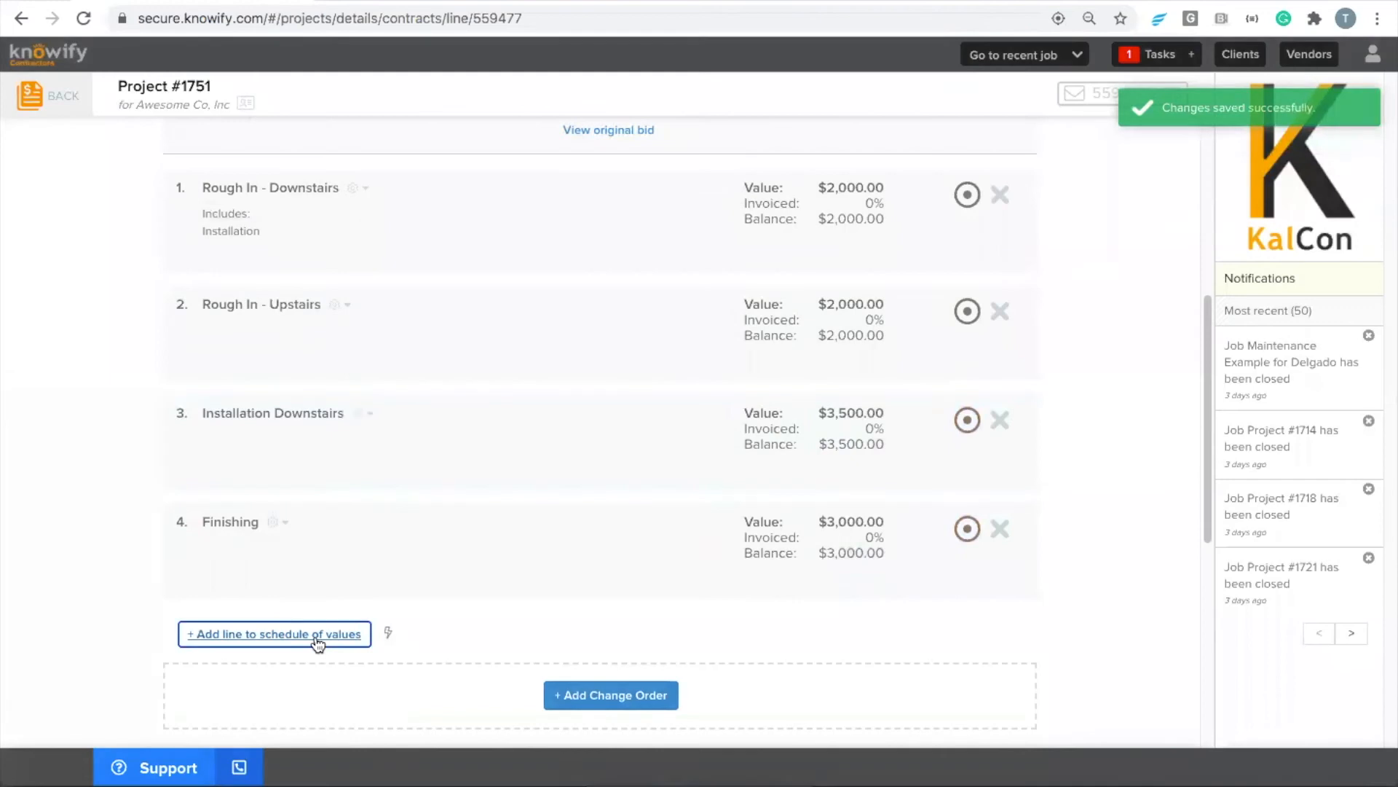
# Add a line "Installation Upstairs" above Finishing, set its value to $3,500 and save it
pyautogui.click(317, 640)
pyautogui.click(368, 407)
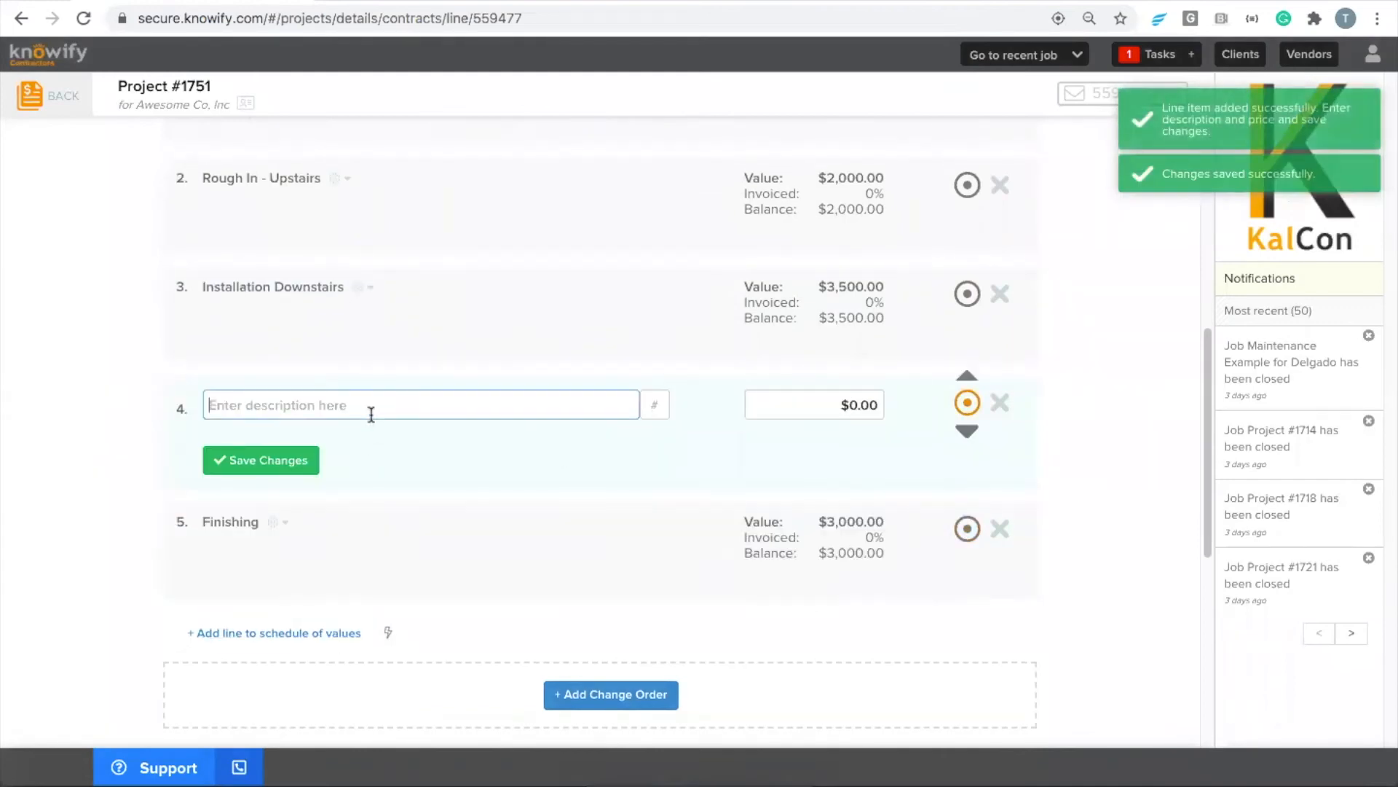
pyautogui.write('Installation')
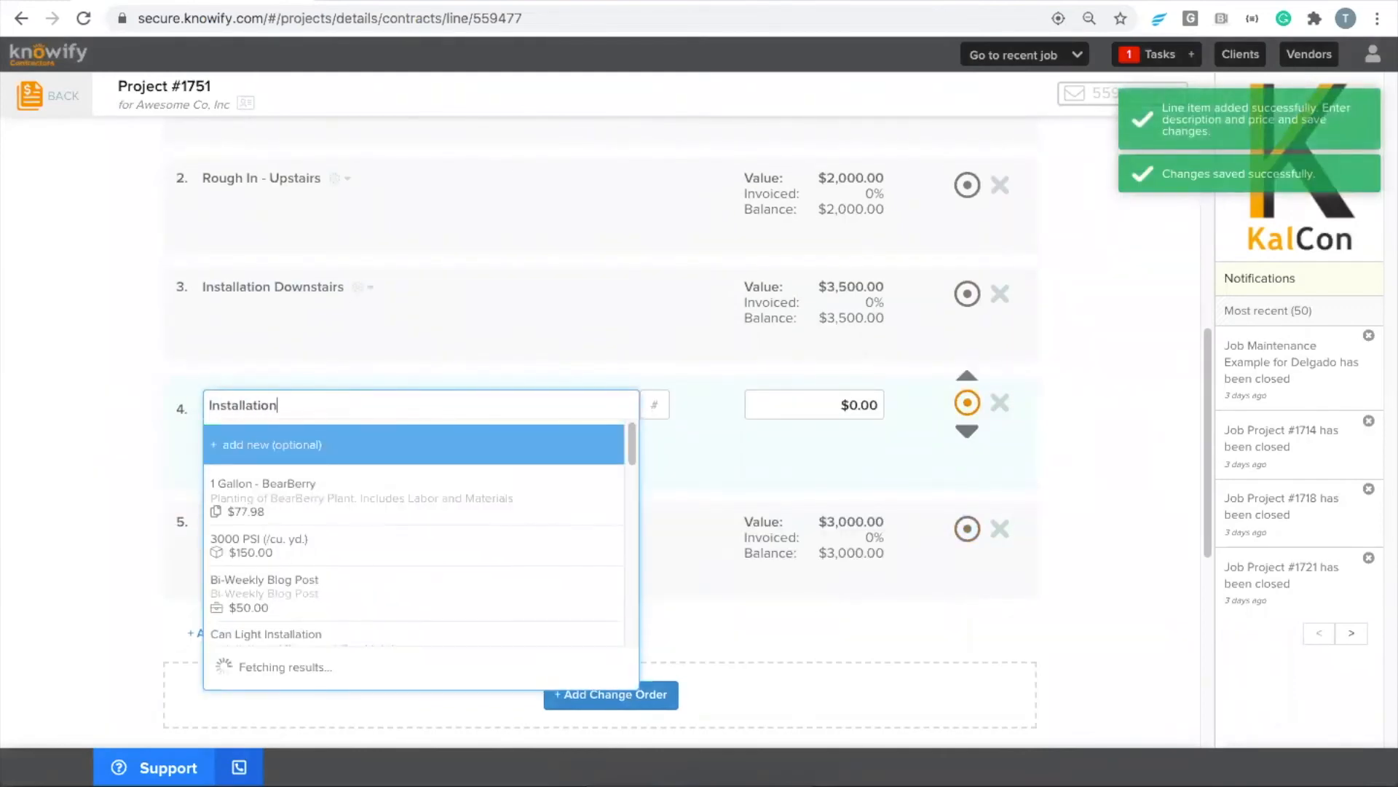
pyautogui.write(' Upstairs')
pyautogui.press('Tab')
pyautogui.press('Tab')
pyautogui.write('3500')
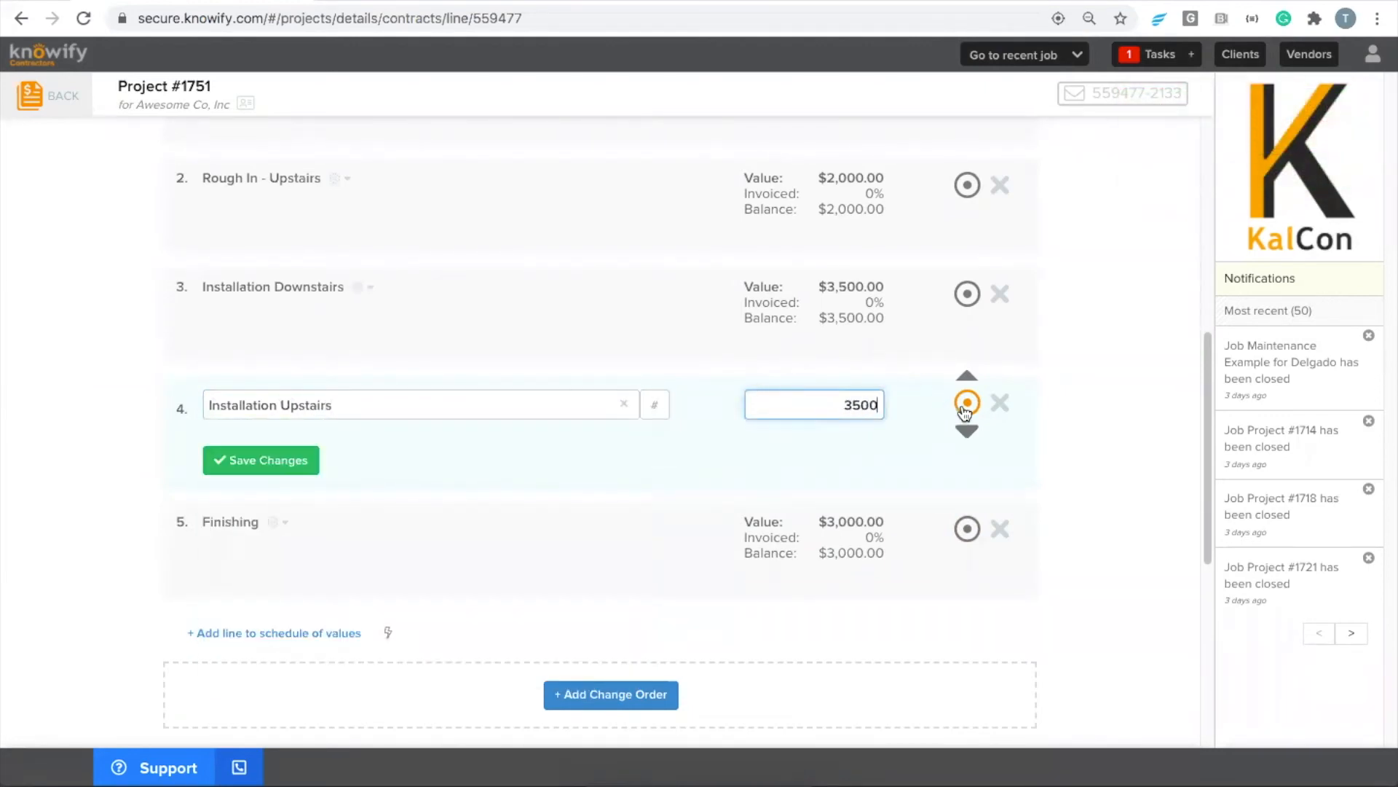
pyautogui.press('Return')
# Compare the Original Bid Sum with the Original Contract Sum in the totals below the schedule of values
pyautogui.scroll(2, 1071, 284)
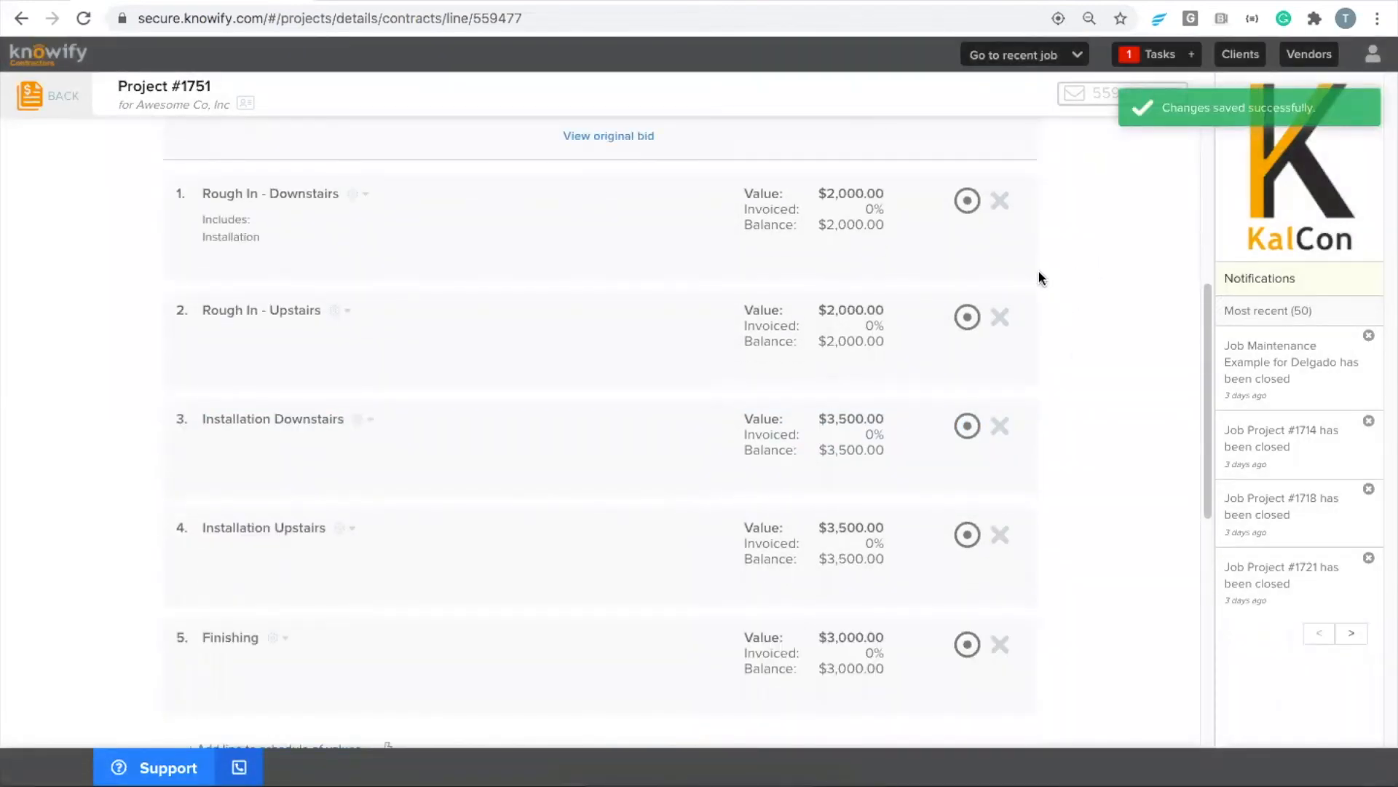
pyautogui.scroll(-8, 1033, 281)
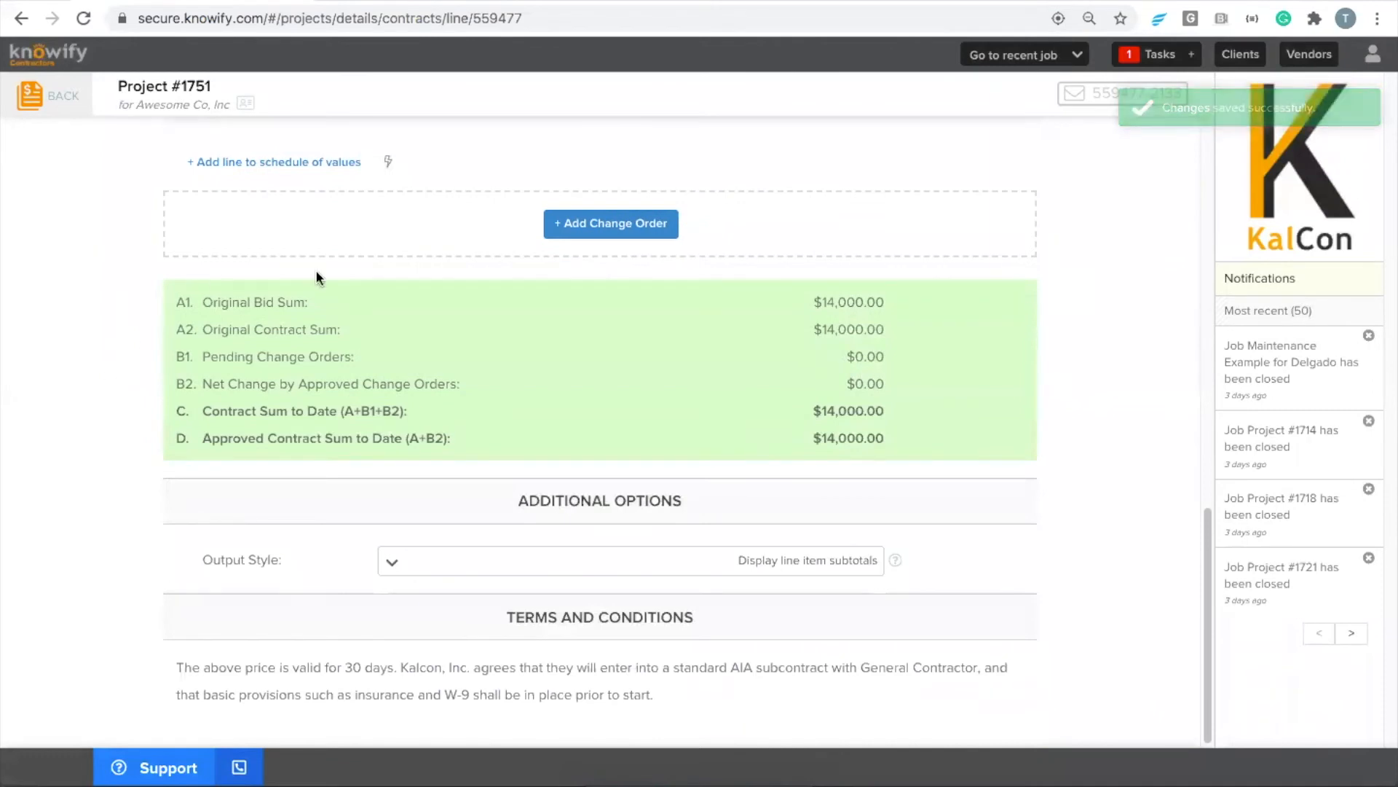
pyautogui.moveTo(809, 305)
pyautogui.mouseDown()
pyautogui.moveTo(885, 306)
pyautogui.moveTo(806, 303)
pyautogui.moveTo(883, 300)
pyautogui.moveTo(805, 331)
pyautogui.moveTo(893, 328)
pyautogui.moveTo(813, 329)
pyautogui.mouseUp()
pyautogui.click(886, 302)
pyautogui.click(816, 329)
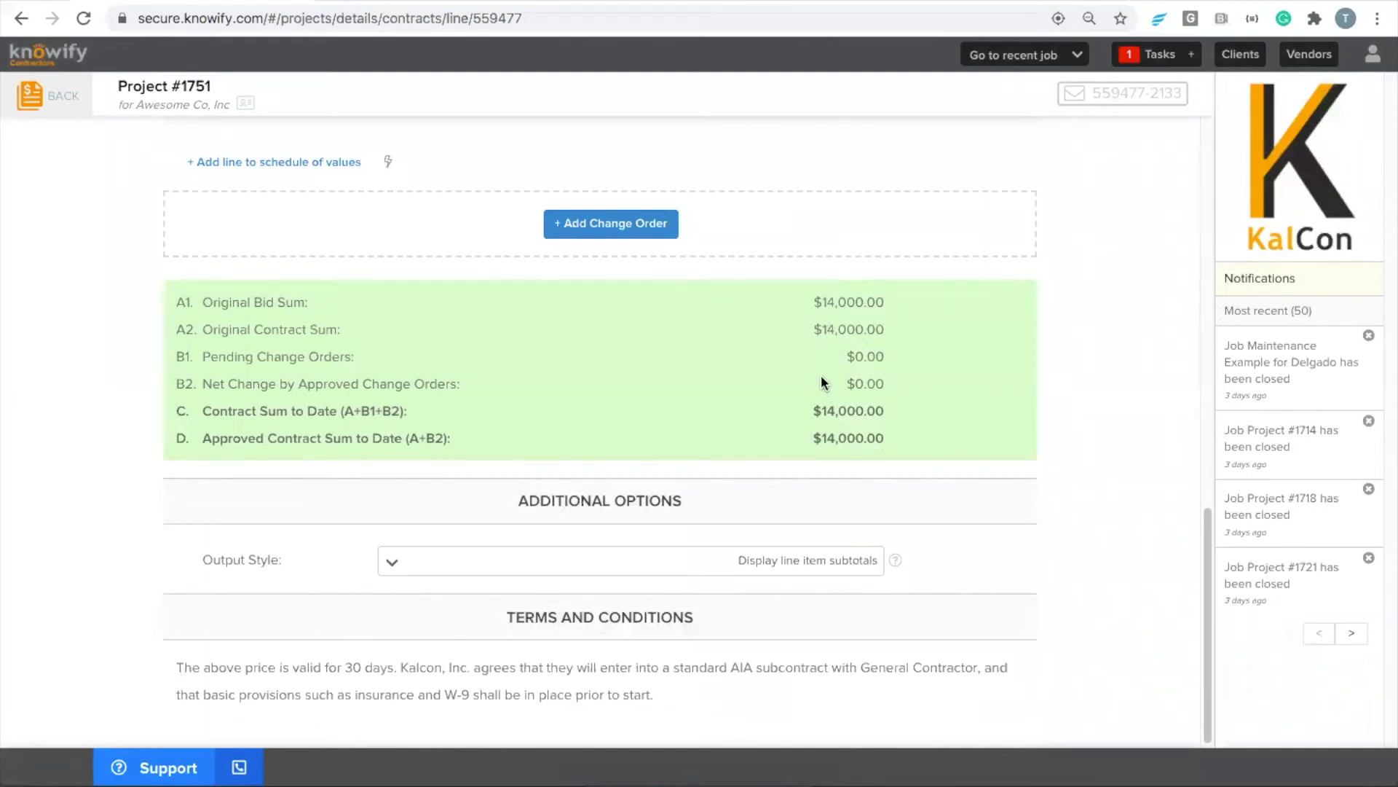
# Try setting the Finishing line's value to $4,000, save it and compare the Original Contract Sum with the Original Bid Sum
pyautogui.scroll(1, 823, 377)
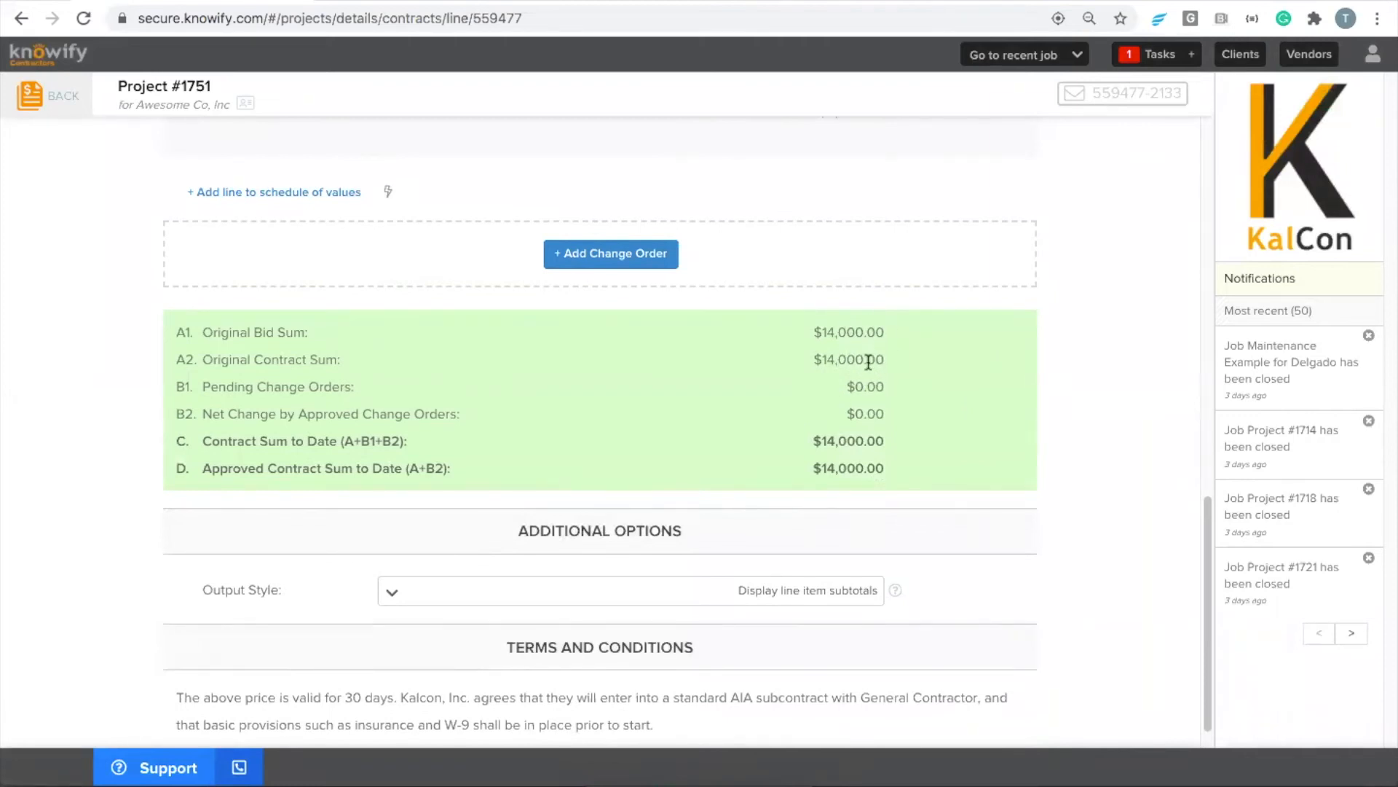
pyautogui.scroll(4, 868, 361)
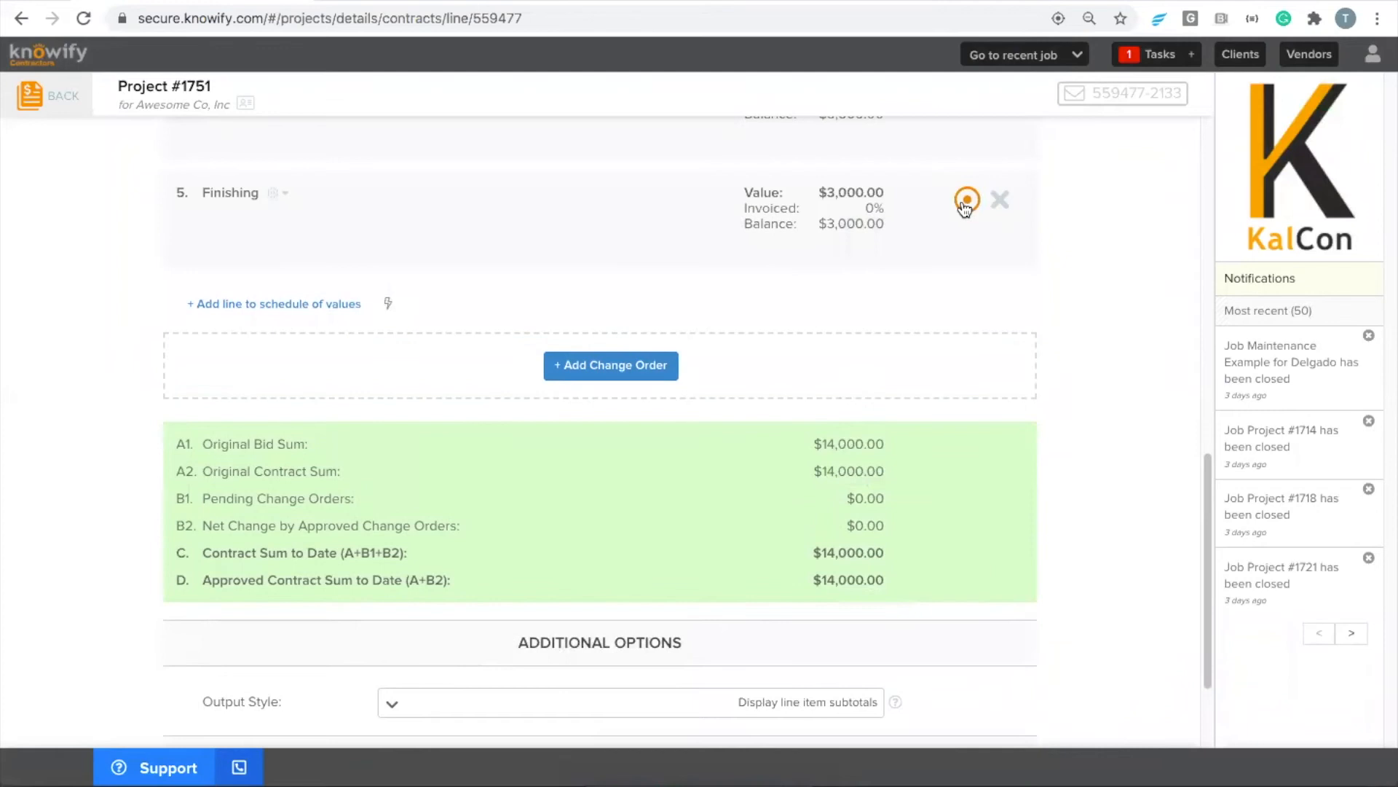
pyautogui.click(965, 206)
pyautogui.click(828, 203)
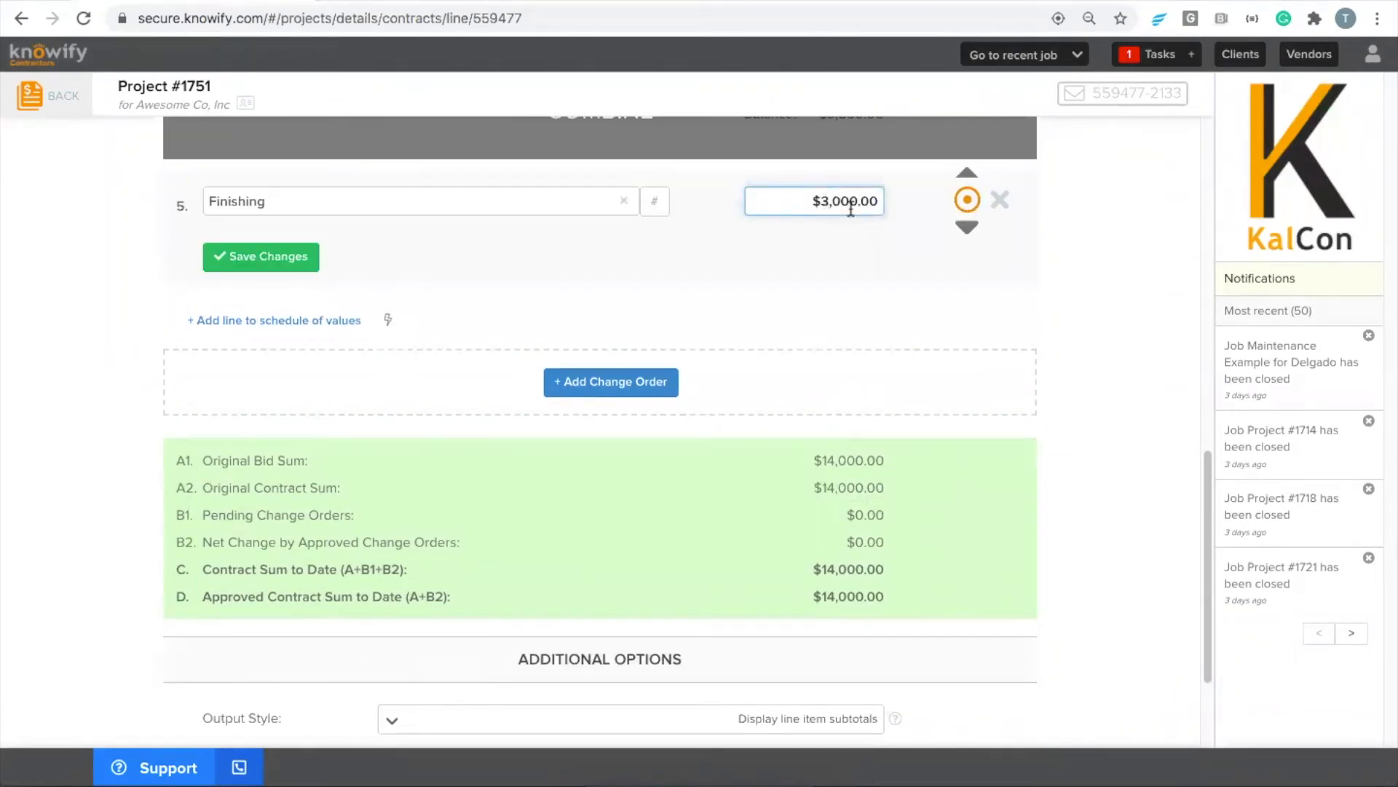
pyautogui.press('BackSpace')
pyautogui.write('4')
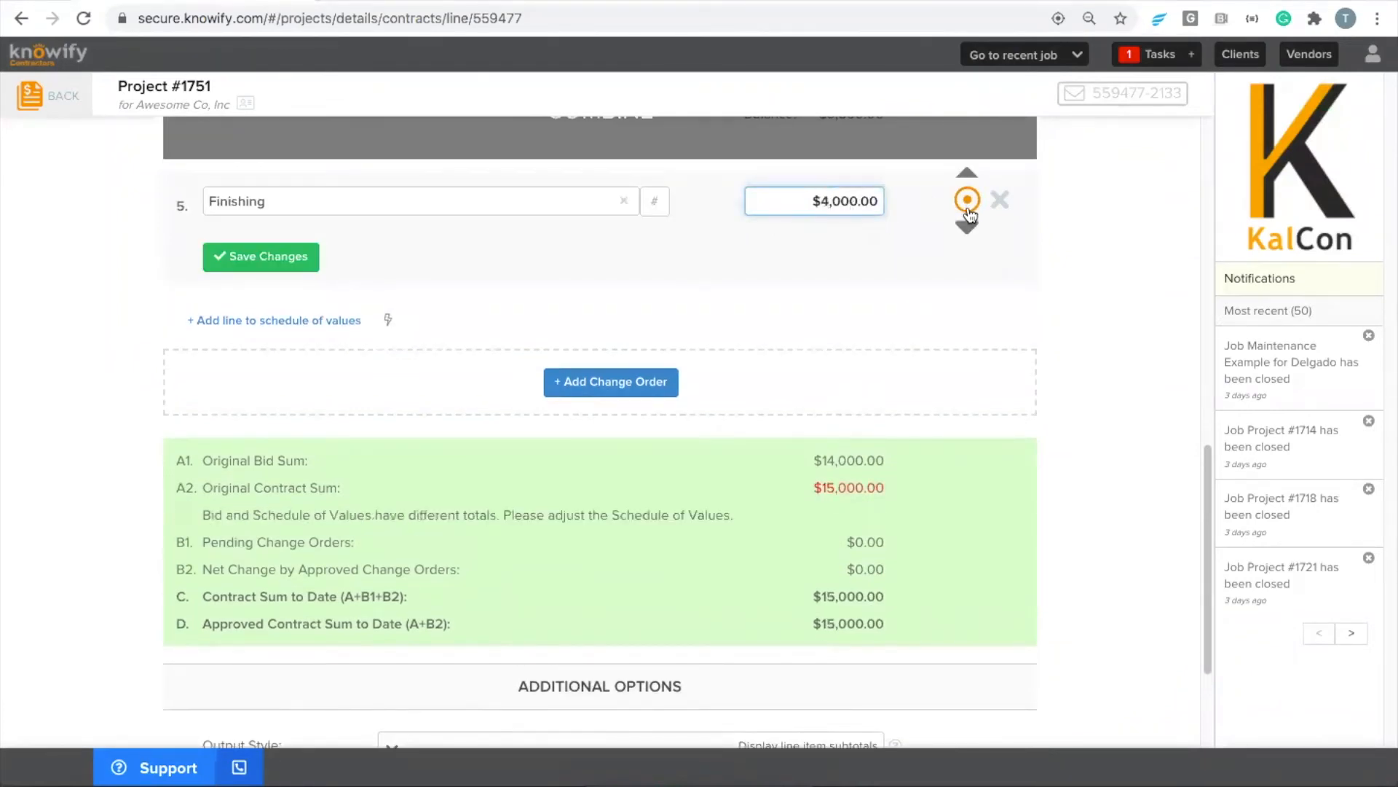
pyautogui.click(967, 204)
pyautogui.moveTo(813, 471); pyautogui.dragTo(897, 470)
pyautogui.click(897, 470)
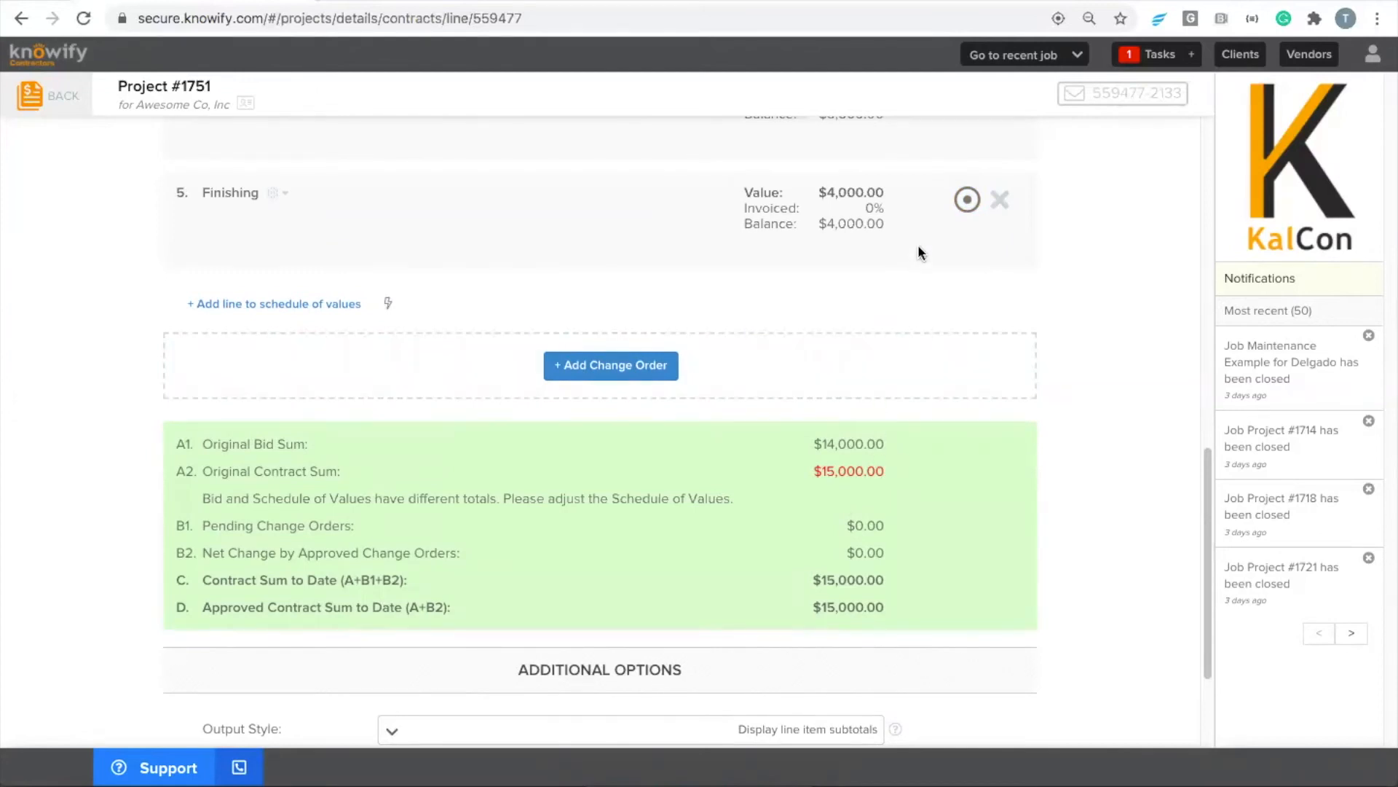
# Set the Finishing line's value back to $3,000 and save it
pyautogui.click(958, 202)
pyautogui.click(826, 201)
pyautogui.press('BackSpace')
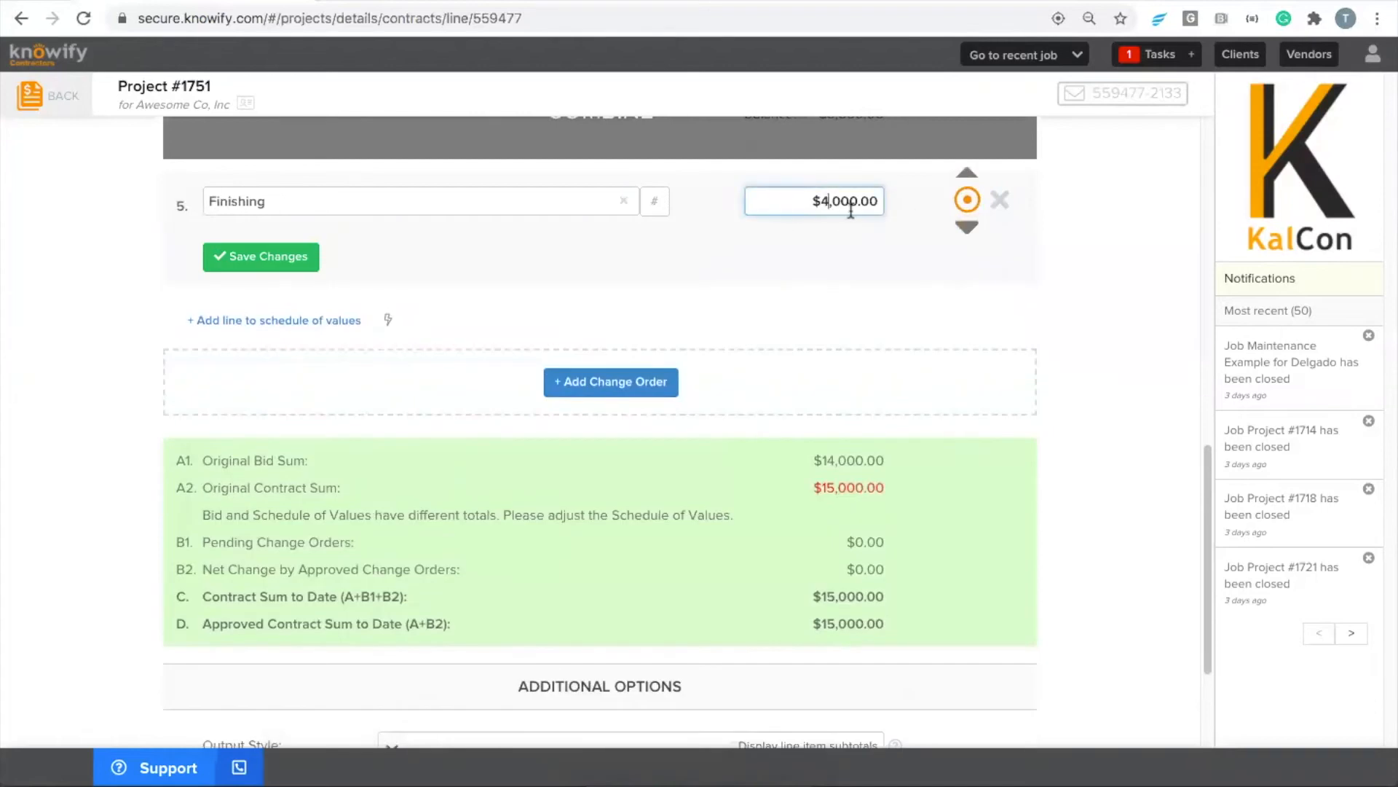
pyautogui.write('3')
pyautogui.click(960, 202)
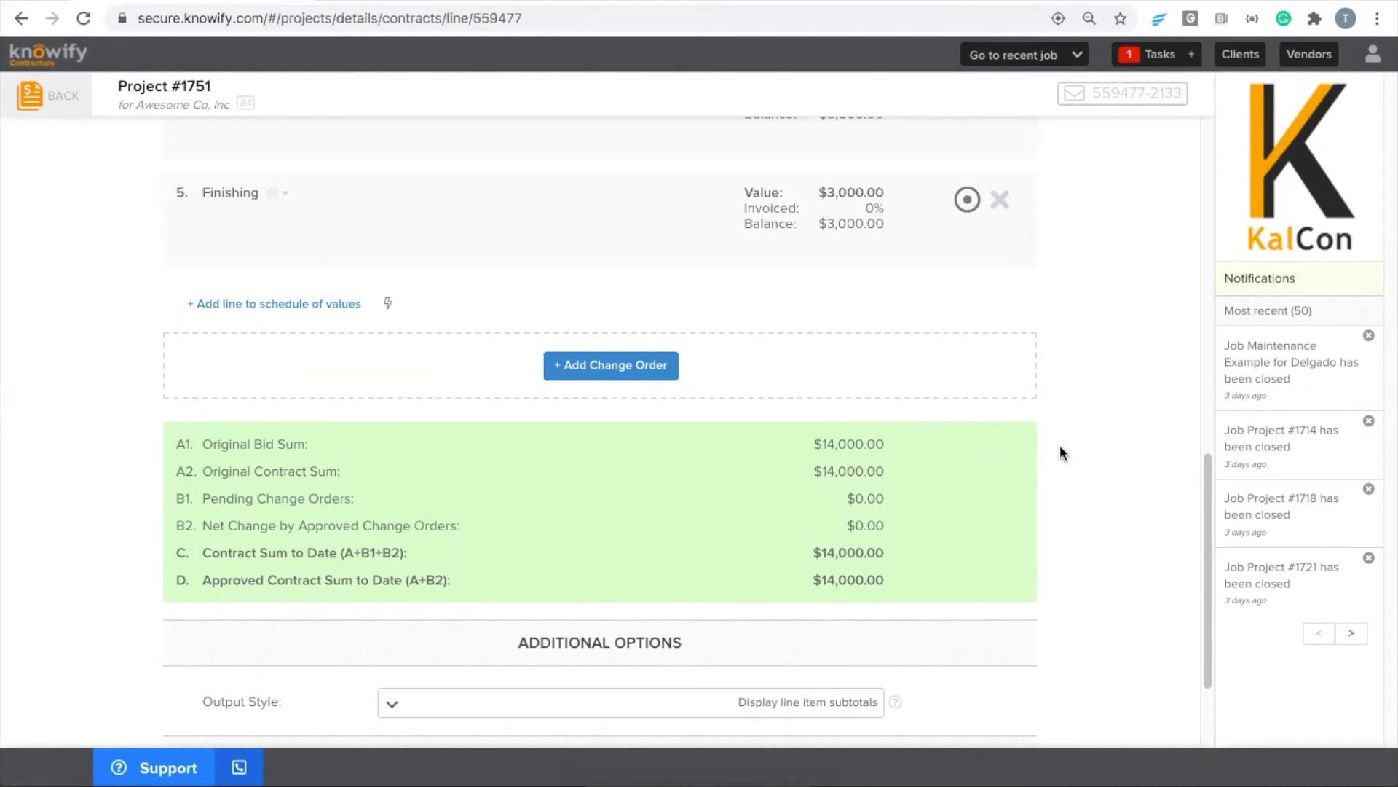
# Add a change order below the schedule of values with the description "Upgraded Lighting Package"
pyautogui.scroll(8, 1056, 445)
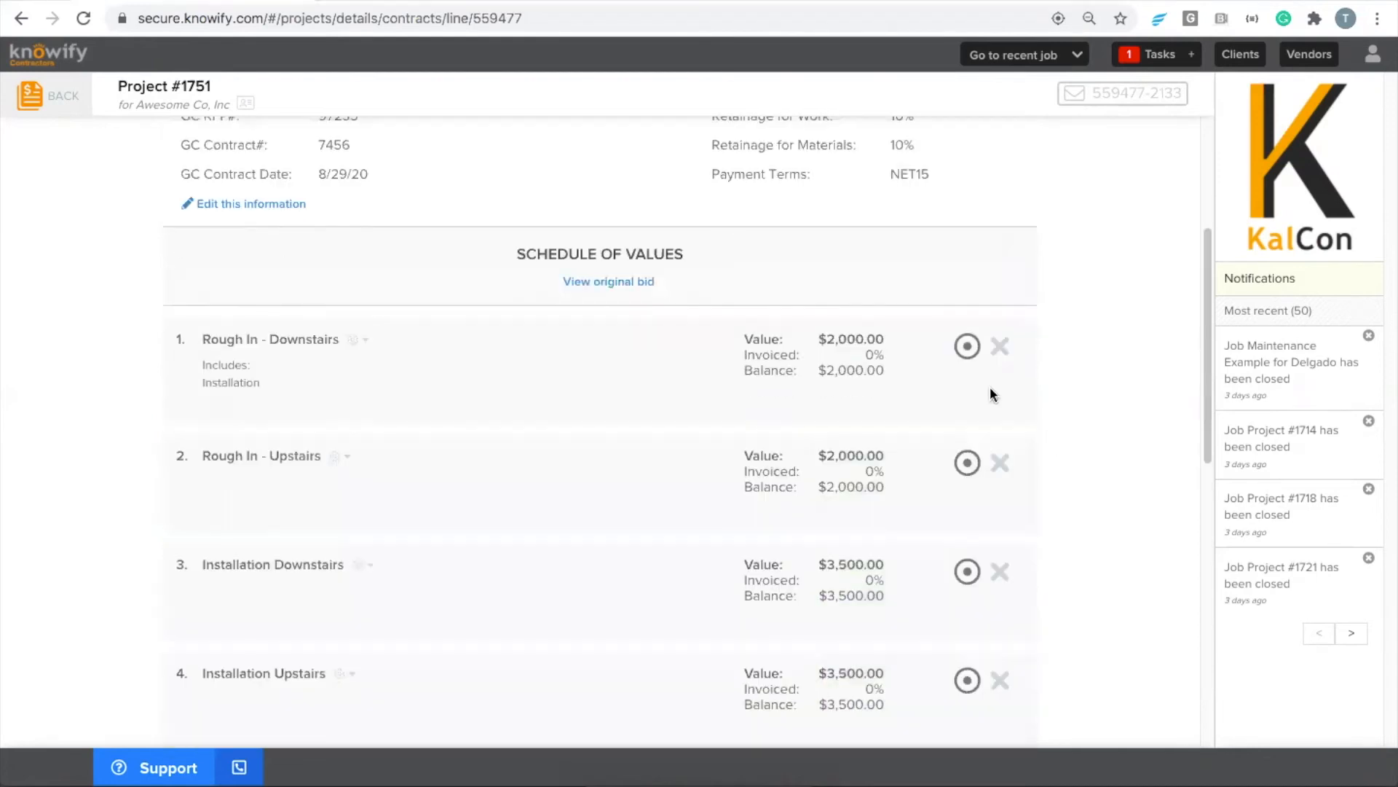
pyautogui.scroll(-3, 837, 518)
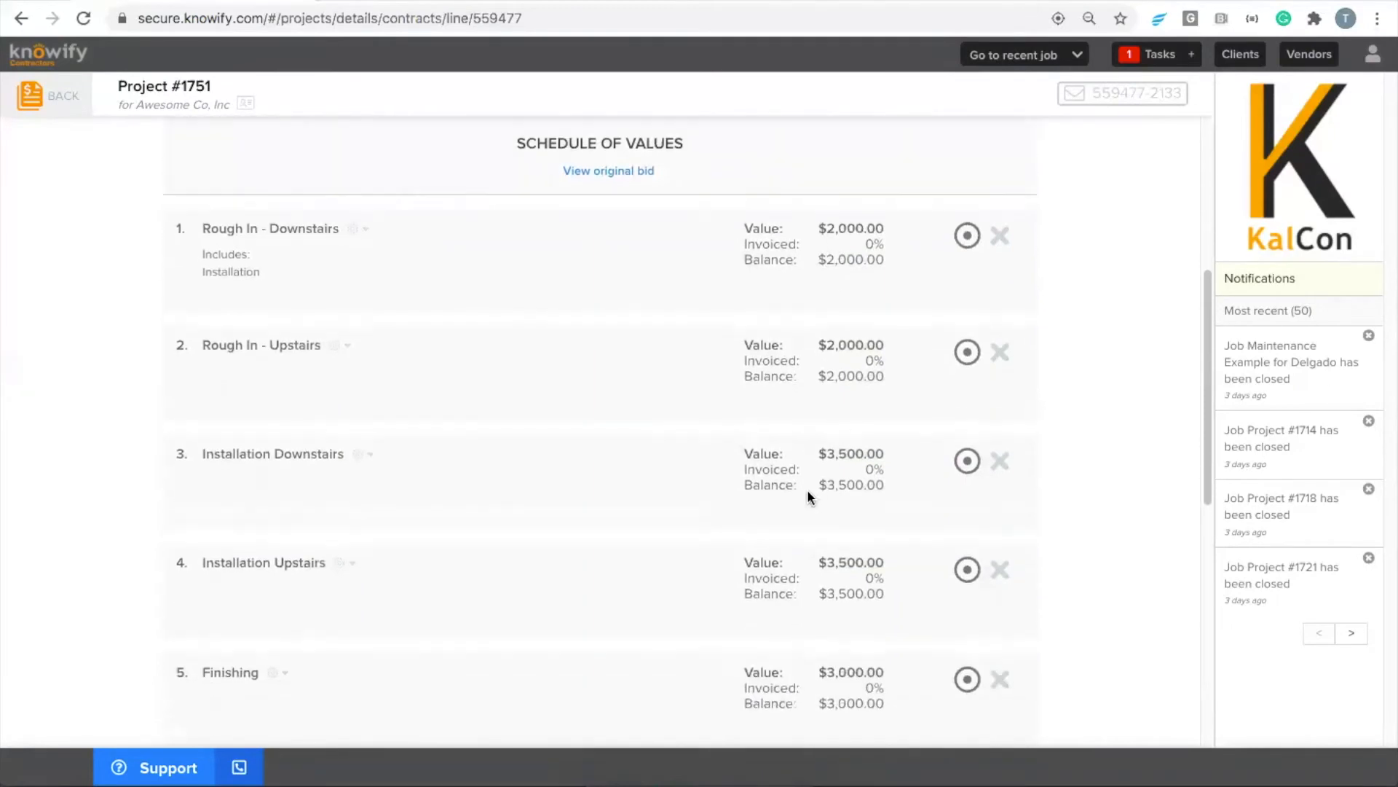
pyautogui.scroll(-4, 794, 478)
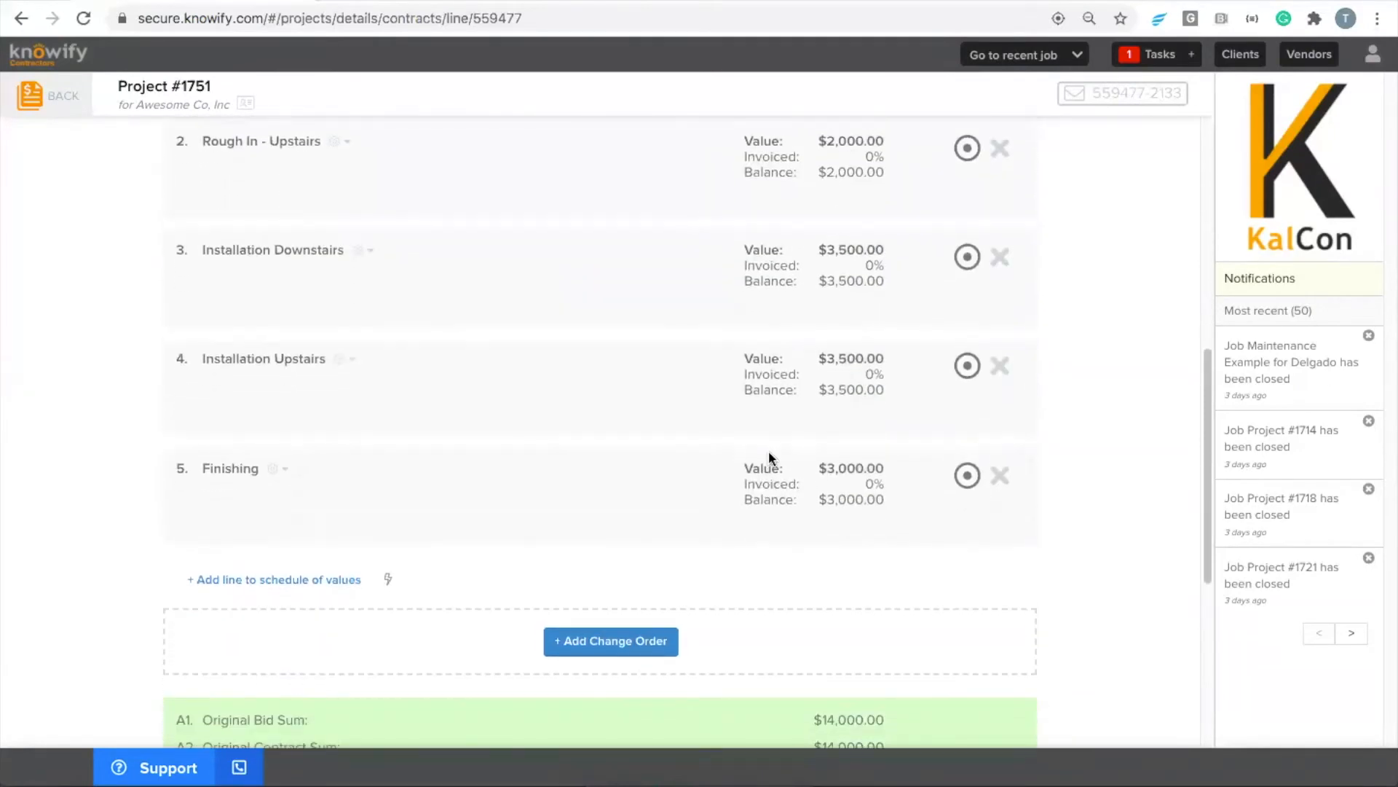
pyautogui.click(652, 634)
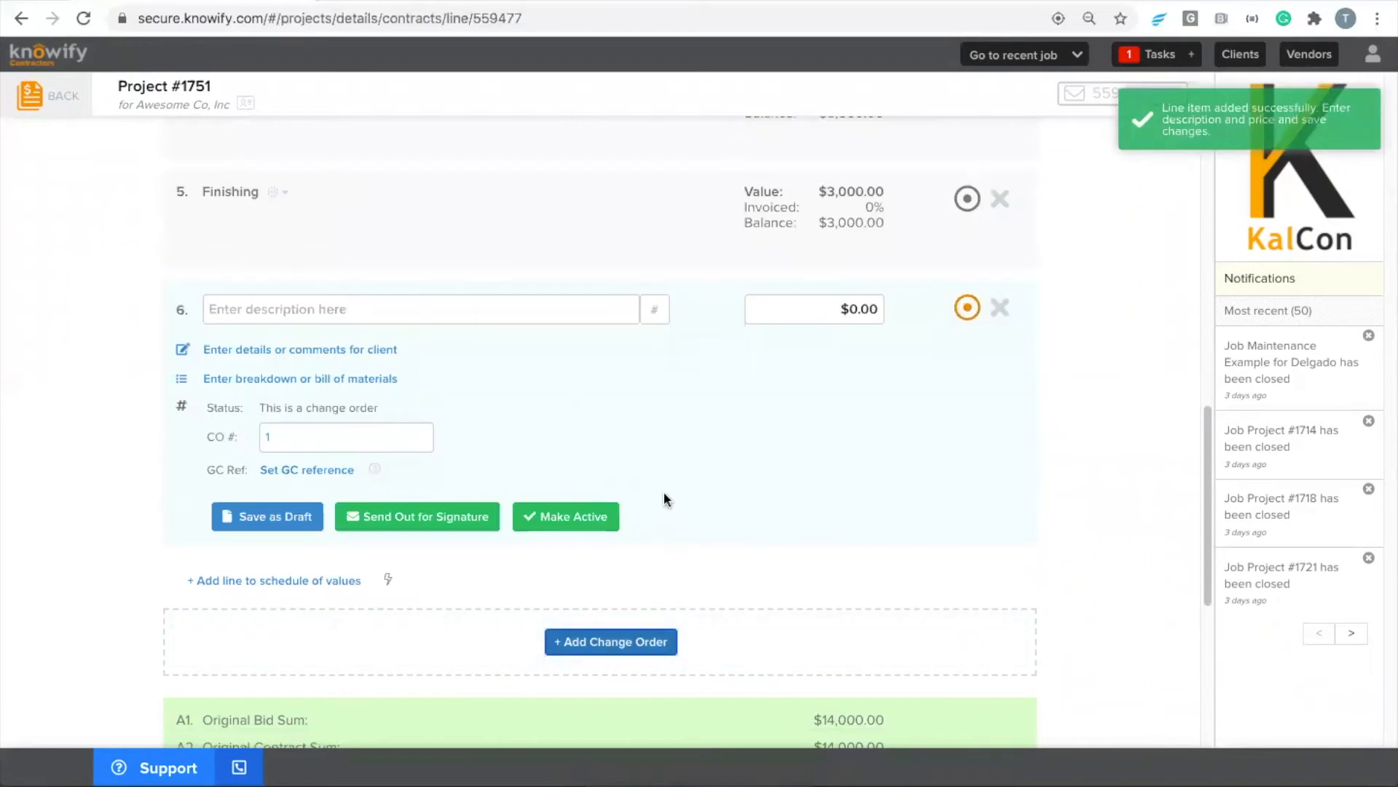
pyautogui.click(419, 320)
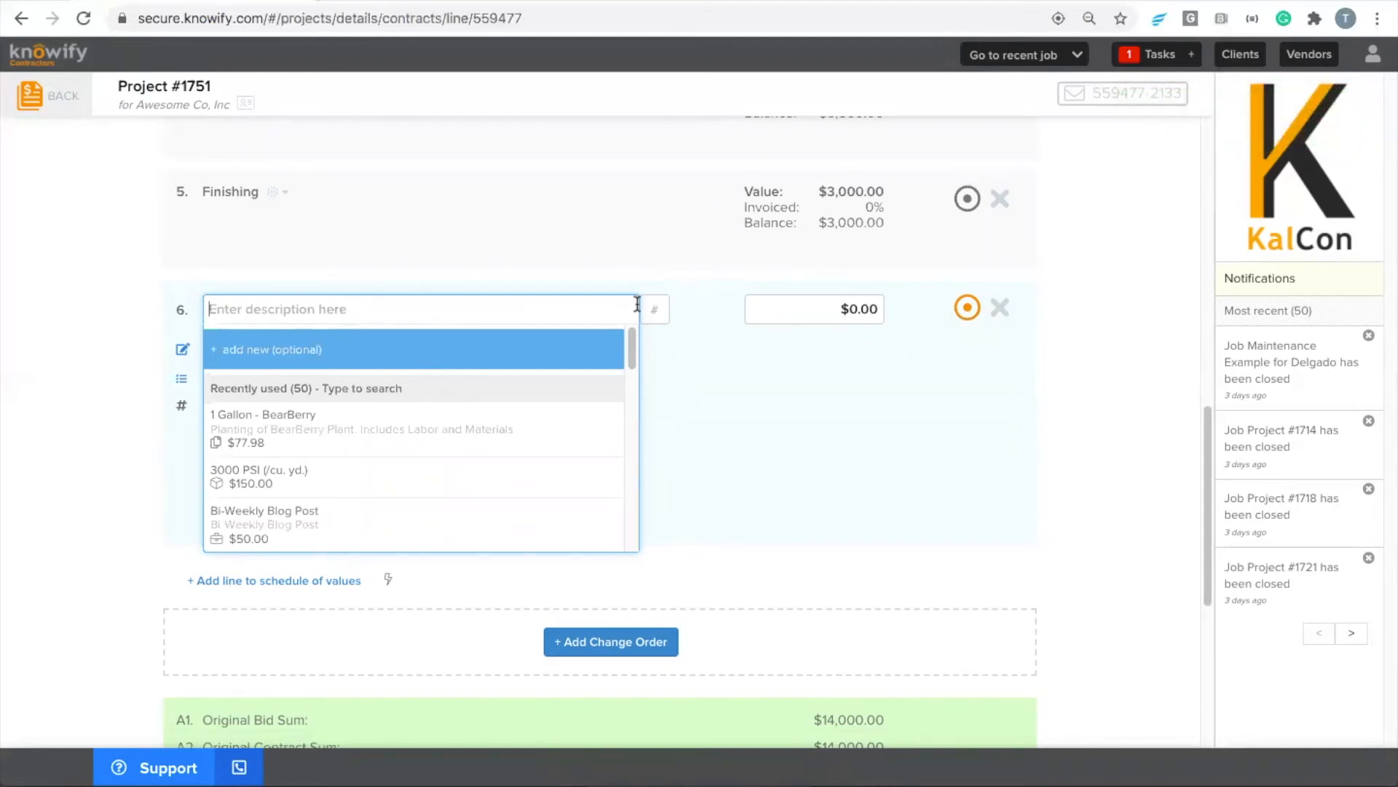
pyautogui.write('Upgraded Light')
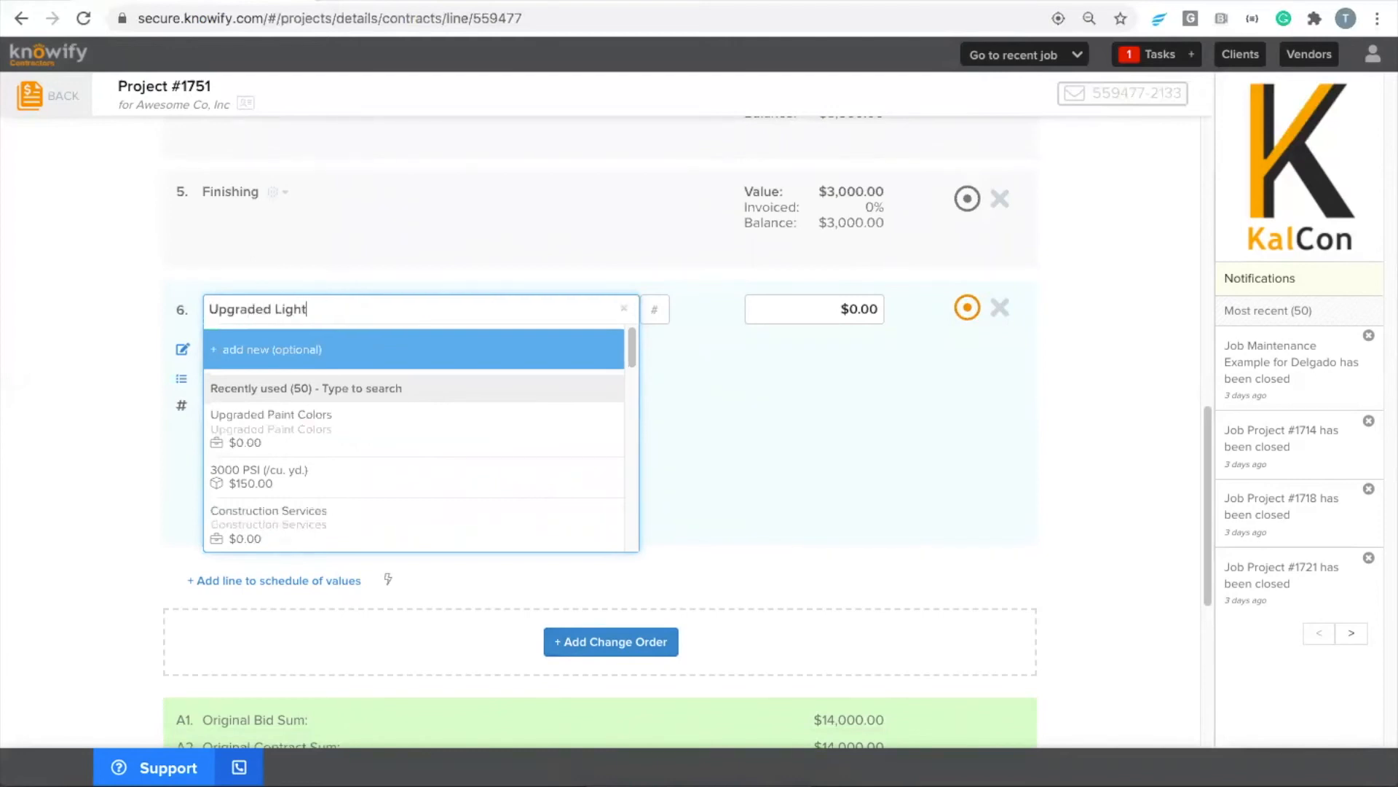
pyautogui.write('ing Package')
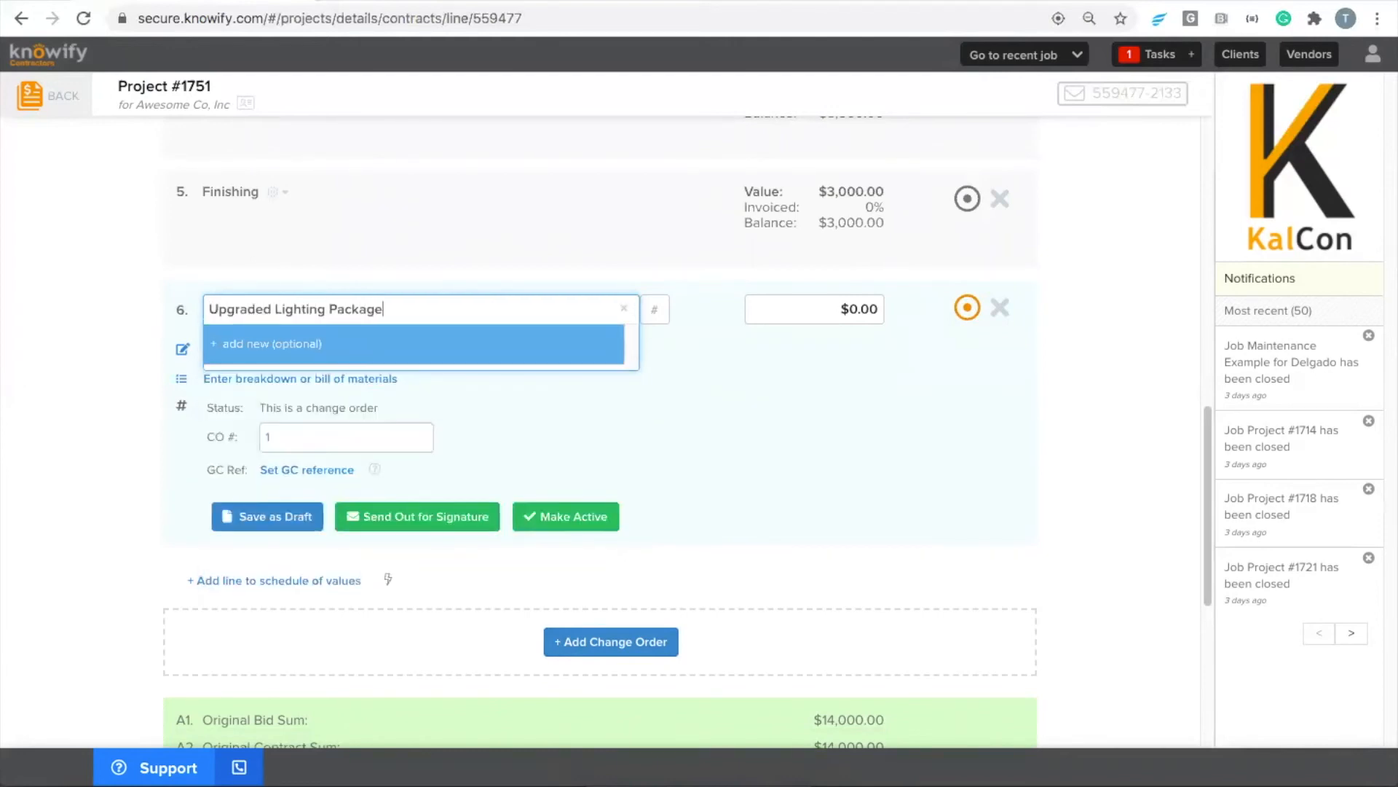
# Set the Upgraded Lighting Package change order's value to $3,000 and make it active
pyautogui.press('Tab')
pyautogui.press('Tab')
pyautogui.write('3,00')
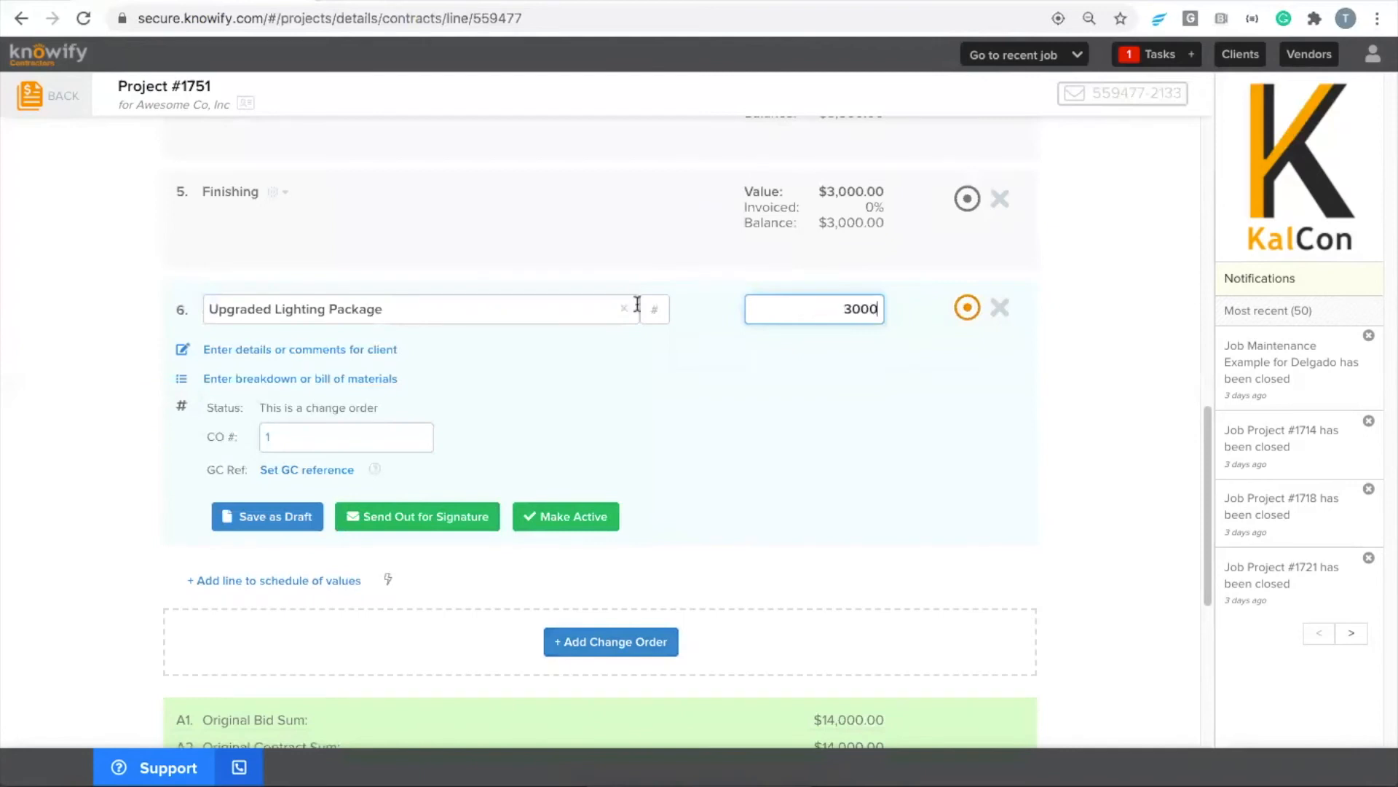
pyautogui.write('0')
pyautogui.click(540, 525)
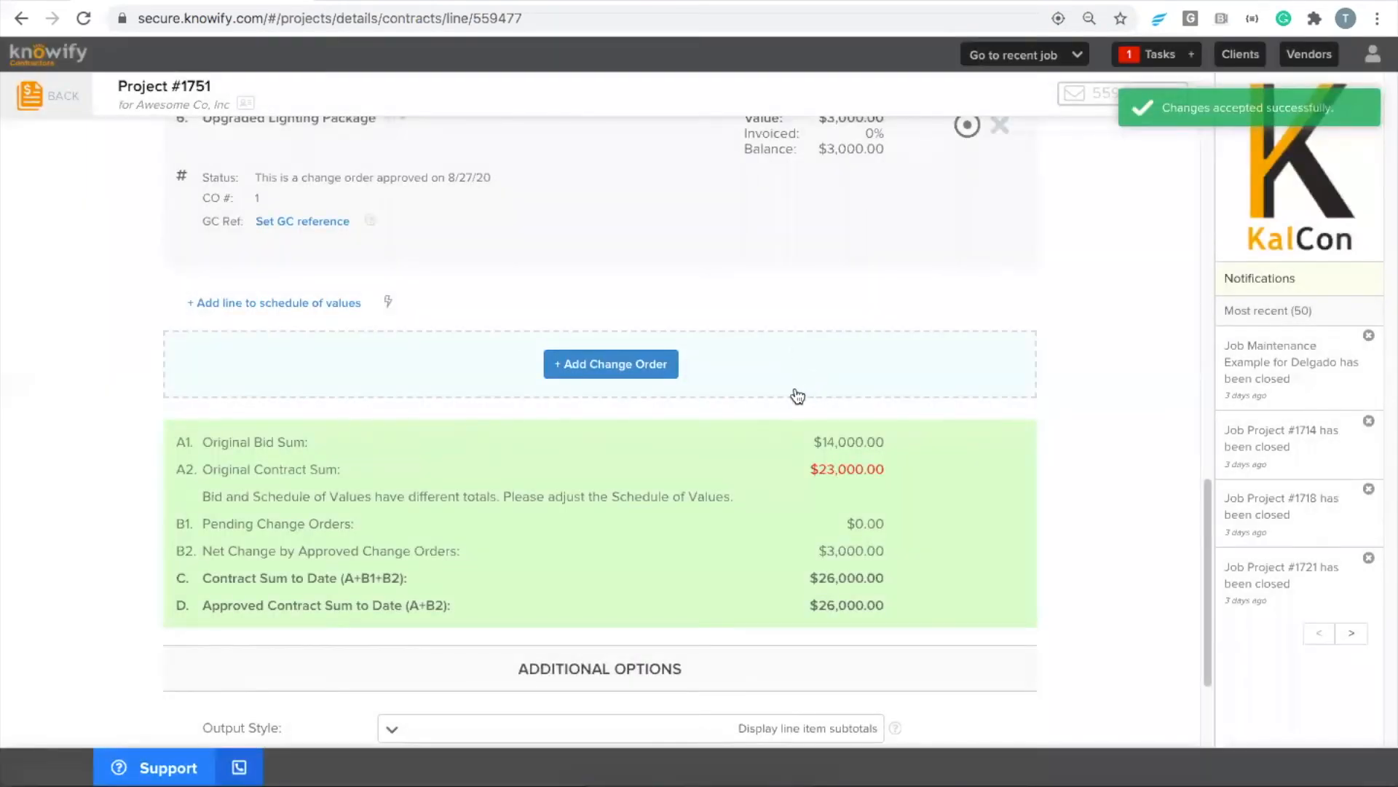
# Review the schedule of values, compare it with the original bid and return to the schedule of values
pyautogui.scroll(1, 786, 396)
pyautogui.scroll(2, 771, 380)
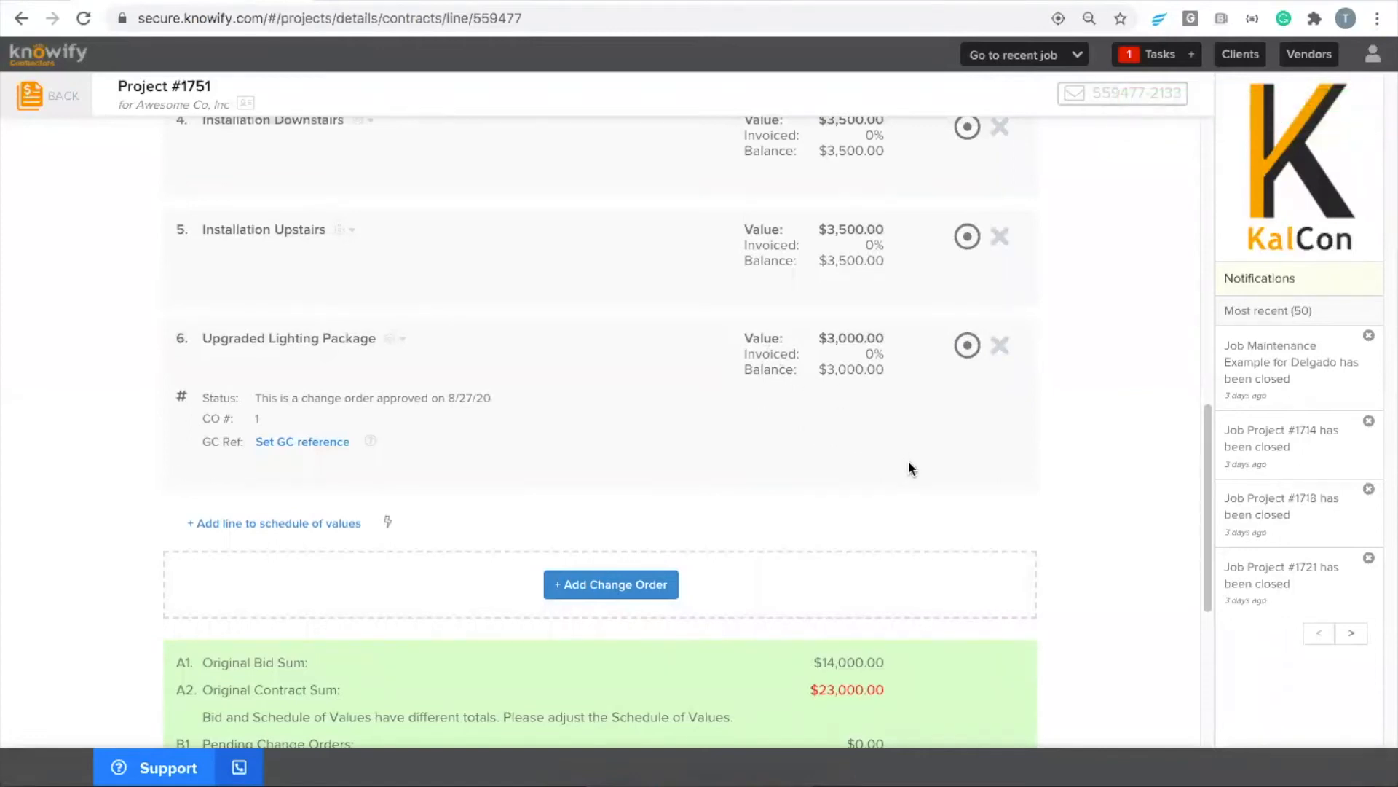
pyautogui.scroll(12, 903, 461)
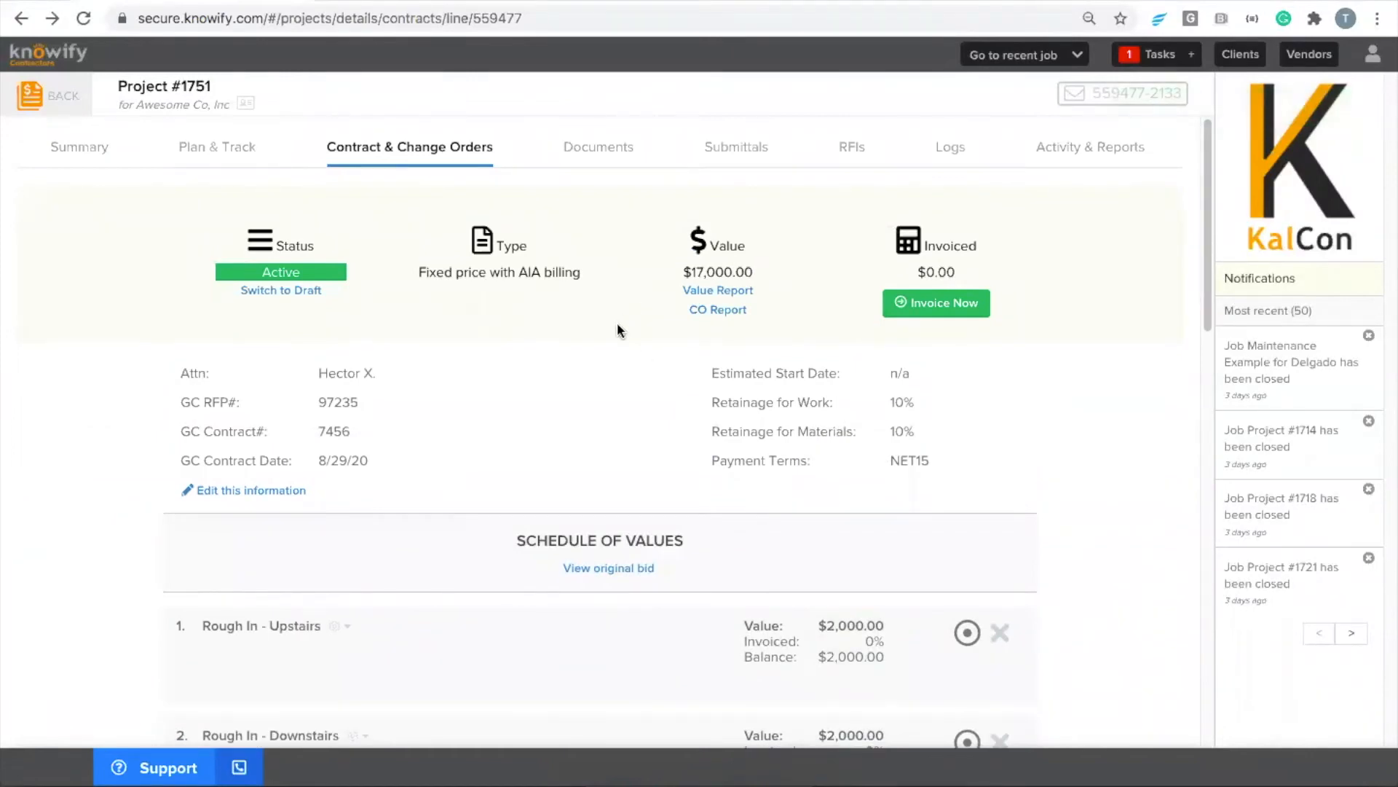
pyautogui.scroll(-4, 619, 329)
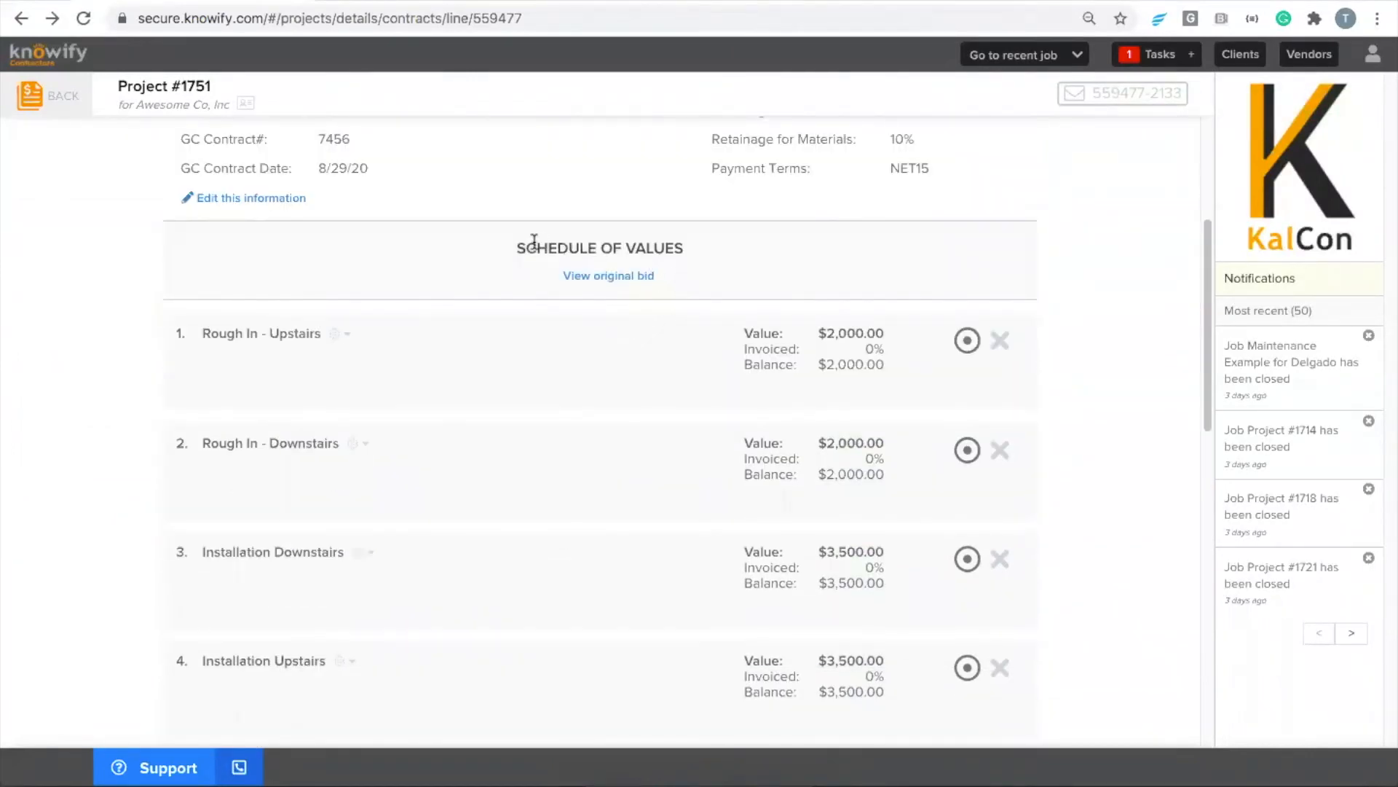
pyautogui.moveTo(517, 248); pyautogui.dragTo(683, 247)
pyautogui.click(513, 252)
pyautogui.click(608, 280)
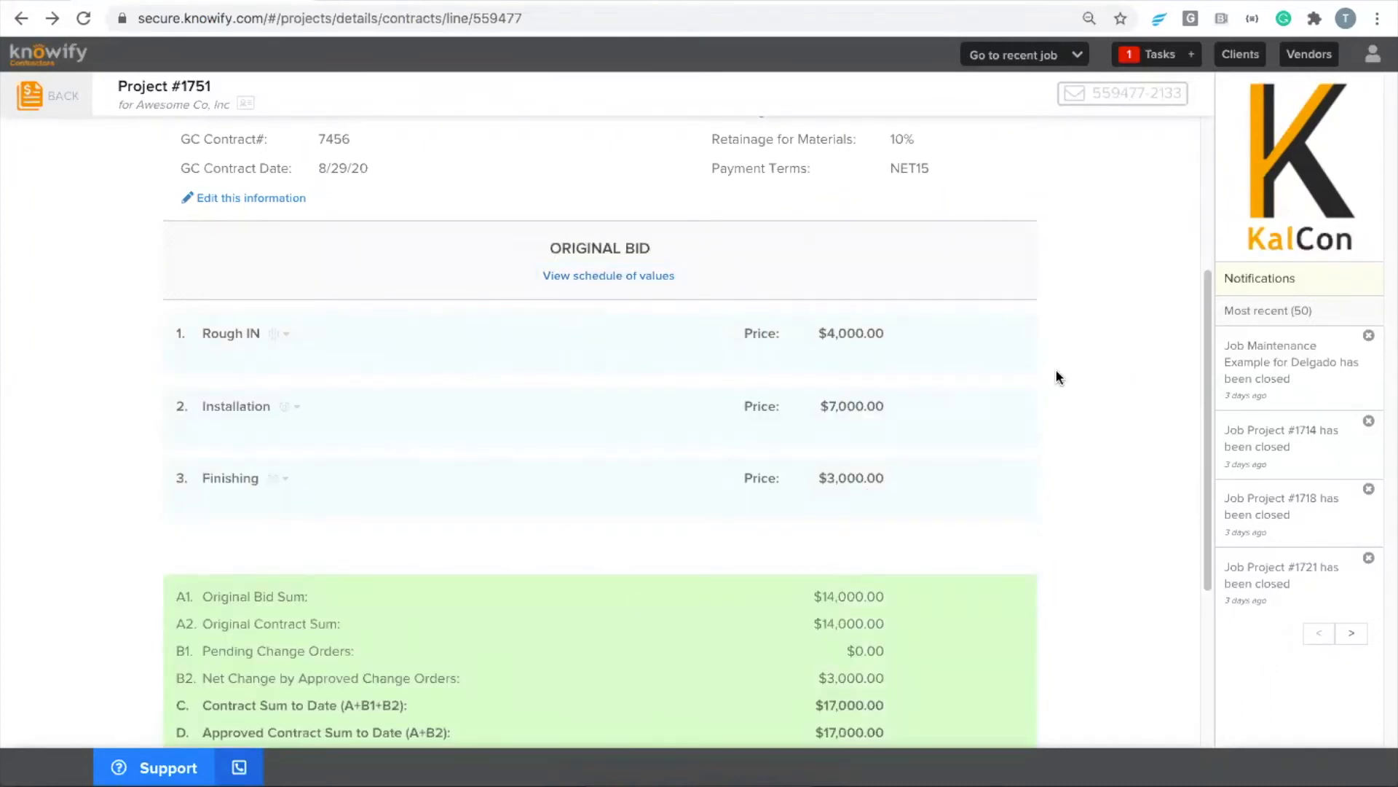
pyautogui.click(603, 276)
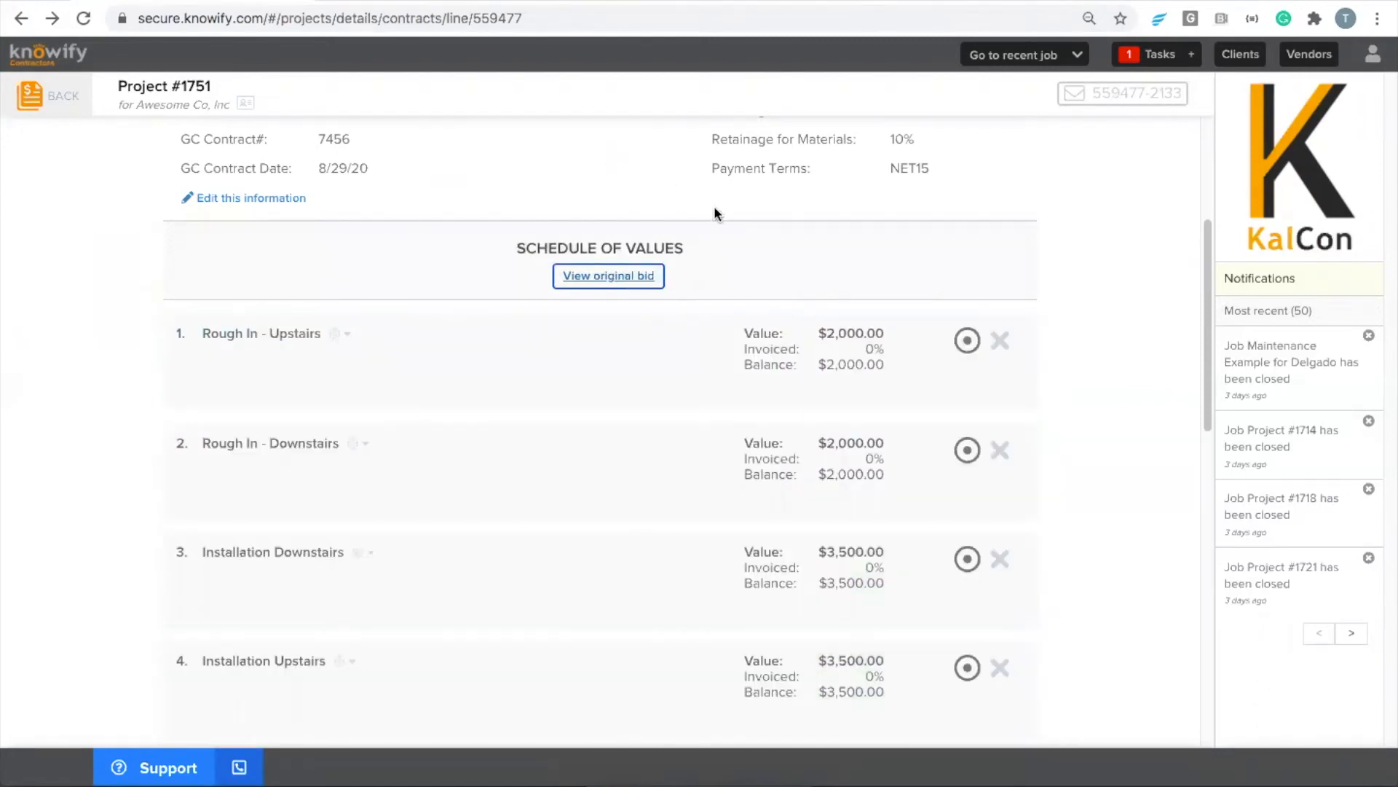
# Start a new application for payment from the contract, with 8/27/20 as the last date of the billing period
pyautogui.scroll(3, 750, 219)
pyautogui.click(918, 234)
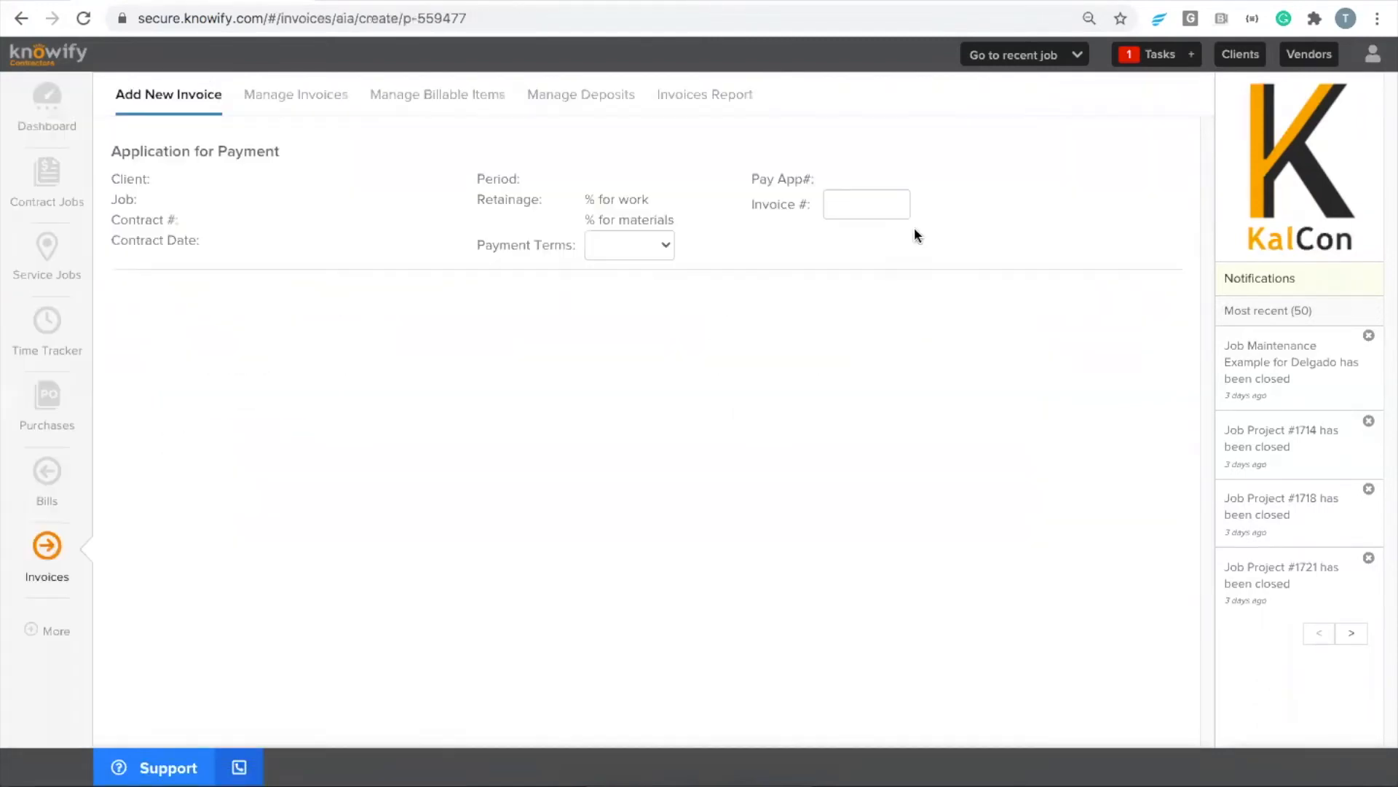
pyautogui.click(182, 342)
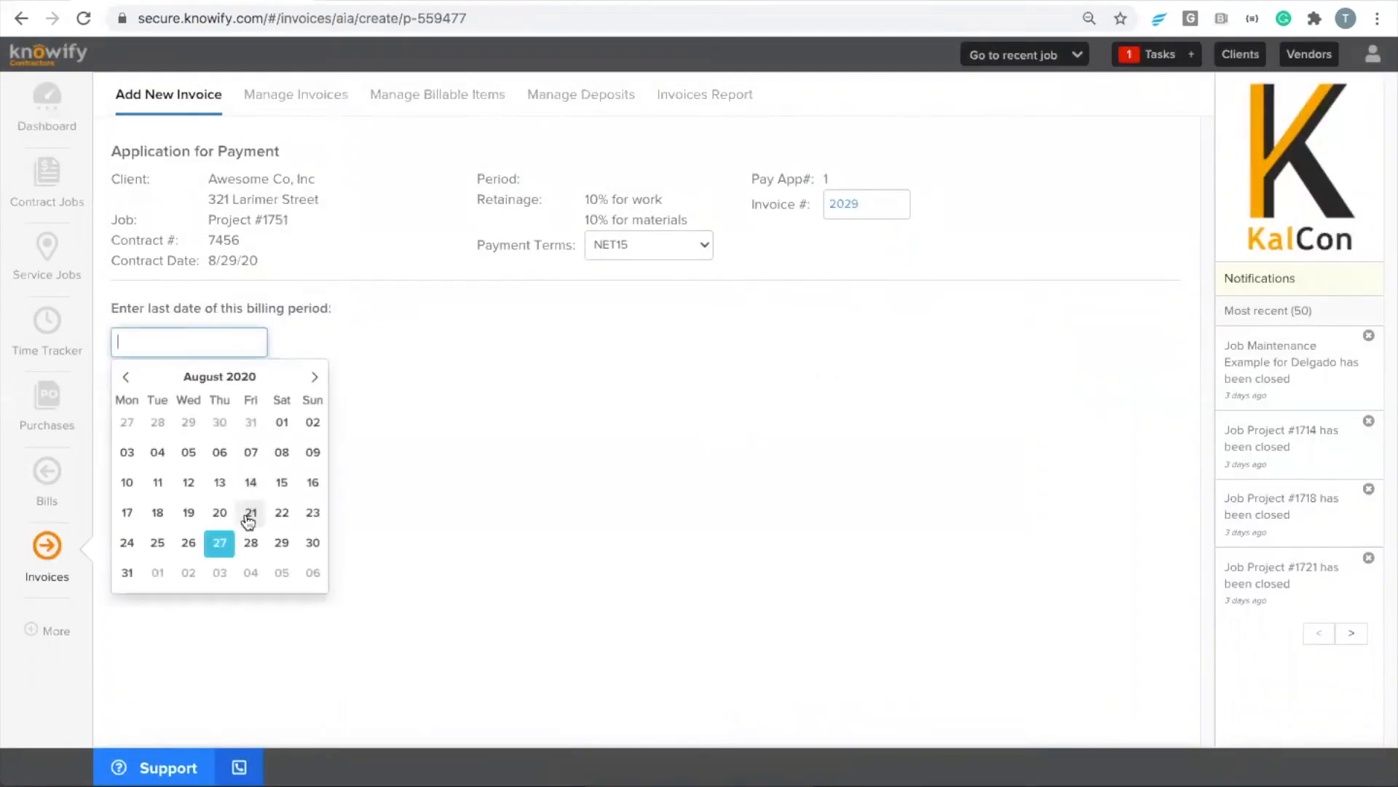
pyautogui.click(219, 542)
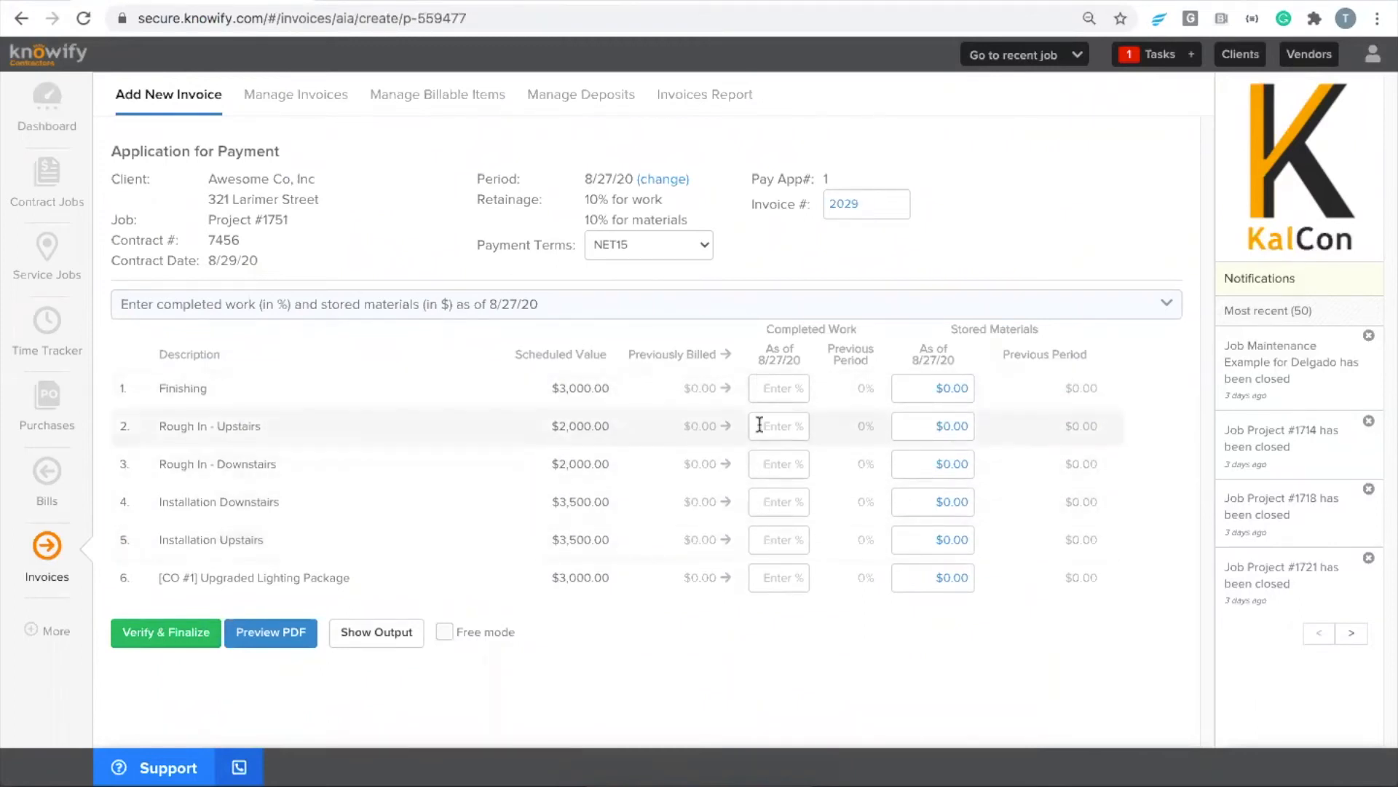
# Enter $2,000 of stored materials for Rough In - Upstairs and 100% completed work for Rough In - Downstairs
pyautogui.click(784, 388)
pyautogui.click(935, 421)
pyautogui.write('2,')
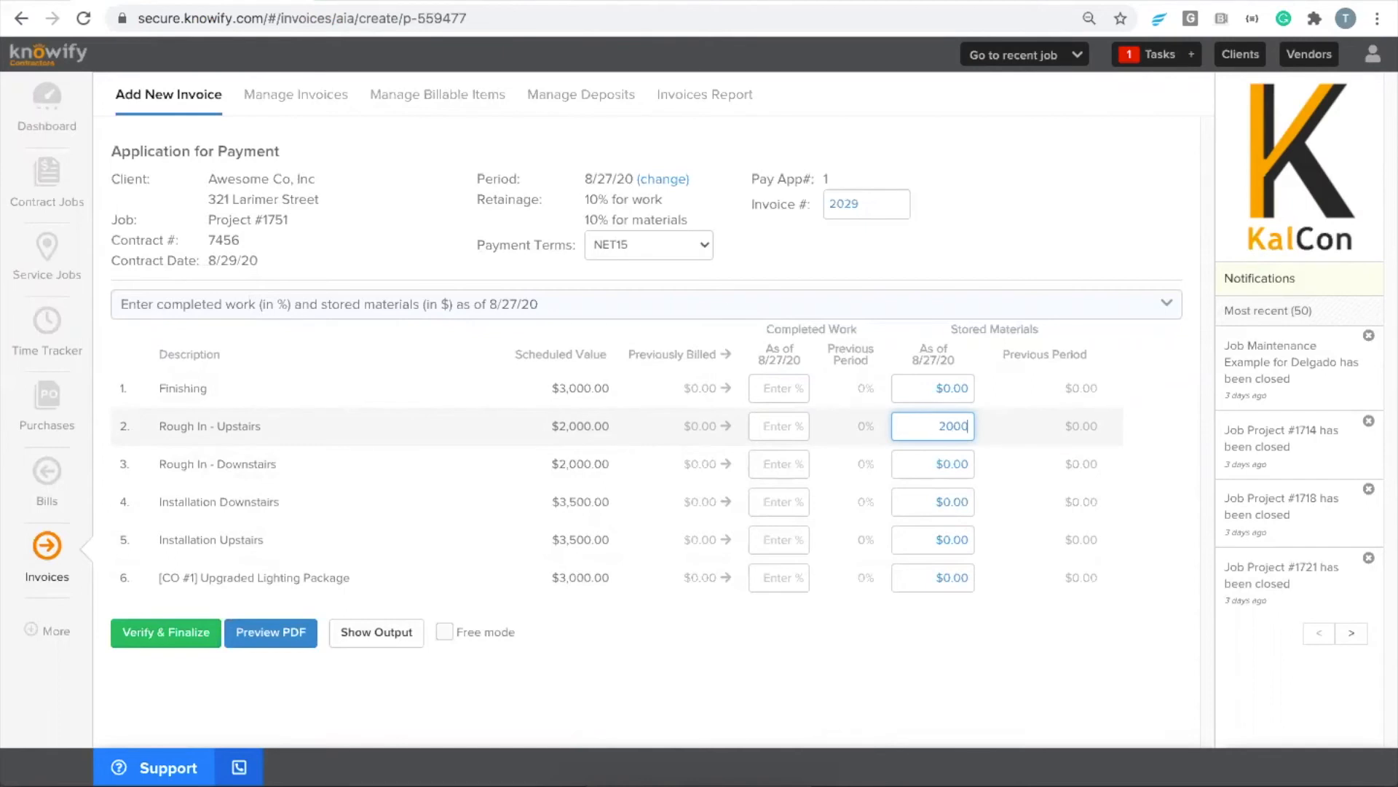
pyautogui.write('000')
pyautogui.click(771, 464)
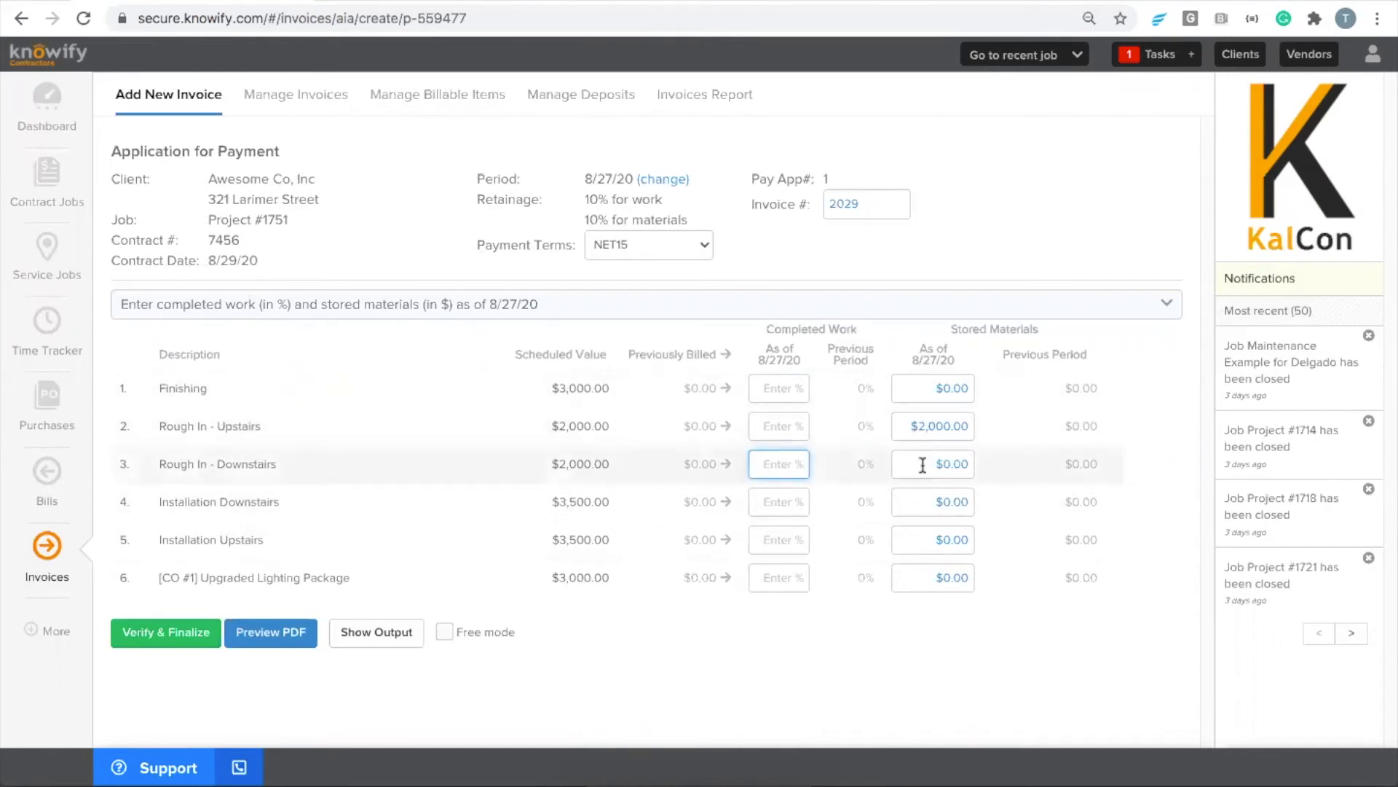
pyautogui.write('100')
pyautogui.click(609, 452)
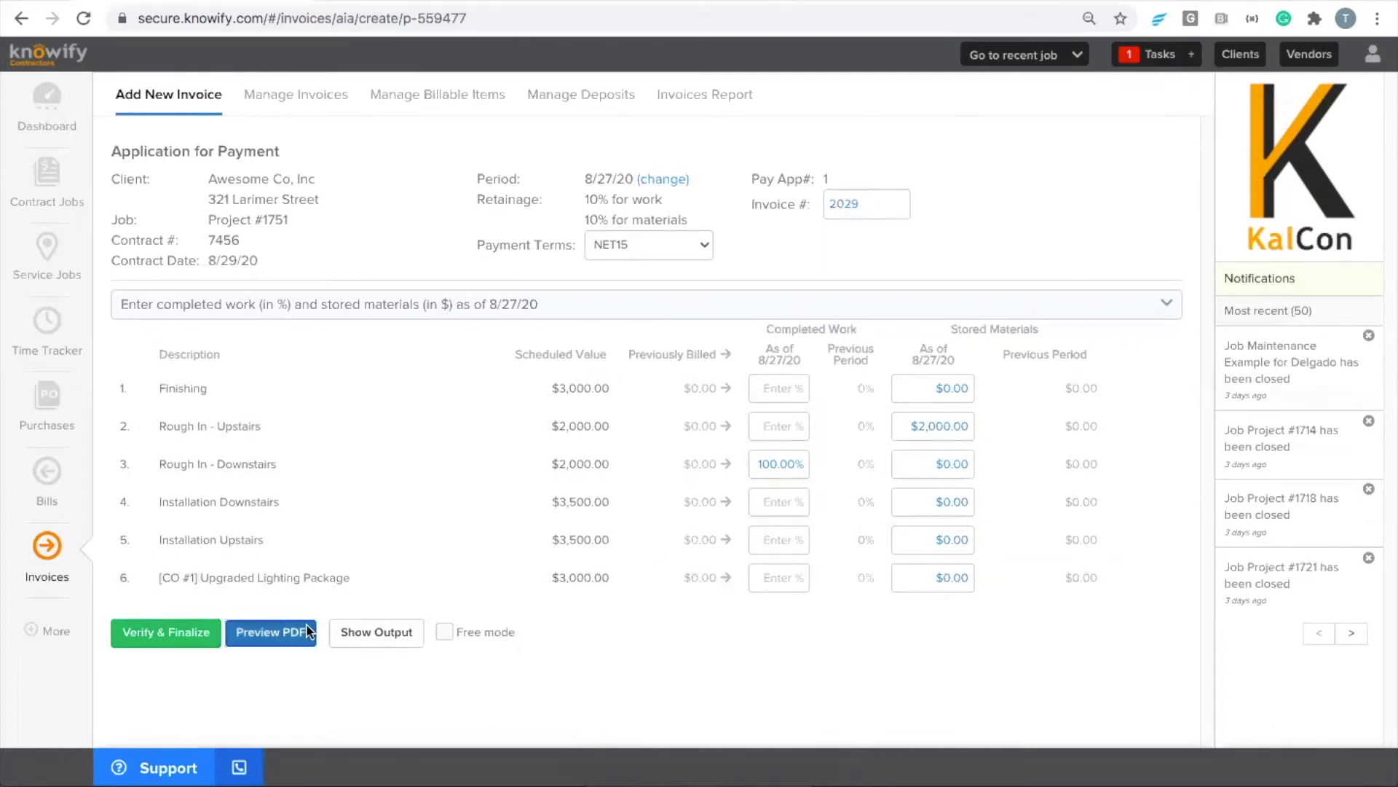
# Preview the application for payment as a PDF, examine the summary page and continuation sheet, and close the preview
pyautogui.click(271, 631)
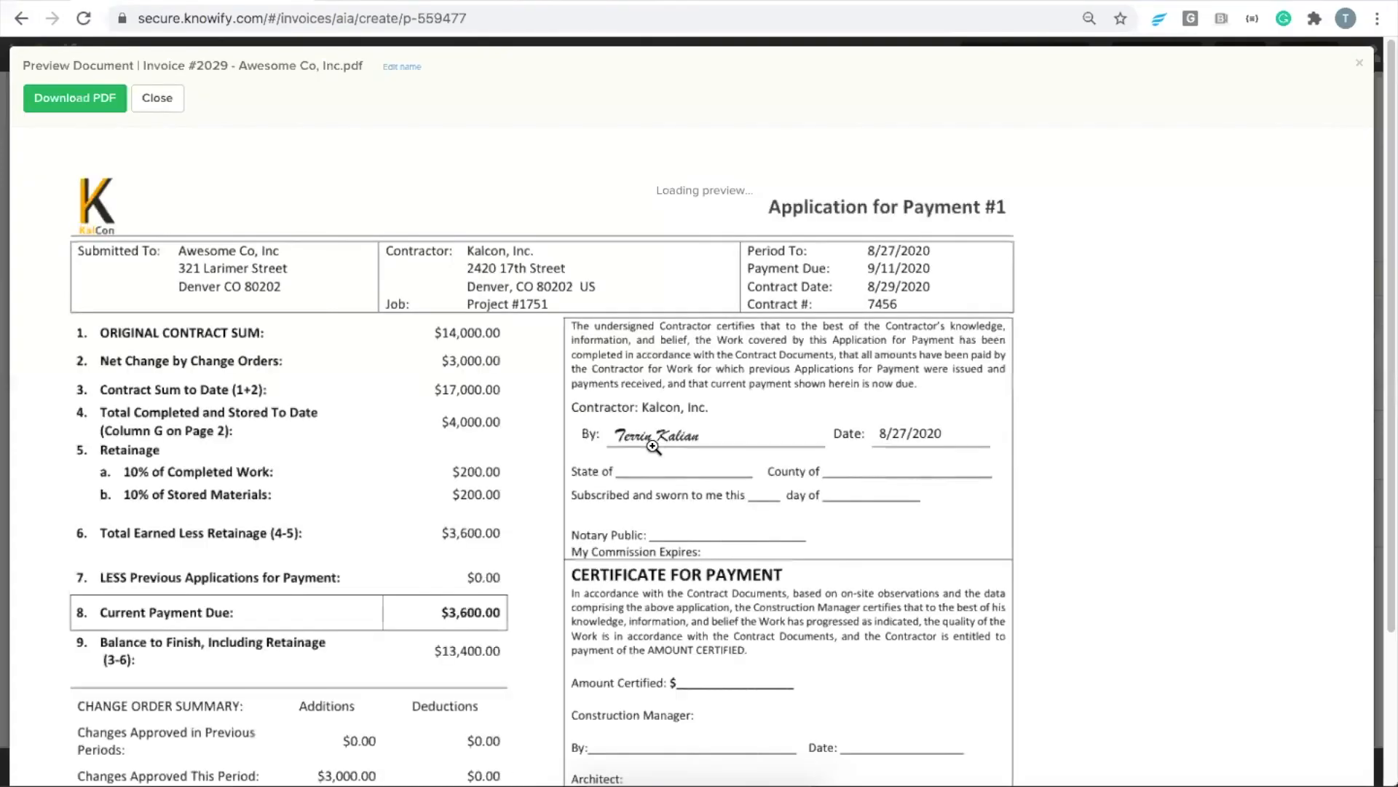
pyautogui.scroll(-10, 535, 451)
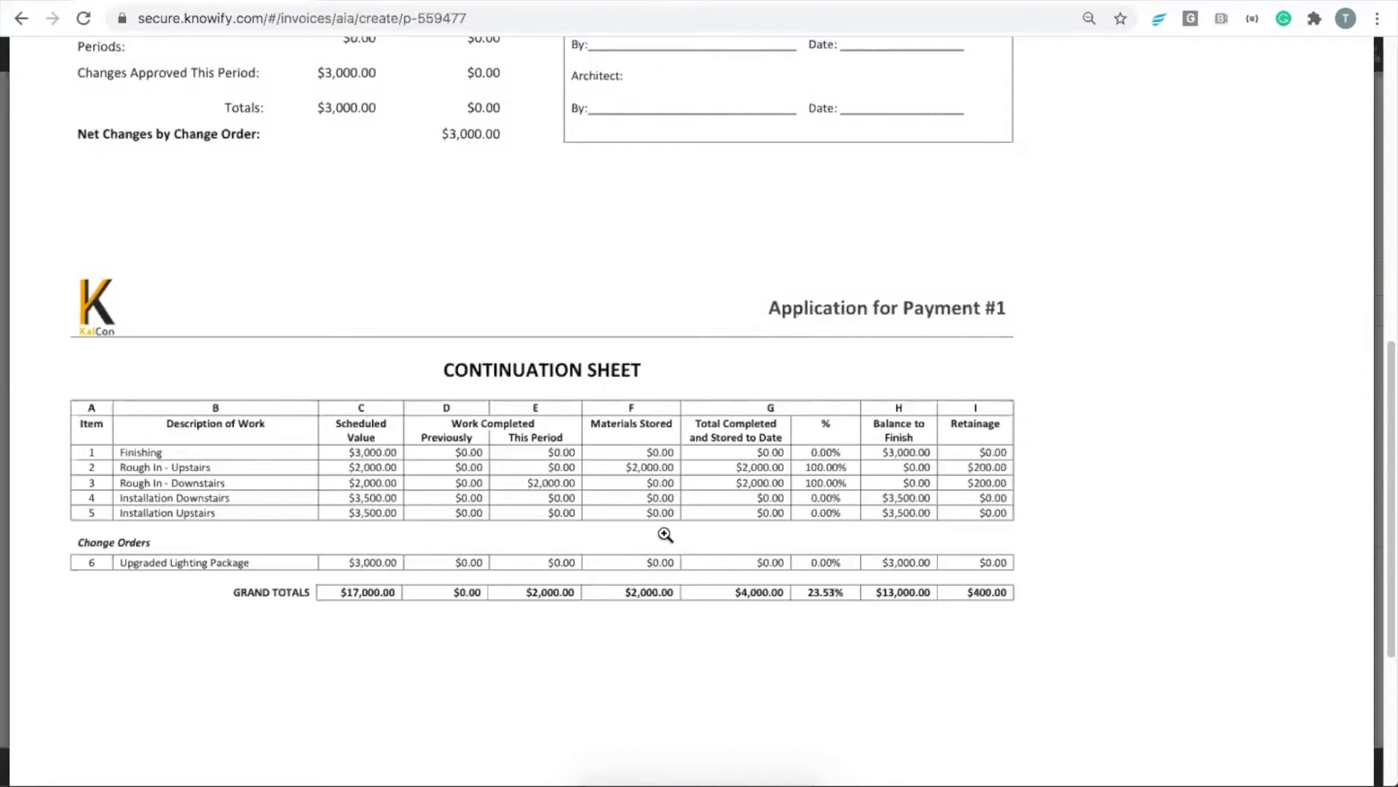
pyautogui.press('Escape')
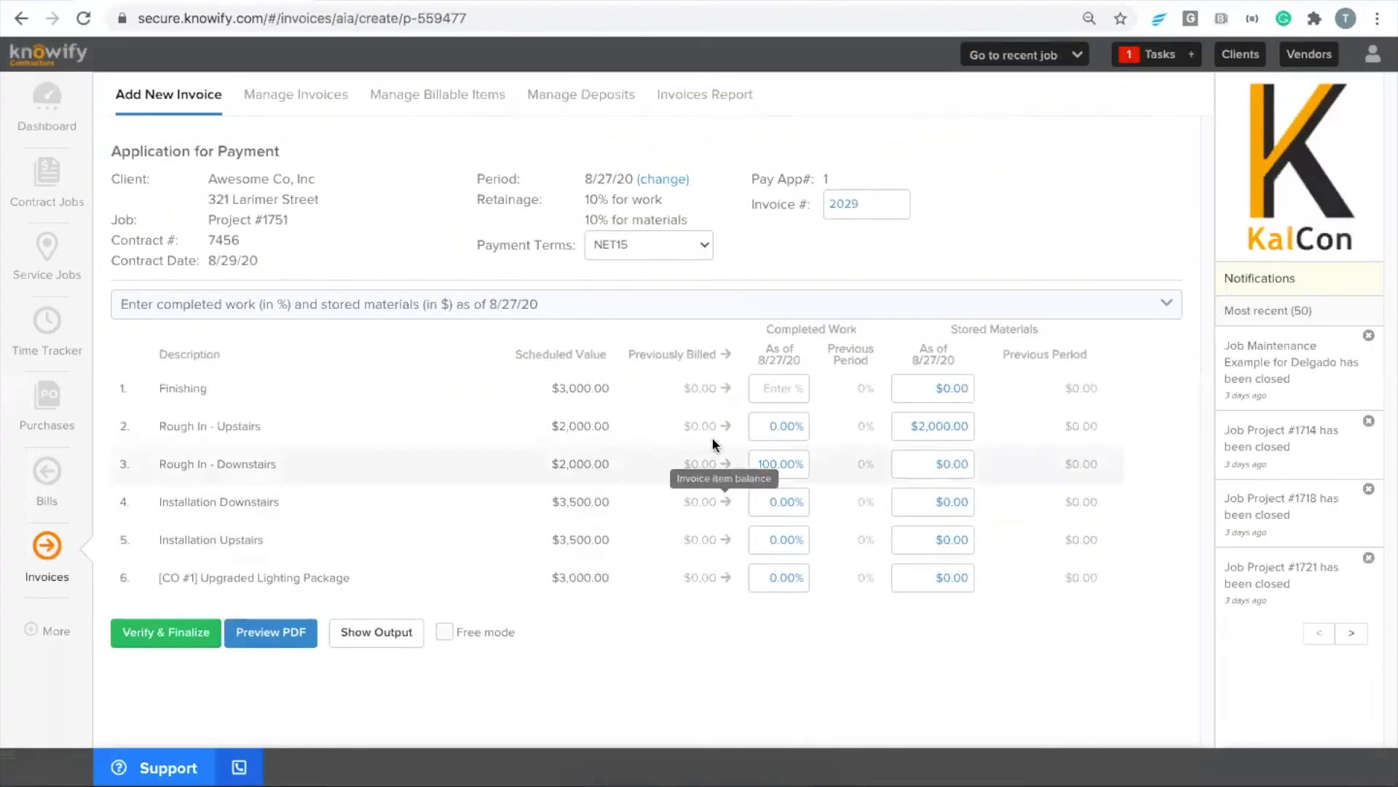
# Enter 50% completed work and $1,500 of stored materials for the Finishing line
pyautogui.click(755, 393)
pyautogui.write('50')
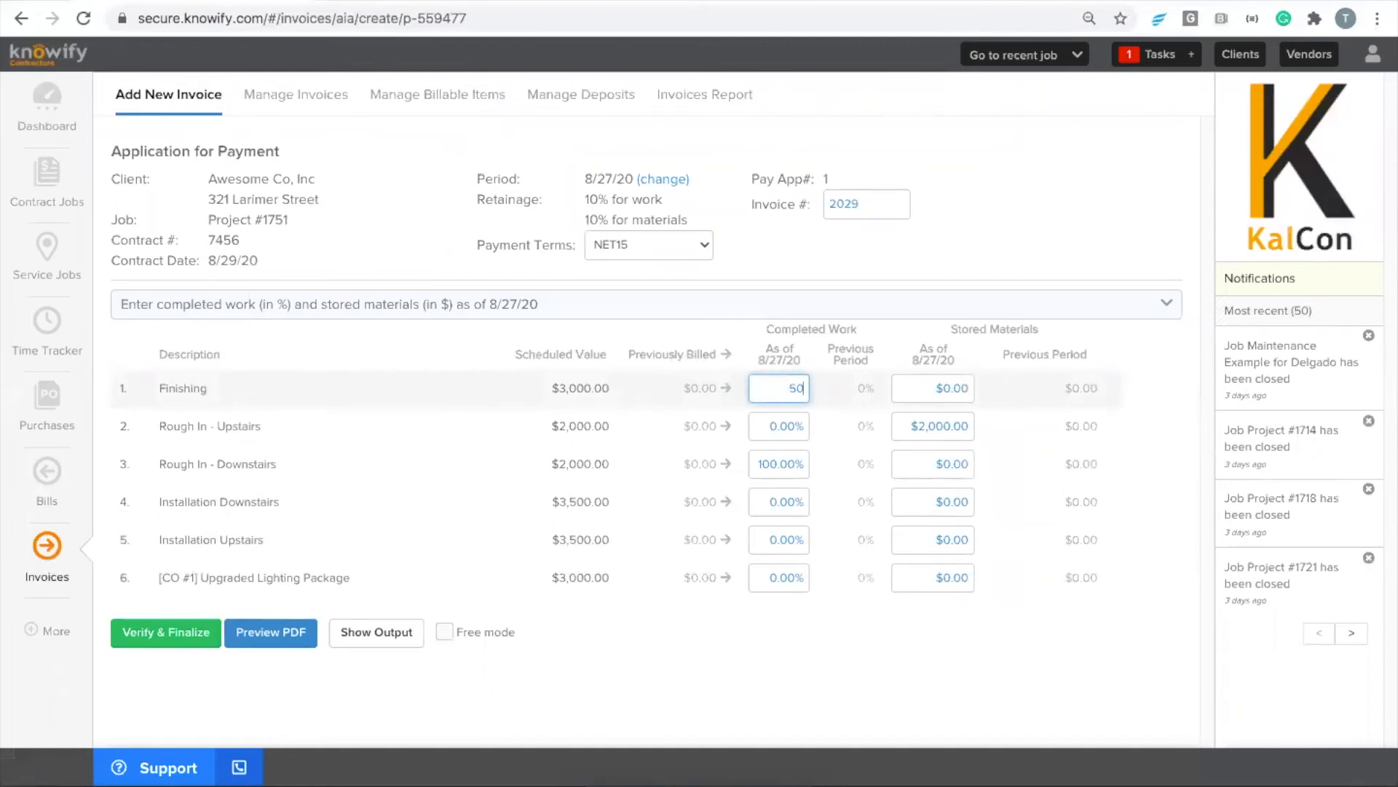
pyautogui.press('Tab')
pyautogui.write('1500')
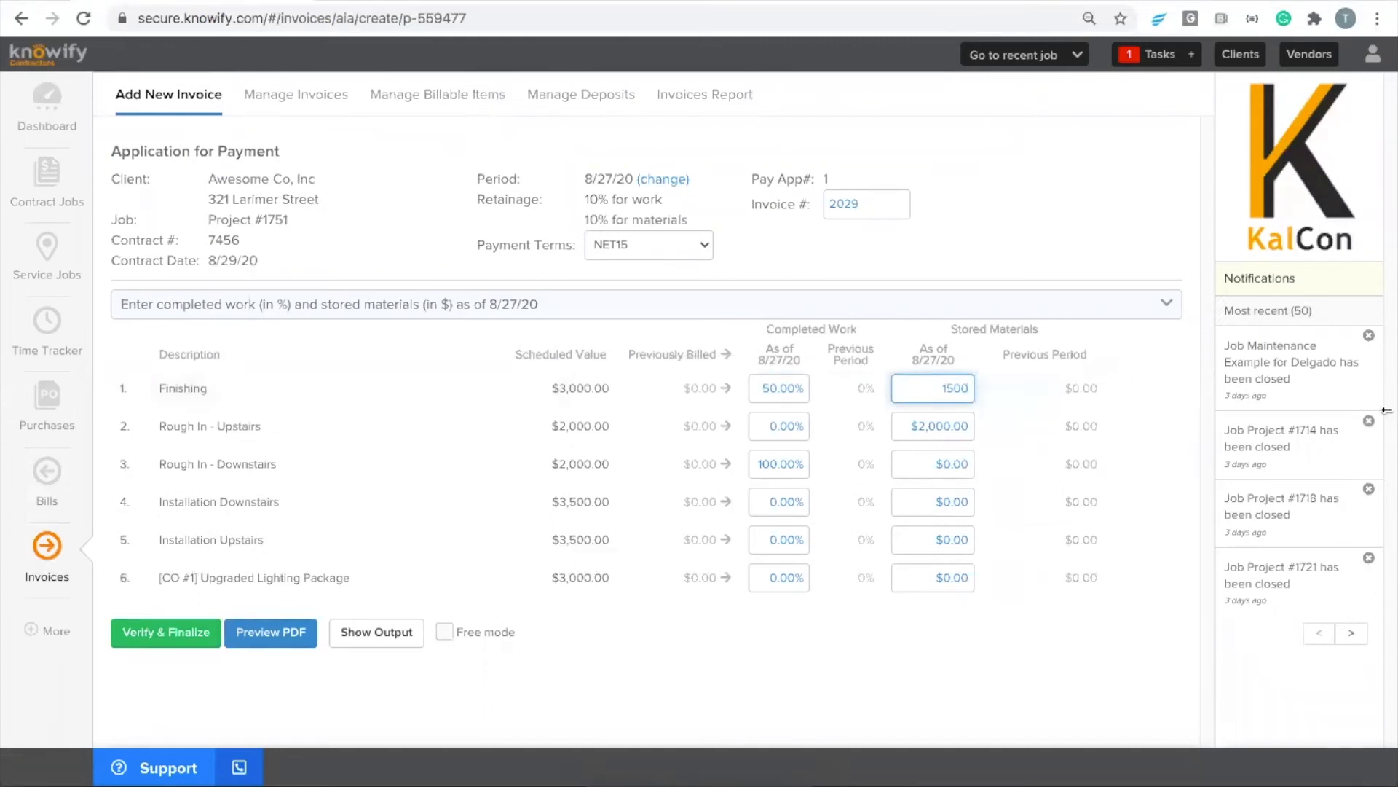
# Enter 50% completed work for Installation Downstairs and $1,500 of stored materials for Installation Upstairs
pyautogui.click(788, 505)
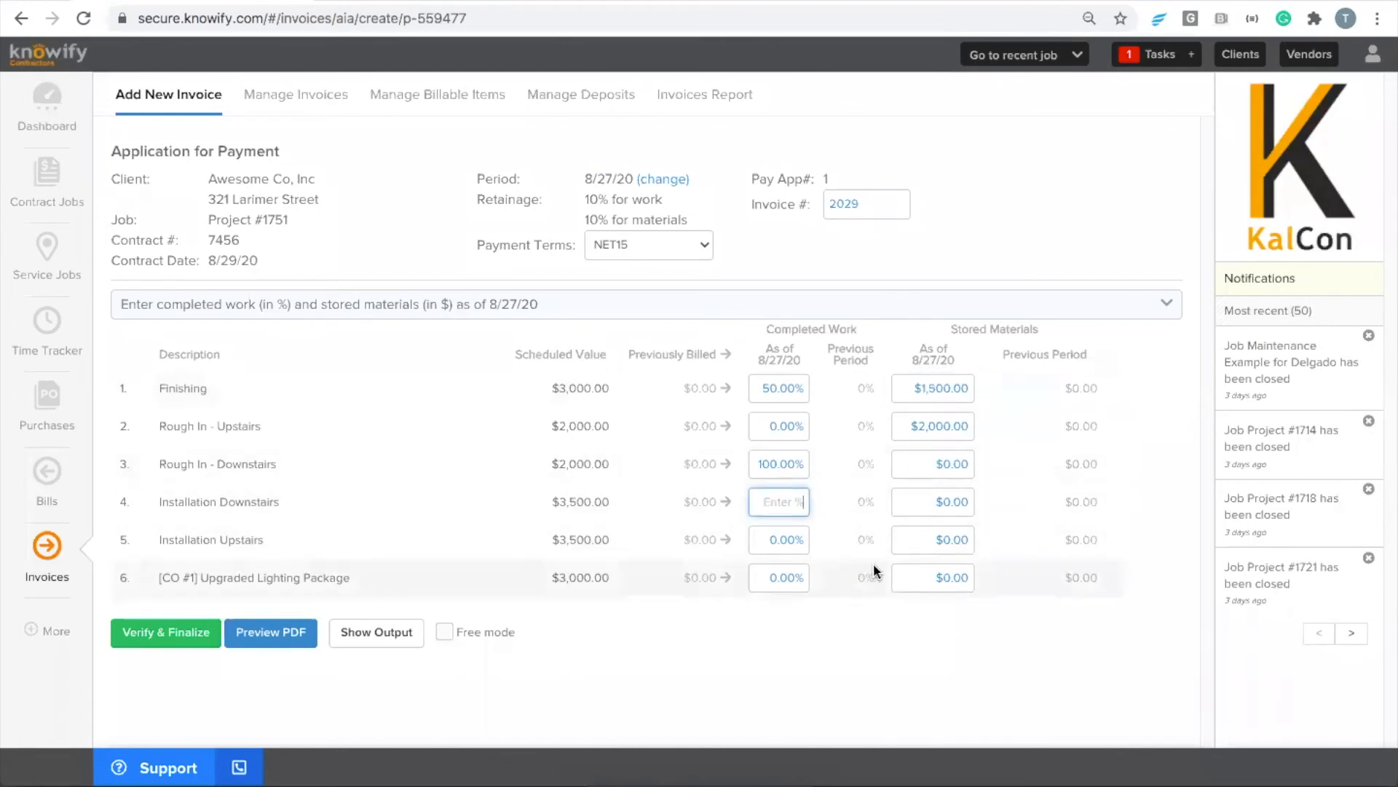
pyautogui.write('50')
pyautogui.click(967, 539)
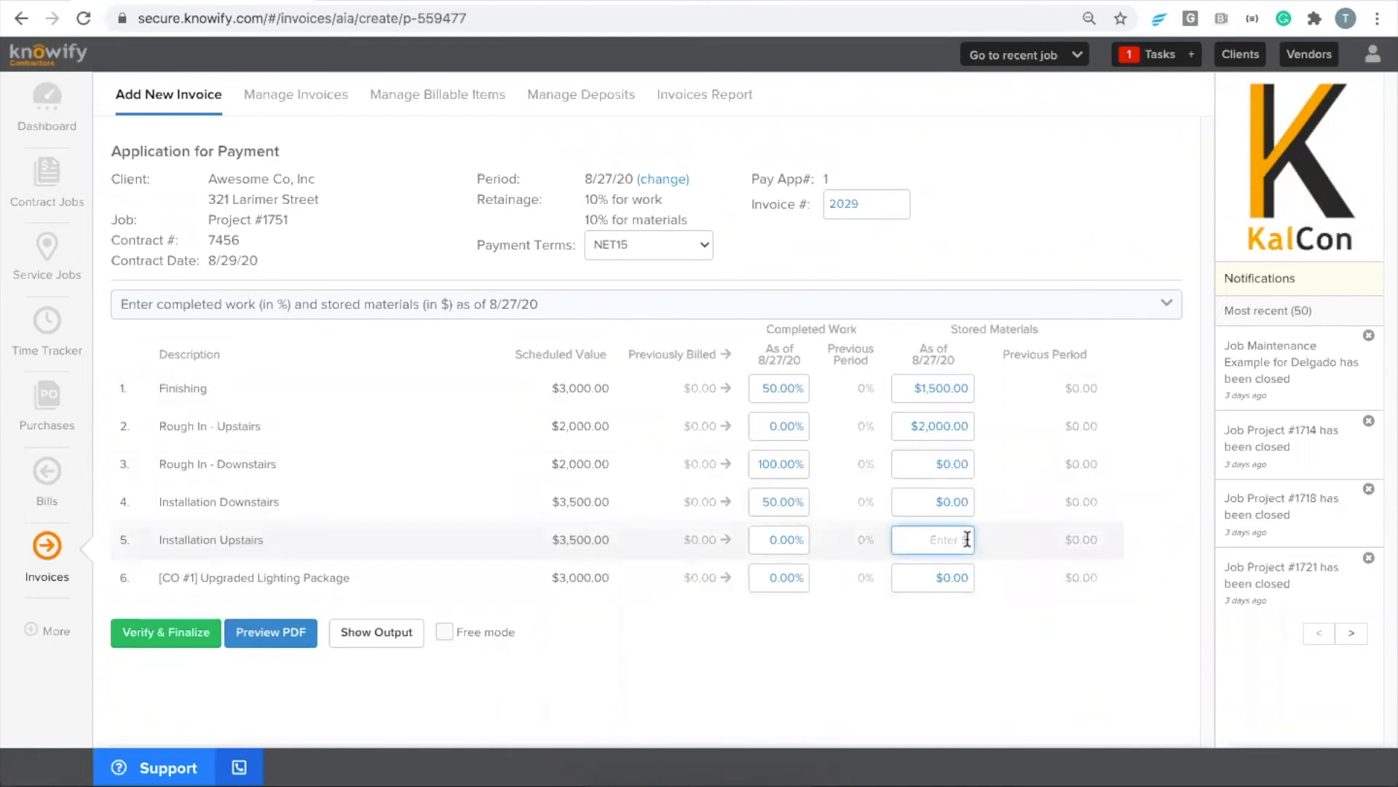
pyautogui.write('1')
# Bill the full balance of the Upgraded Lighting Package change order at 100% completed work
pyautogui.click(890, 613)
pyautogui.click(801, 580)
pyautogui.click(731, 582)
pyautogui.click(728, 578)
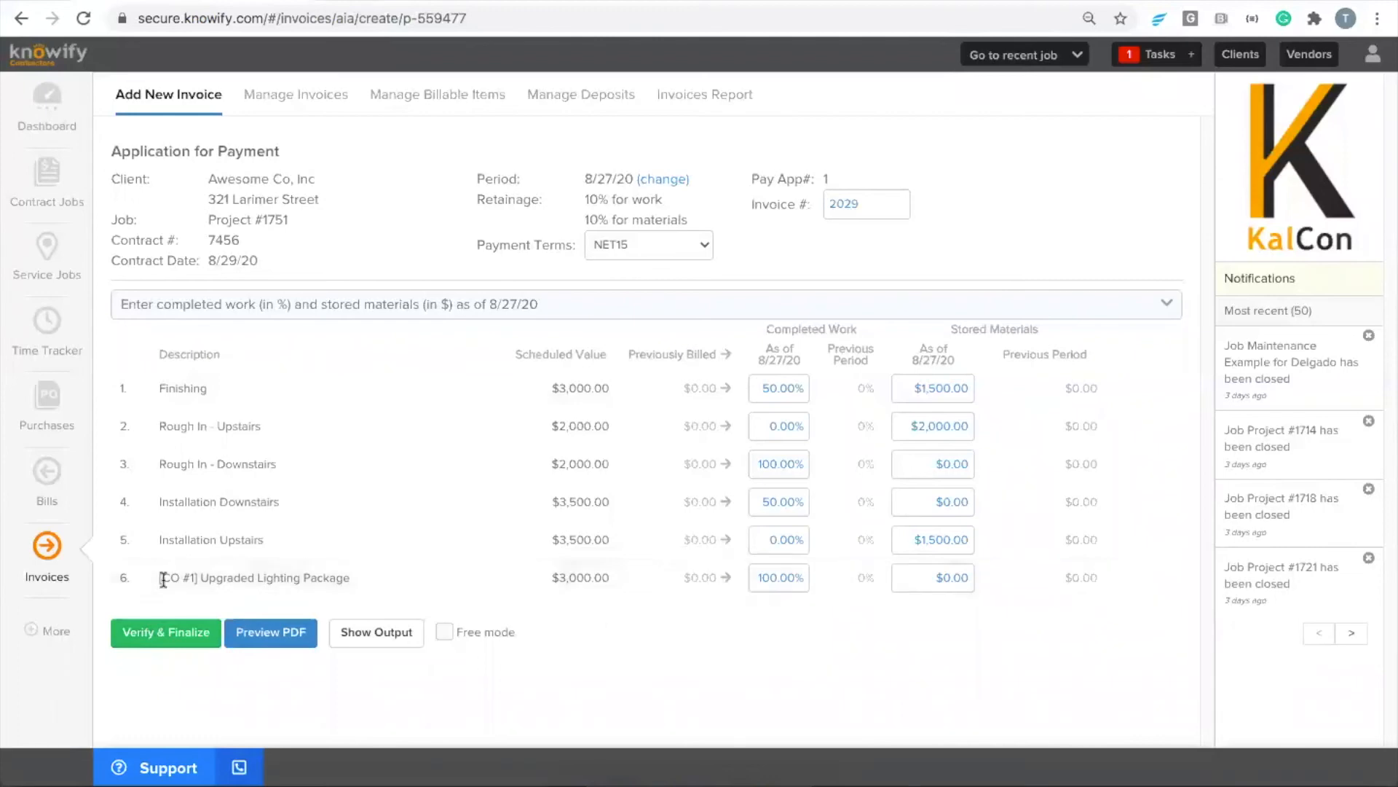
# Finalize the first application for payment, review its document's summary and continuation sheet, and close the preview
pyautogui.click(145, 633)
pyautogui.click(839, 539)
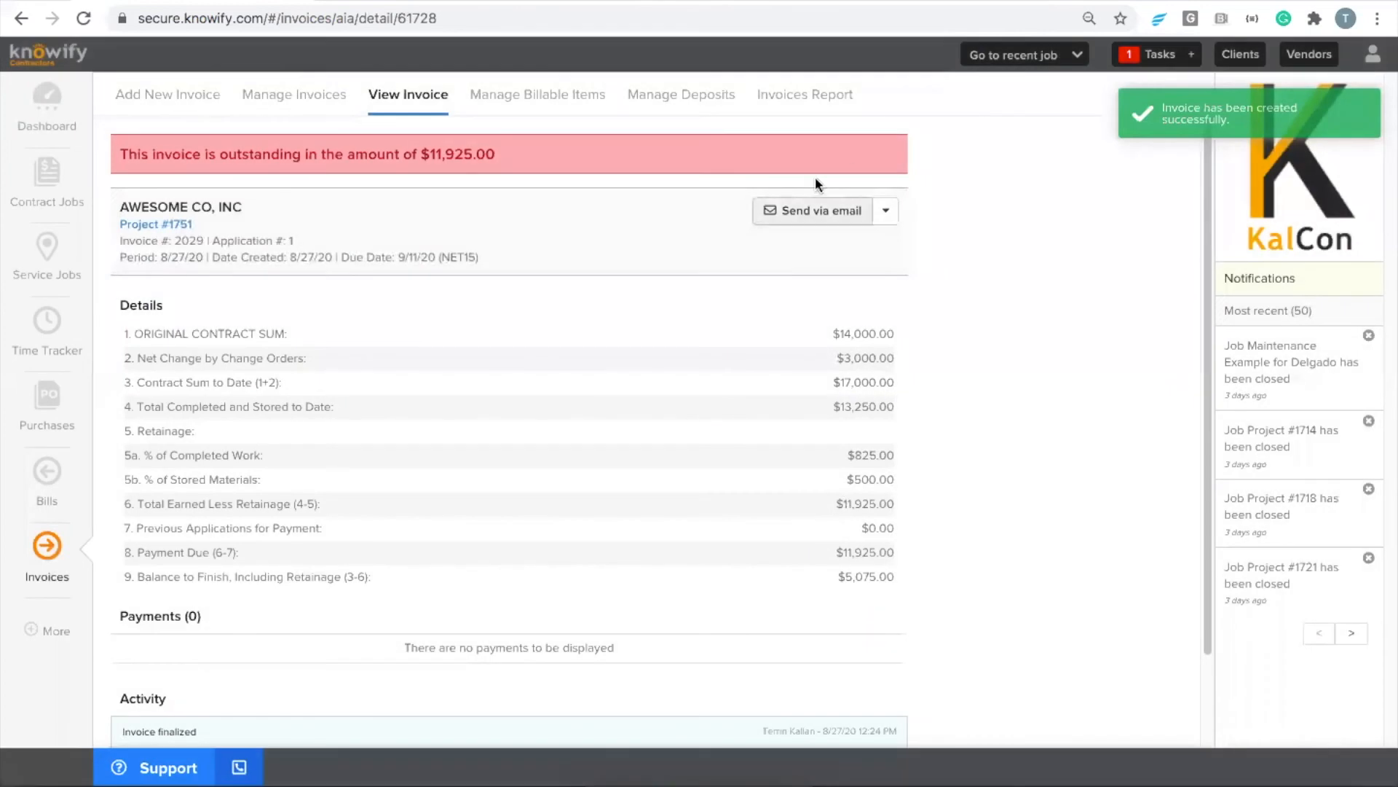
pyautogui.click(885, 211)
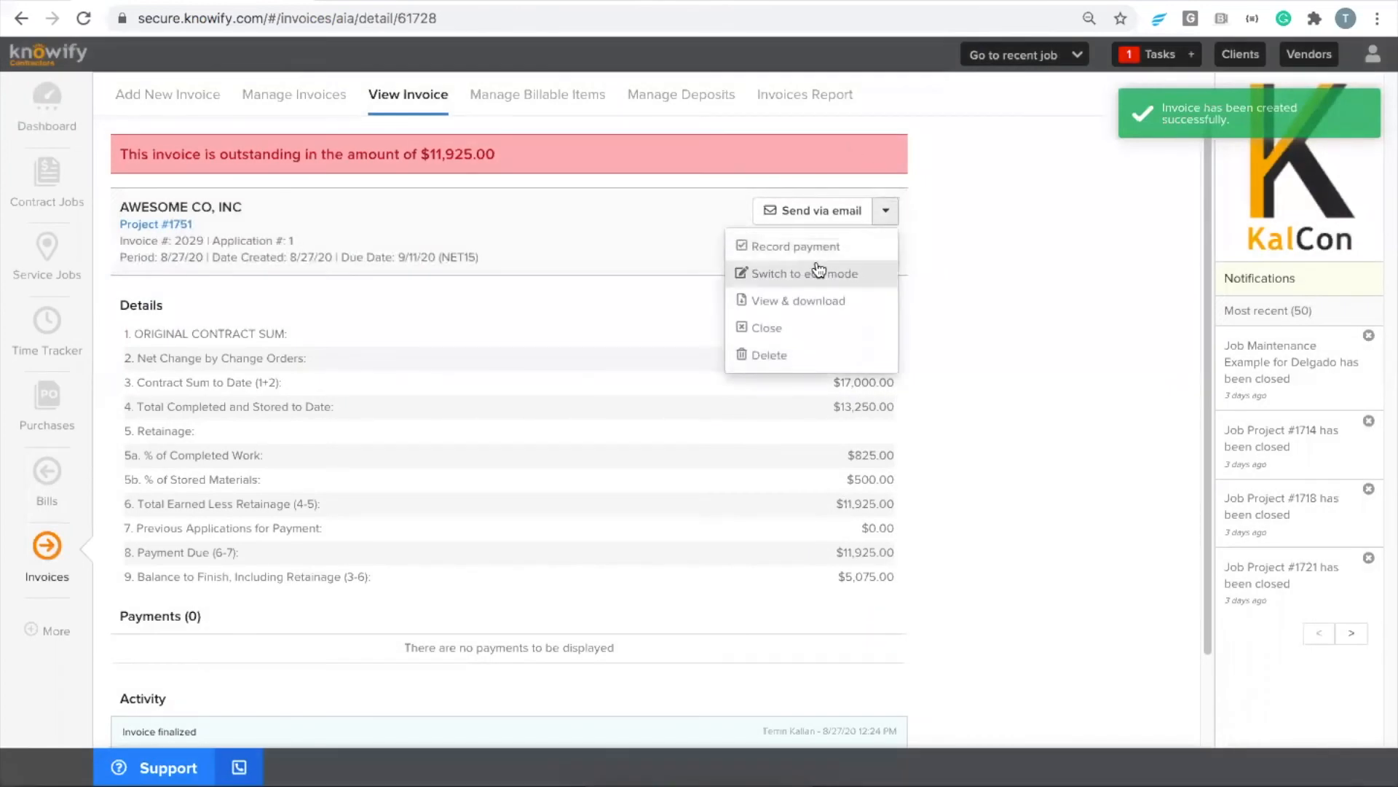
pyautogui.click(801, 301)
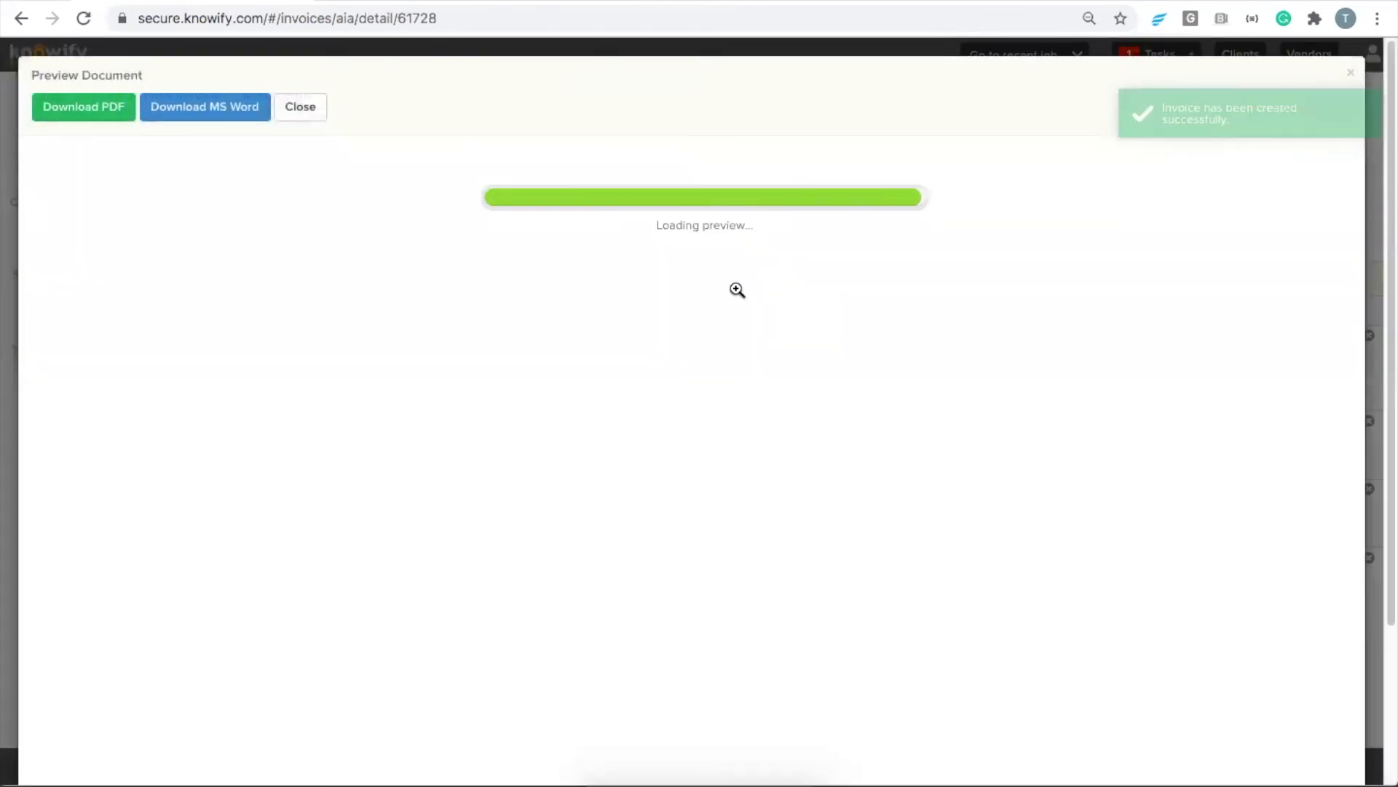
pyautogui.scroll(-8, 452, 508)
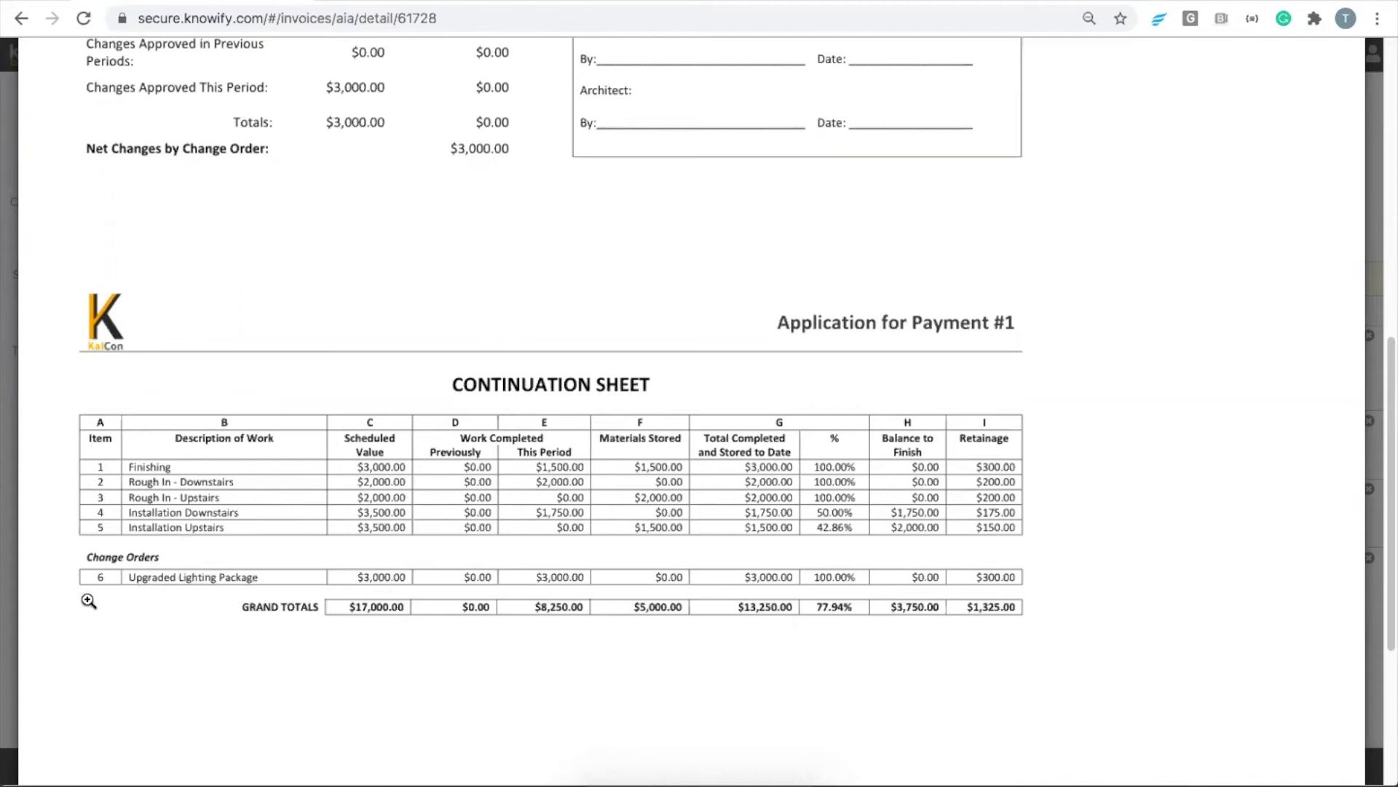
pyautogui.scroll(4, 112, 236)
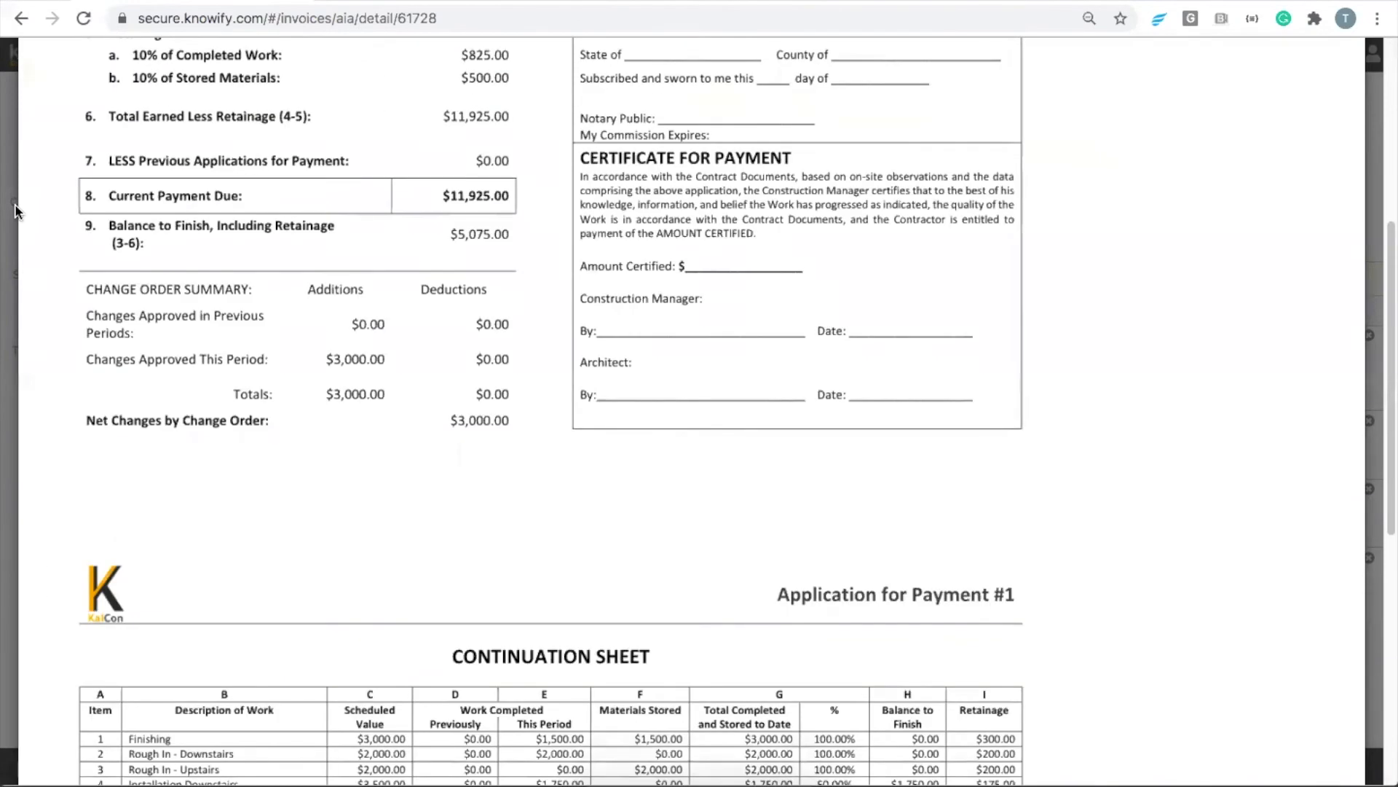
pyautogui.click(10, 204)
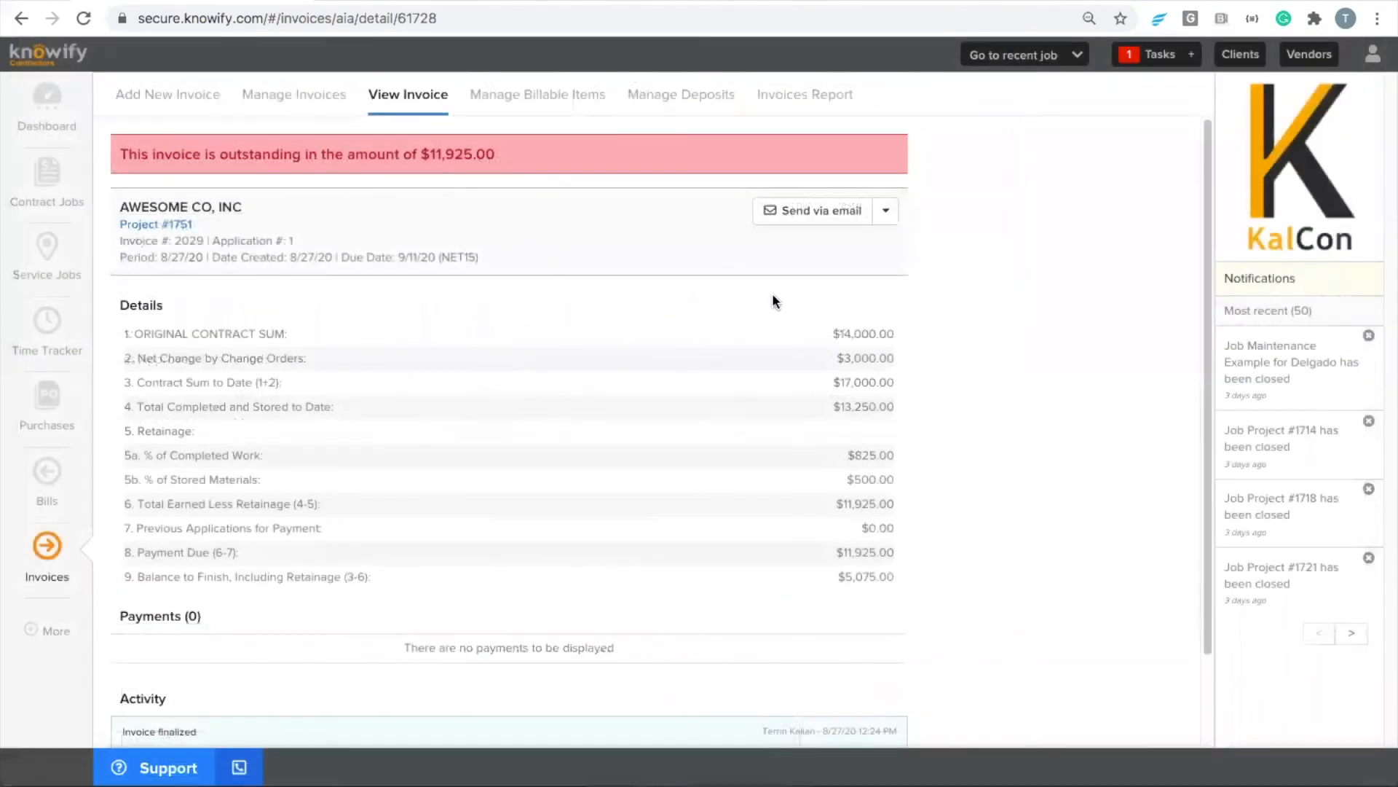
# Start a second application for payment from Project #1751 with a billing period ending 8/28/20
pyautogui.click(175, 226)
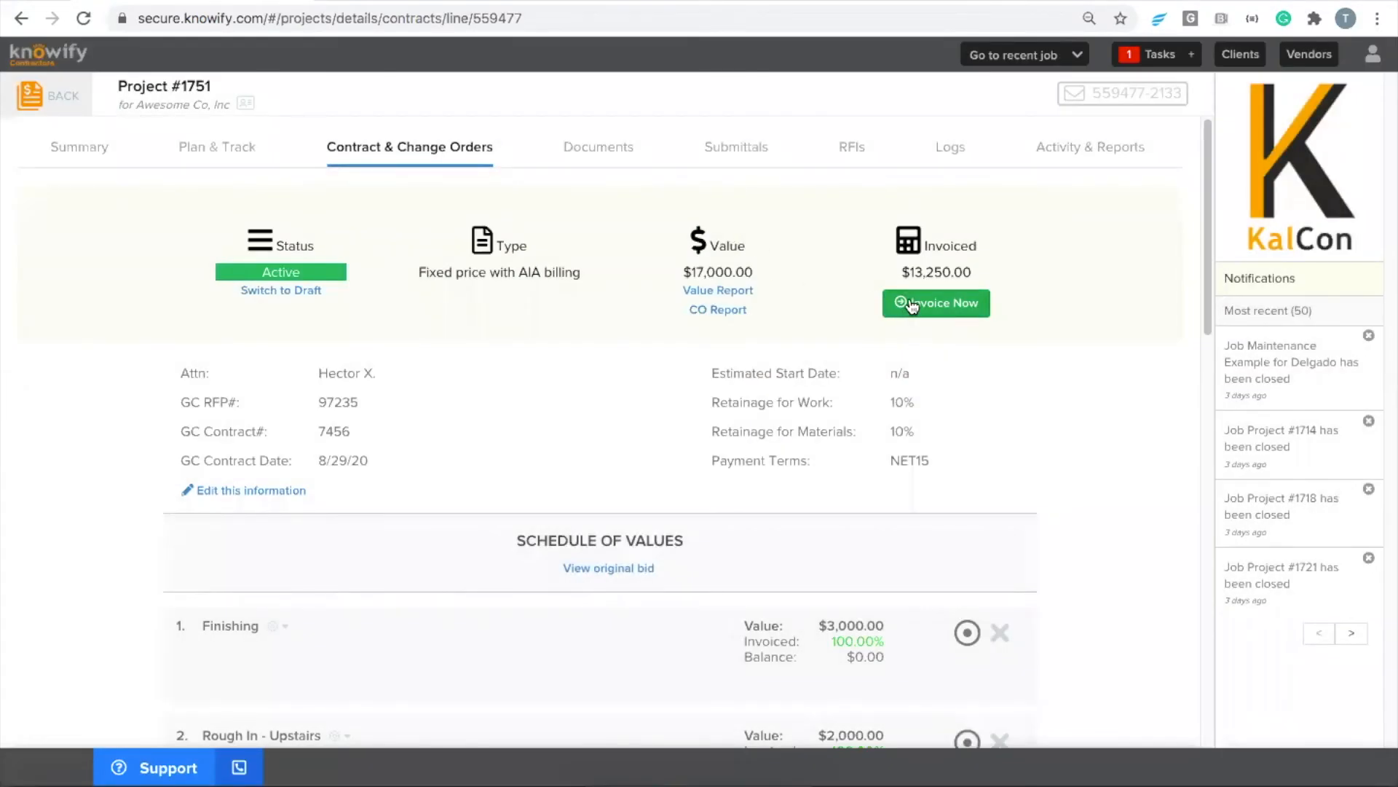
pyautogui.click(917, 309)
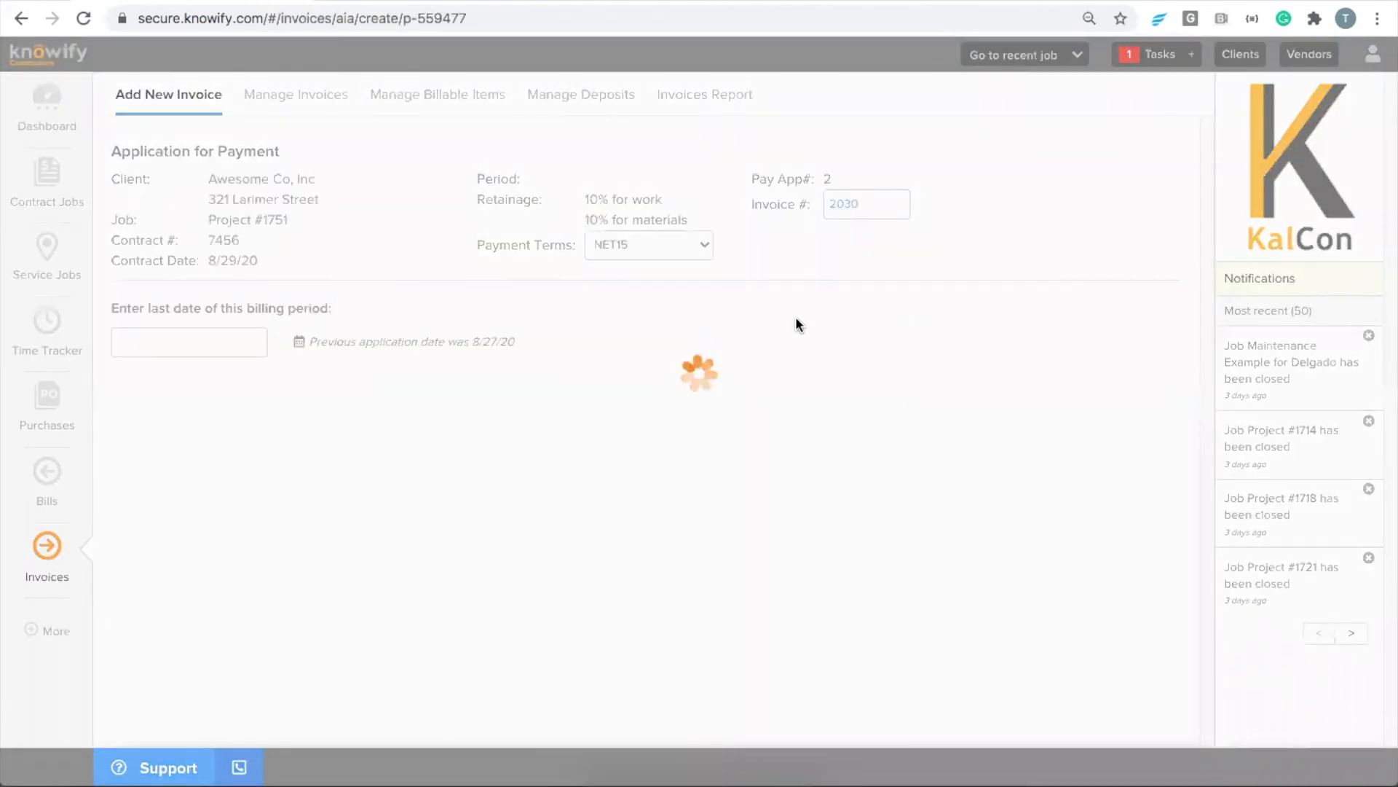
pyautogui.click(187, 342)
pyautogui.click(244, 555)
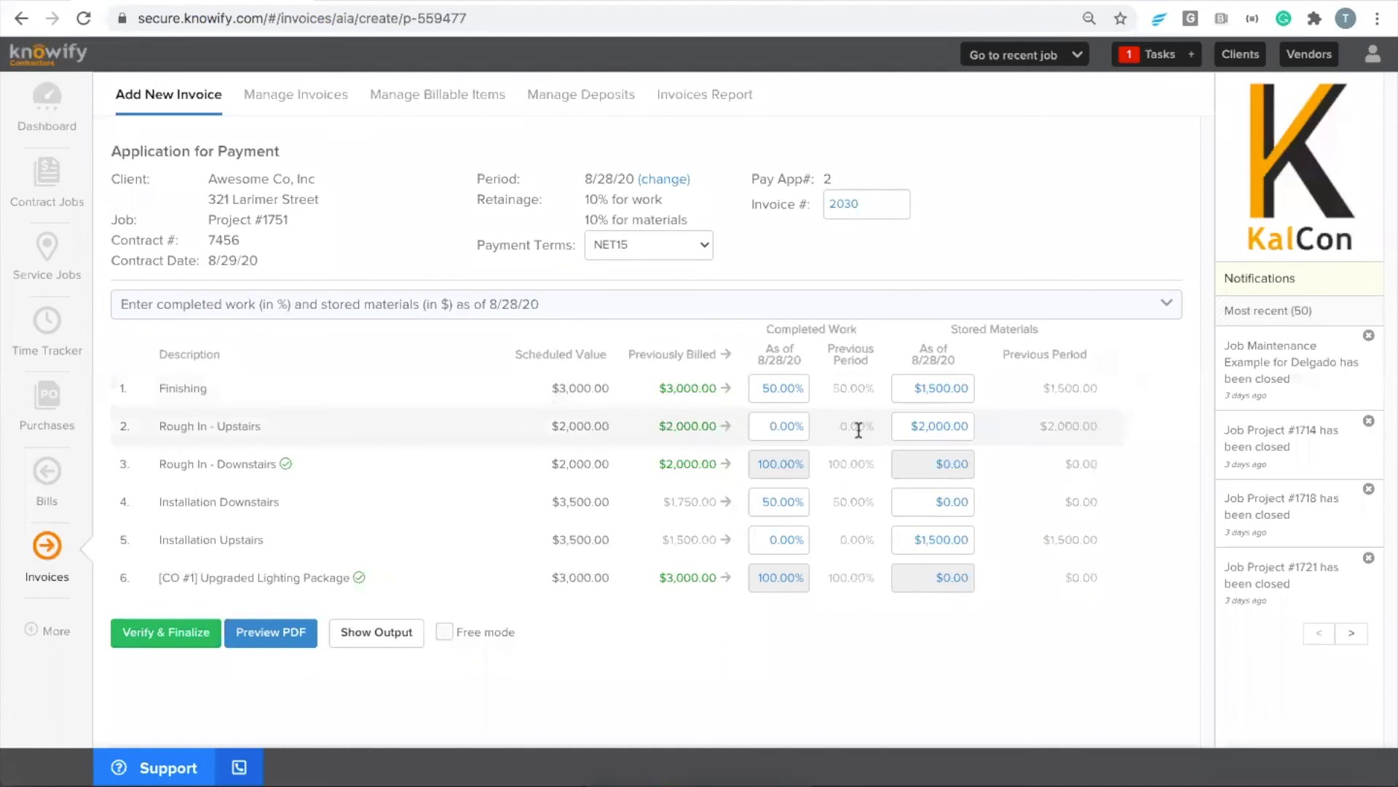
# Move Rough In - Upstairs from stored to installed by setting stored materials to $0 and completed work to 100%
pyautogui.moveTo(155, 463); pyautogui.dragTo(291, 466)
pyautogui.click(294, 469)
pyautogui.click(942, 428)
pyautogui.write('0')
pyautogui.click(878, 445)
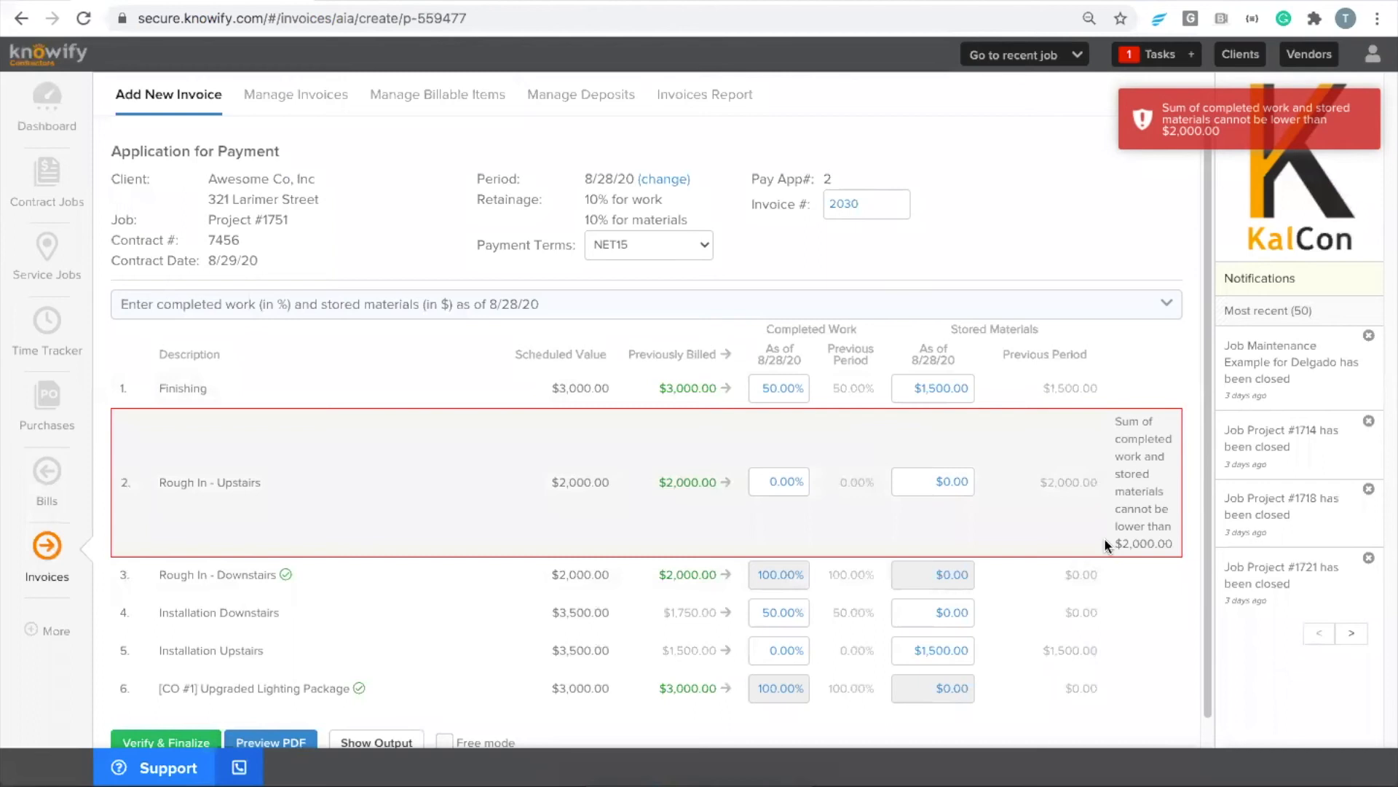
pyautogui.rightClick(1104, 535)
pyautogui.click(1096, 488)
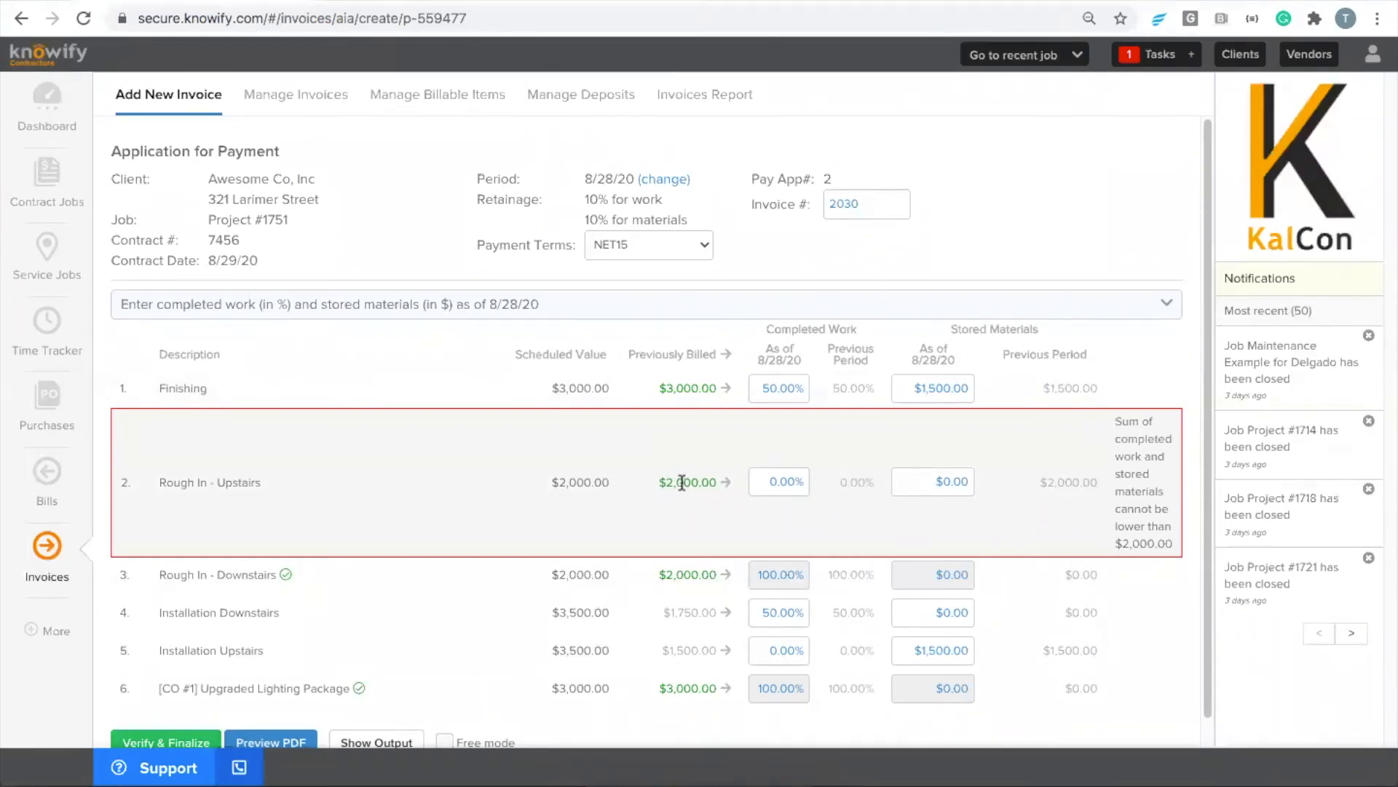
pyautogui.click(783, 486)
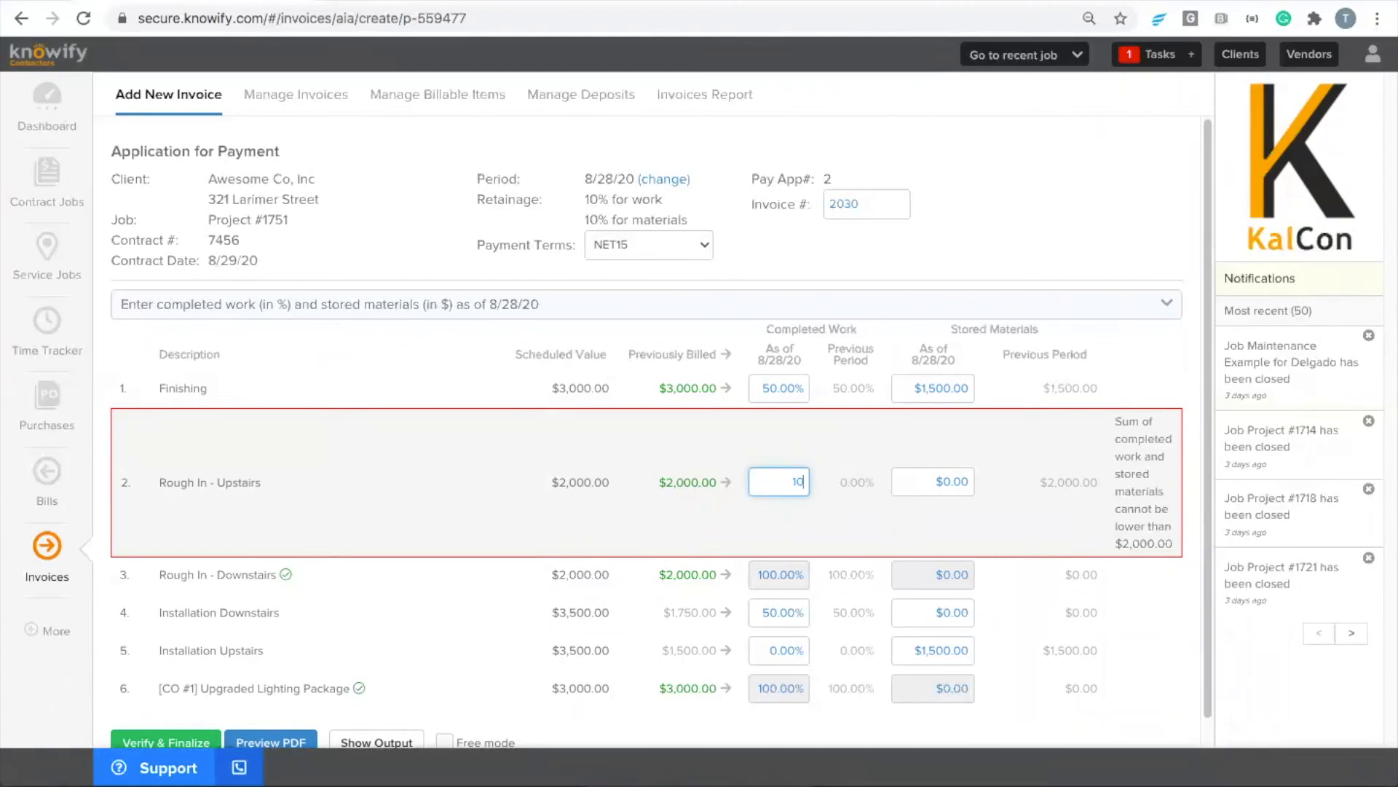
pyautogui.click(513, 437)
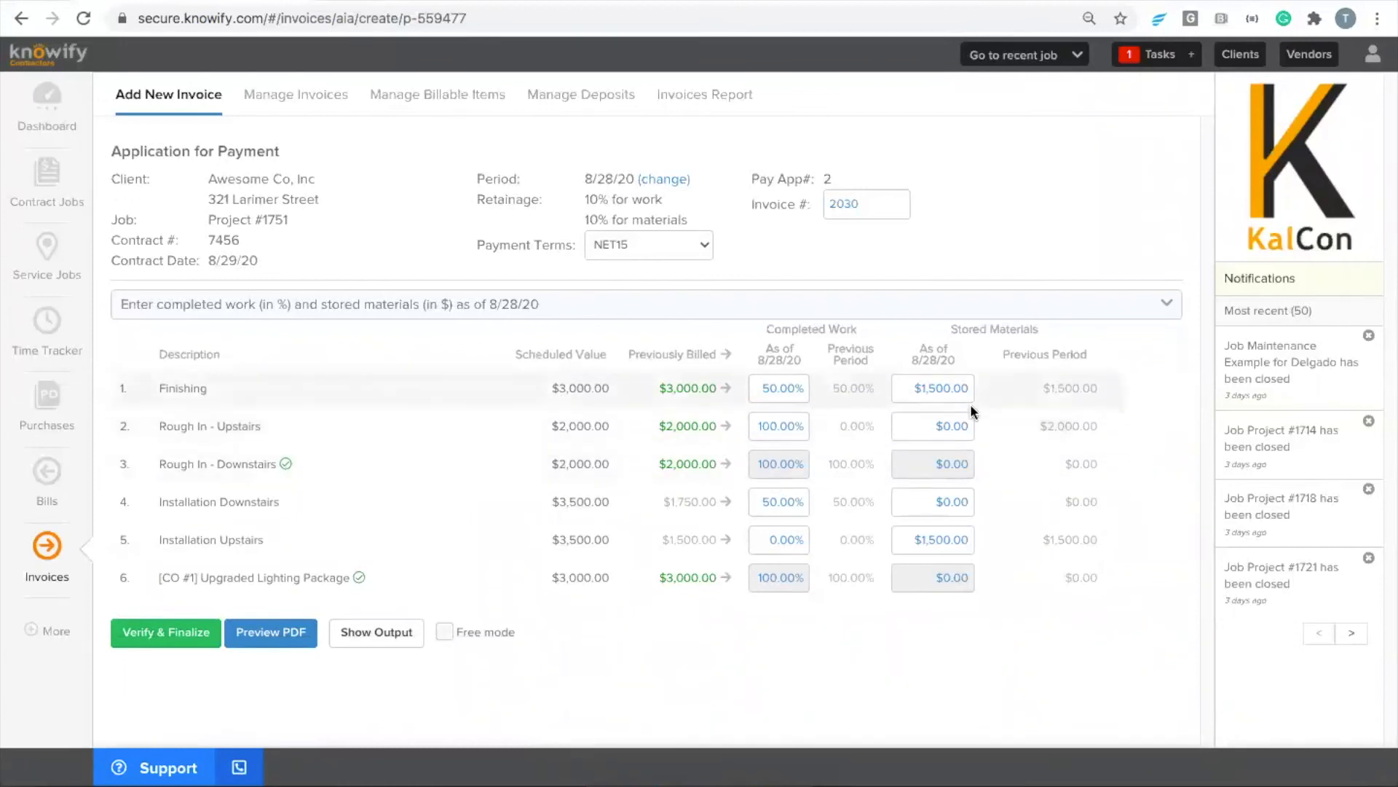
# Preview application for payment #2 as a PDF, examine the current payment due and the continuation sheet, and close it
pyautogui.click(273, 633)
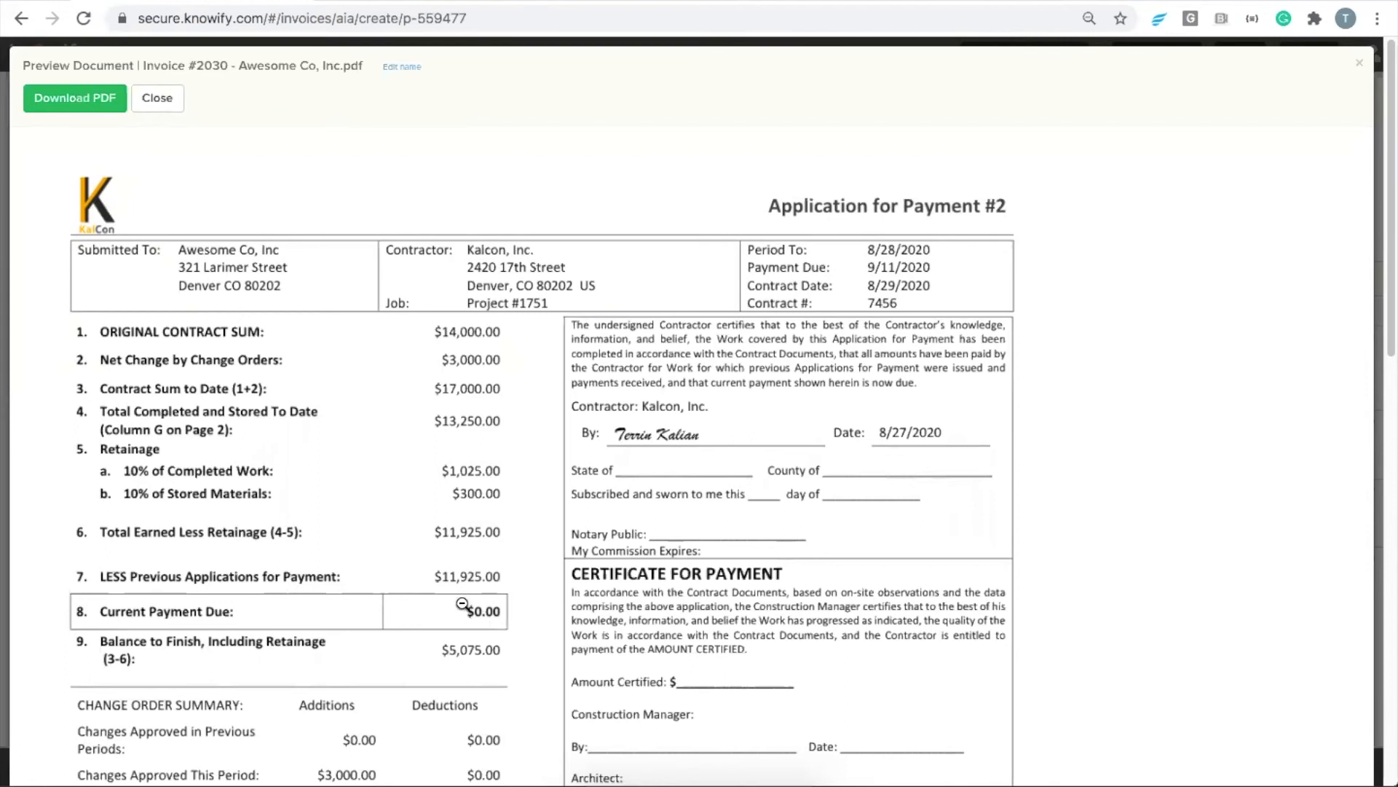
pyautogui.scroll(-3, 463, 594)
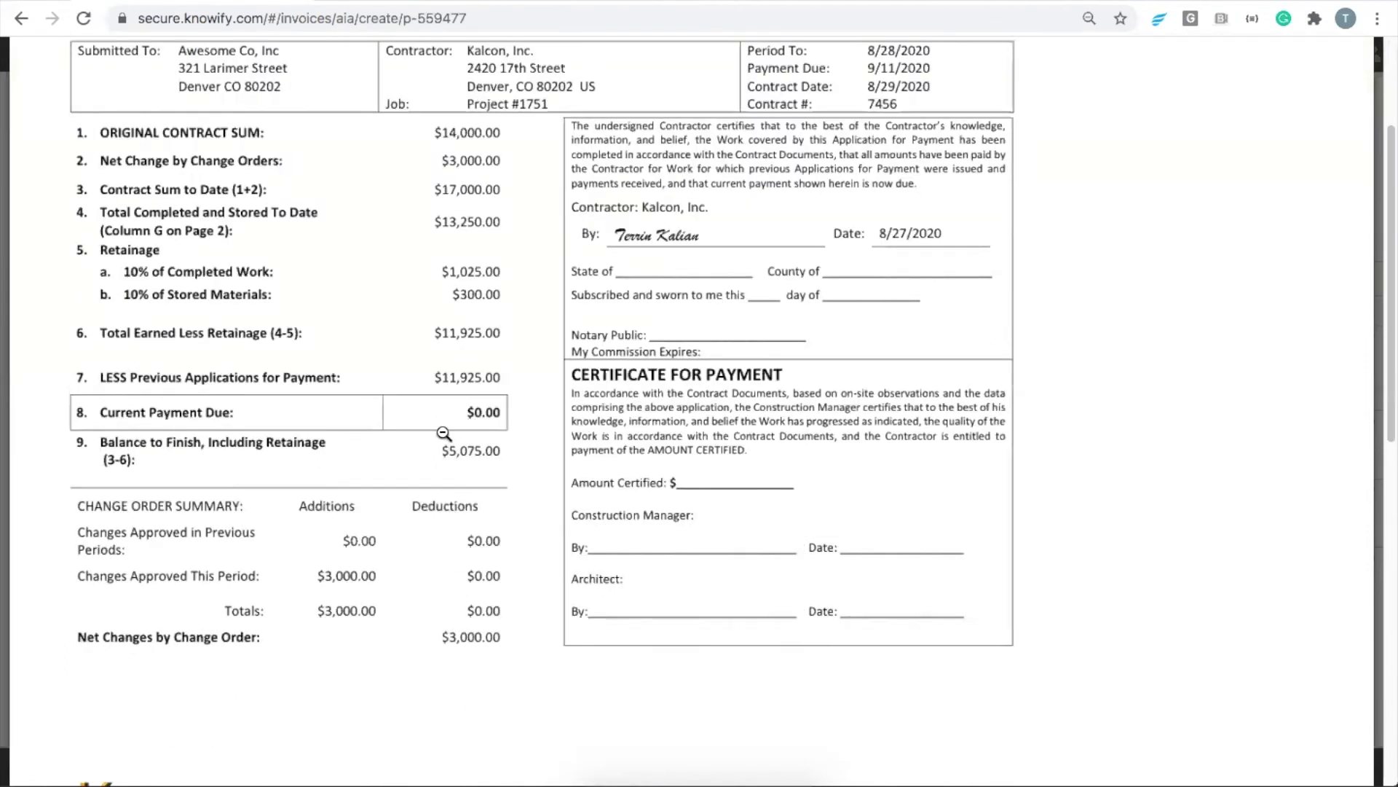
pyautogui.scroll(-8, 451, 438)
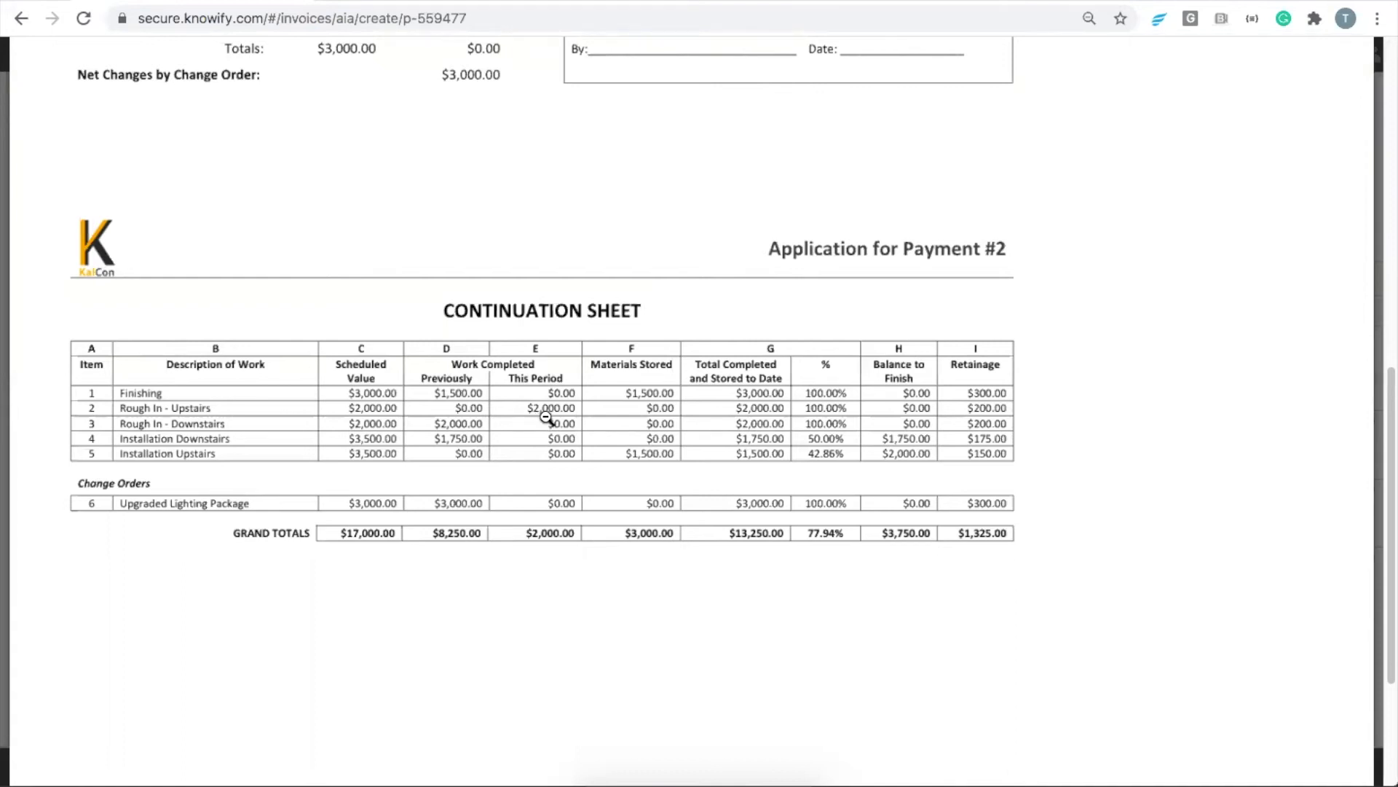
pyautogui.click(539, 479)
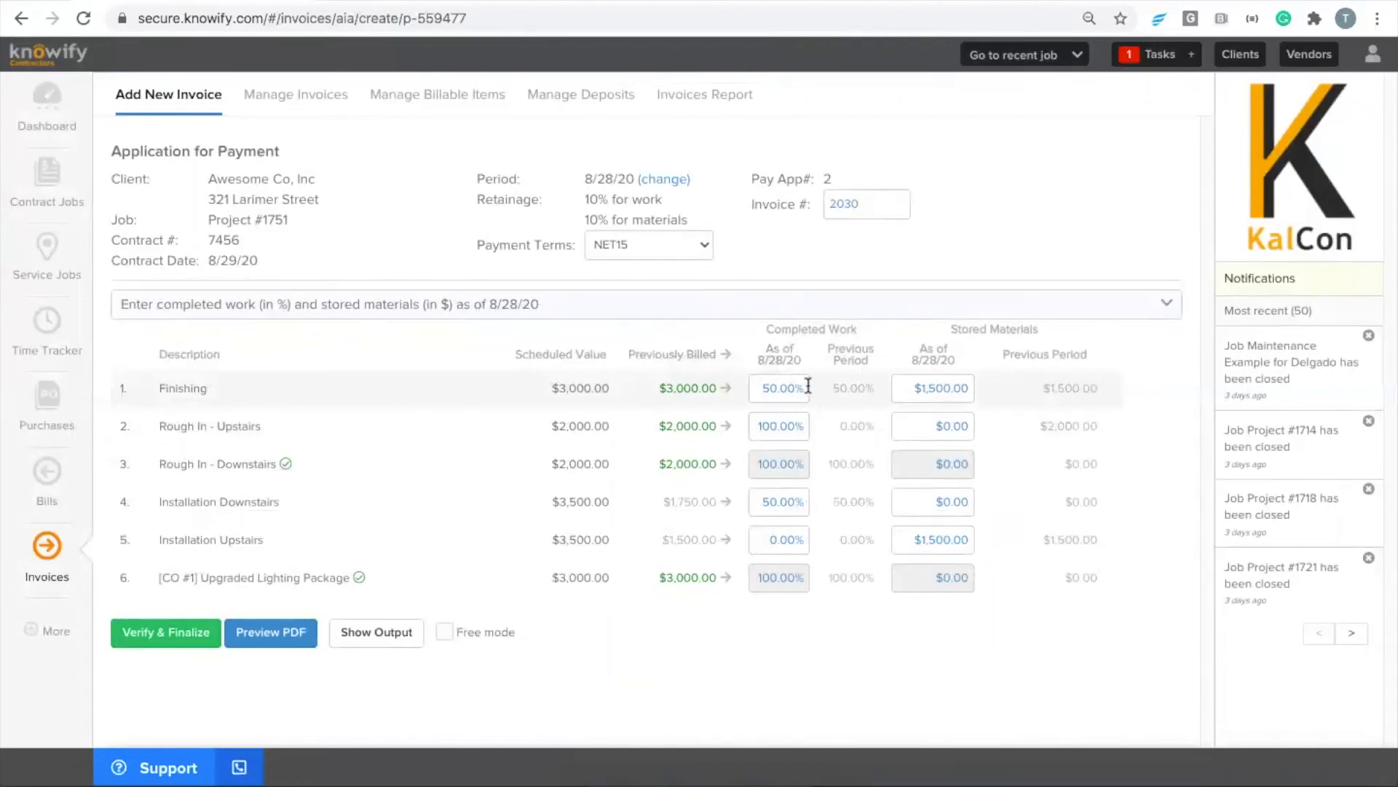
# Bill the Finishing line at 100% completed work and check the result in the PDF preview's continuation sheet
pyautogui.click(729, 388)
pyautogui.click(269, 641)
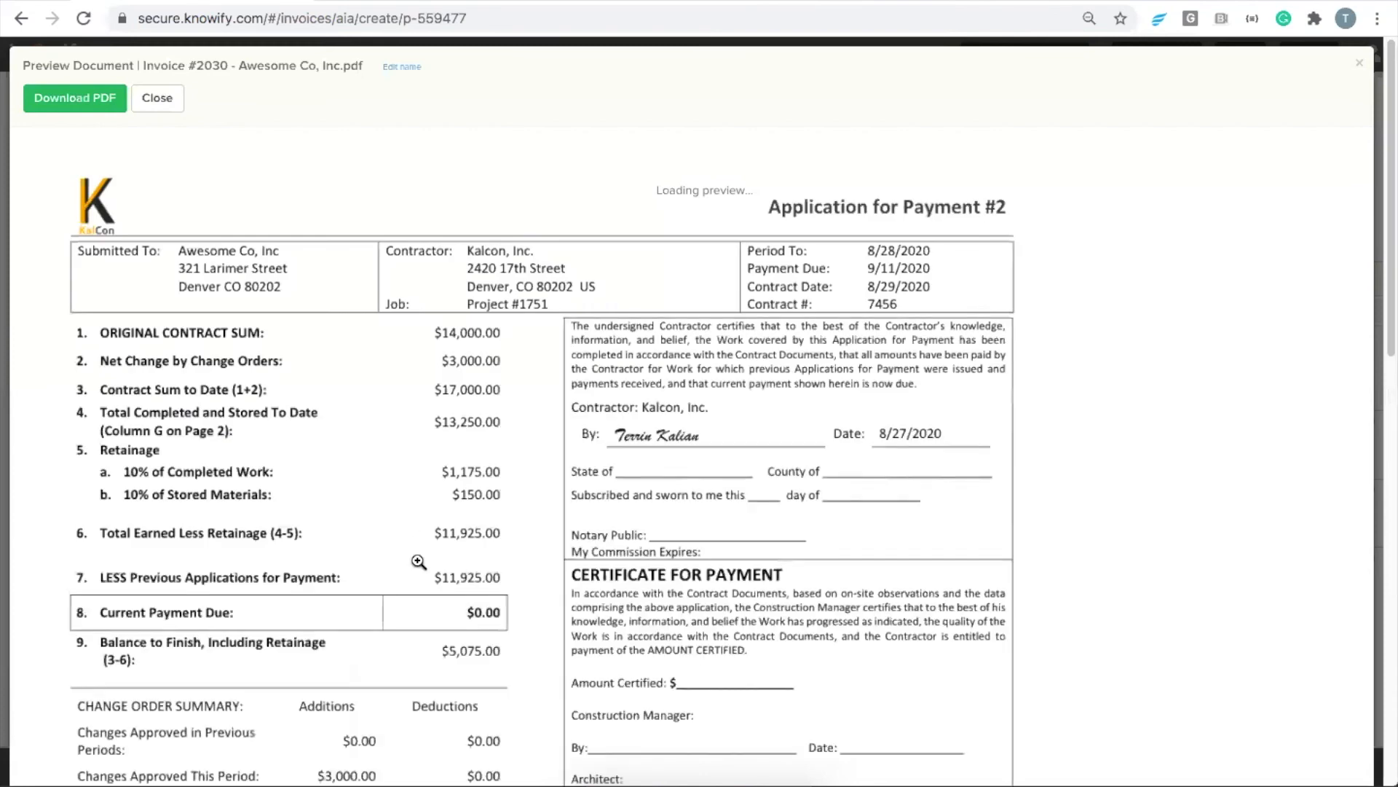
pyautogui.scroll(-10, 493, 603)
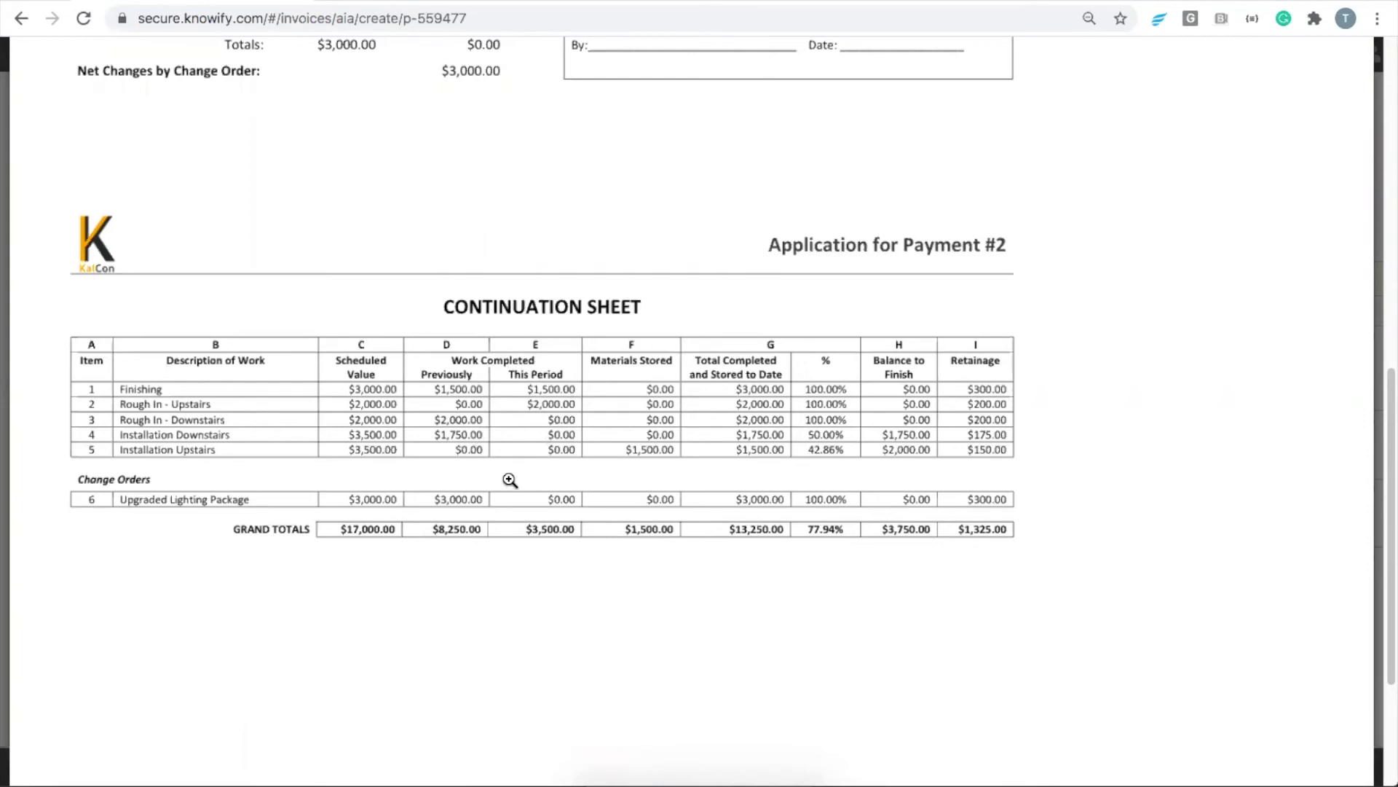
pyautogui.press('Escape')
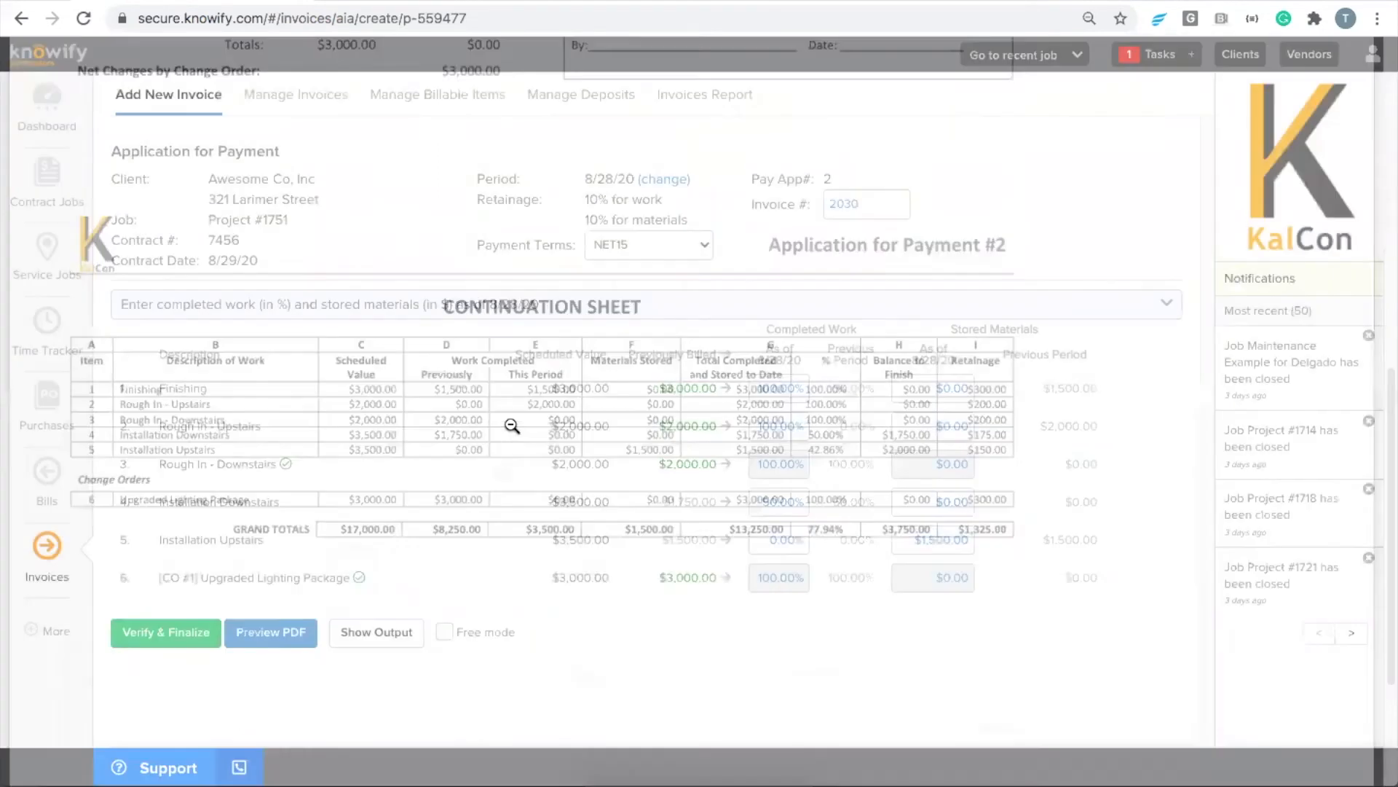
# Bill the full balance of Installation Downstairs and Installation Upstairs at 100% completed work
pyautogui.click(729, 504)
pyautogui.click(731, 539)
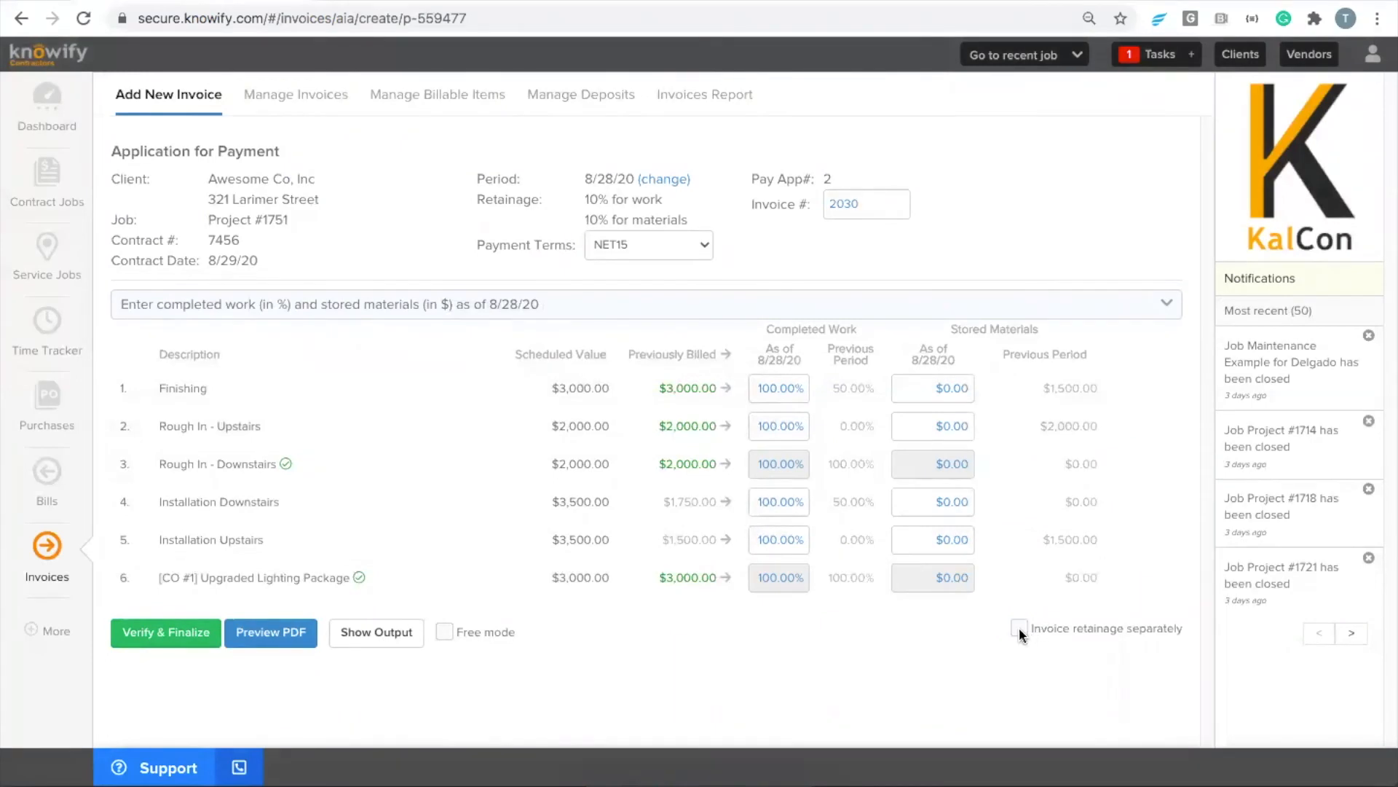
# Try 99% completed work for Installation Upstairs to test the separate retainage option, and set it back to 100%
pyautogui.doubleClick(775, 541)
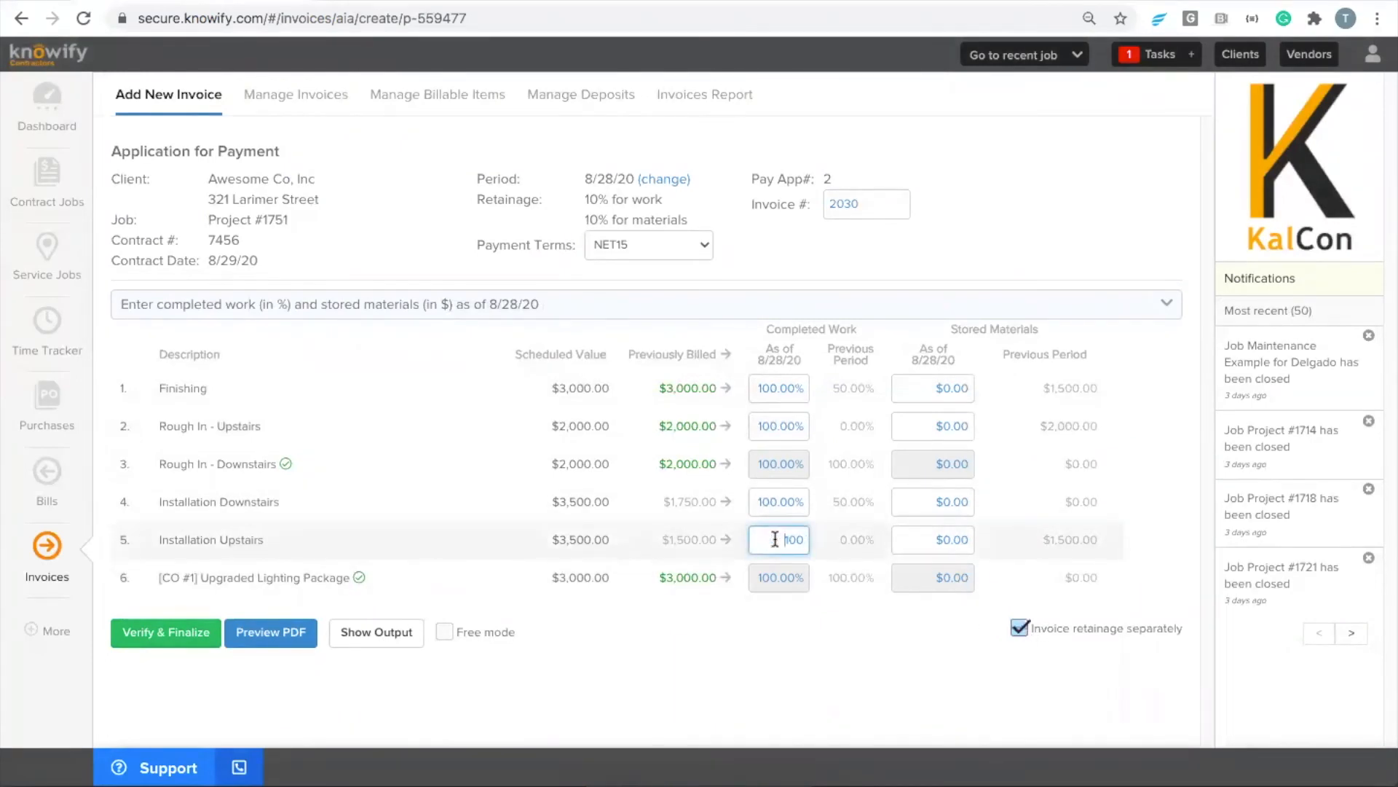
pyautogui.write('99')
pyautogui.click(763, 640)
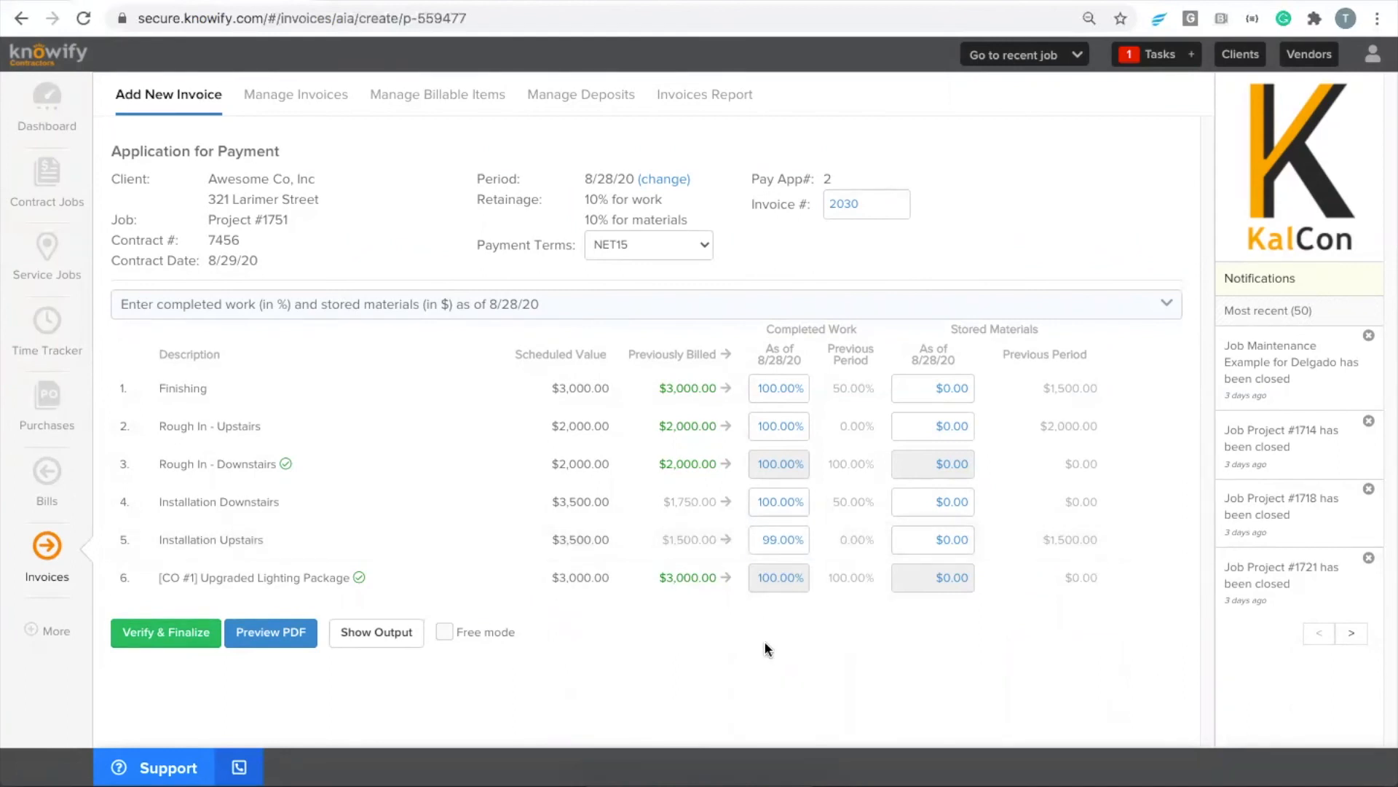
pyautogui.doubleClick(786, 541)
pyautogui.write('100')
pyautogui.click(755, 593)
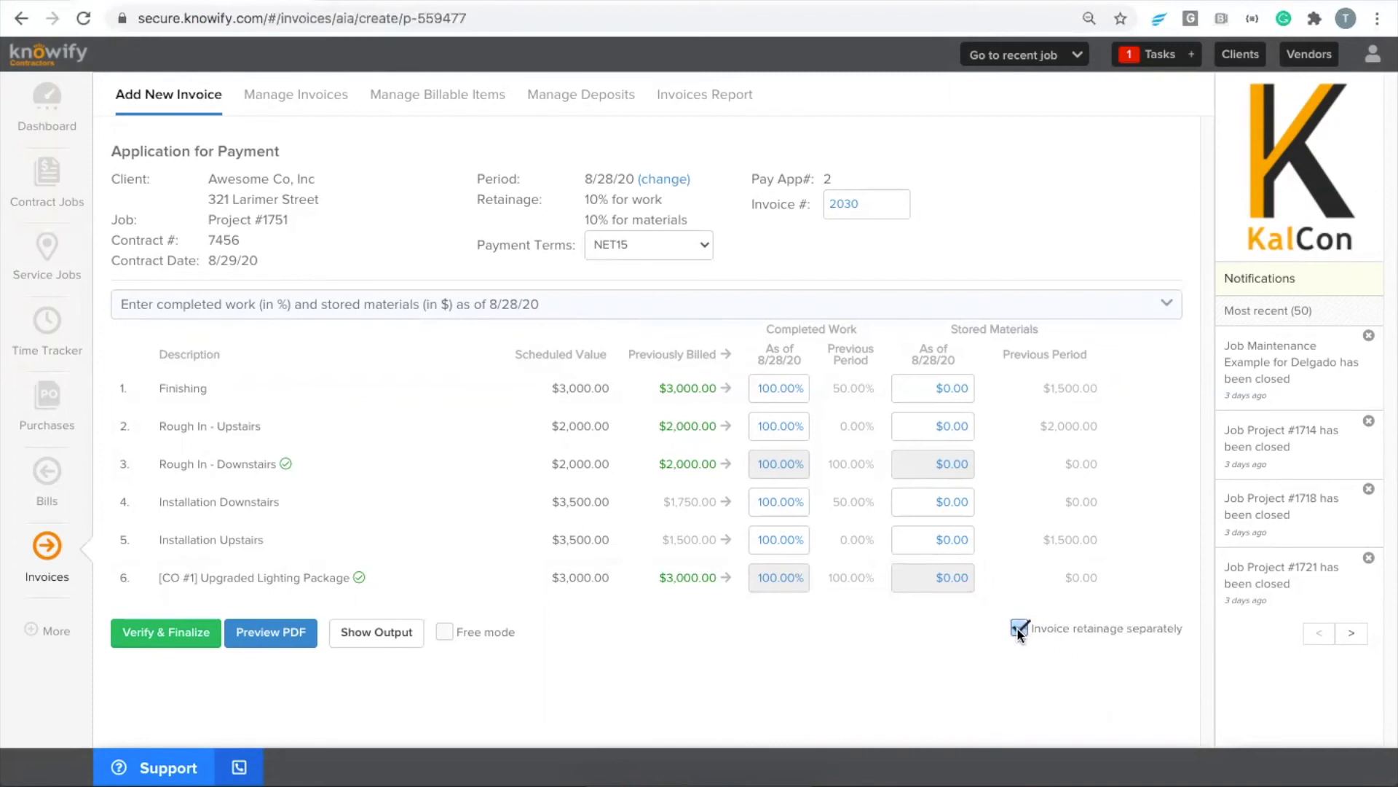
# Check the retainage in the invoice summary with separate retainage invoicing turned off, and cancel the summary
pyautogui.click(175, 645)
pyautogui.moveTo(644, 287); pyautogui.dragTo(718, 290)
pyautogui.click(723, 287)
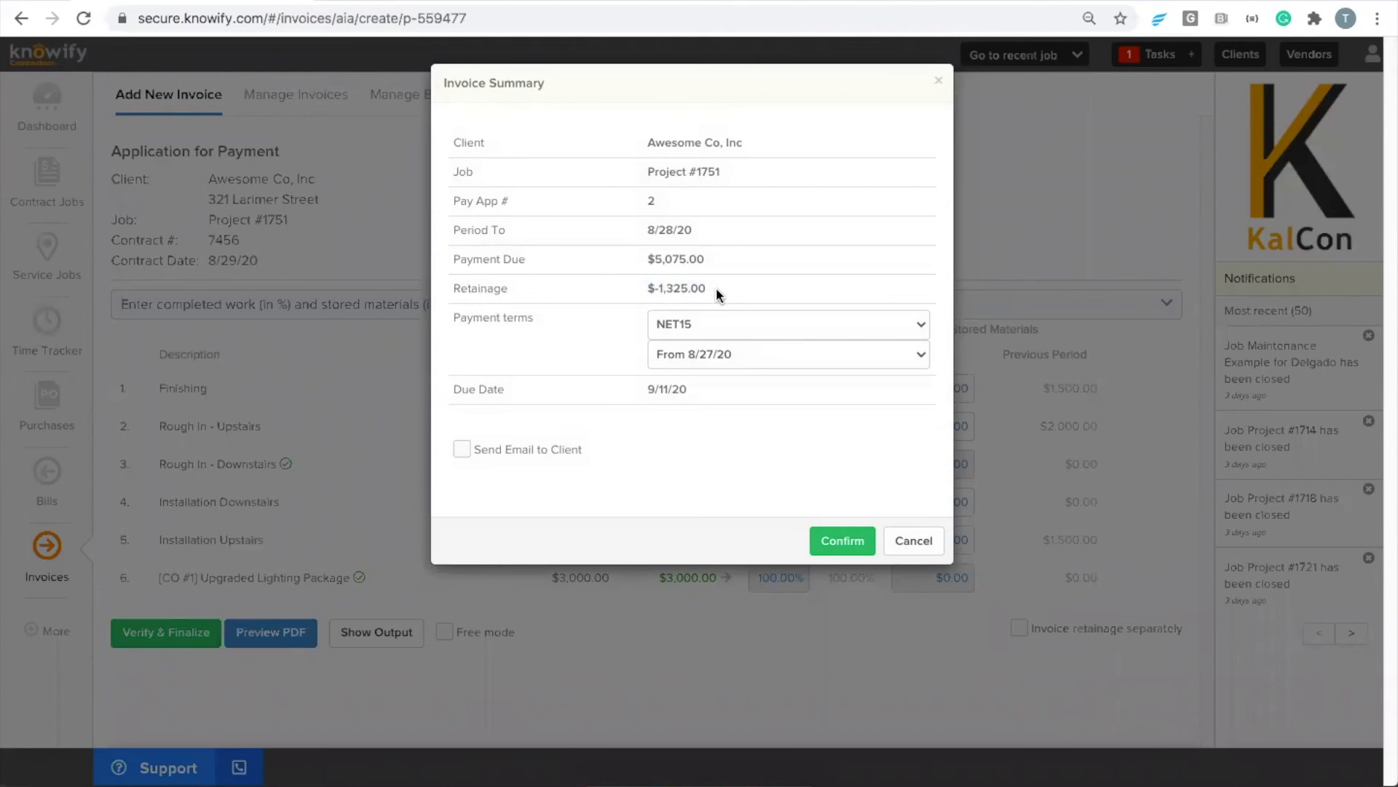
pyautogui.click(897, 553)
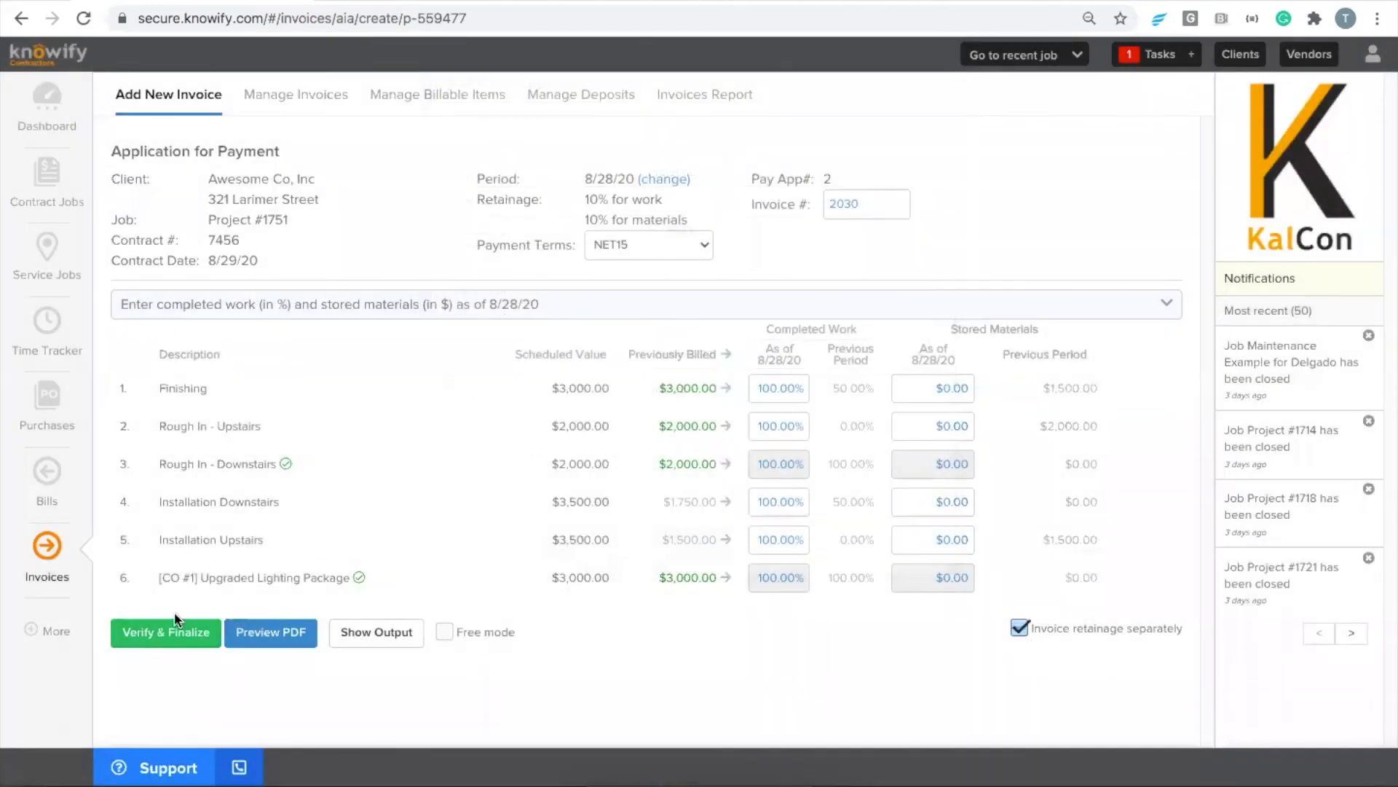
# Verify and finalize application for payment #2 with retainage invoiced separately
pyautogui.click(166, 634)
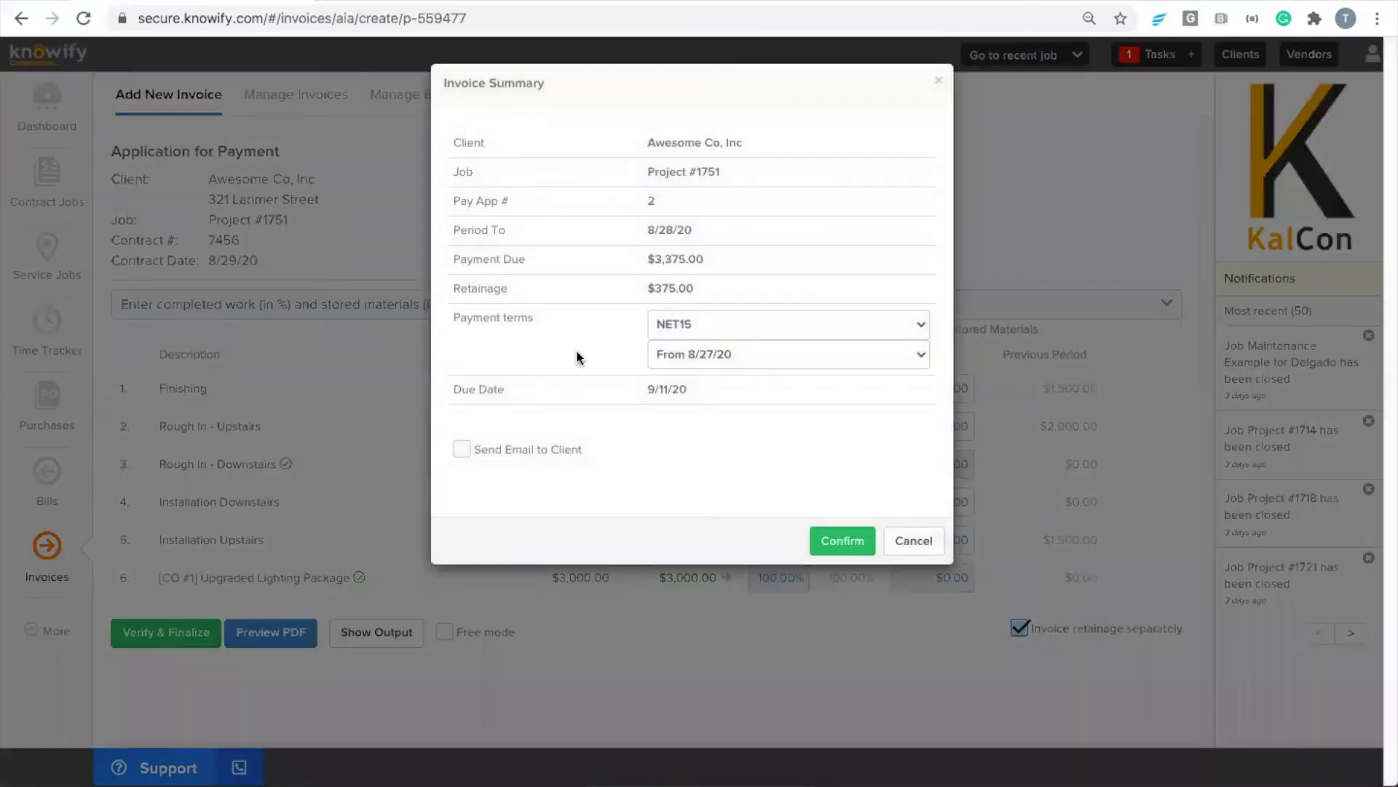
pyautogui.click(836, 540)
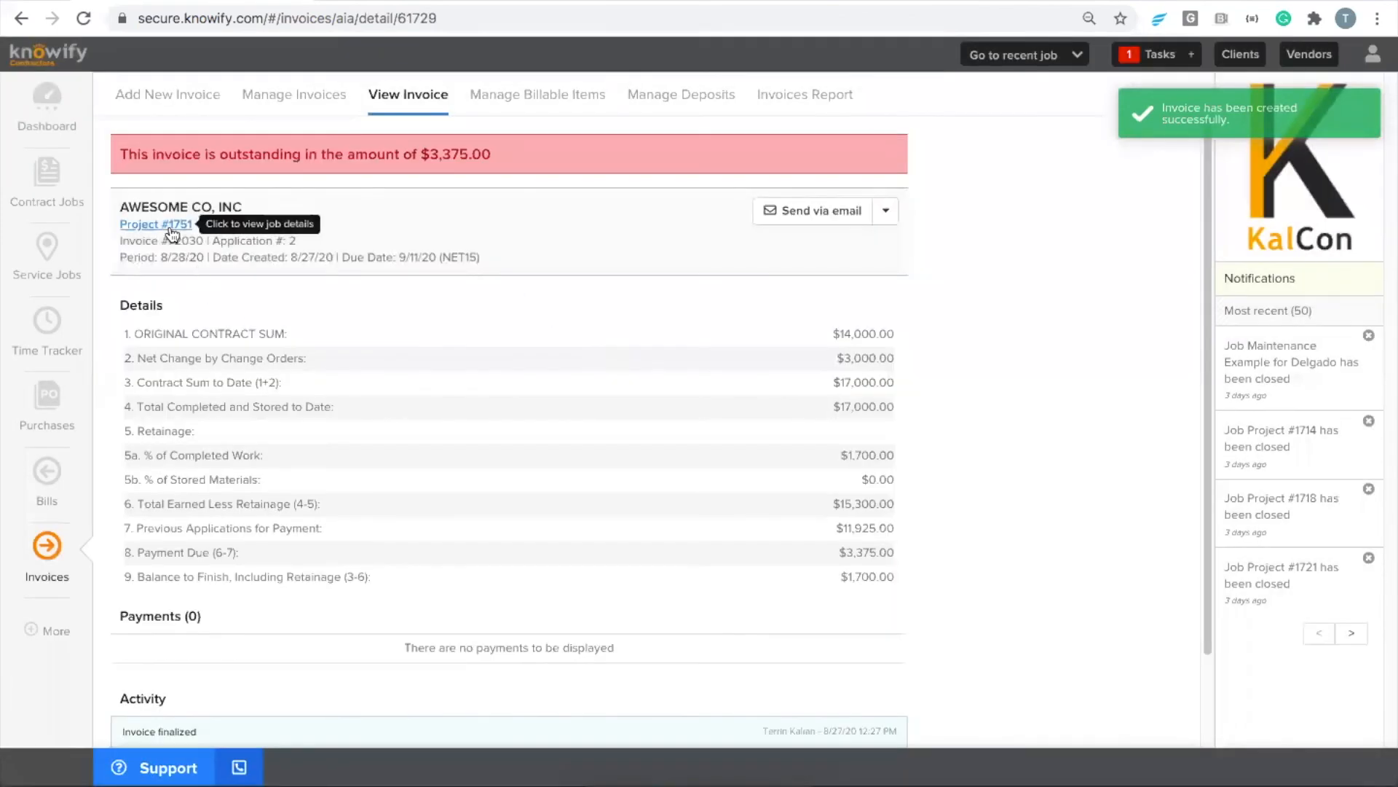
# Open the summary of Project #1751 and examine the billed and retained amounts in its analytics
pyautogui.click(172, 227)
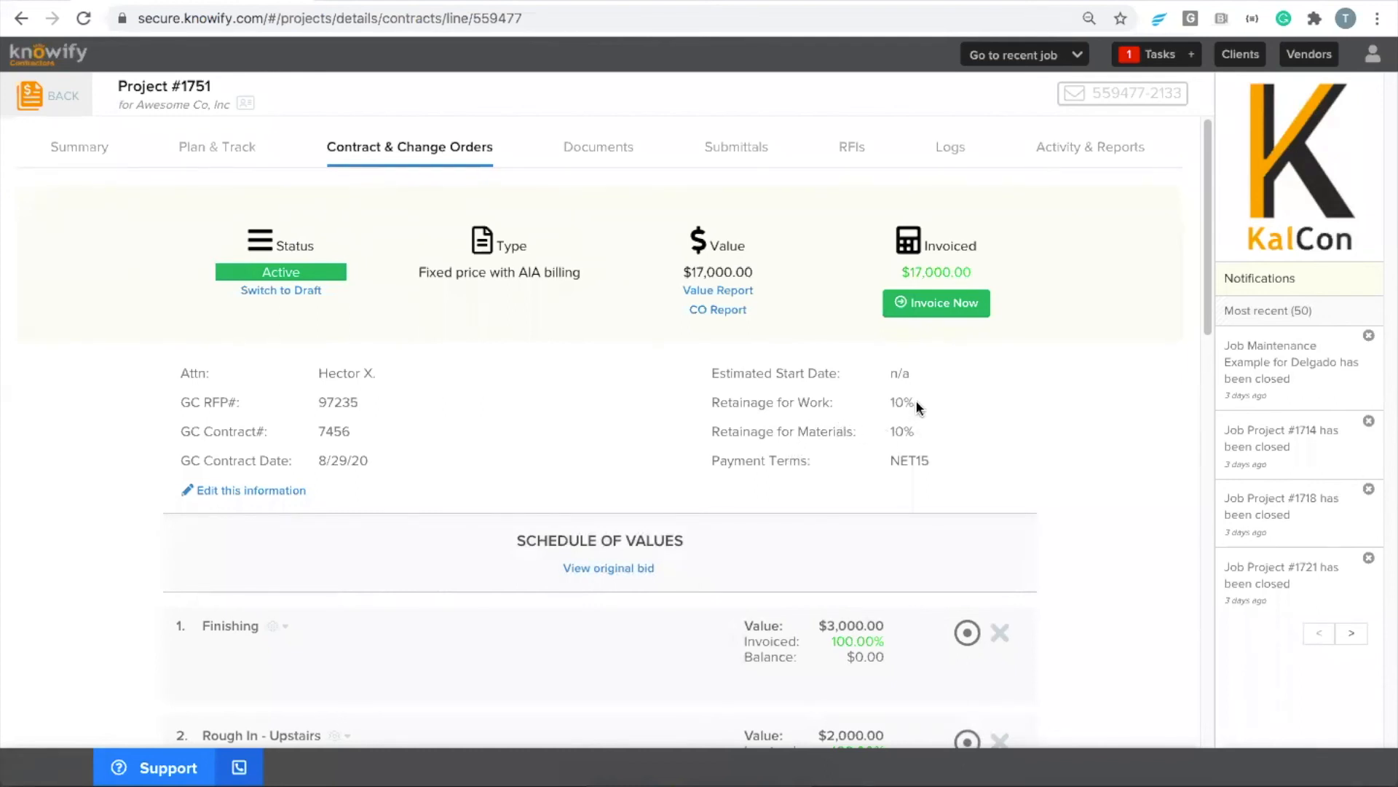
pyautogui.click(94, 154)
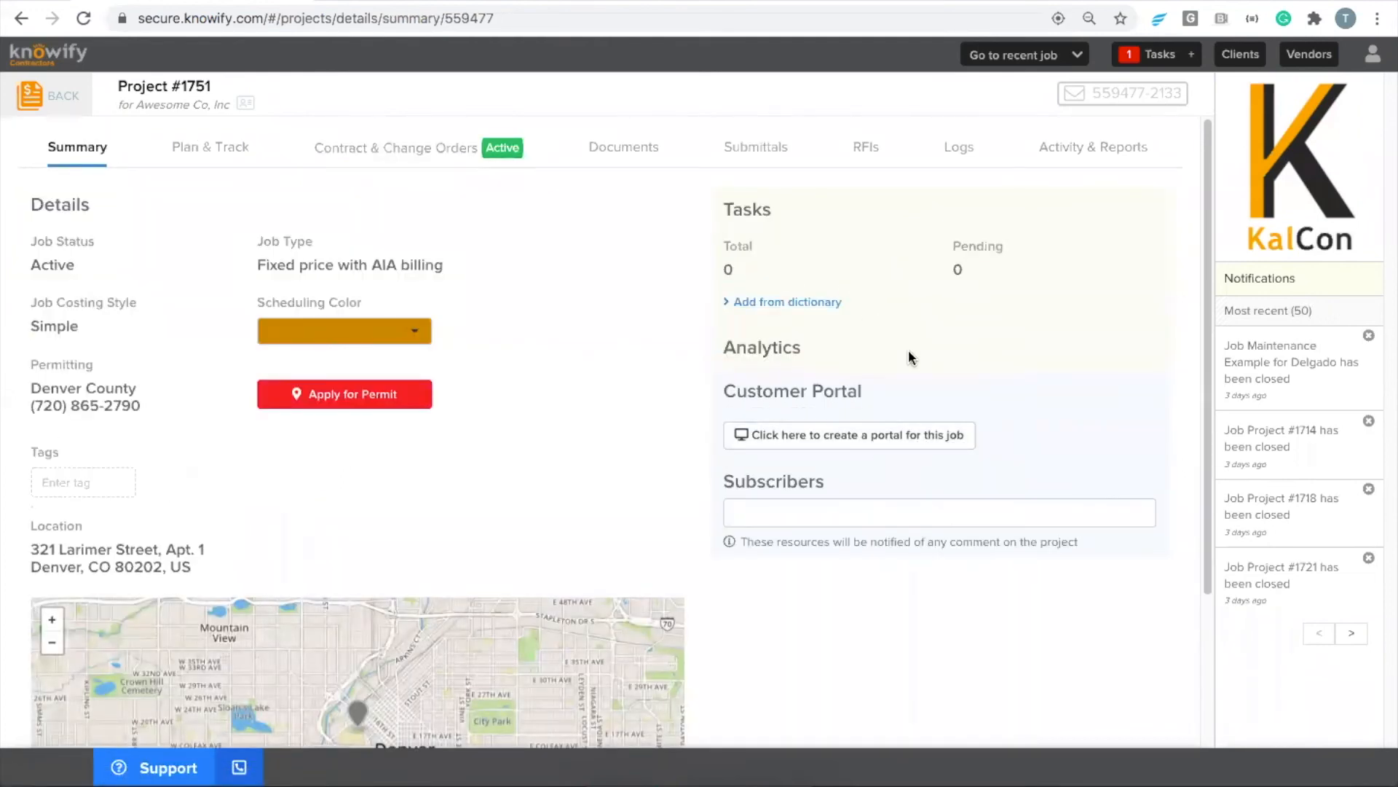
pyautogui.scroll(-1, 796, 505)
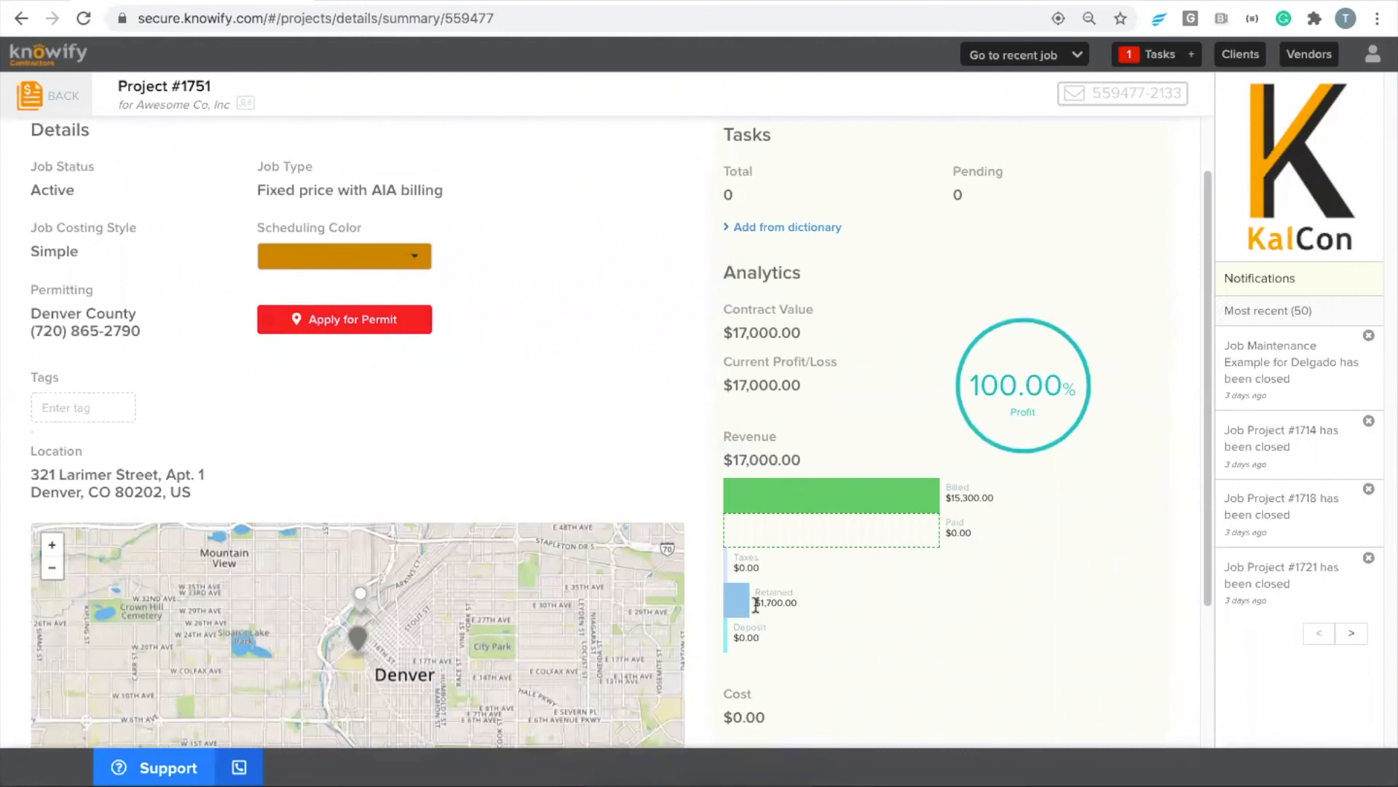
pyautogui.click(797, 601)
pyautogui.scroll(1, 525, 284)
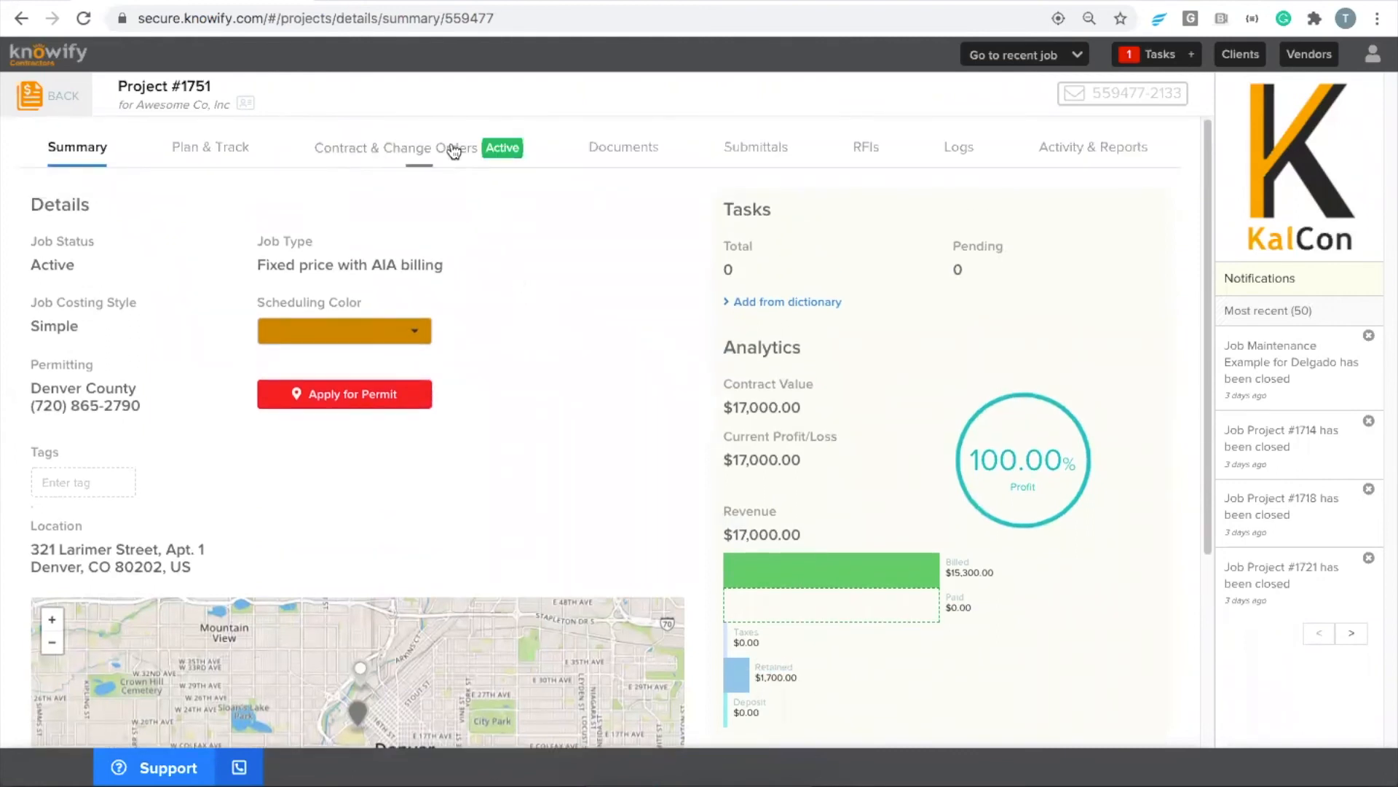
# Start a retainage invoice from the job's contract and review its retainage line items
pyautogui.click(426, 155)
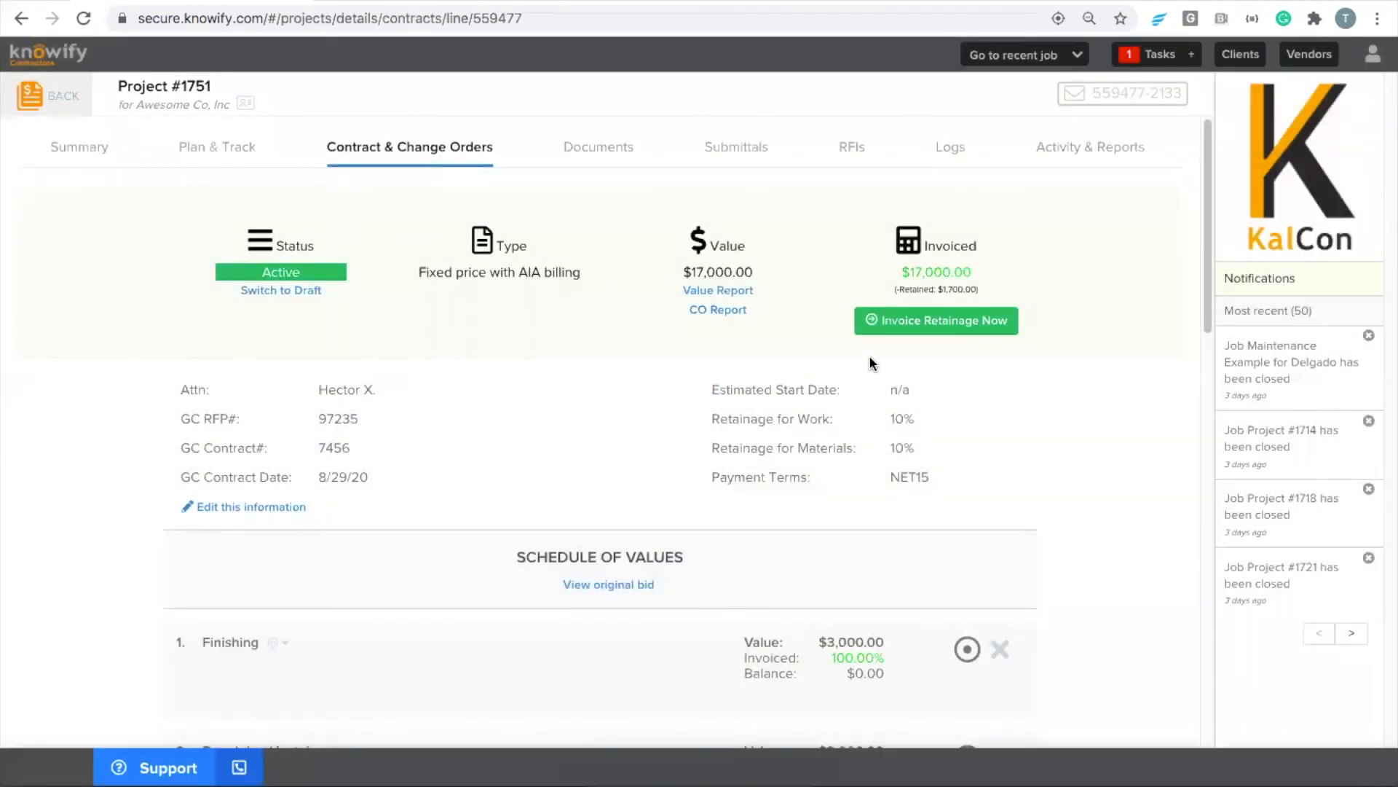
pyautogui.moveTo(893, 289); pyautogui.dragTo(1016, 296)
pyautogui.click(1016, 296)
pyautogui.click(951, 328)
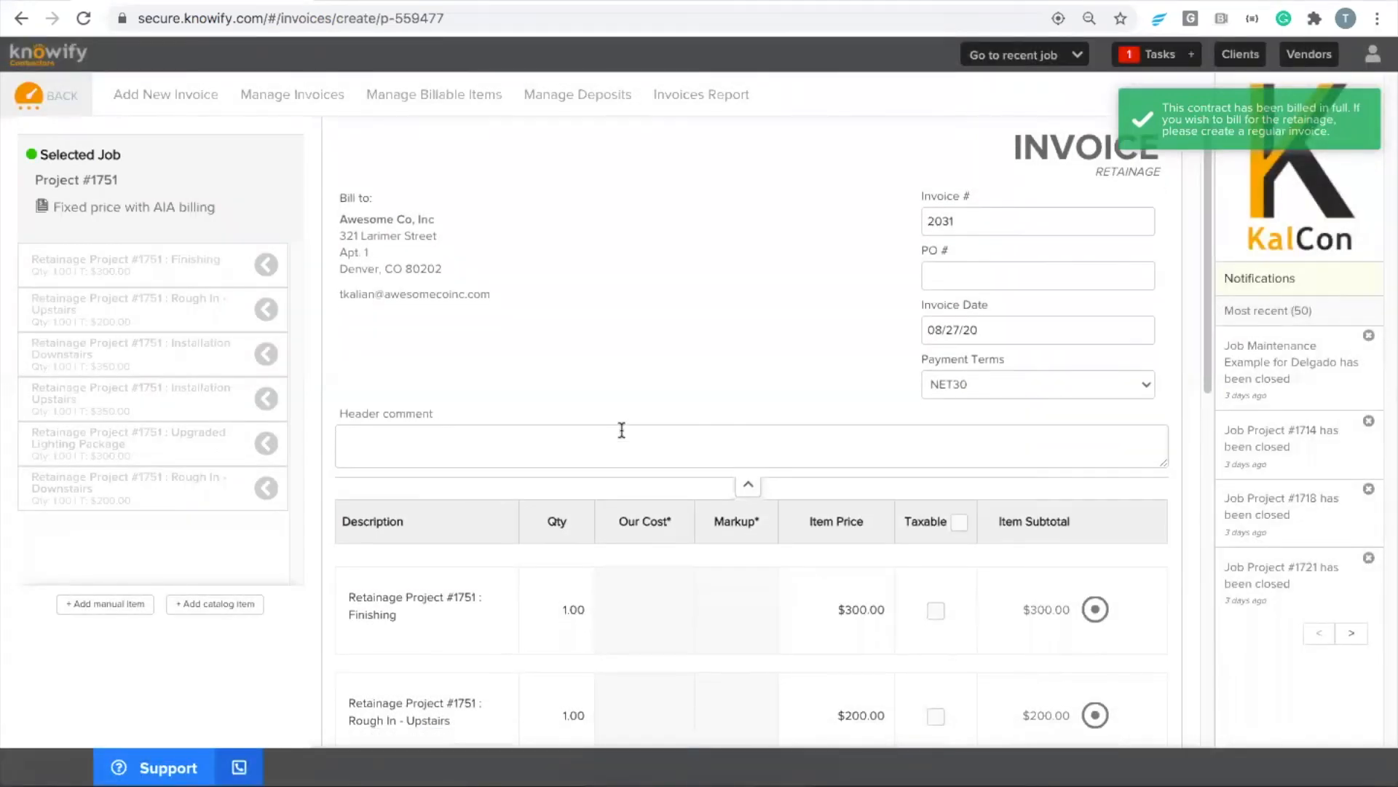
pyautogui.scroll(-5, 641, 448)
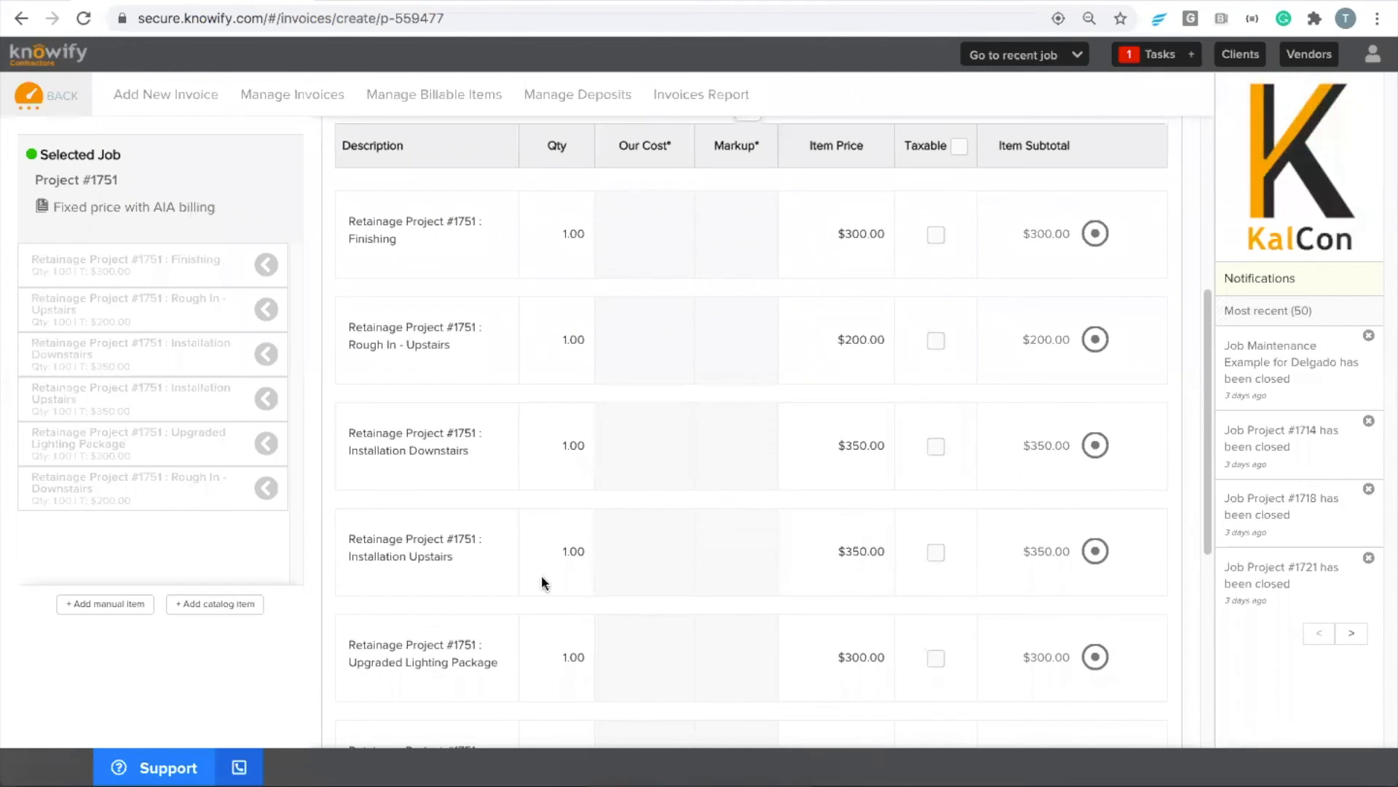
# Review the retainage invoice's line items and total, and preview the invoice document
pyautogui.scroll(-1, 795, 519)
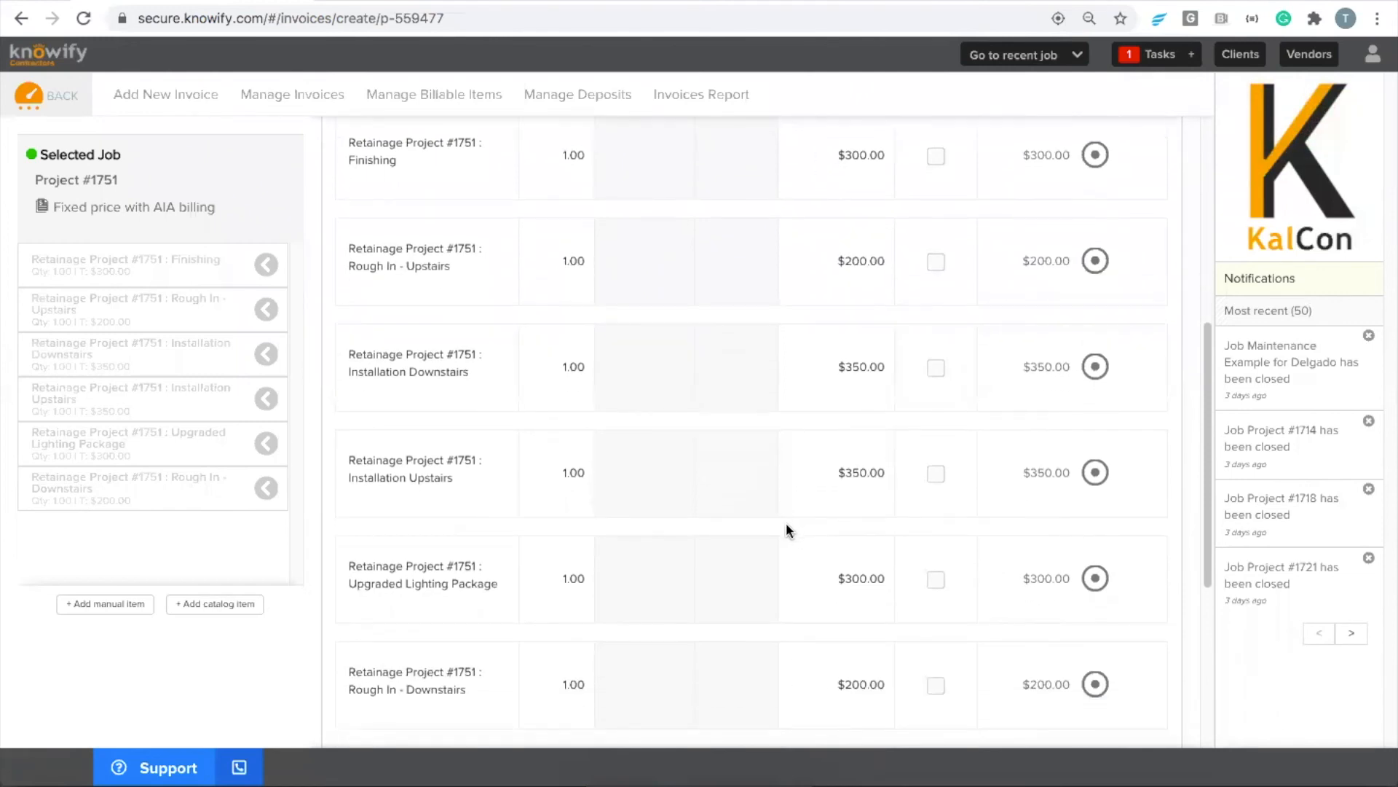
pyautogui.scroll(-4, 785, 522)
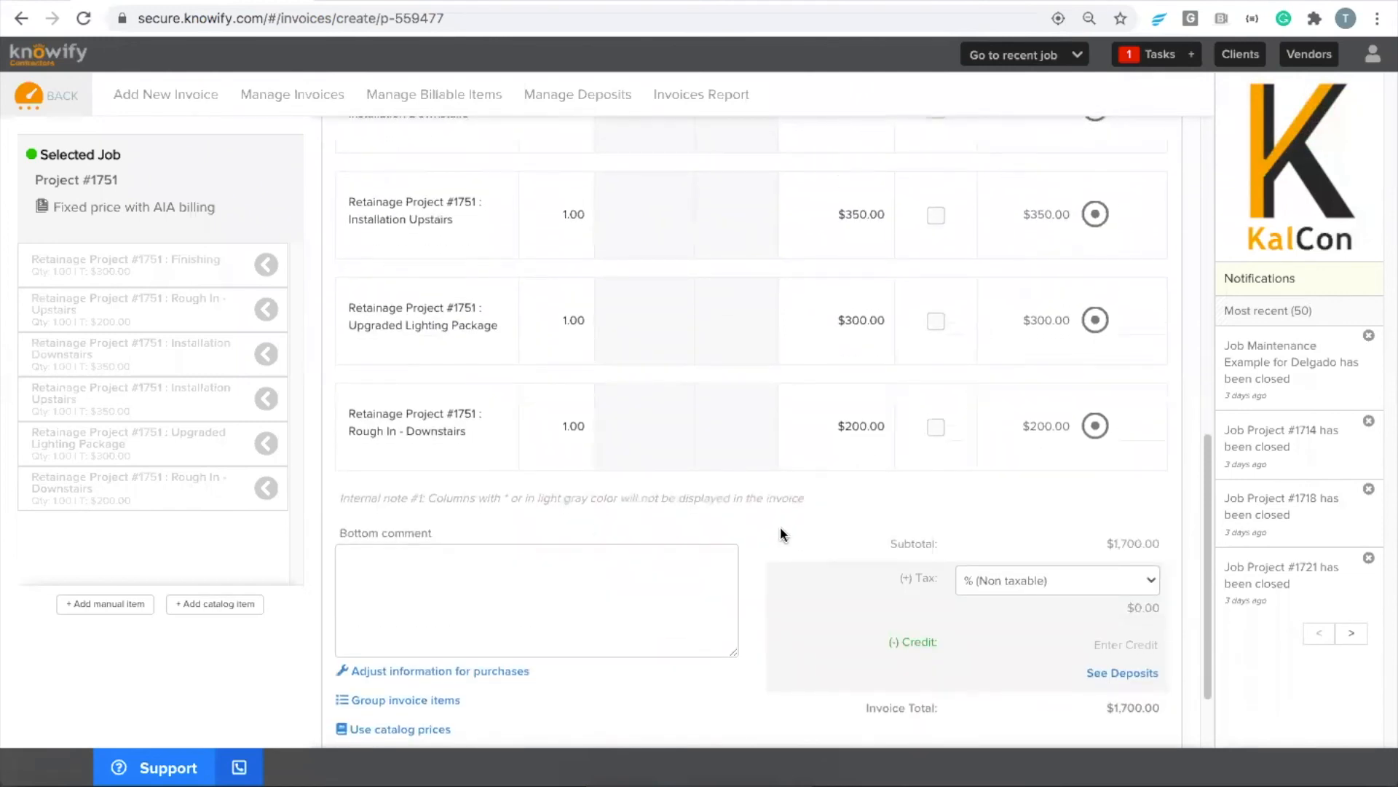
pyautogui.scroll(2, 780, 528)
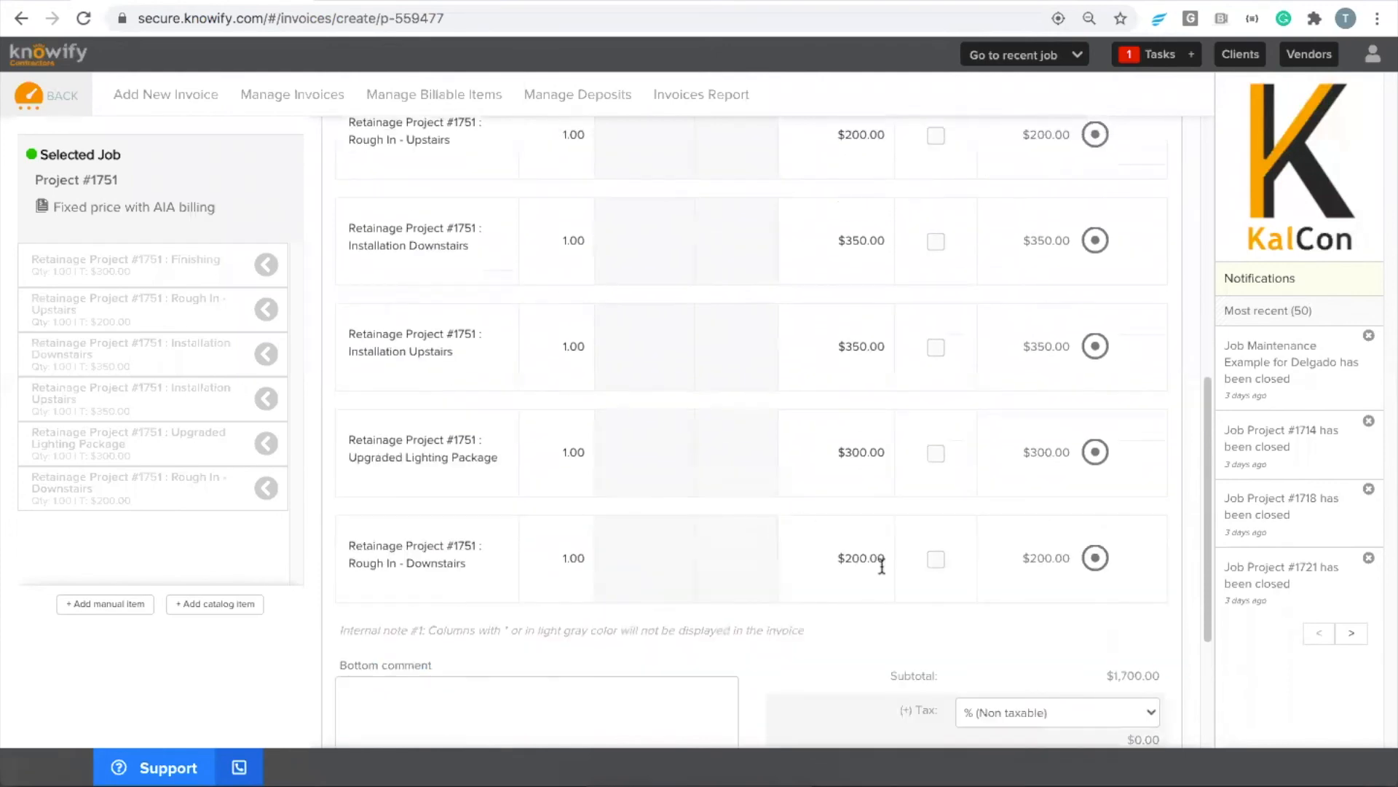
pyautogui.scroll(-3, 877, 583)
pyautogui.click(836, 695)
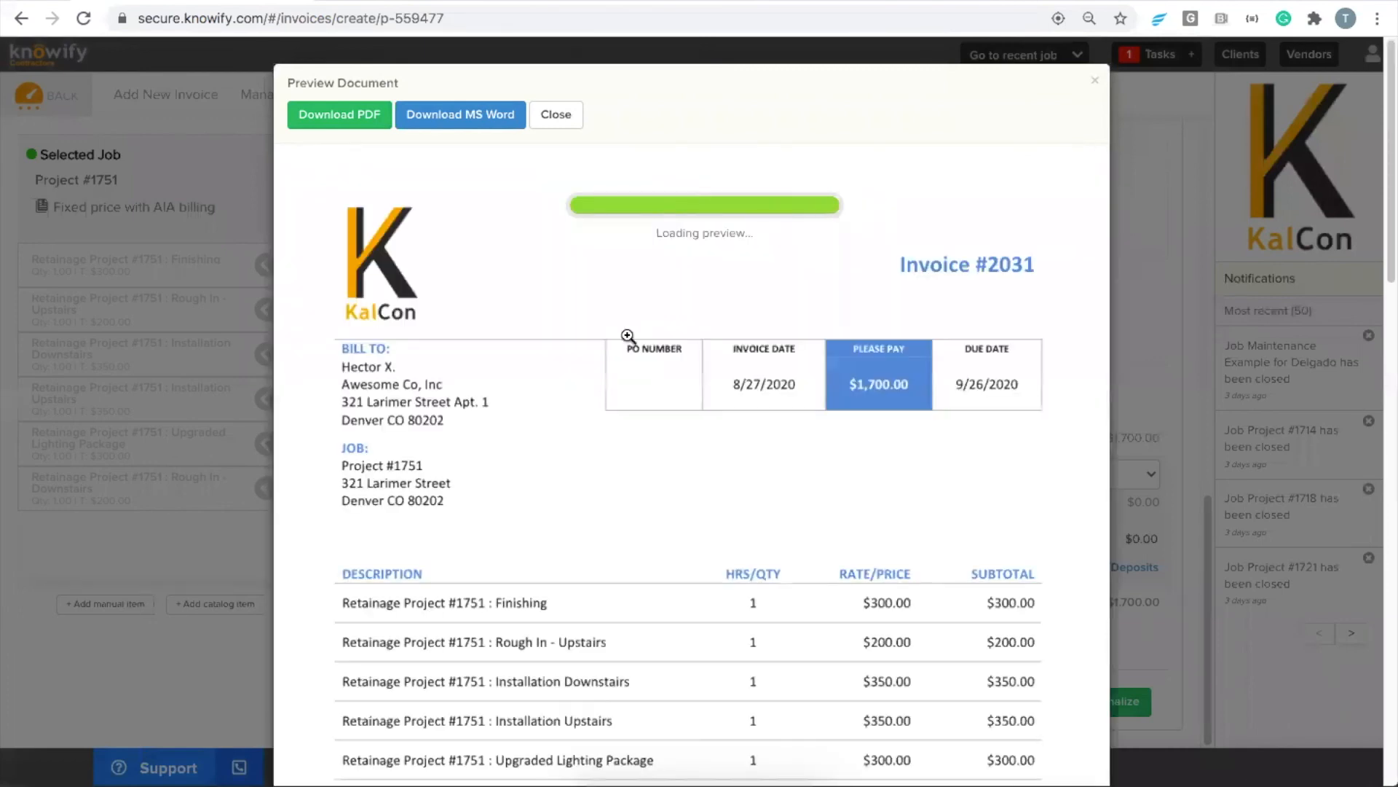
pyautogui.scroll(-3, 652, 404)
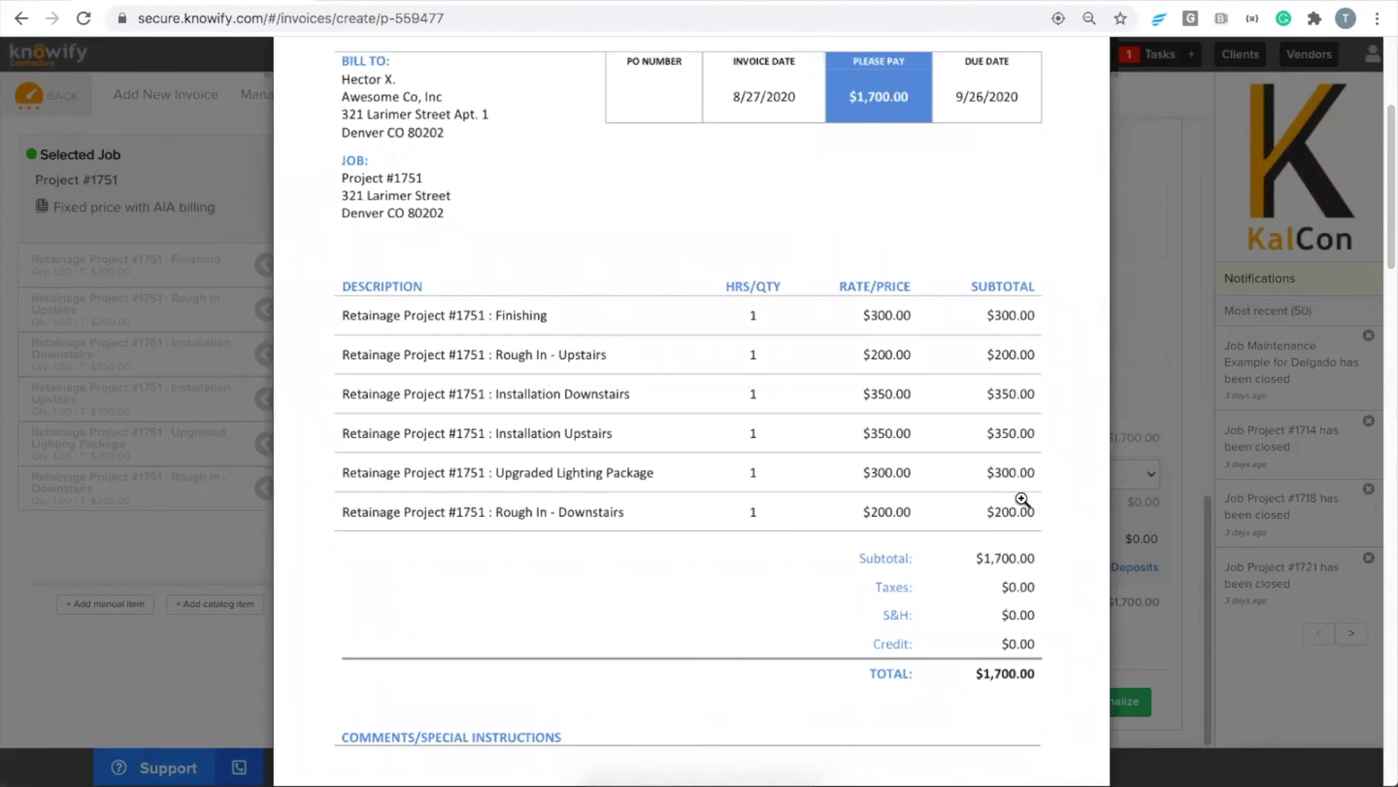
pyautogui.press('Escape')
# Return to Project #1751's contract, set the retainage for work and for materials to 0%, and save the changes
pyautogui.click(20, 19)
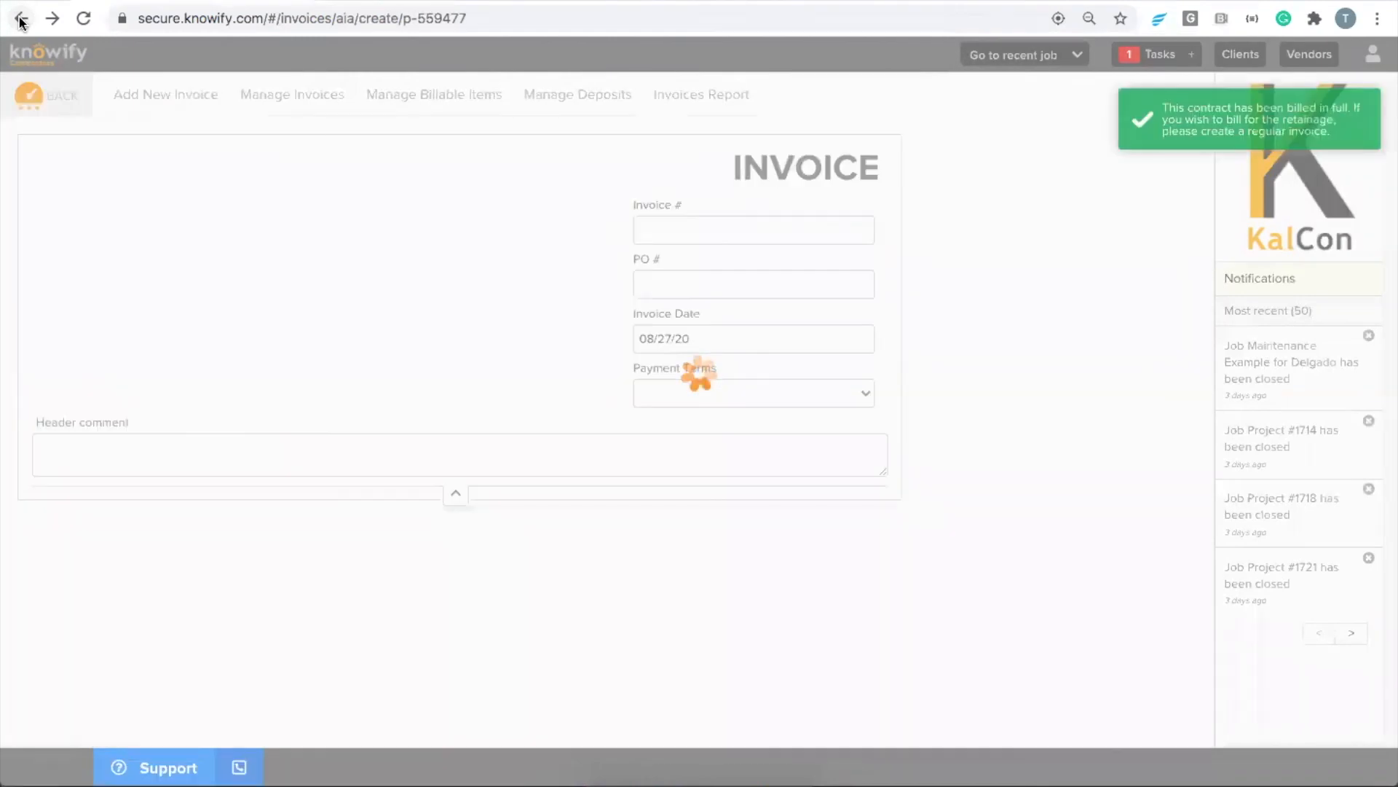
pyautogui.click(20, 18)
pyautogui.rightClick(20, 19)
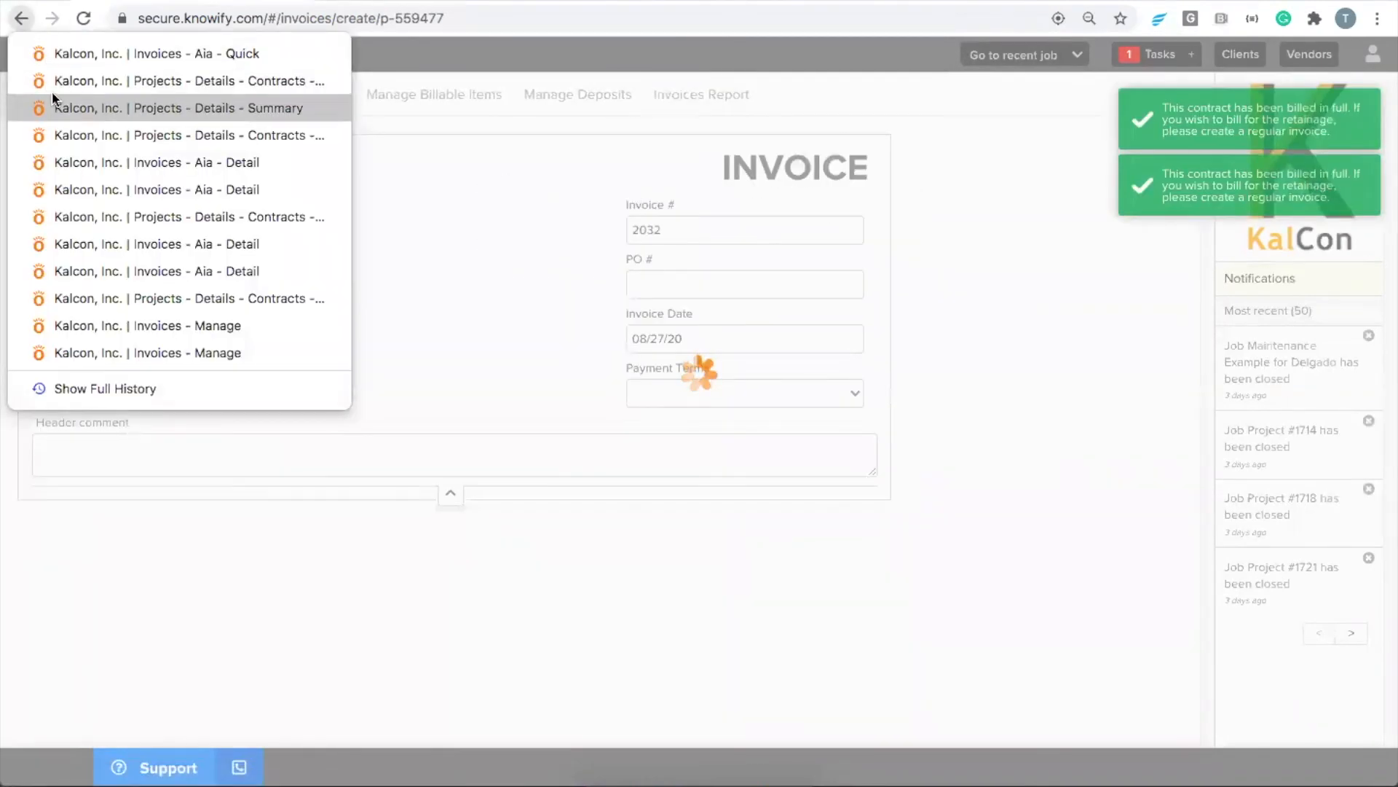
pyautogui.click(50, 83)
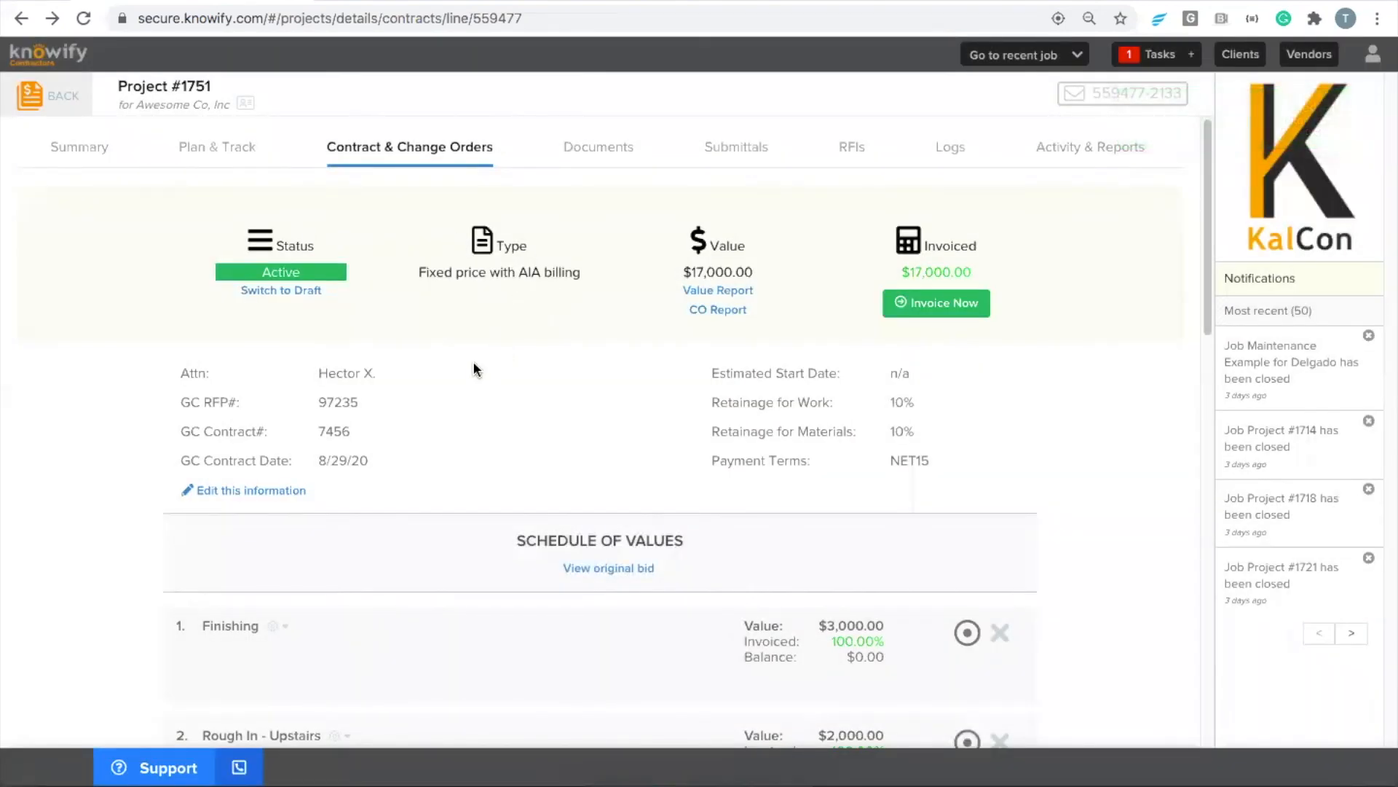
pyautogui.click(286, 492)
pyautogui.click(977, 406)
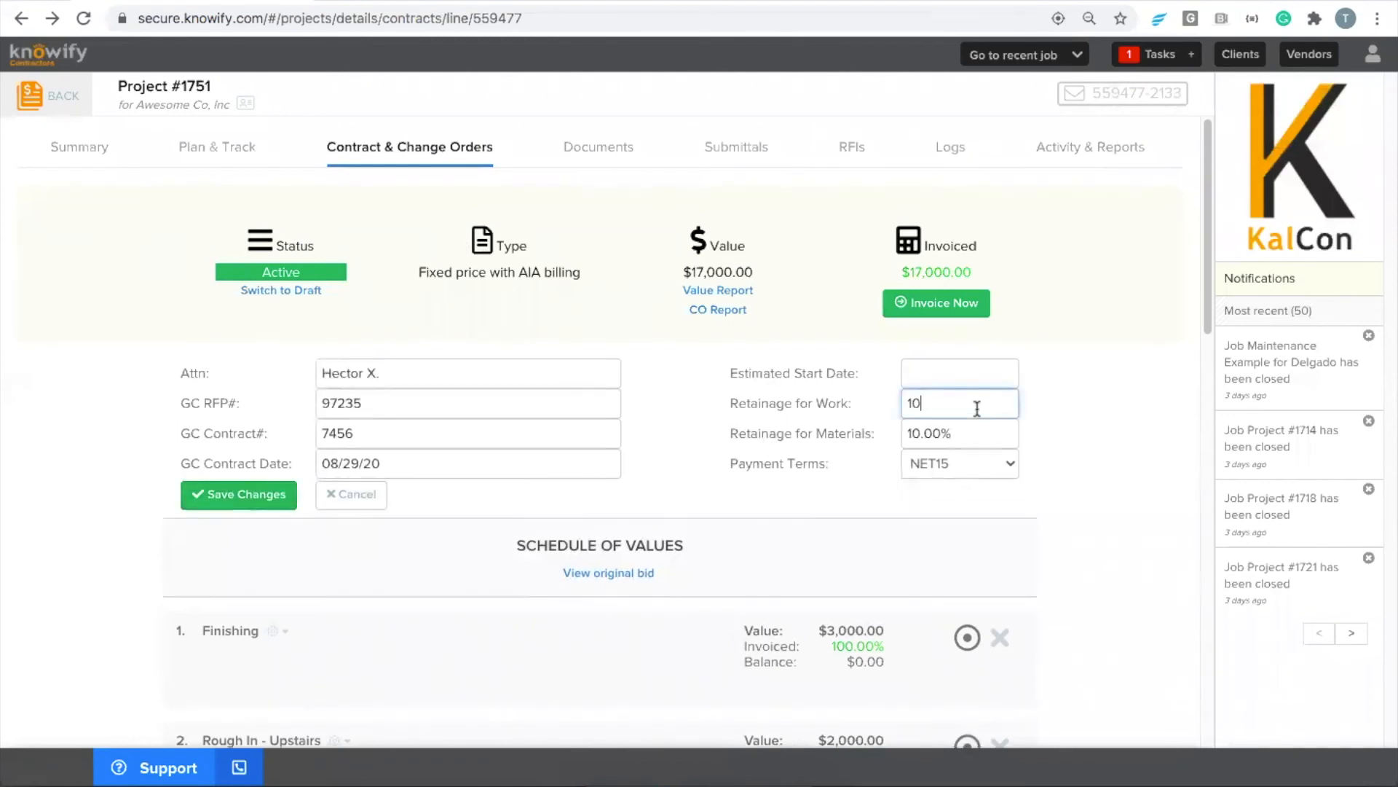
pyautogui.write('0')
pyautogui.click(951, 434)
pyautogui.write('0')
pyautogui.click(796, 399)
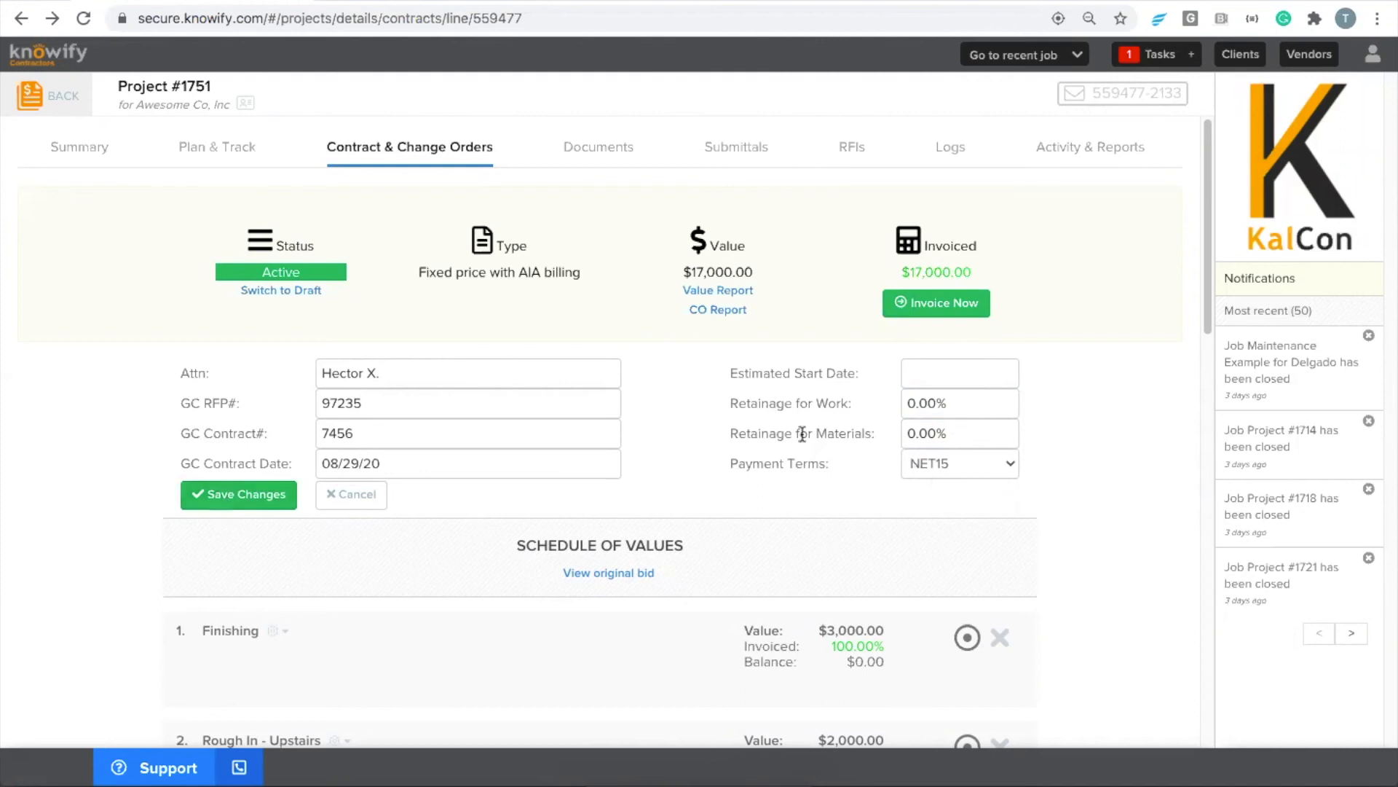
pyautogui.click(208, 495)
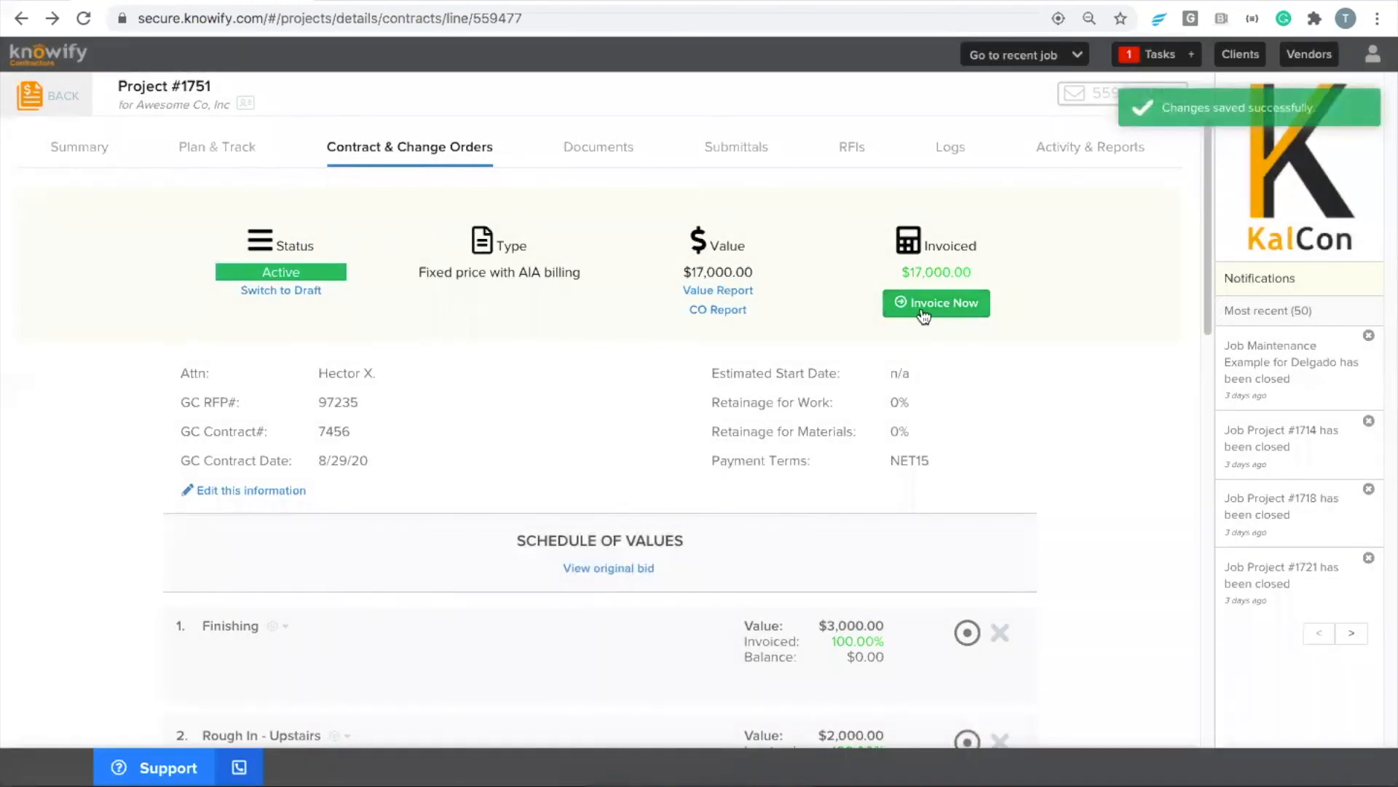
# Finalize application for payment #3 for the period to 8/29/20 with separate retainage invoicing turned off, and check its payment due
pyautogui.click(911, 315)
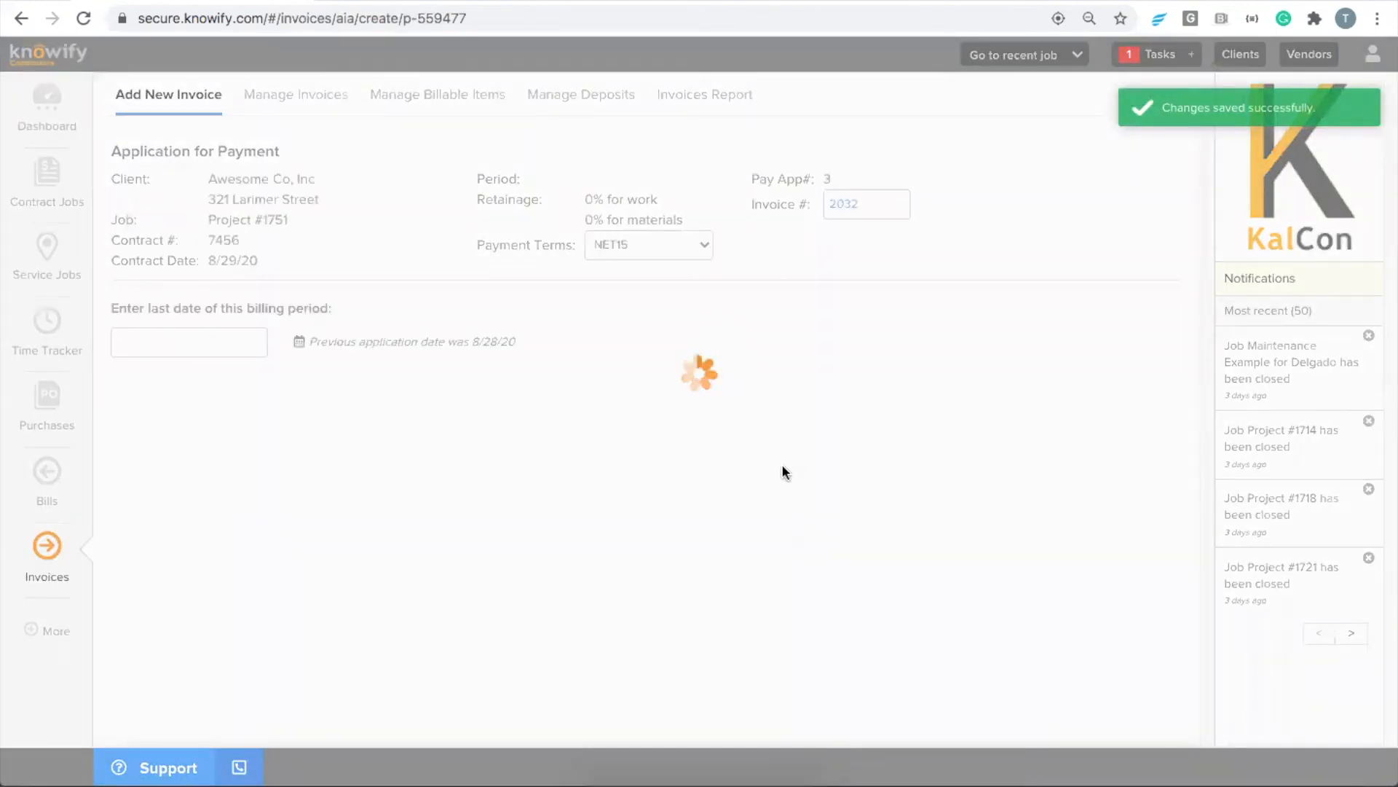
pyautogui.click(230, 352)
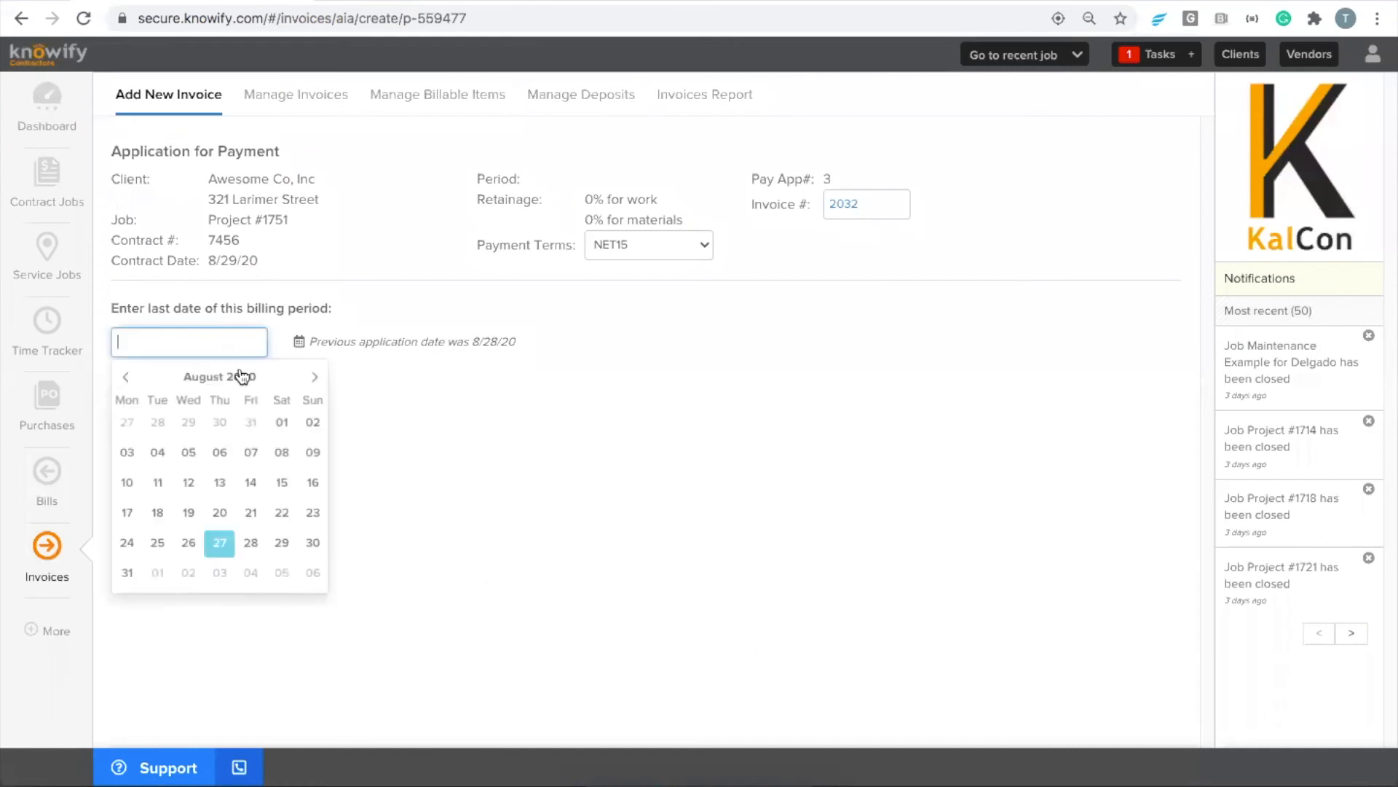
pyautogui.click(283, 542)
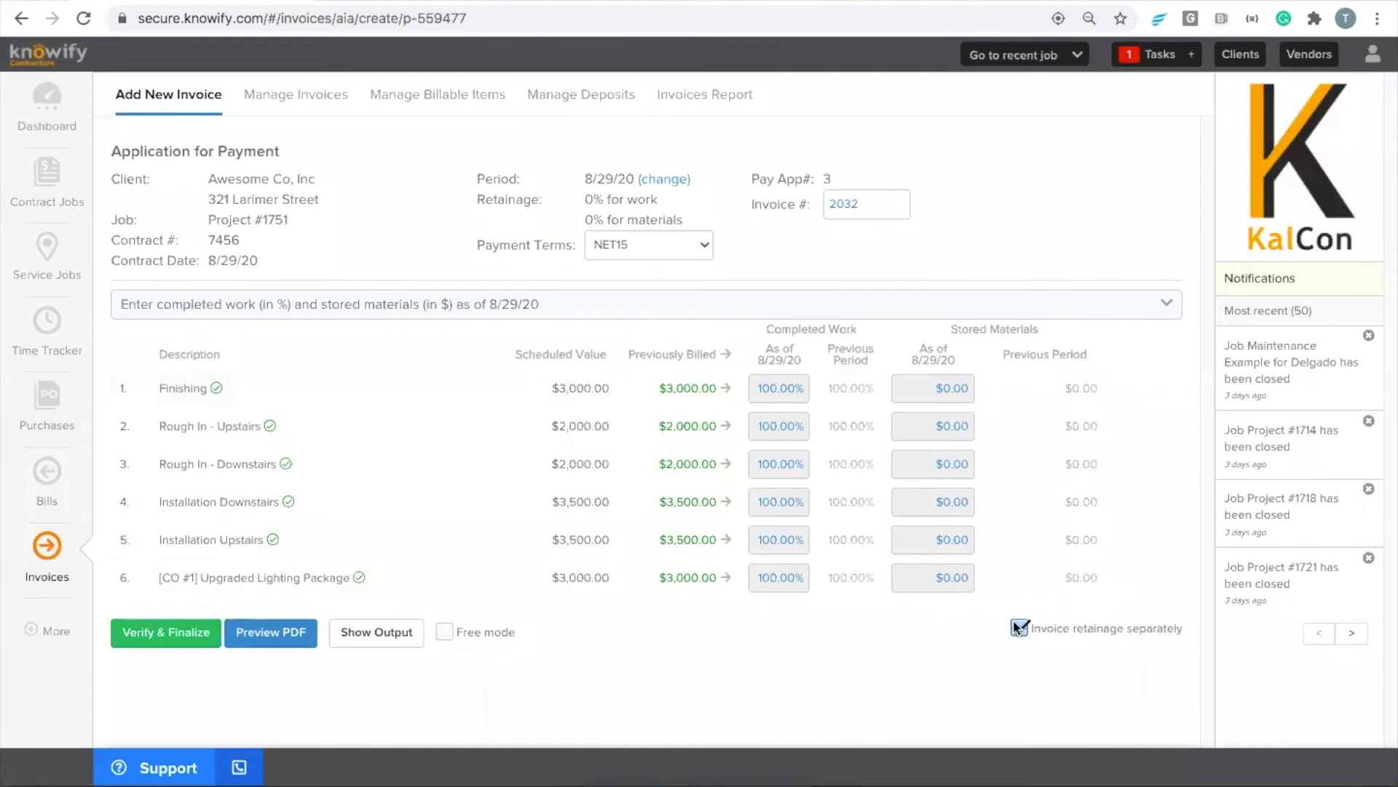
pyautogui.click(179, 636)
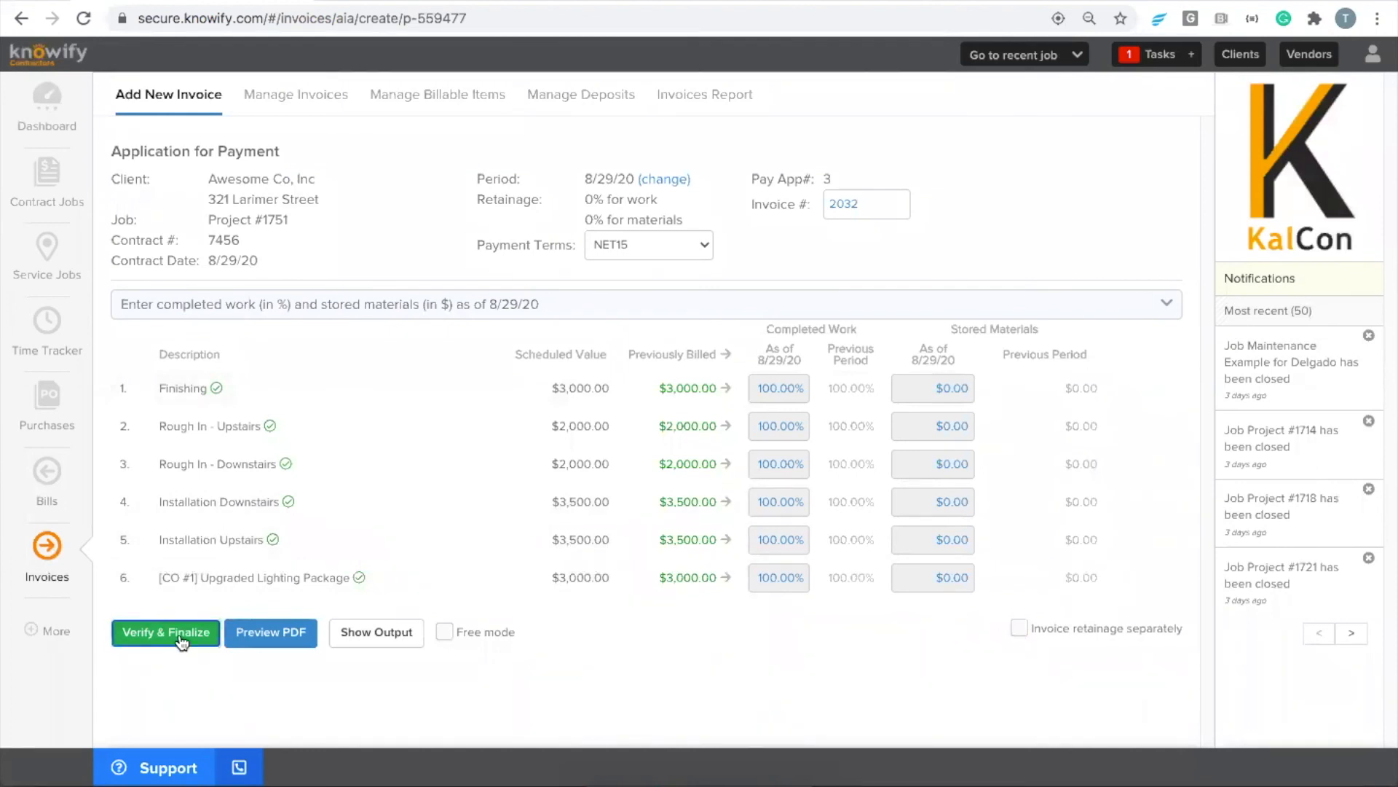
pyautogui.click(715, 290)
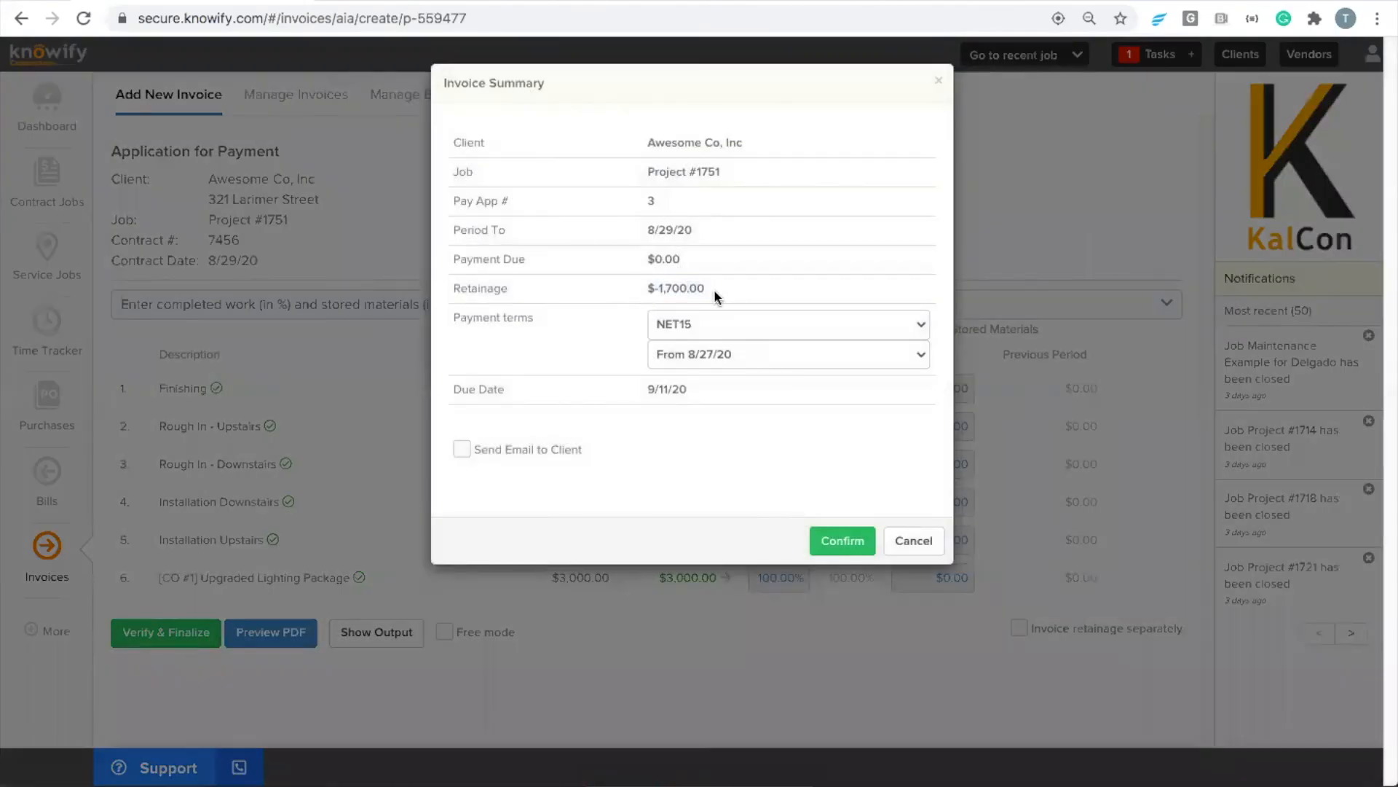
pyautogui.click(841, 543)
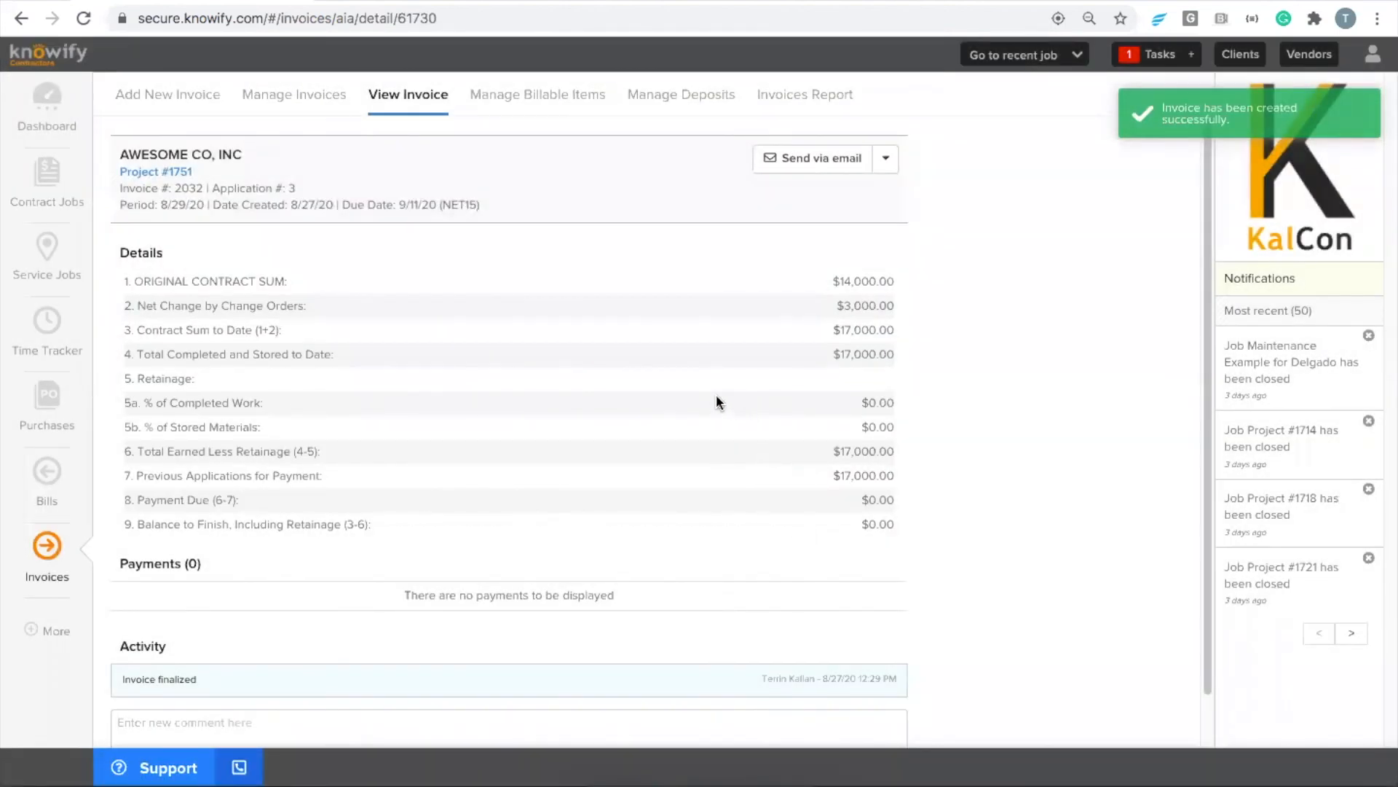
pyautogui.moveTo(847, 500); pyautogui.dragTo(901, 510)
pyautogui.click(910, 497)
pyautogui.click(901, 509)
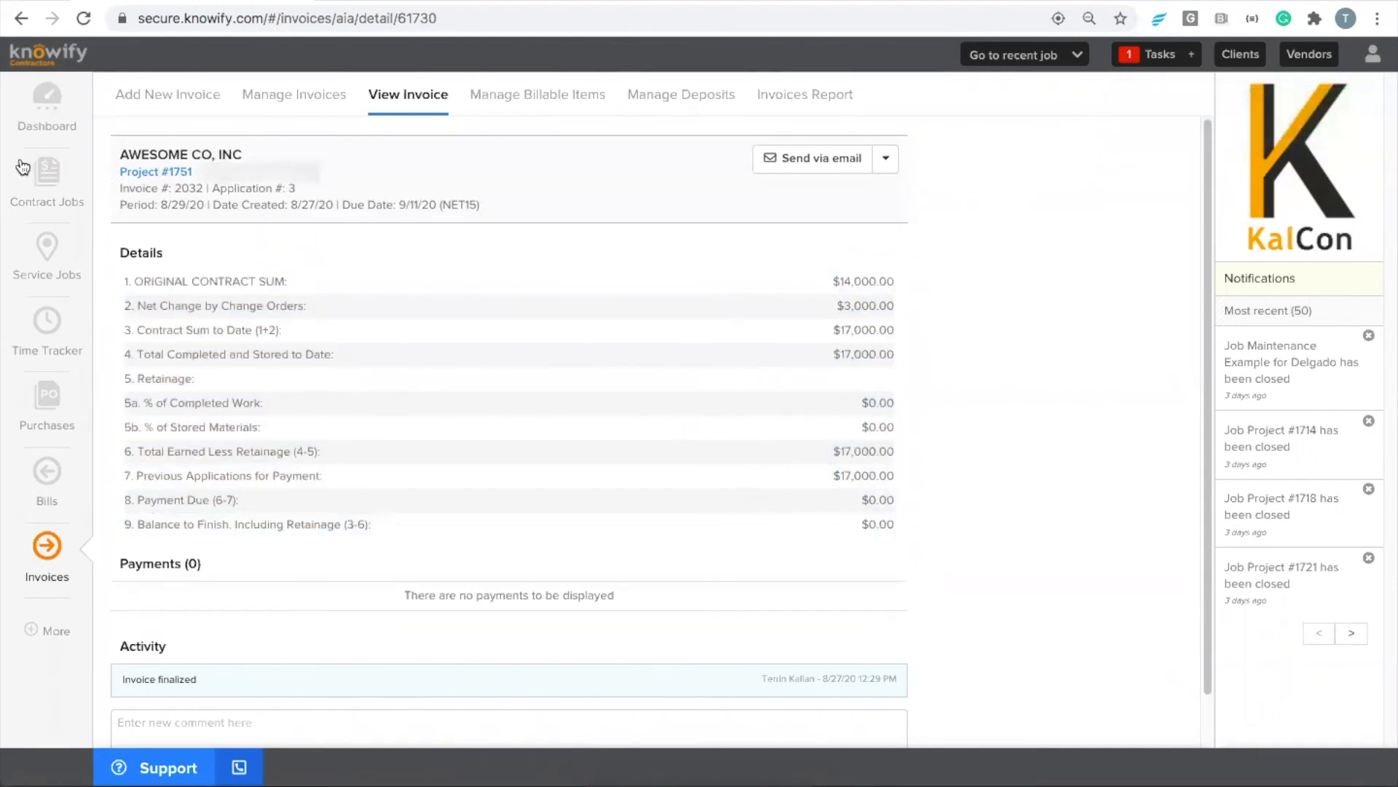
# Delete the invoice for application for payment #3 and return to Project #1751's contract
pyautogui.click(886, 158)
pyautogui.click(778, 299)
pyautogui.click(802, 195)
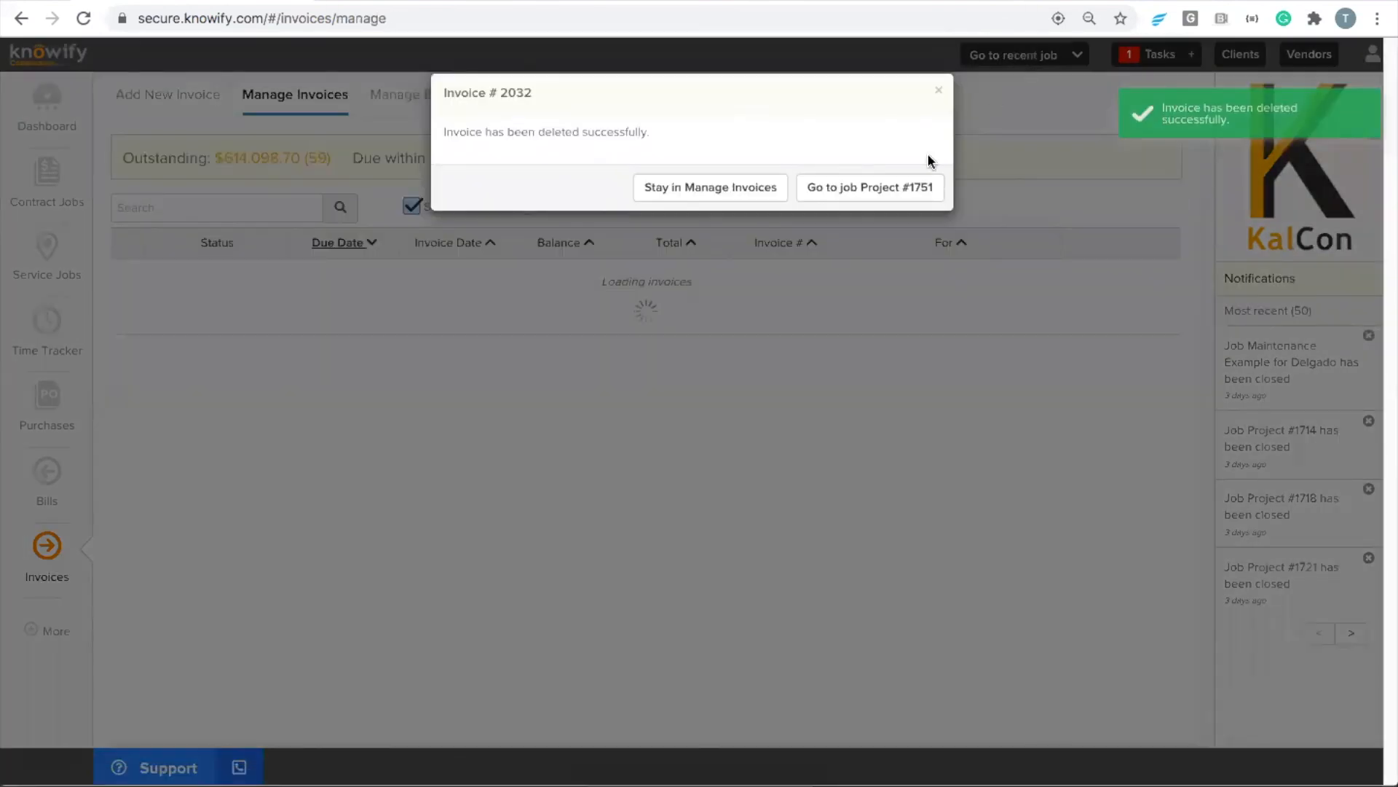
pyautogui.click(880, 188)
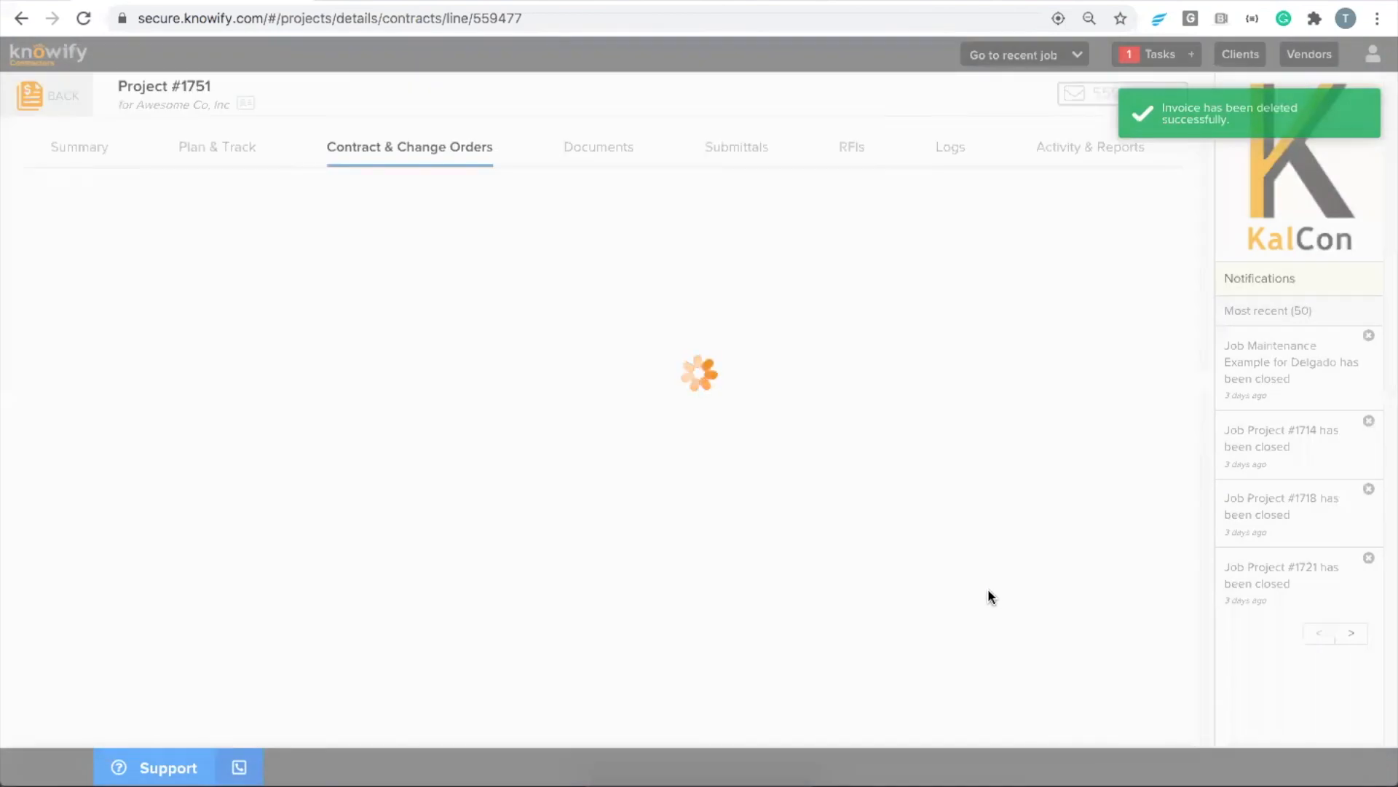
# Delete draft invoice #2031 for the retainage and go back to Project #1751
pyautogui.click(1016, 55)
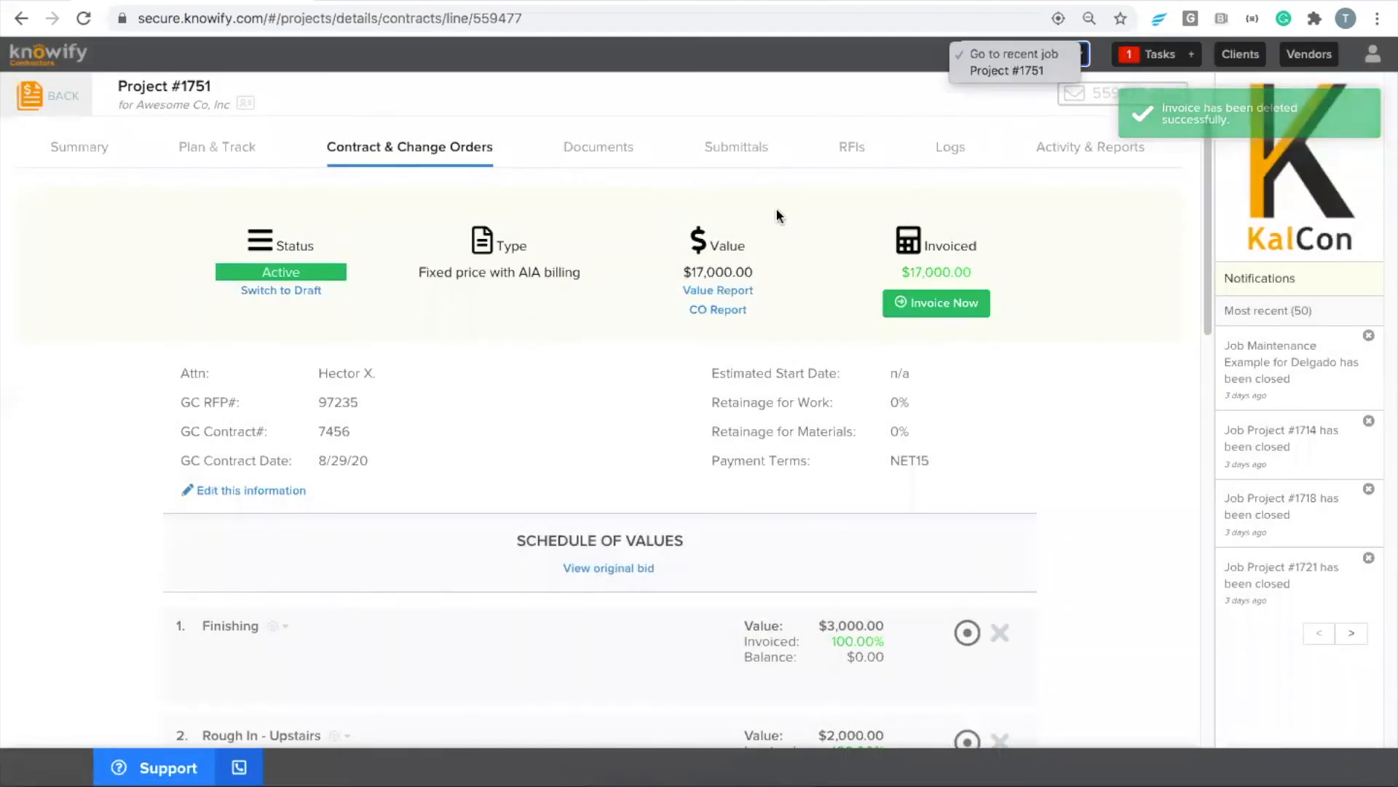
pyautogui.click(48, 95)
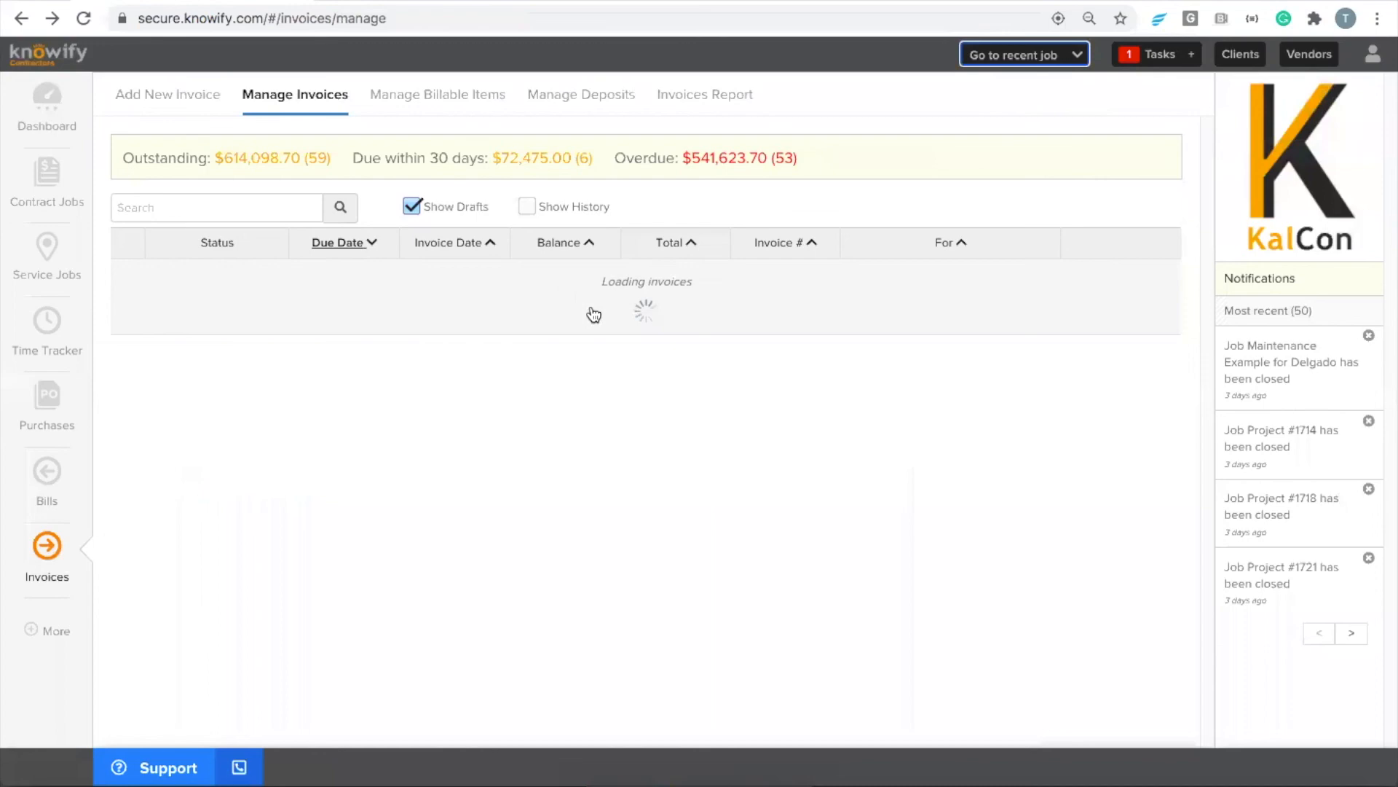
pyautogui.click(1082, 280)
pyautogui.click(873, 189)
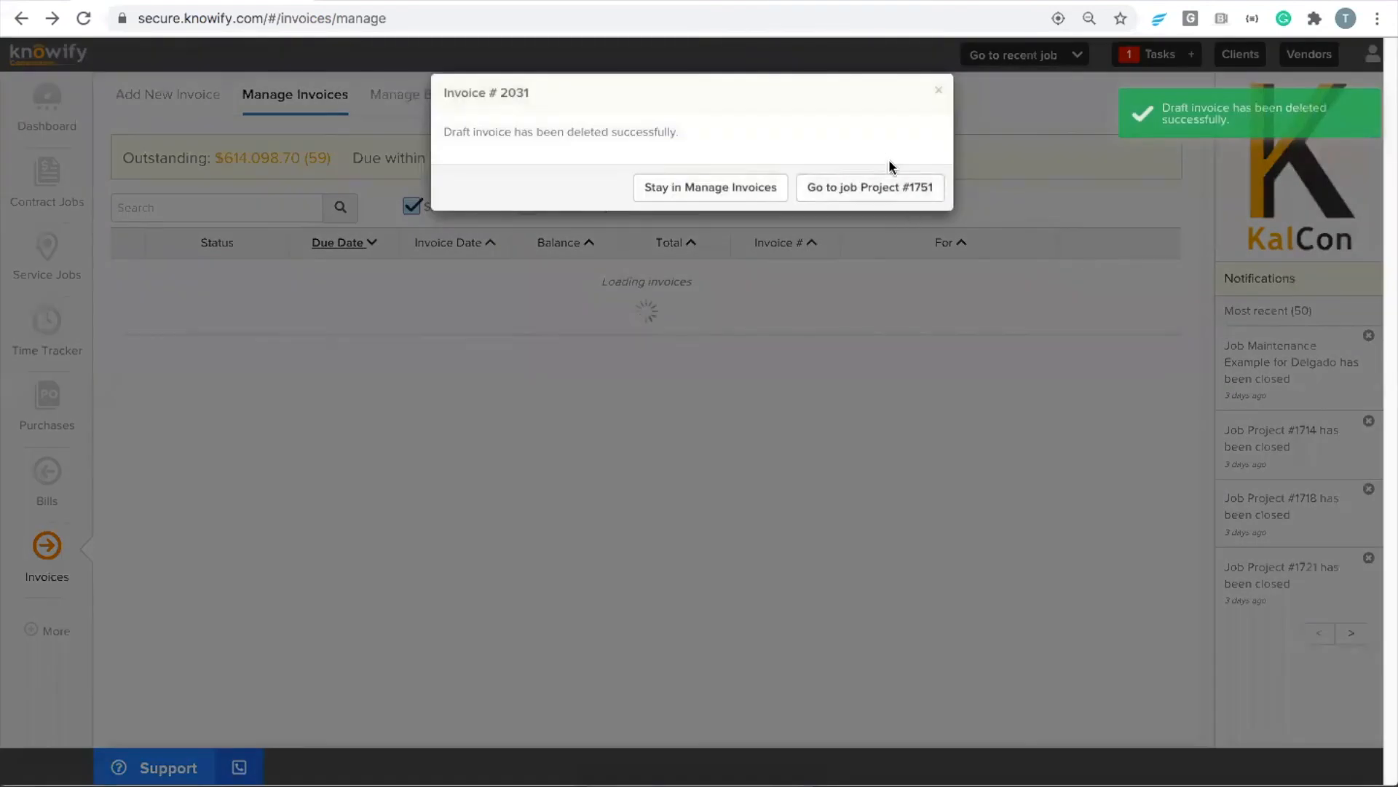
pyautogui.click(888, 188)
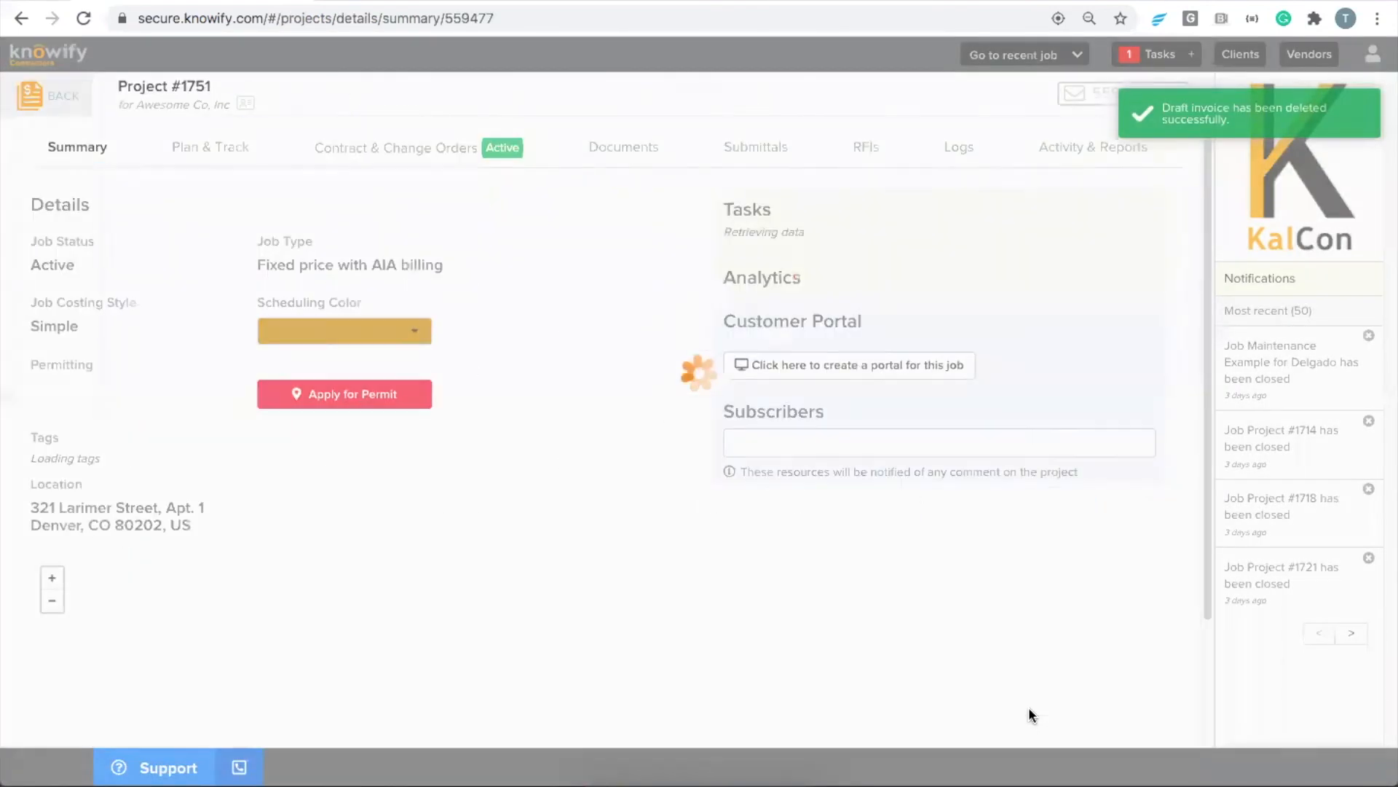
# Set the contract's retainage for work and for materials to 10% and save the changes
pyautogui.click(522, 166)
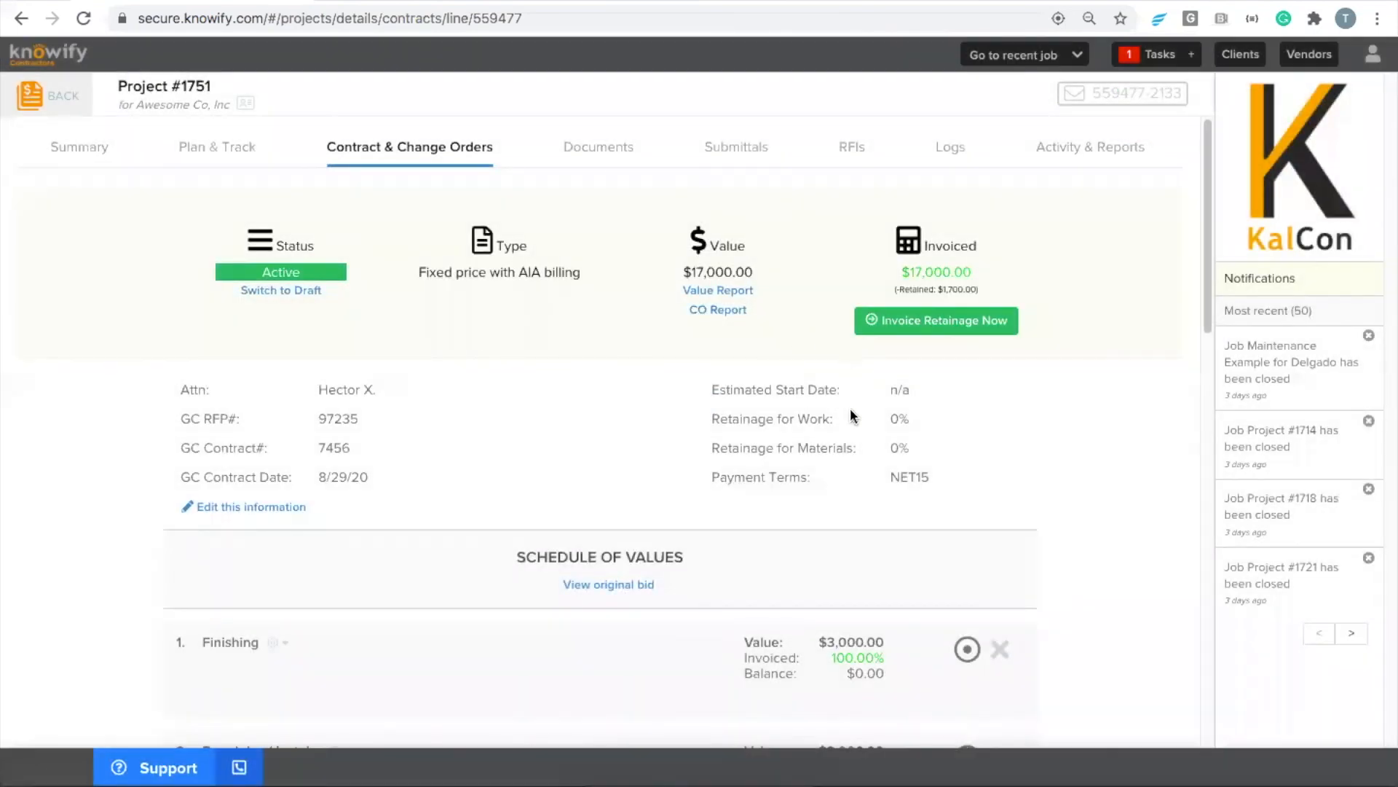
pyautogui.click(284, 504)
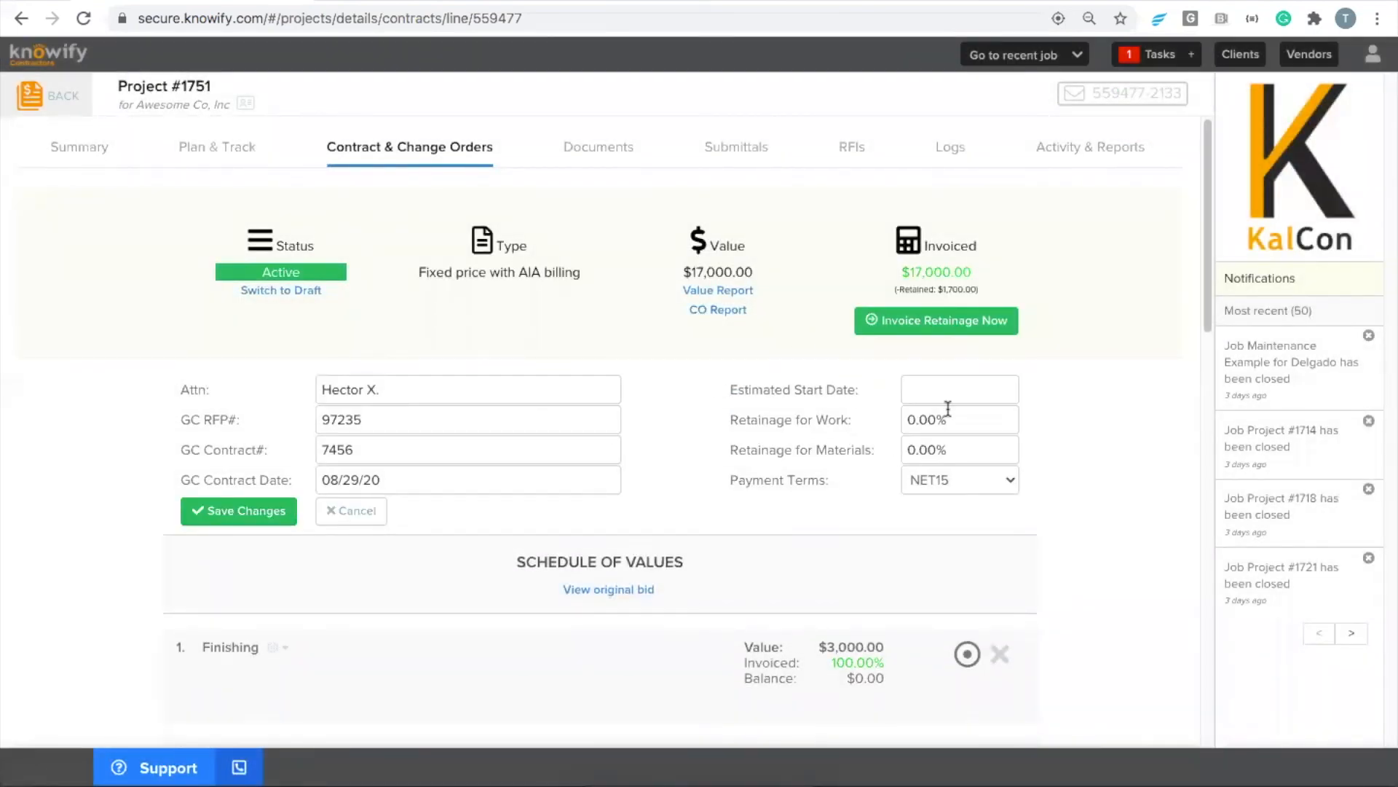
pyautogui.click(958, 408)
pyautogui.click(919, 443)
pyautogui.click(243, 511)
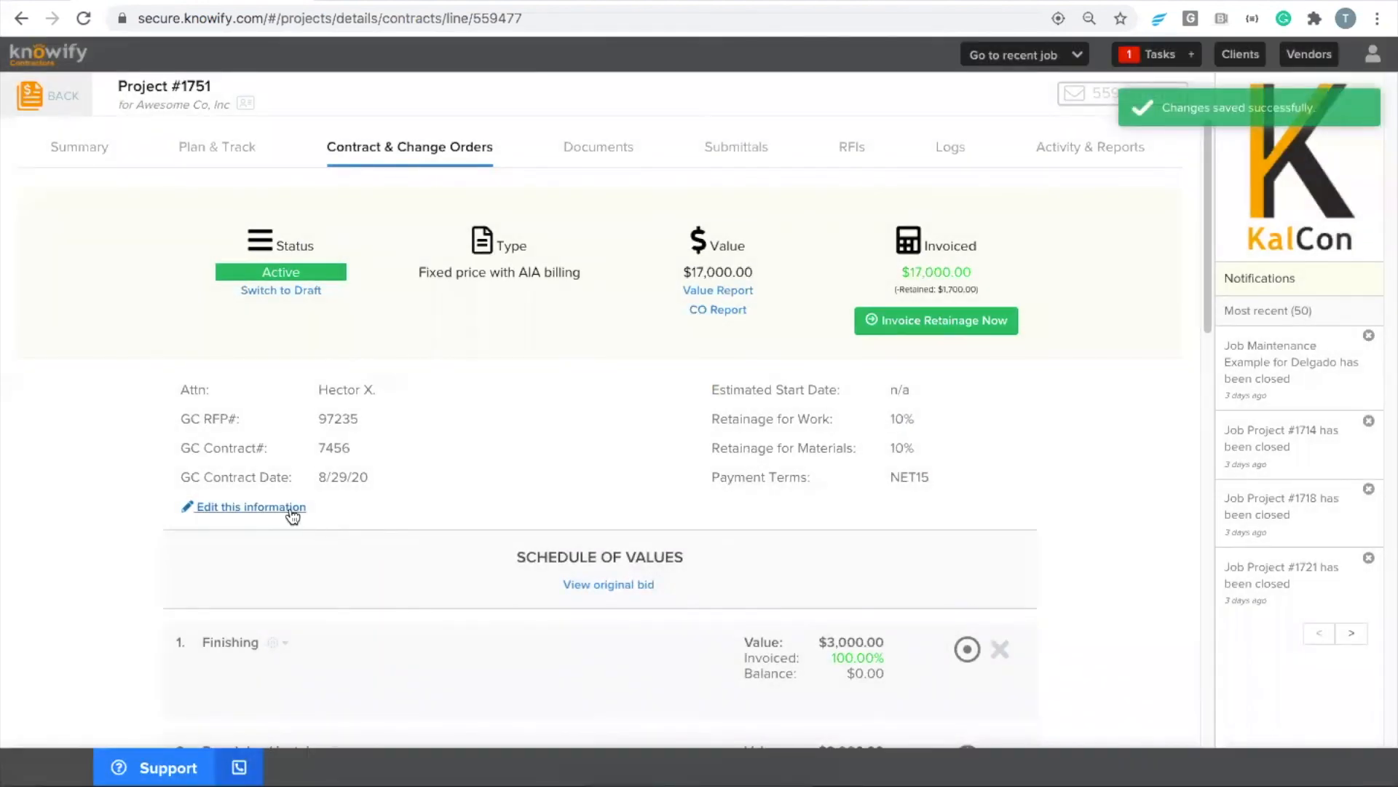
# Set the contract's retainage for work and for materials to 5%, save the changes, and reload the contract page
pyautogui.click(290, 516)
pyautogui.click(952, 420)
pyautogui.click(1280, 688)
pyautogui.click(978, 426)
pyautogui.write('5')
pyautogui.click(965, 452)
pyautogui.write('5')
pyautogui.doubleClick(955, 426)
pyautogui.write('5')
pyautogui.click(862, 460)
pyautogui.click(233, 516)
pyautogui.click(83, 18)
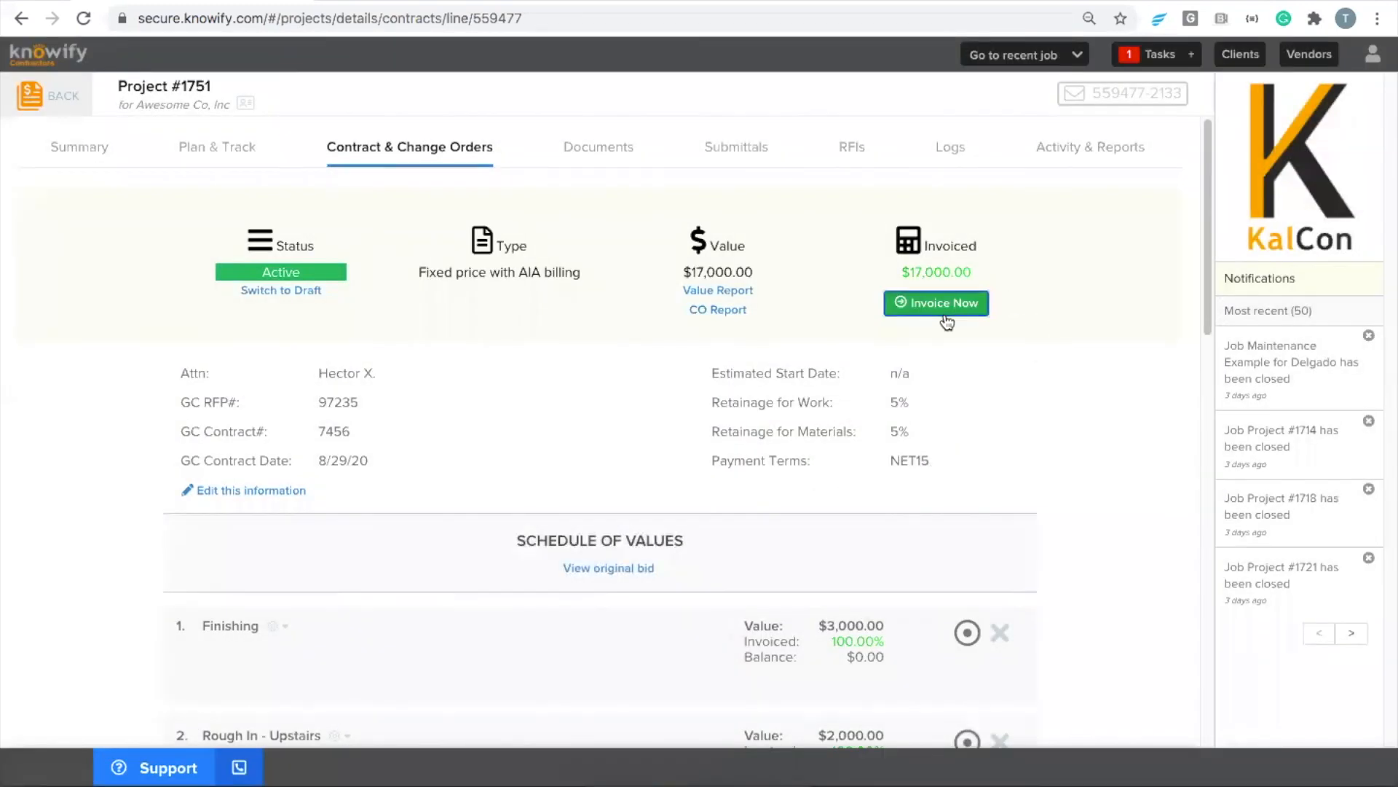
# Create a retainage invoice from Project #1751's contract and verify and finalize it
pyautogui.click(946, 321)
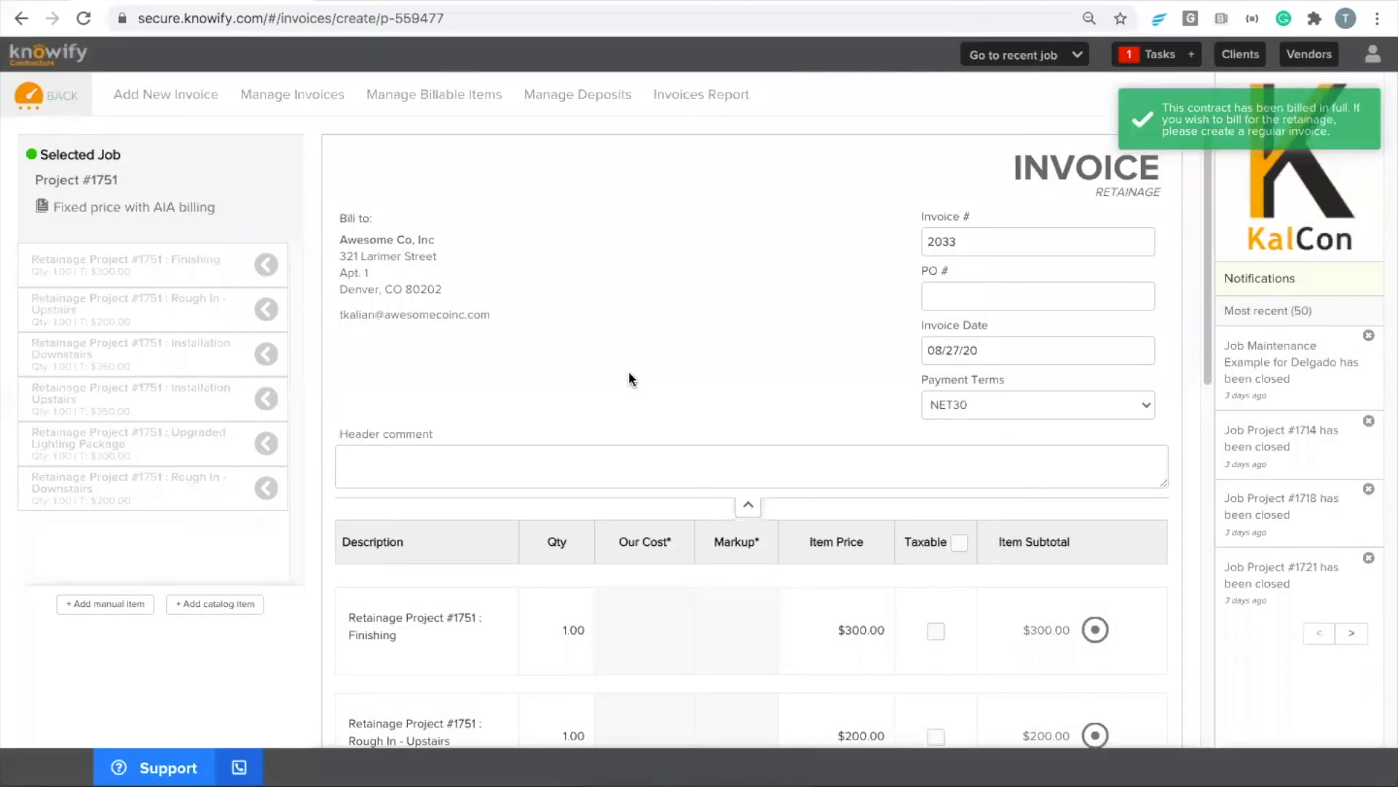
pyautogui.scroll(-10, 630, 378)
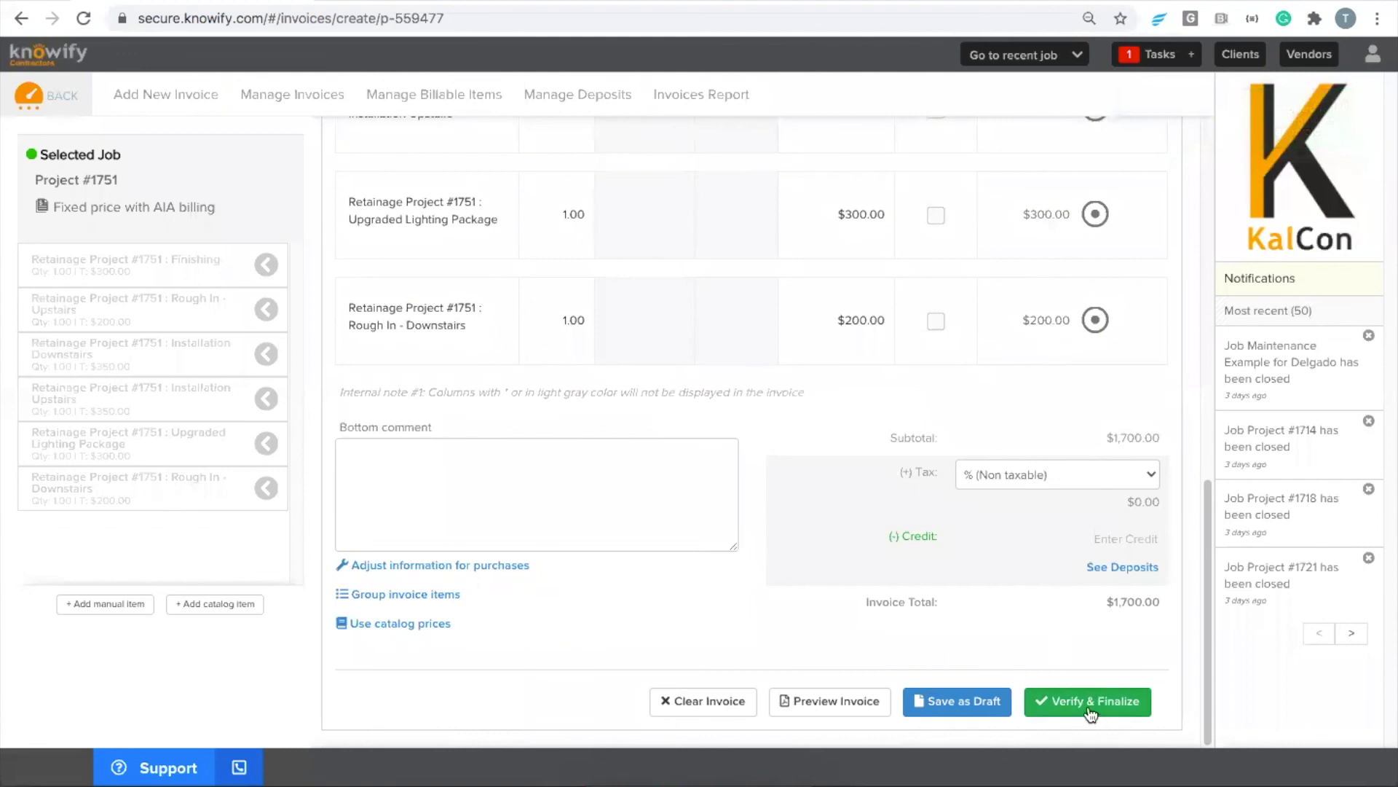
pyautogui.click(1090, 703)
pyautogui.click(836, 405)
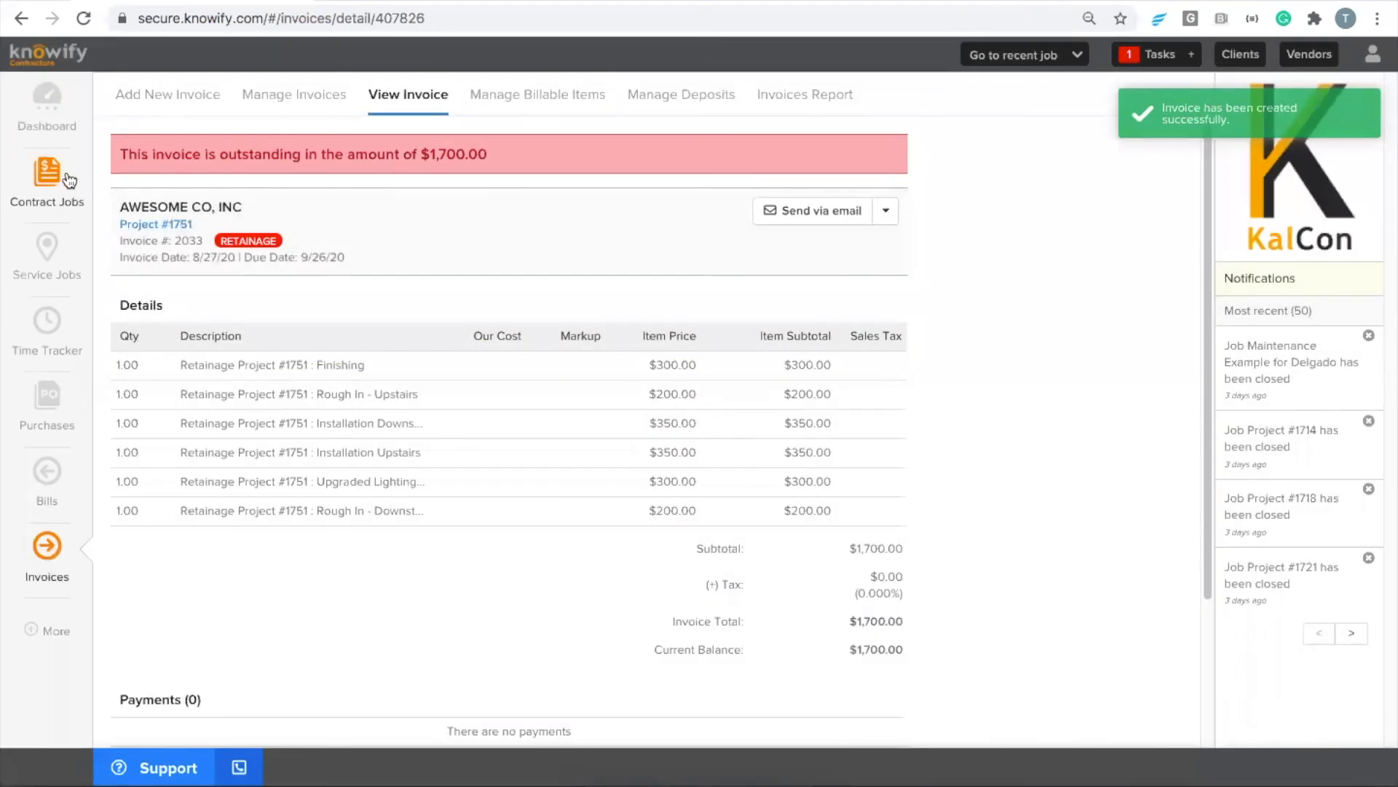
# Create contract job Project #1752 for Awesome Co, Inc as a Fixed Price job with Simple job costing and a job address
pyautogui.click(62, 198)
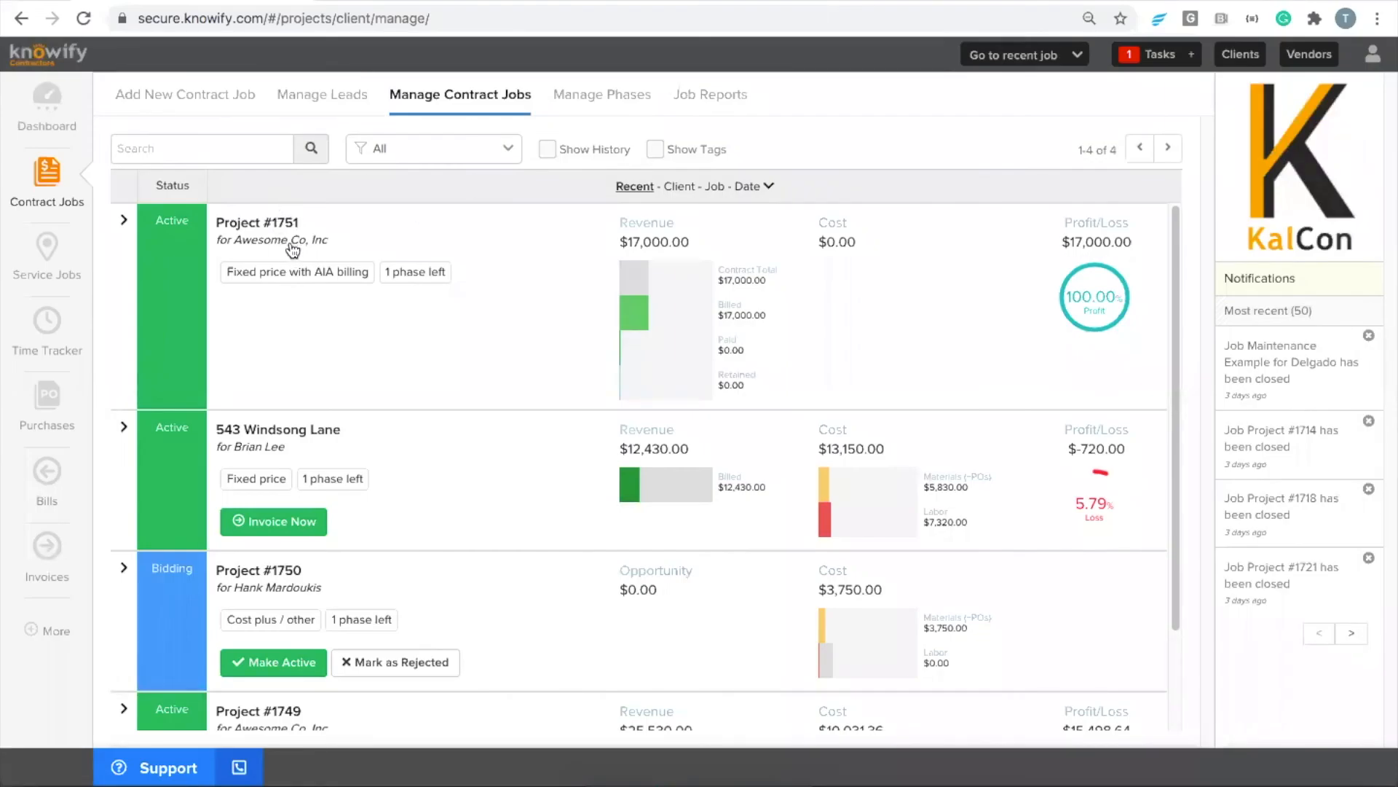
pyautogui.click(218, 107)
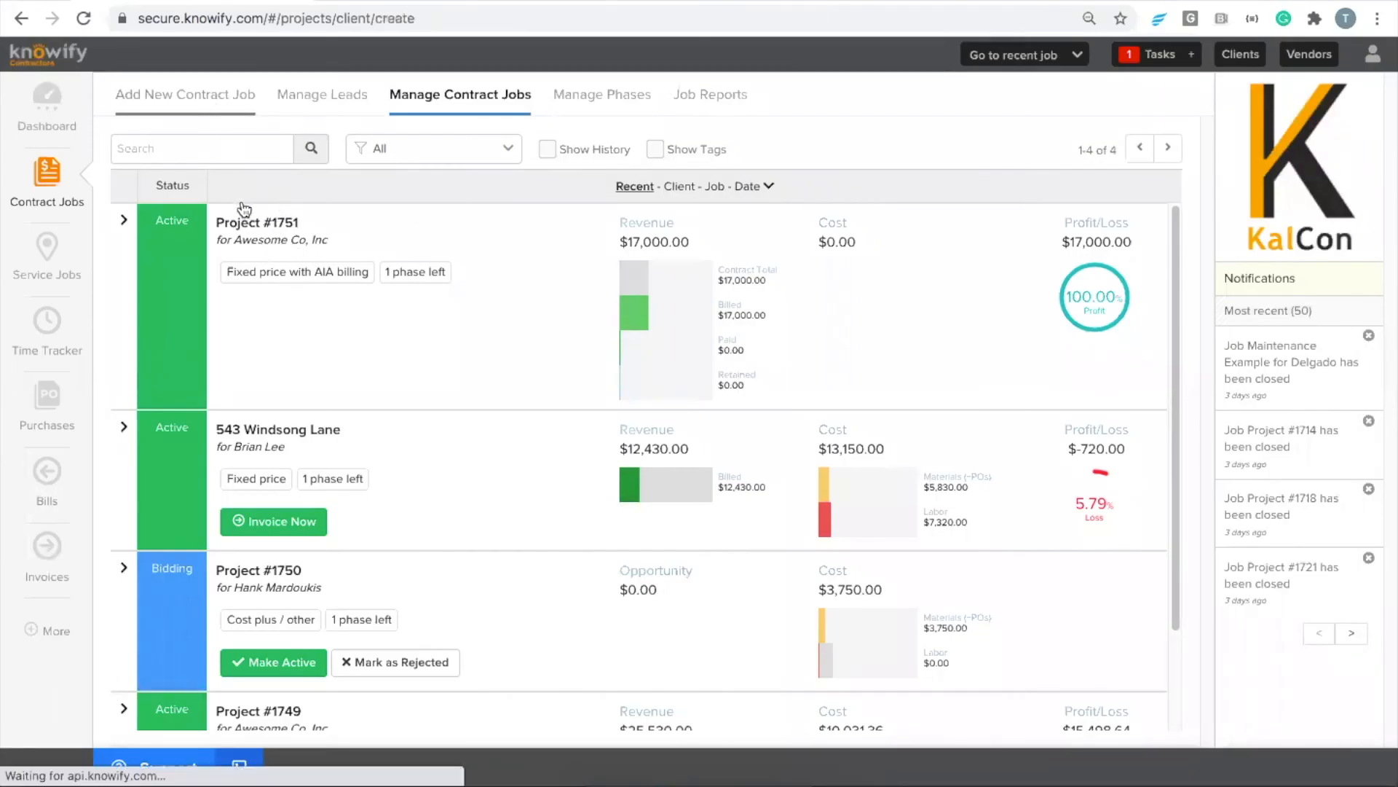
pyautogui.click(219, 195)
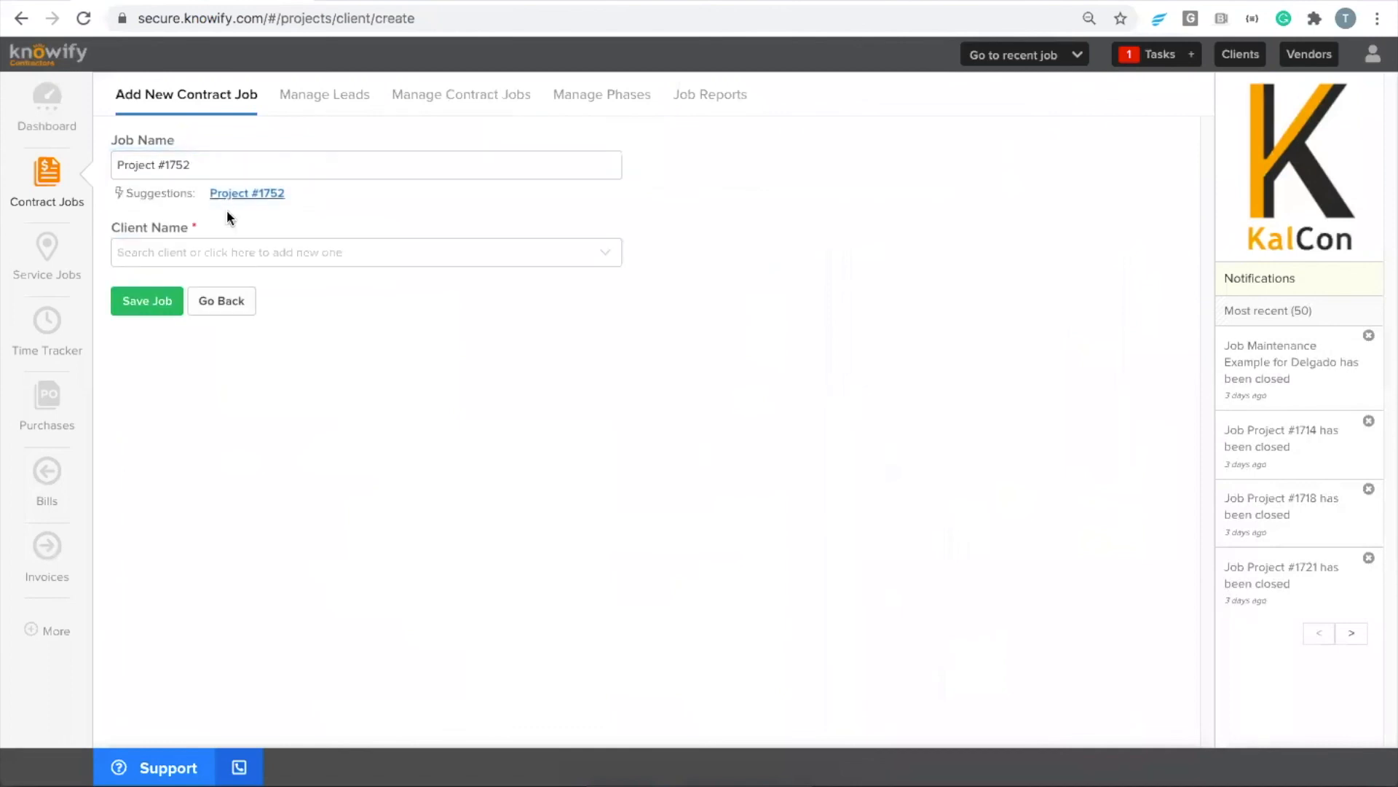
pyautogui.click(225, 253)
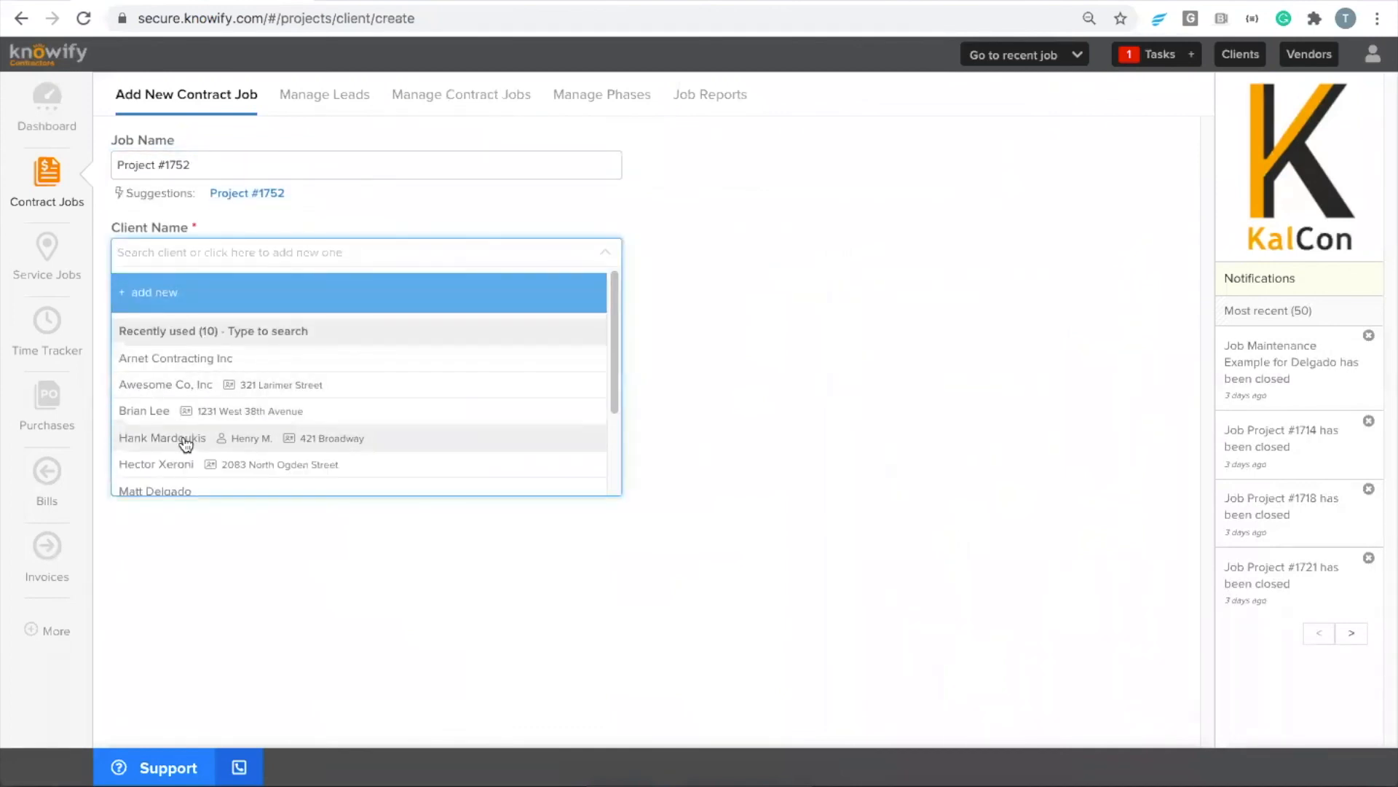
pyautogui.click(190, 386)
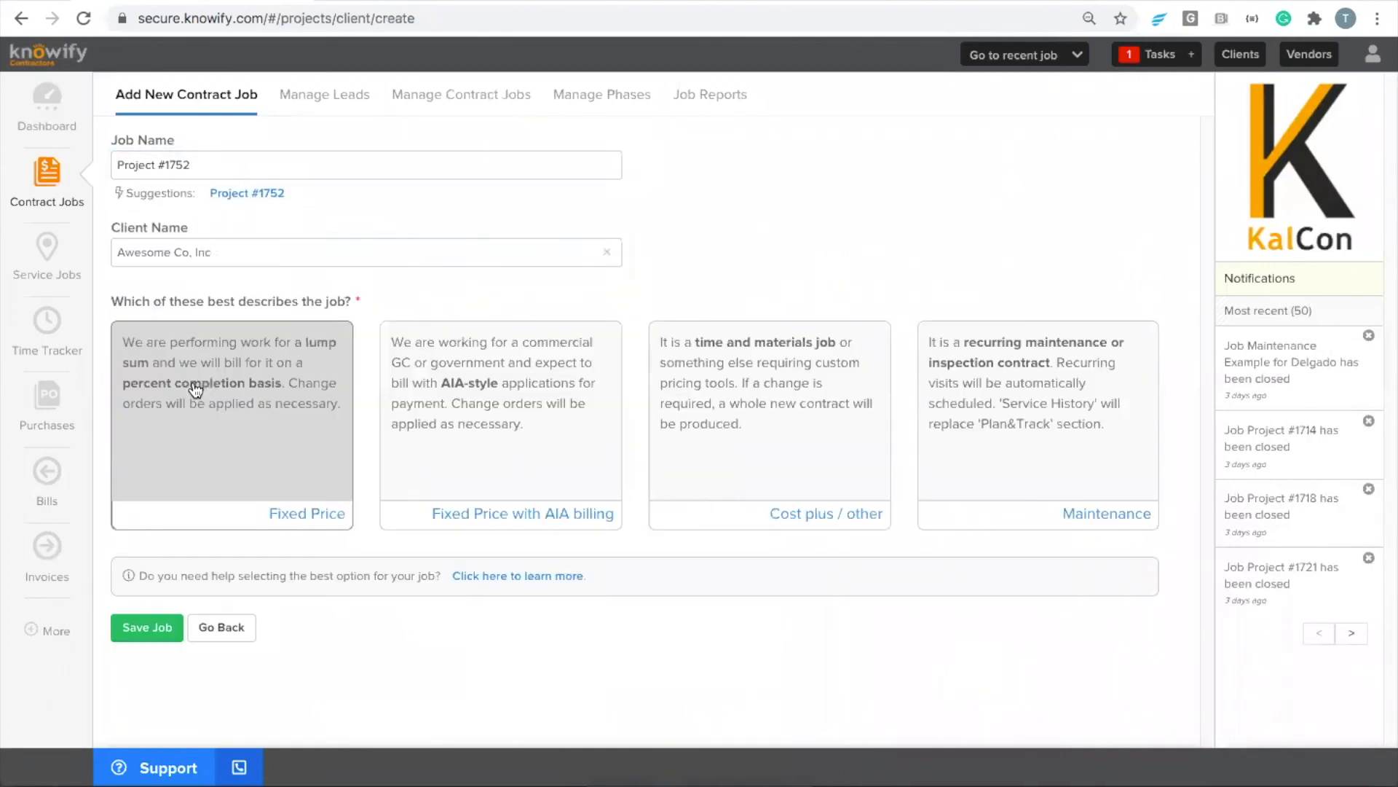
pyautogui.click(238, 437)
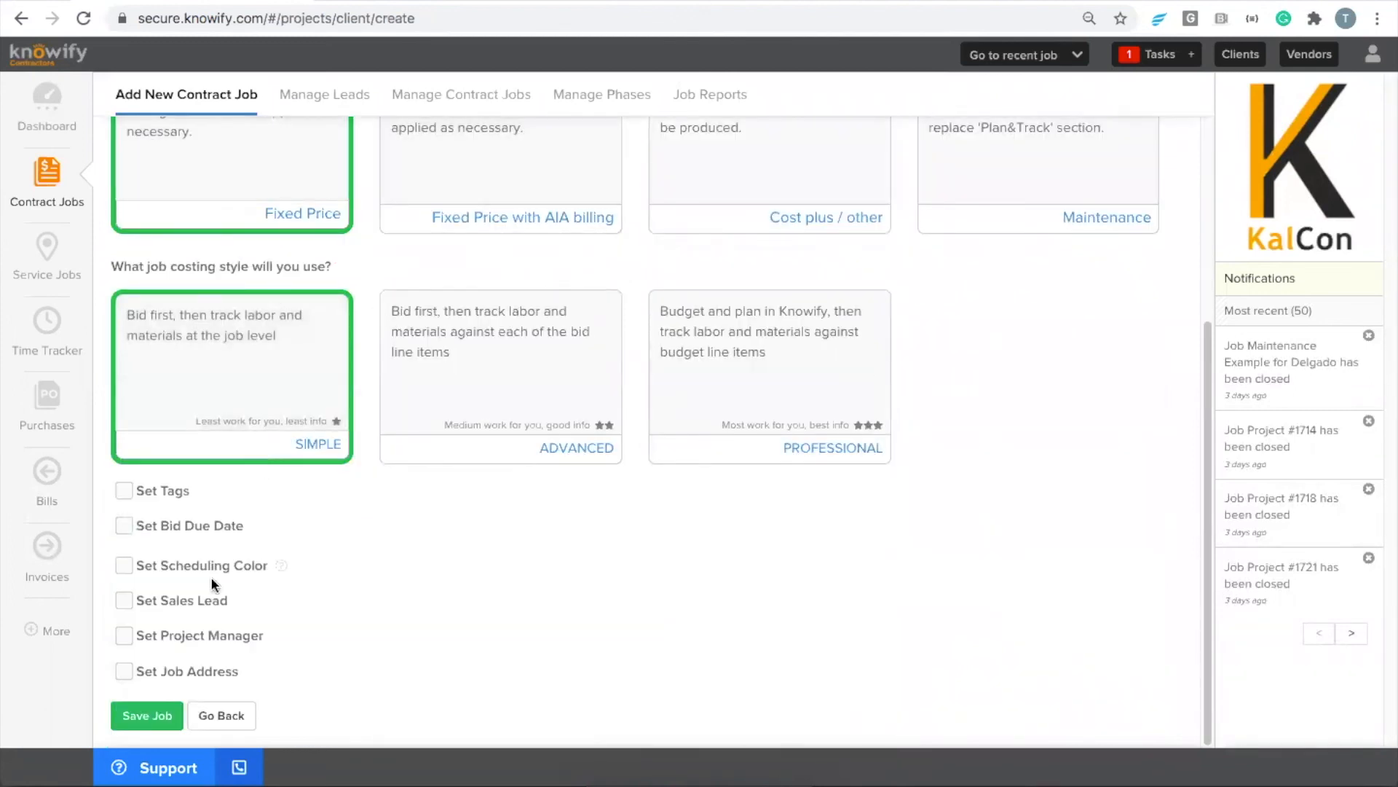
pyautogui.click(124, 670)
pyautogui.click(145, 656)
pyautogui.click(158, 714)
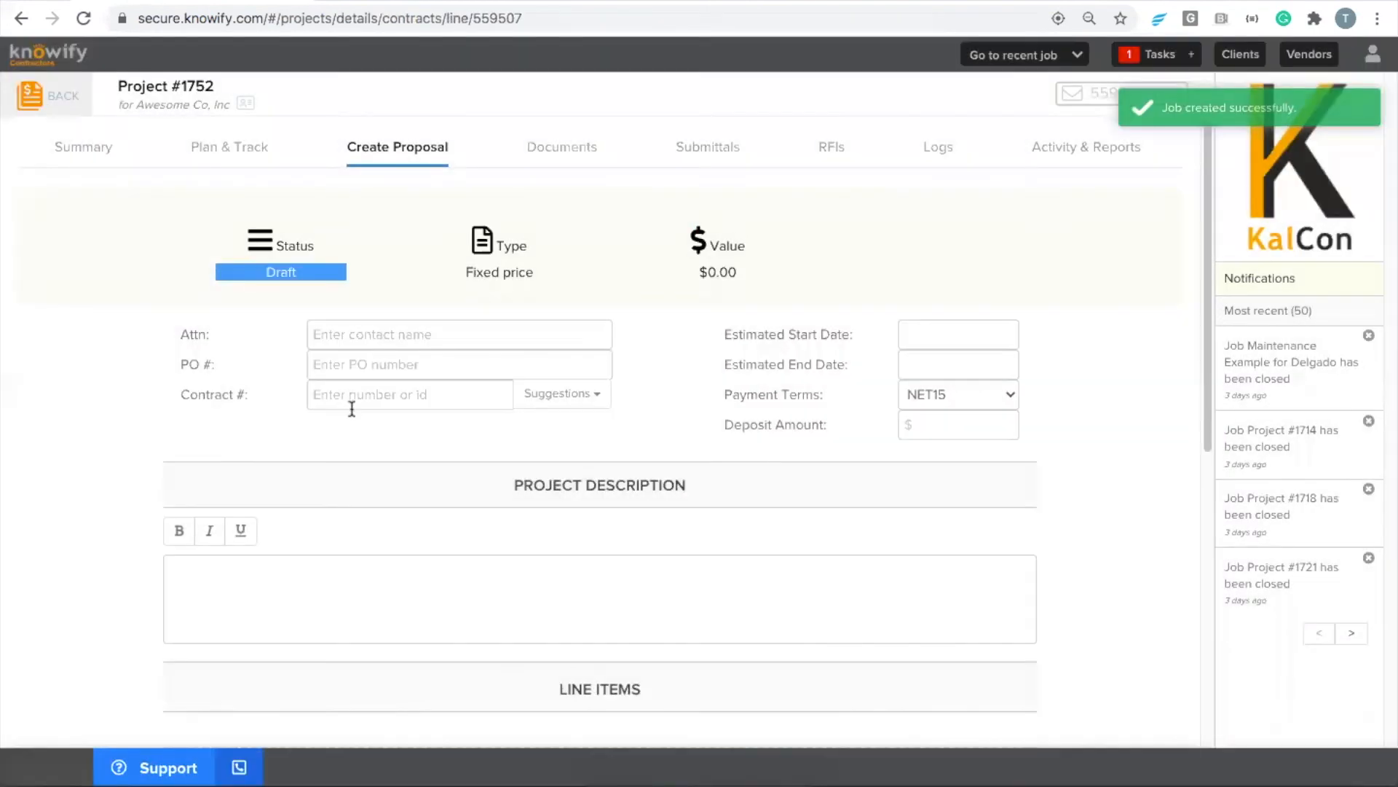
# Import the example list as proposal line items: Demo 5000, Rough in 3000, and Finish 750
pyautogui.scroll(-7, 352, 409)
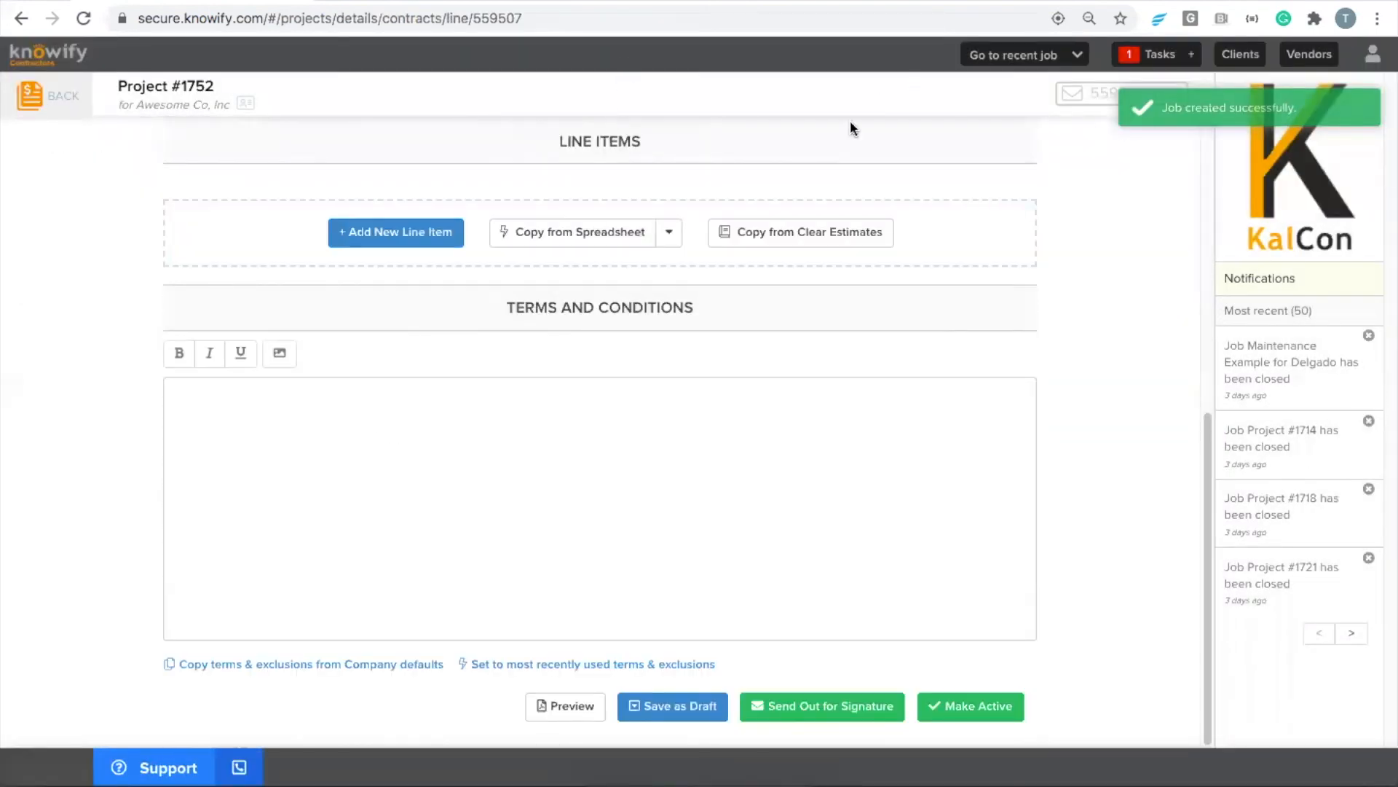
pyautogui.click(576, 235)
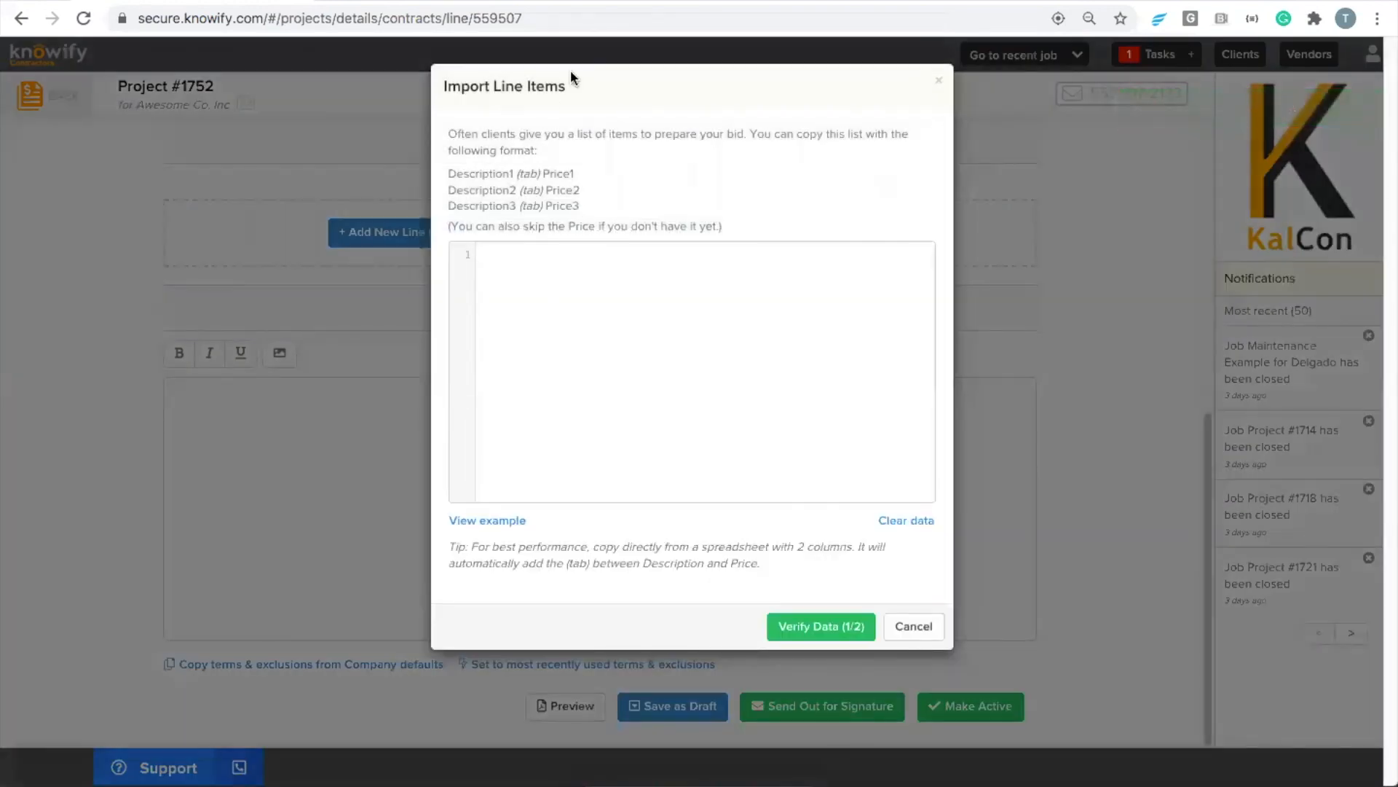
pyautogui.click(486, 520)
pyautogui.moveTo(619, 335); pyautogui.dragTo(532, 275)
pyautogui.click(648, 435)
pyautogui.click(785, 630)
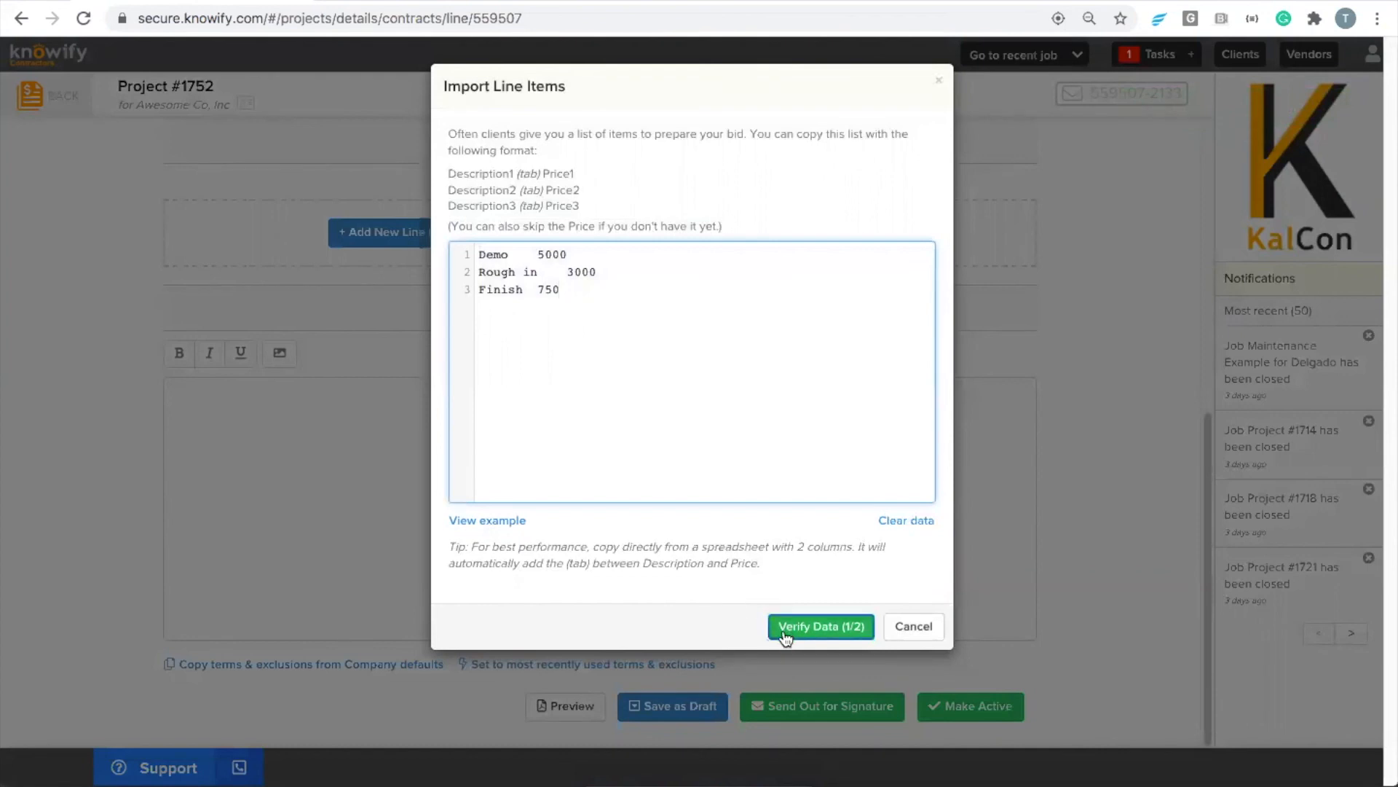
pyautogui.click(728, 237)
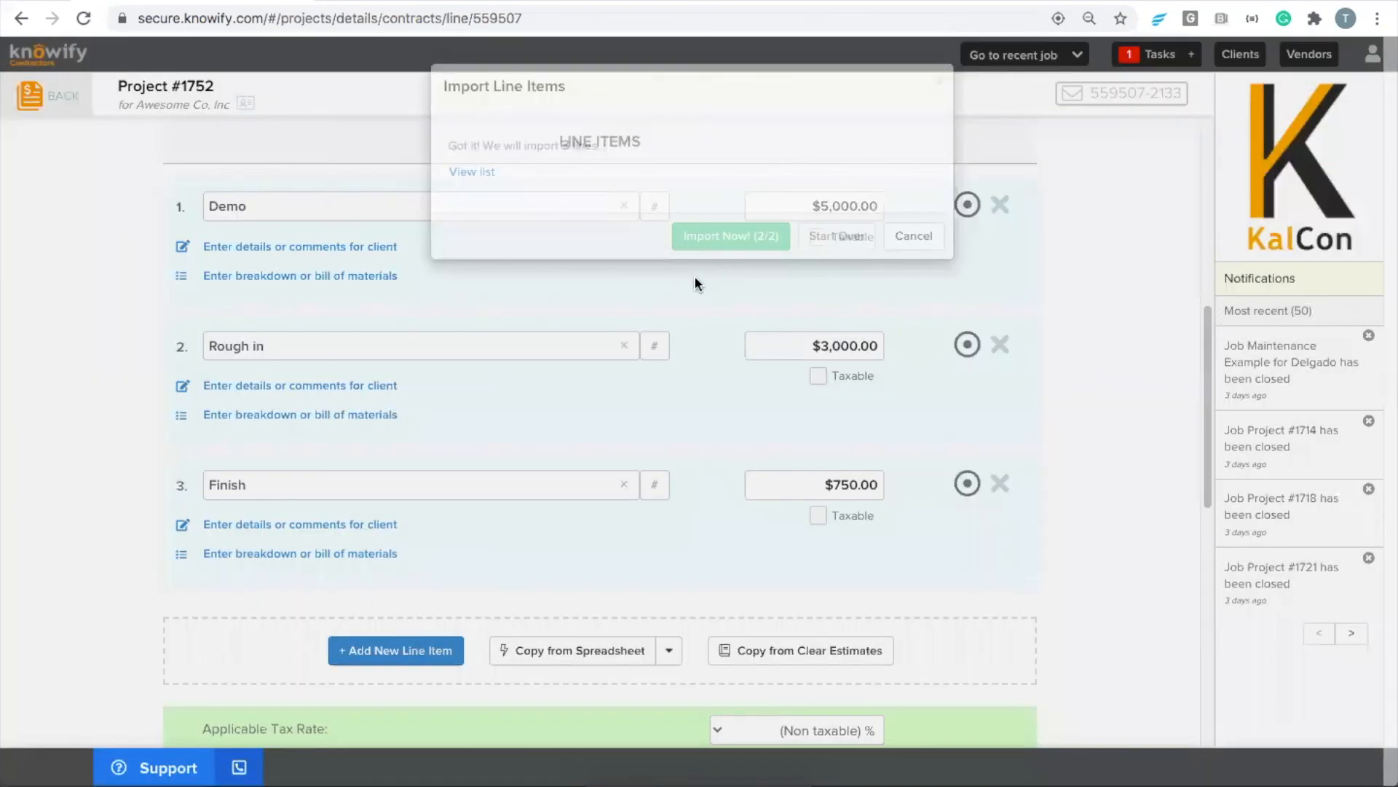
# Save the Project #1752 proposal as a draft, leaving the tax rate and additional options at their defaults
pyautogui.scroll(-3, 700, 331)
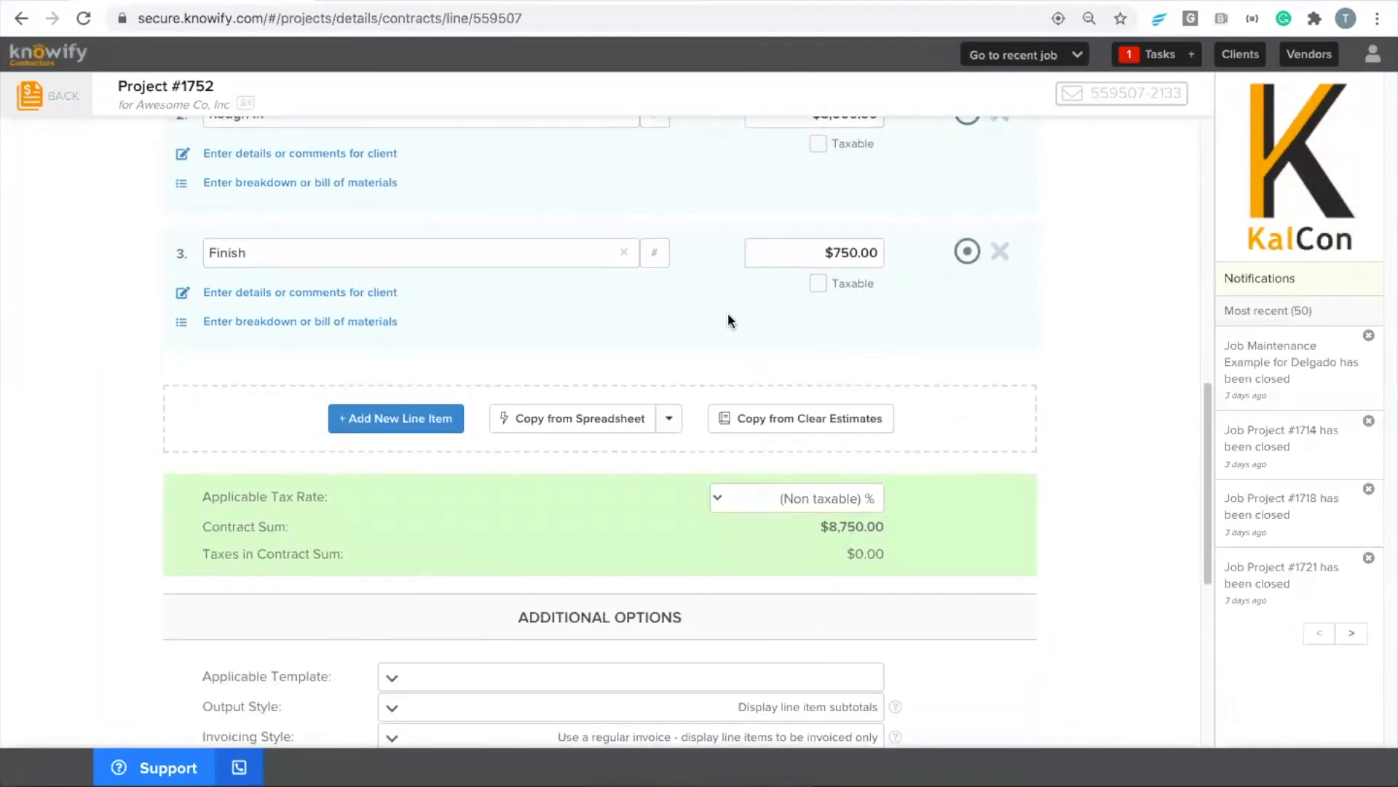
pyautogui.scroll(-6, 728, 313)
pyautogui.click(690, 706)
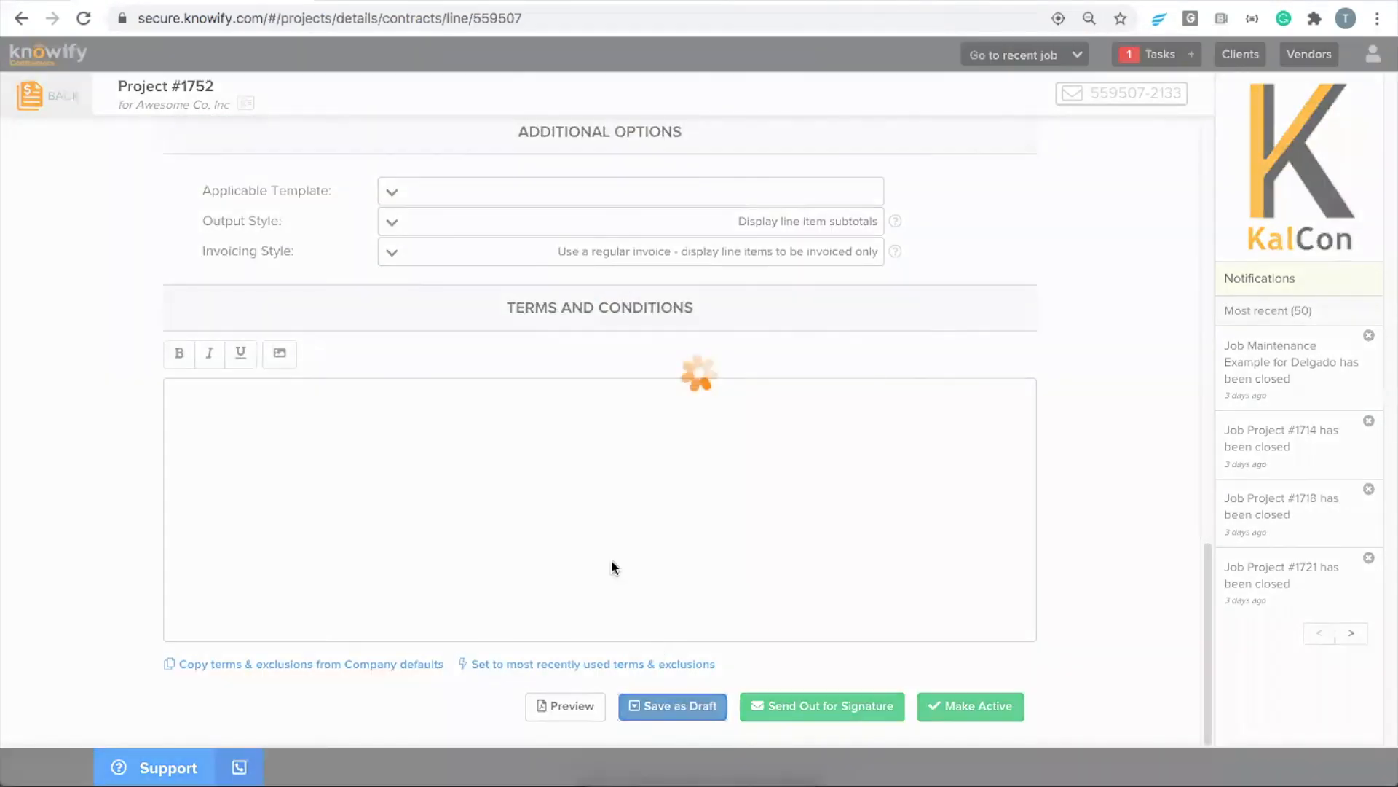
# Make the fixed-price contract active without an estimated start date, and switch it back to draft
pyautogui.scroll(10, 576, 524)
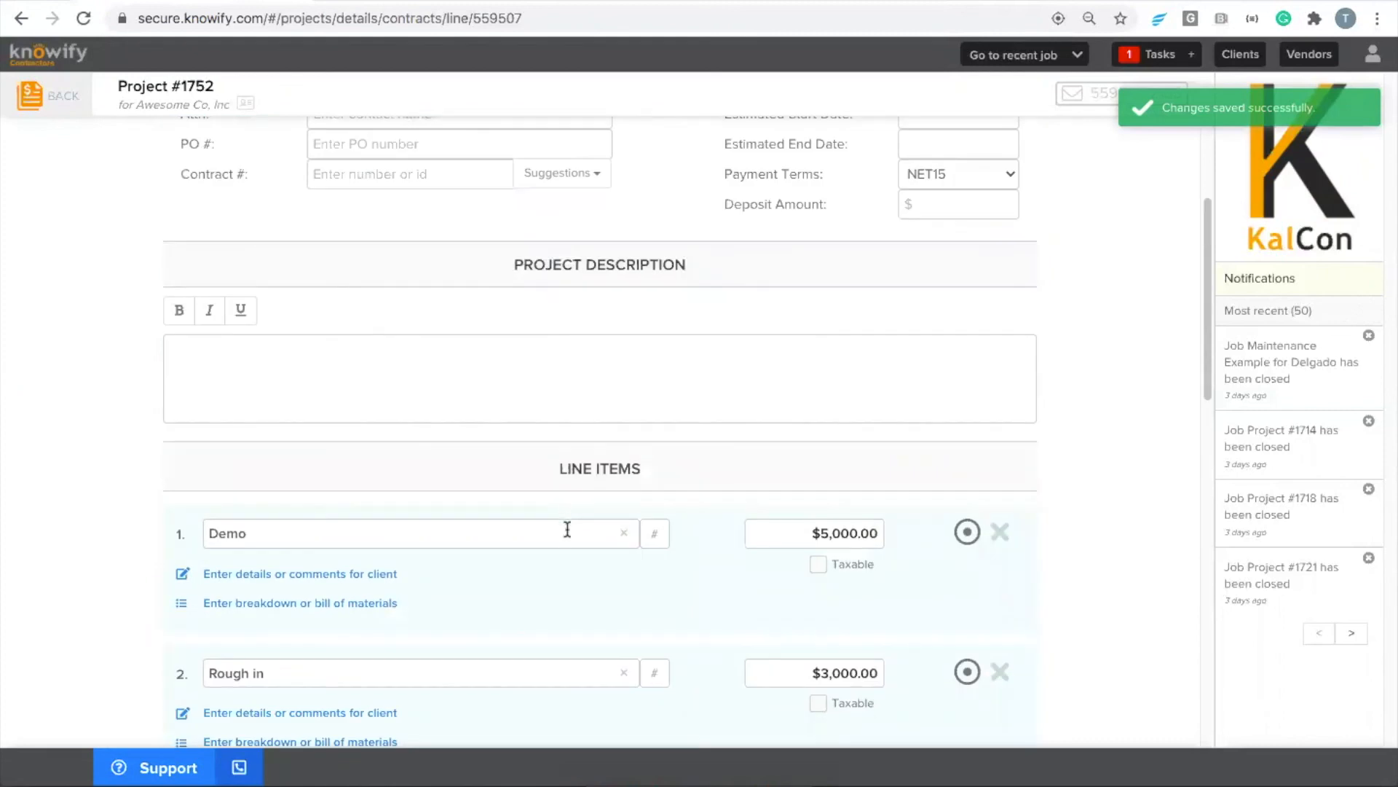
pyautogui.scroll(-1, 646, 521)
pyautogui.scroll(-1, 612, 567)
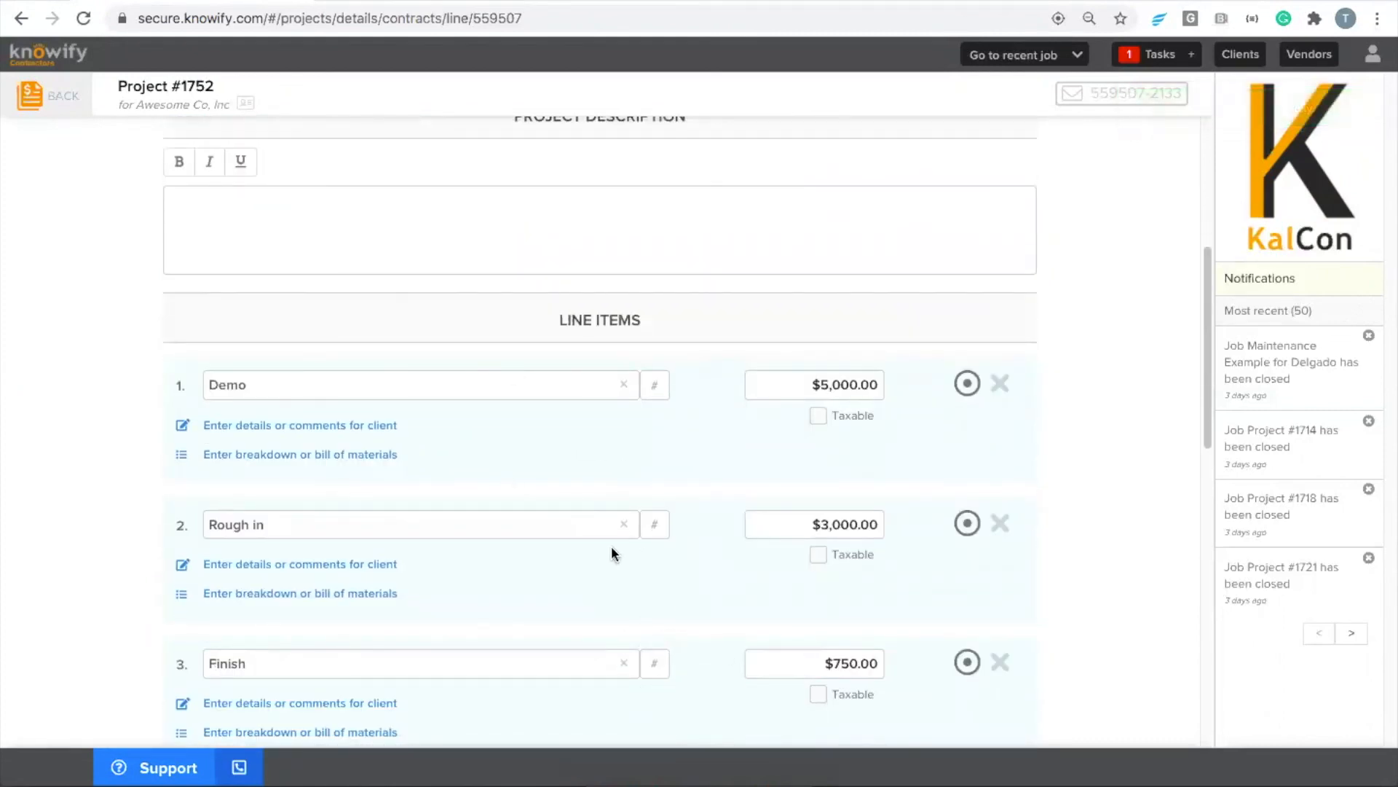
pyautogui.scroll(5, 628, 584)
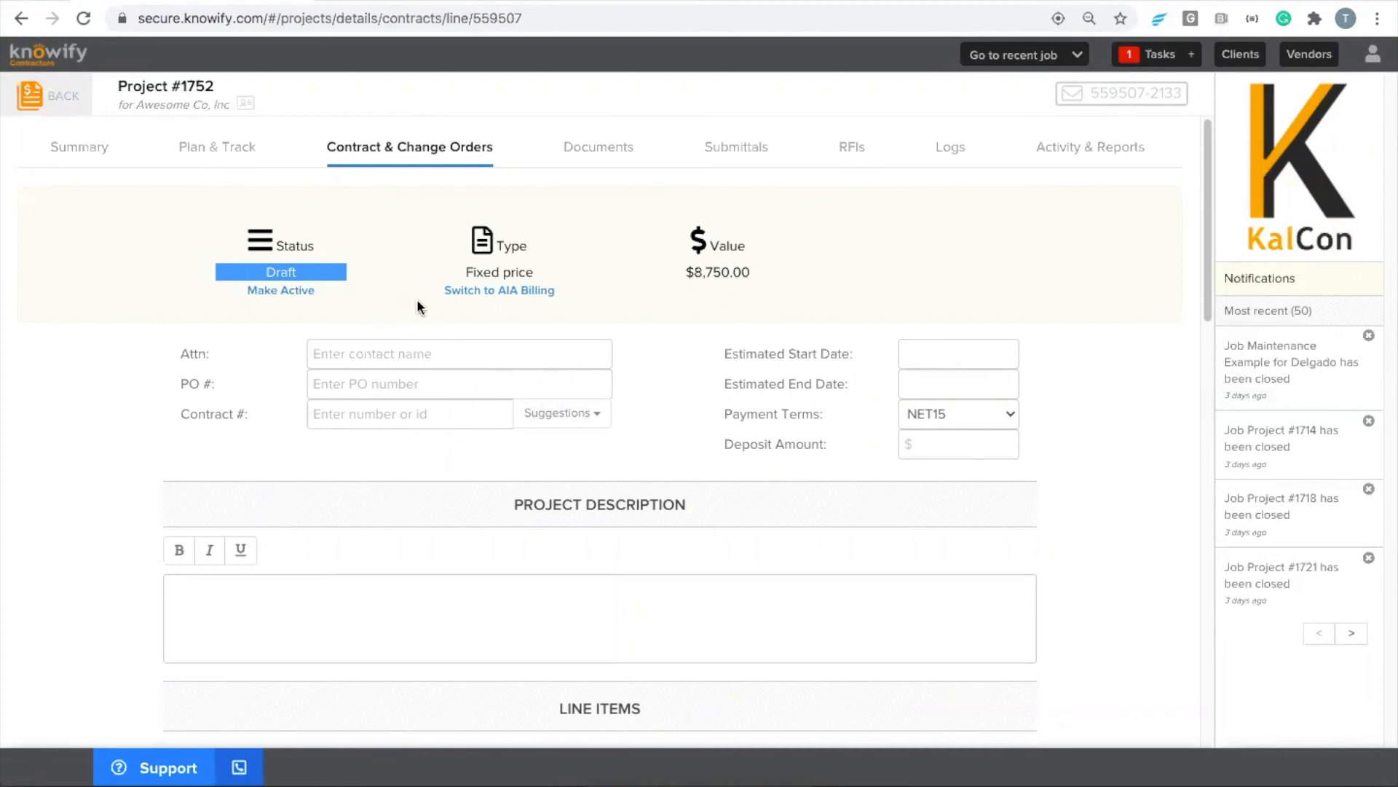
pyautogui.click(304, 292)
pyautogui.click(794, 293)
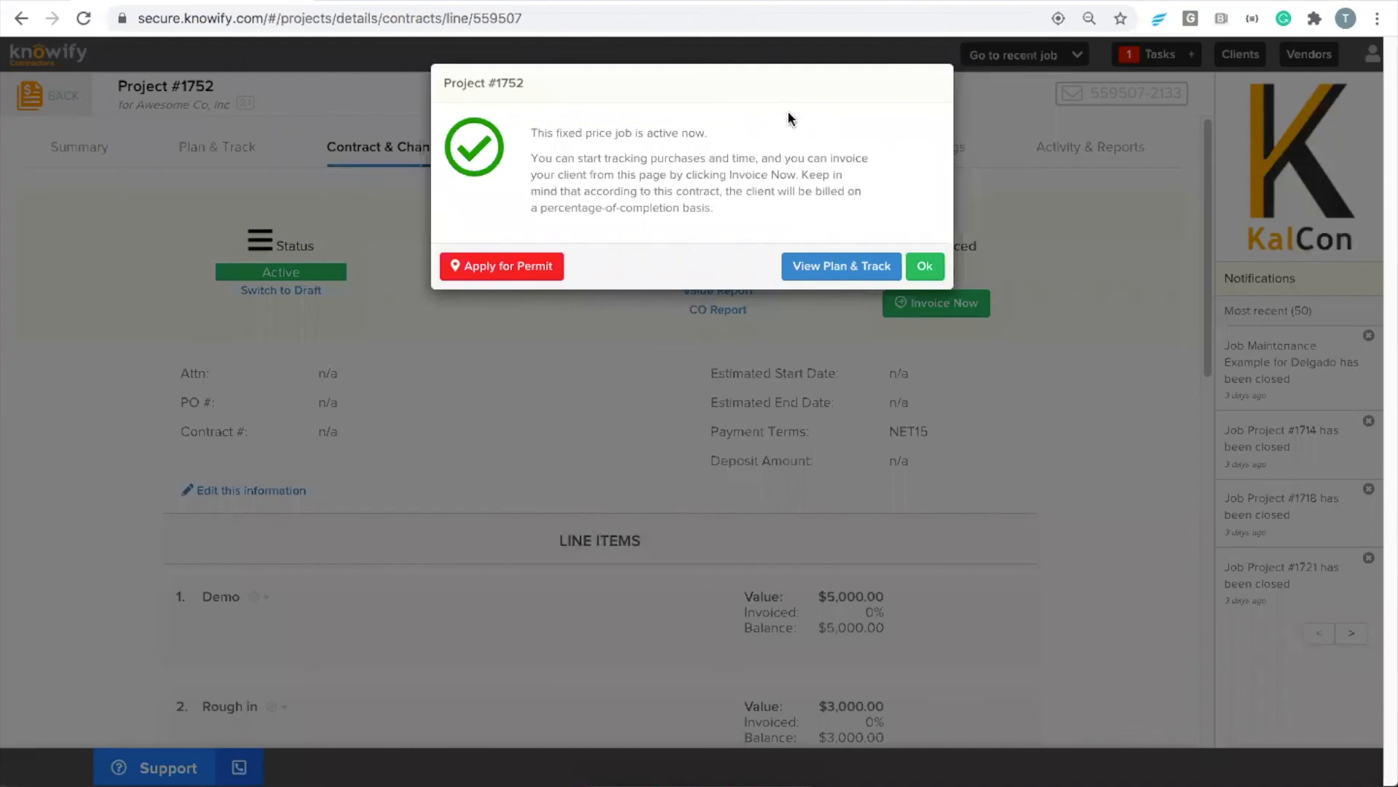
pyautogui.click(924, 268)
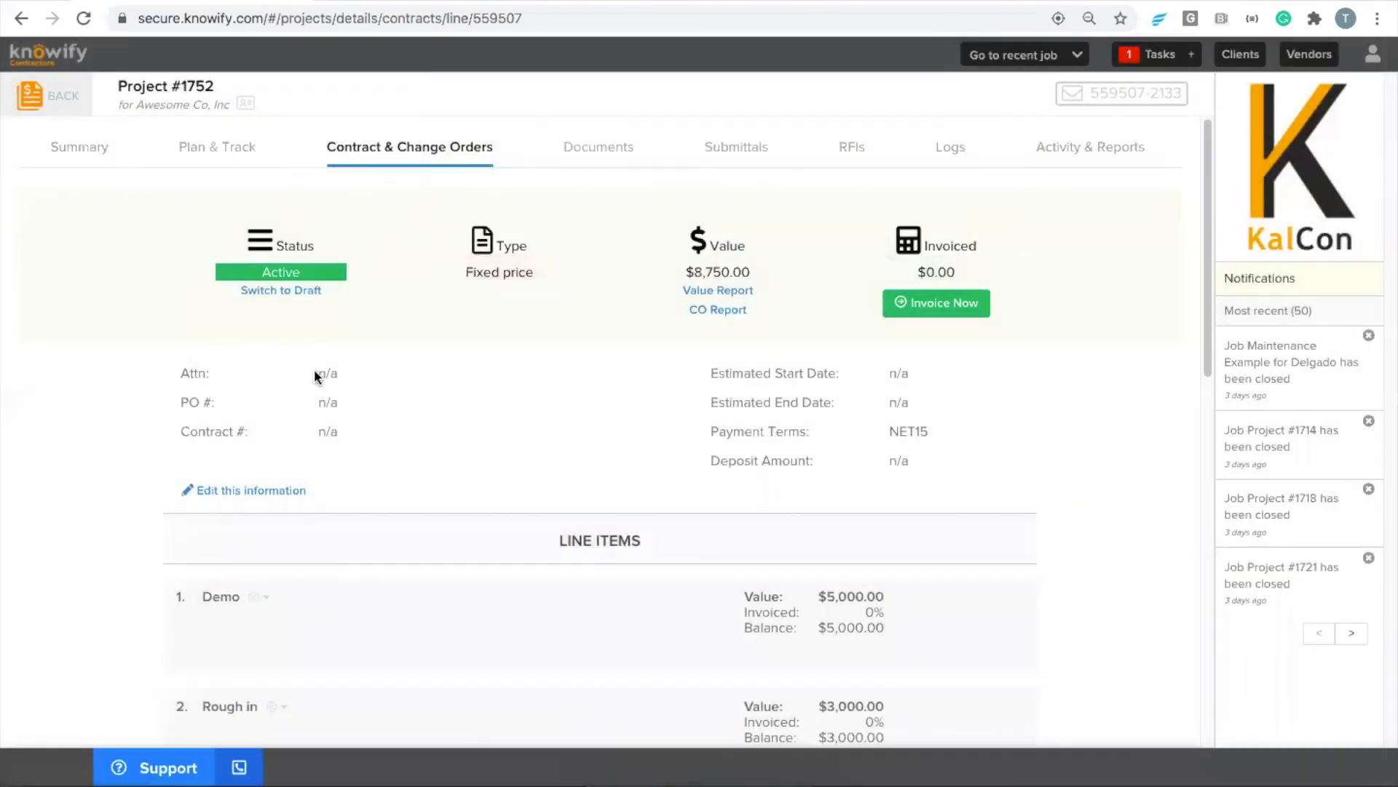
pyautogui.click(276, 292)
pyautogui.click(850, 193)
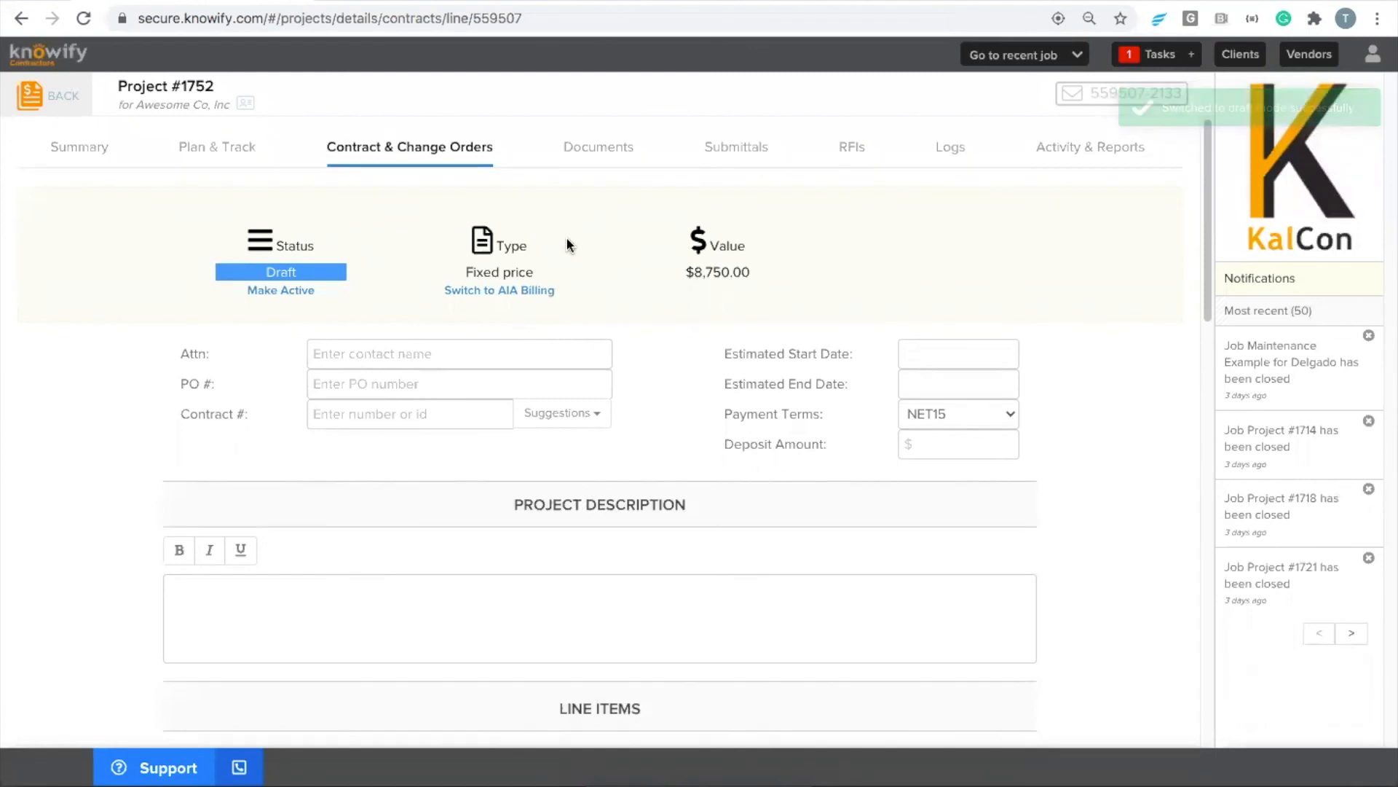
# Switch the draft contract to fixed price with AIA billing and make the job active without a start date
pyautogui.click(504, 291)
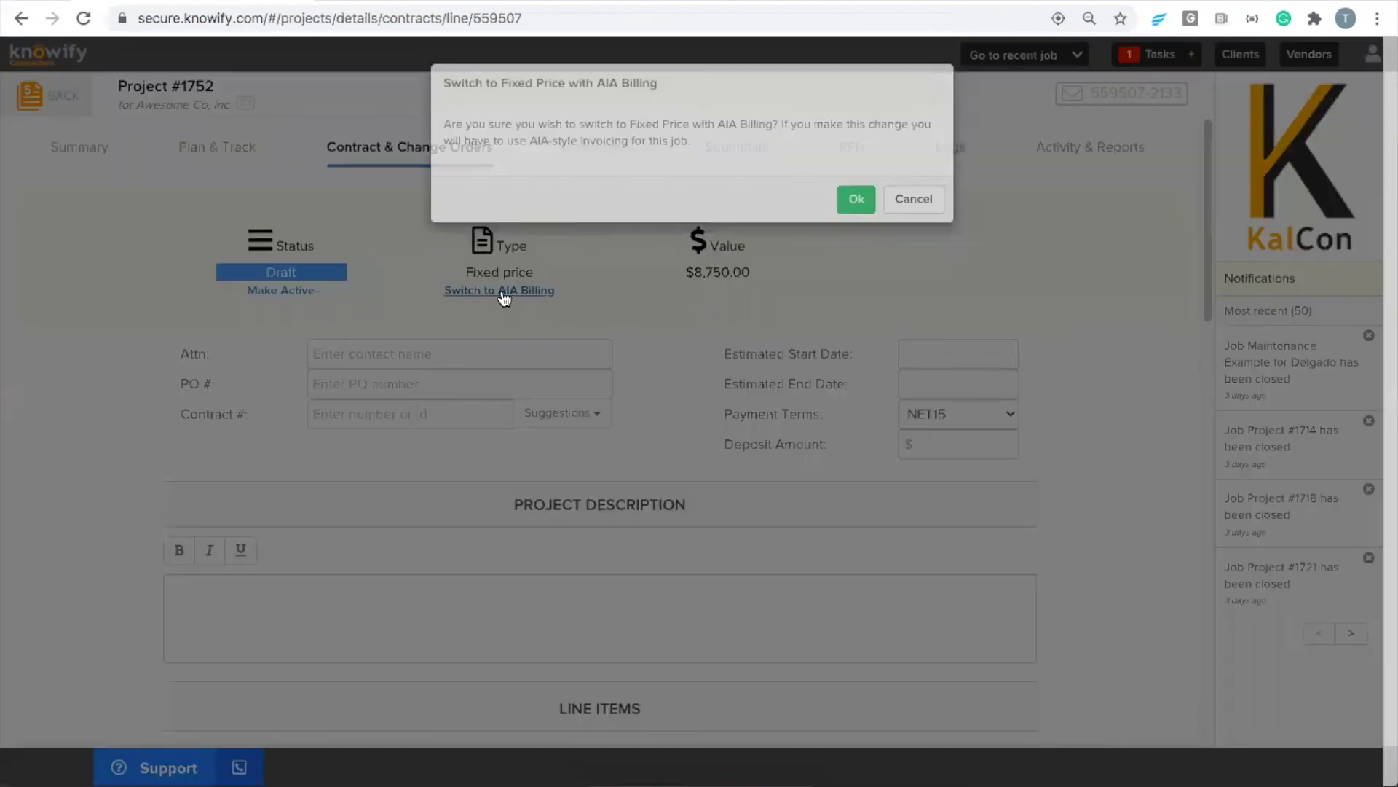
pyautogui.click(849, 194)
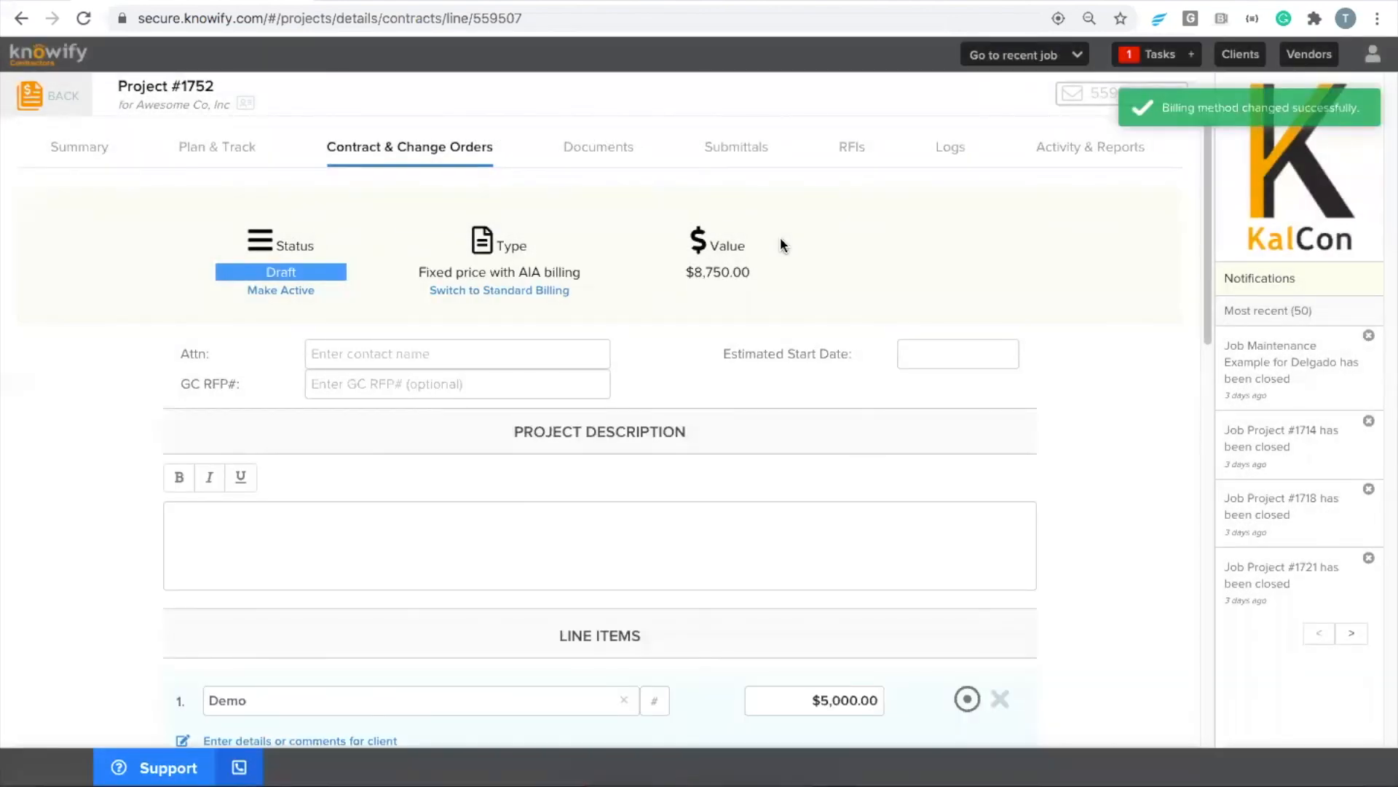
pyautogui.click(260, 295)
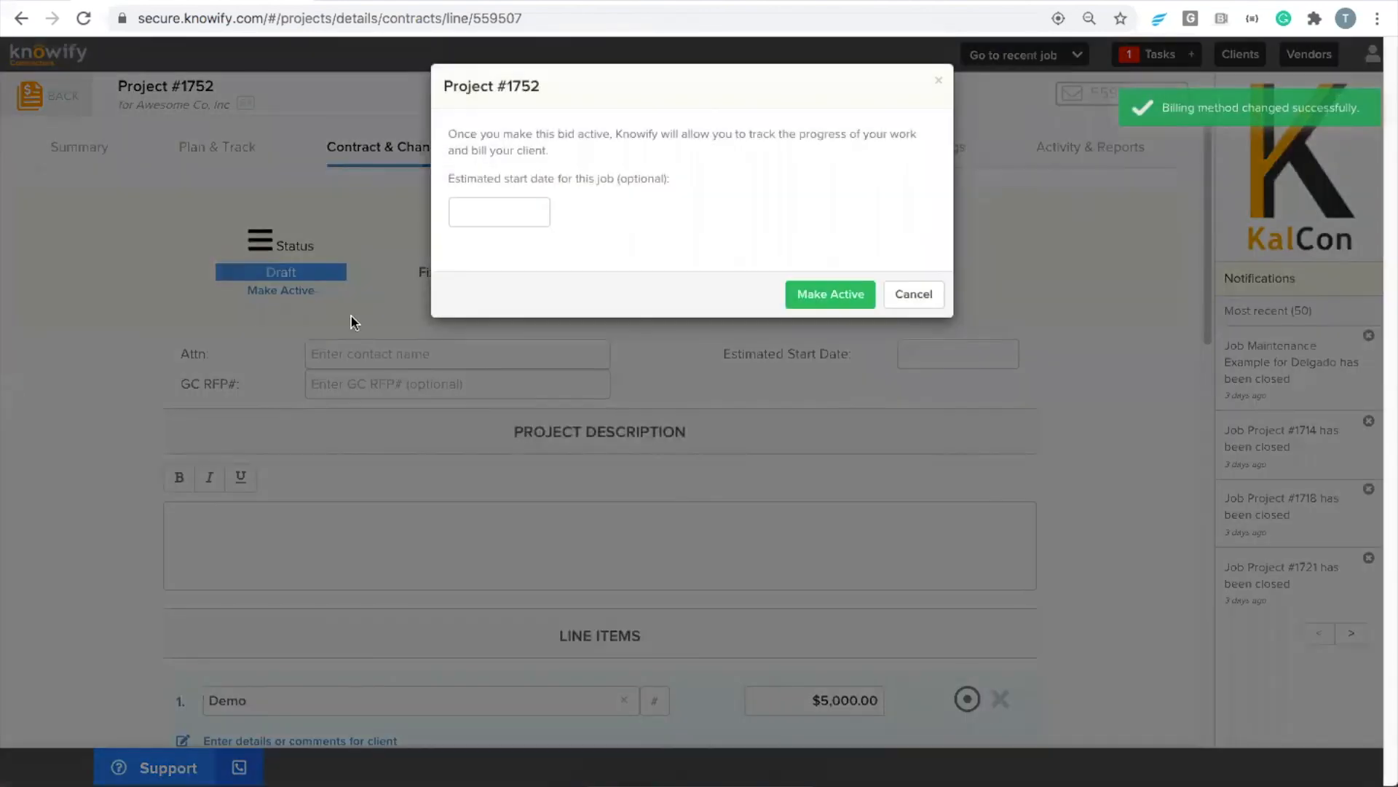
pyautogui.click(868, 290)
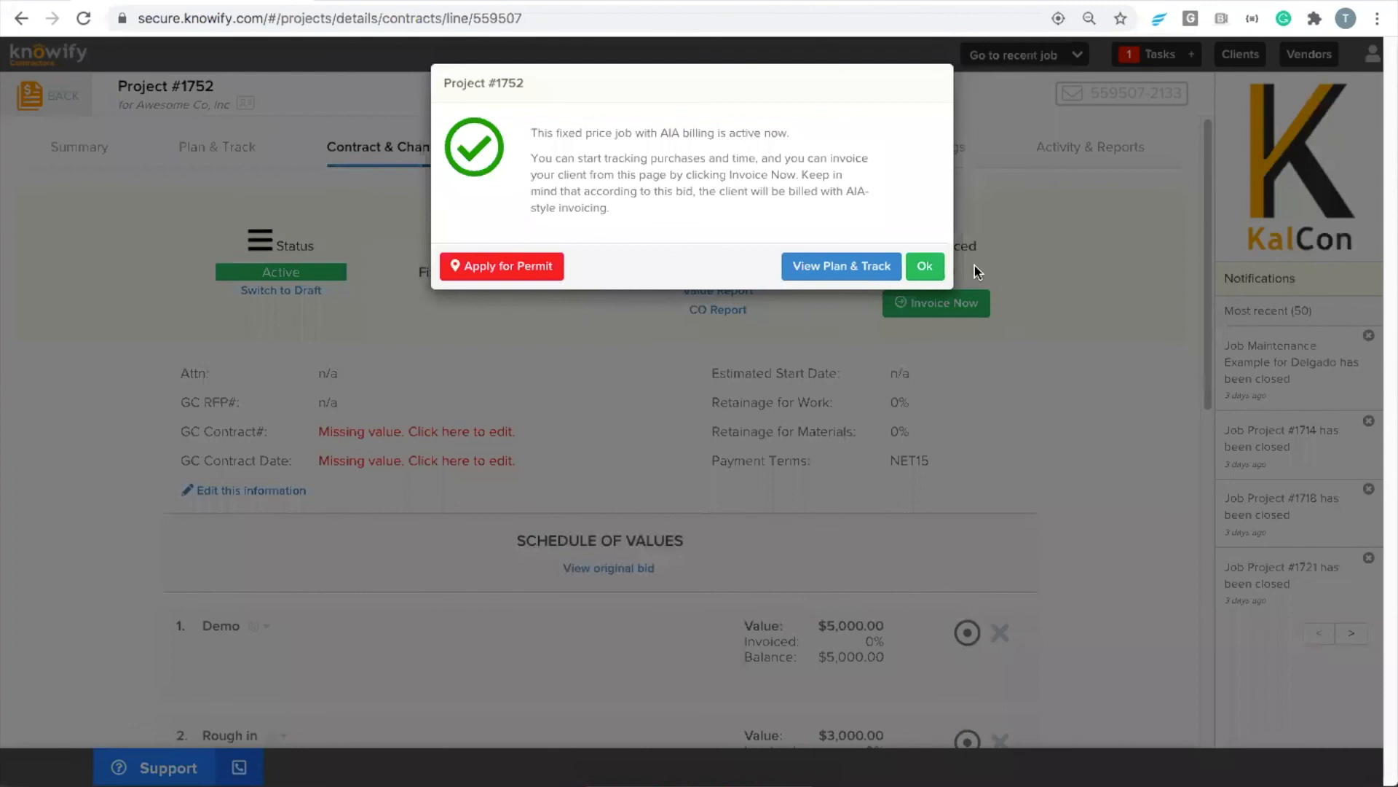
pyautogui.click(919, 267)
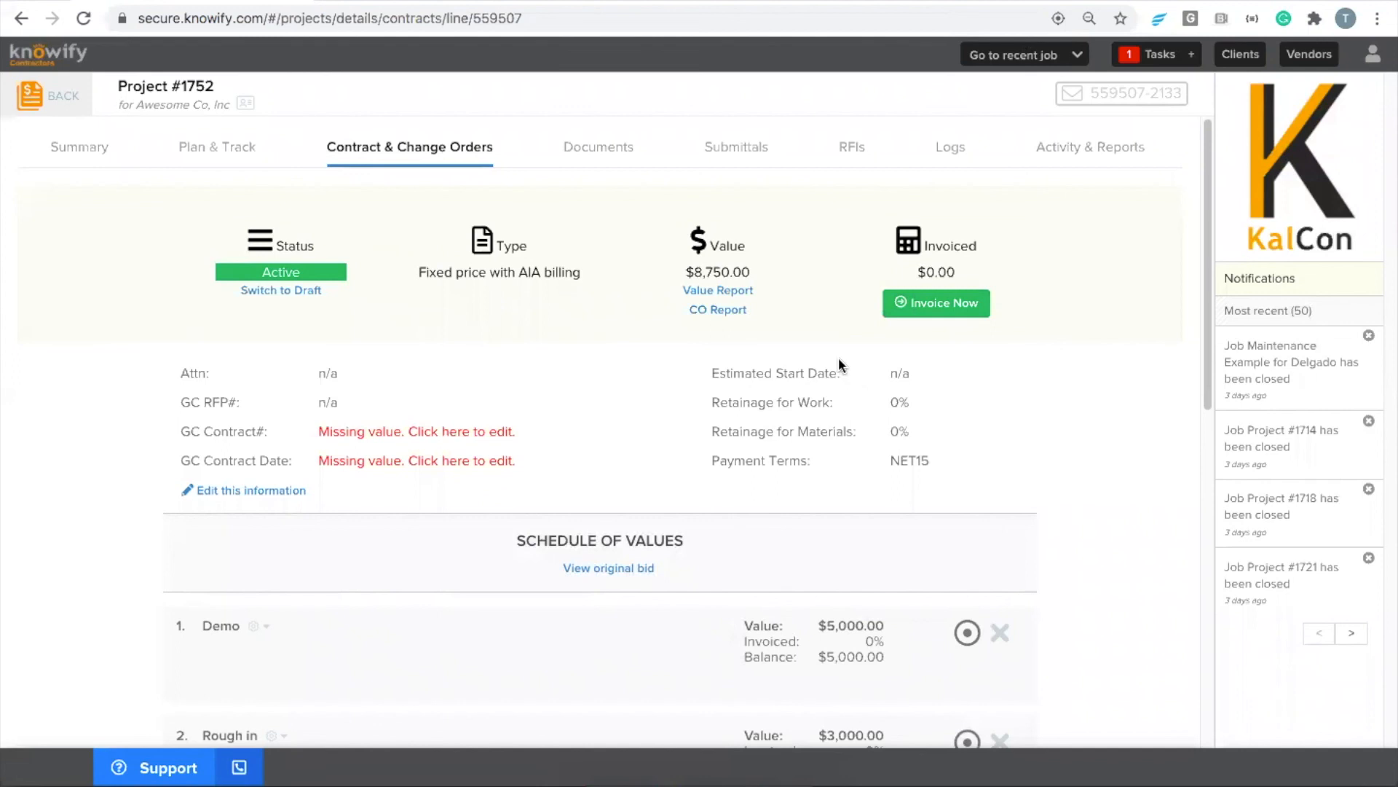
# Open Project #1751 from the contract jobs list and view its activity and reports
pyautogui.click(51, 108)
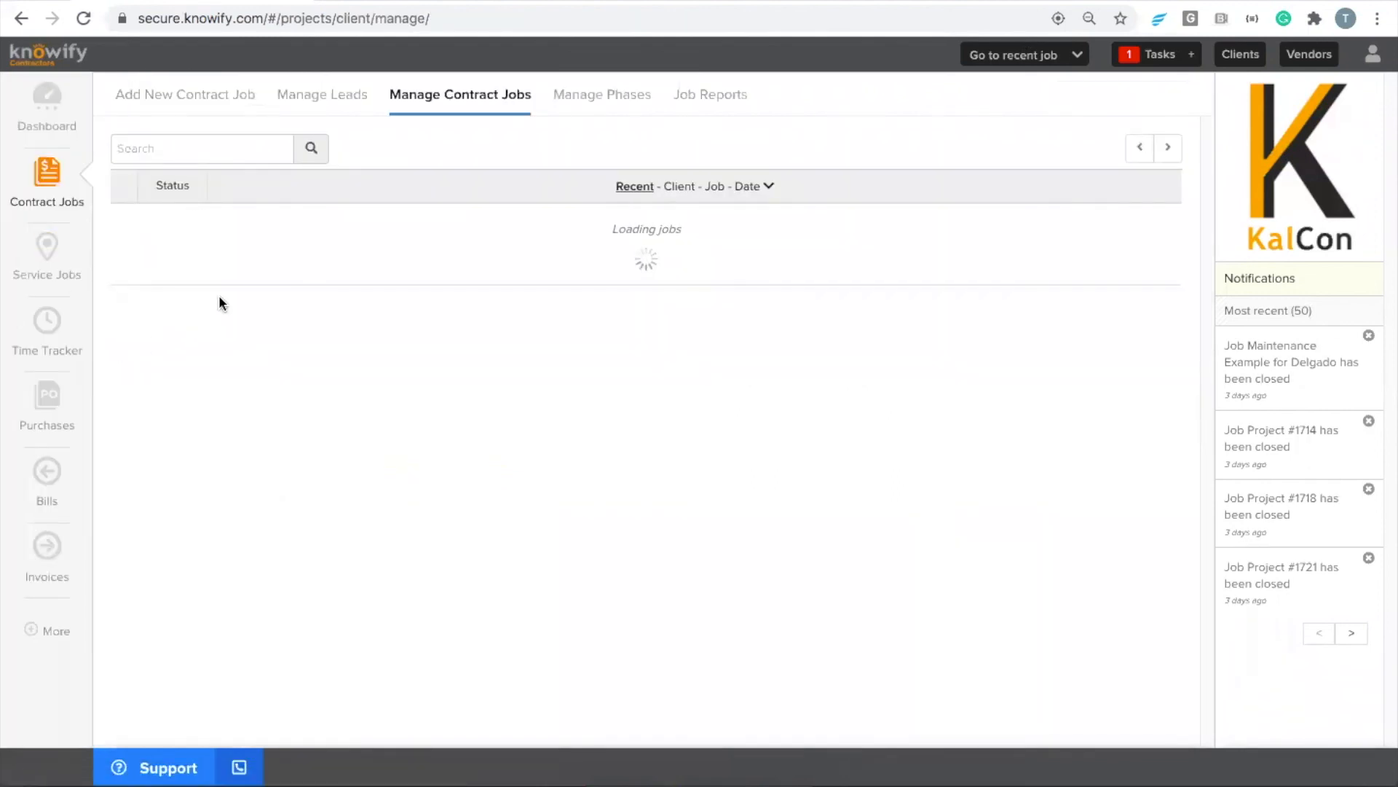
pyautogui.click(222, 361)
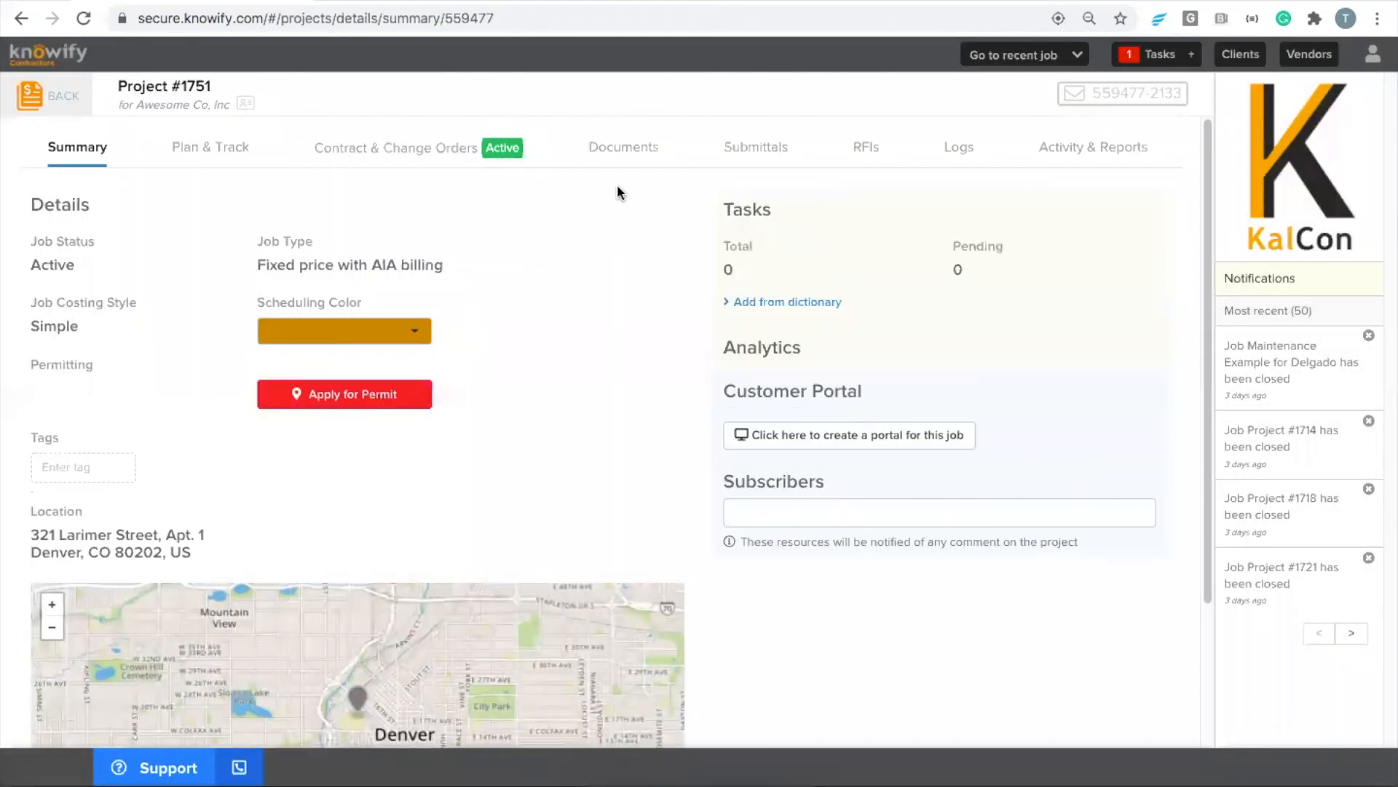
pyautogui.click(1118, 149)
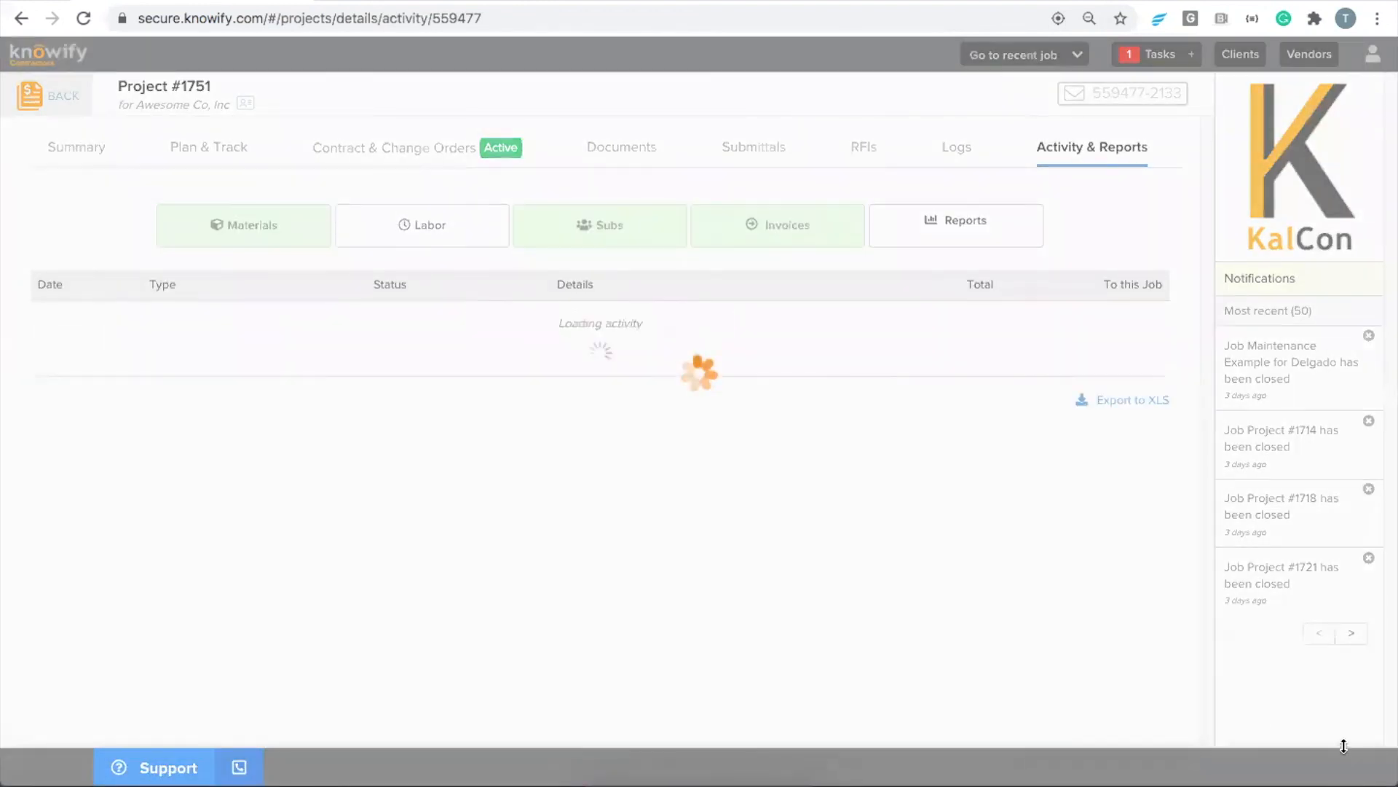